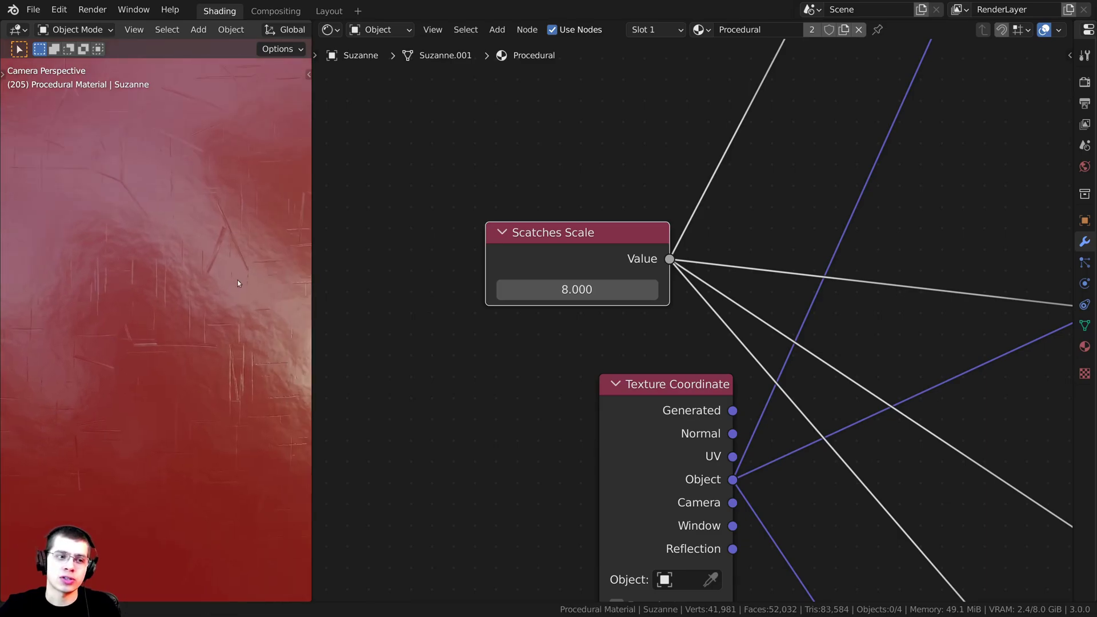
# - Lower the Scatches Scale value in the procedural plastic material
pyautogui.moveTo(577, 289)
pyautogui.mouseDown()
pyautogui.moveTo(614, 289)
pyautogui.moveTo(540, 289)
pyautogui.moveTo(563, 289)
pyautogui.mouseUp()
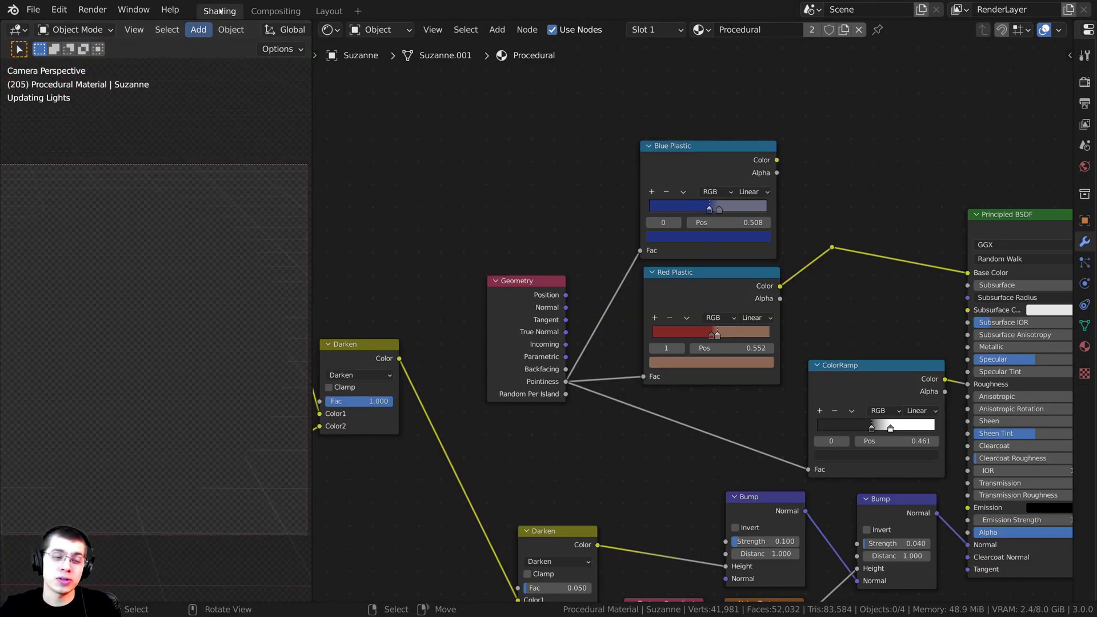
# - Connect the Blue Plastic ramp's Color output to the reroute point feeding the Principled BSDF Base Color
pyautogui.moveTo(727, 294); pyautogui.dragTo(661, 320, button='middle')
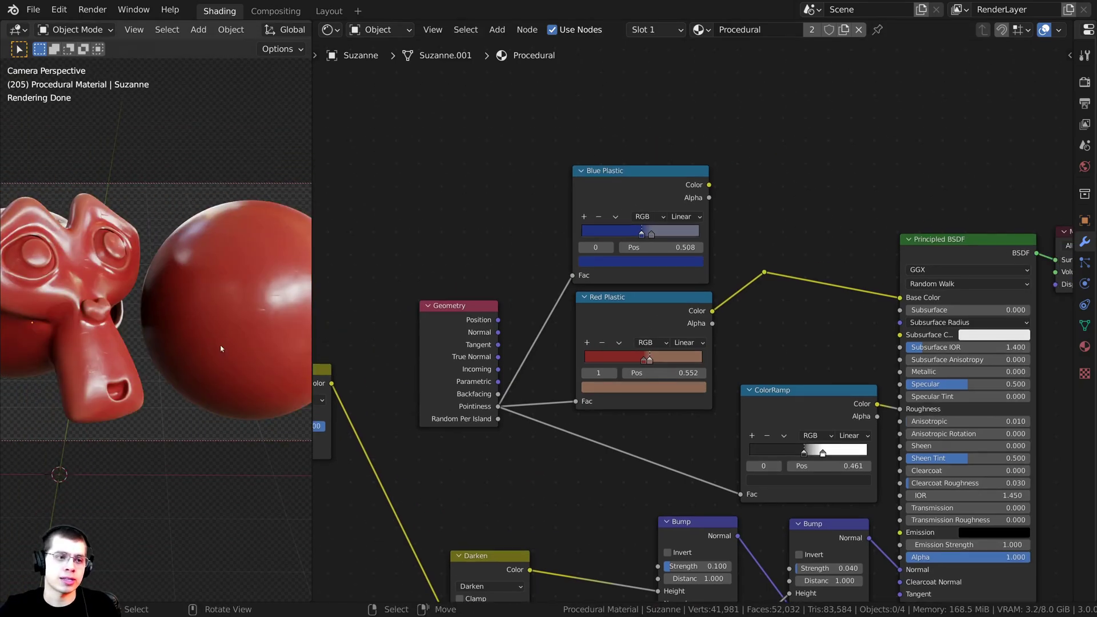
pyautogui.scroll(-1, 153, 326)
pyautogui.scroll(1, 691, 320)
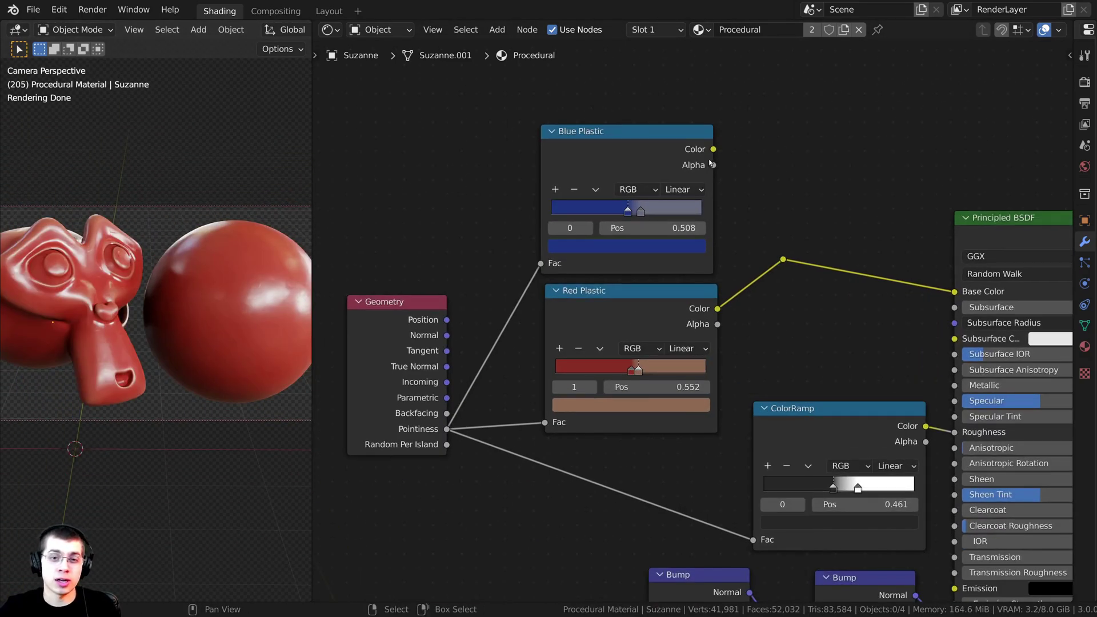
pyautogui.moveTo(713, 149); pyautogui.dragTo(782, 260)
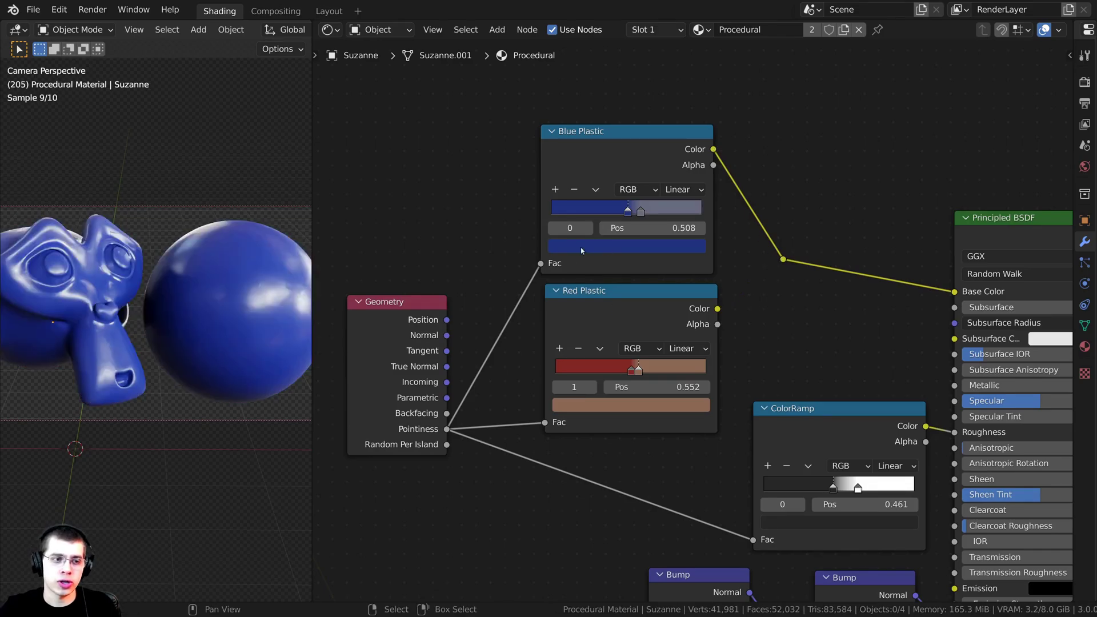
pyautogui.moveTo(166, 319)
pyautogui.mouseDown(button='middle')
pyautogui.moveTo(186, 329)
pyautogui.moveTo(166, 303)
pyautogui.mouseUp(button='middle')
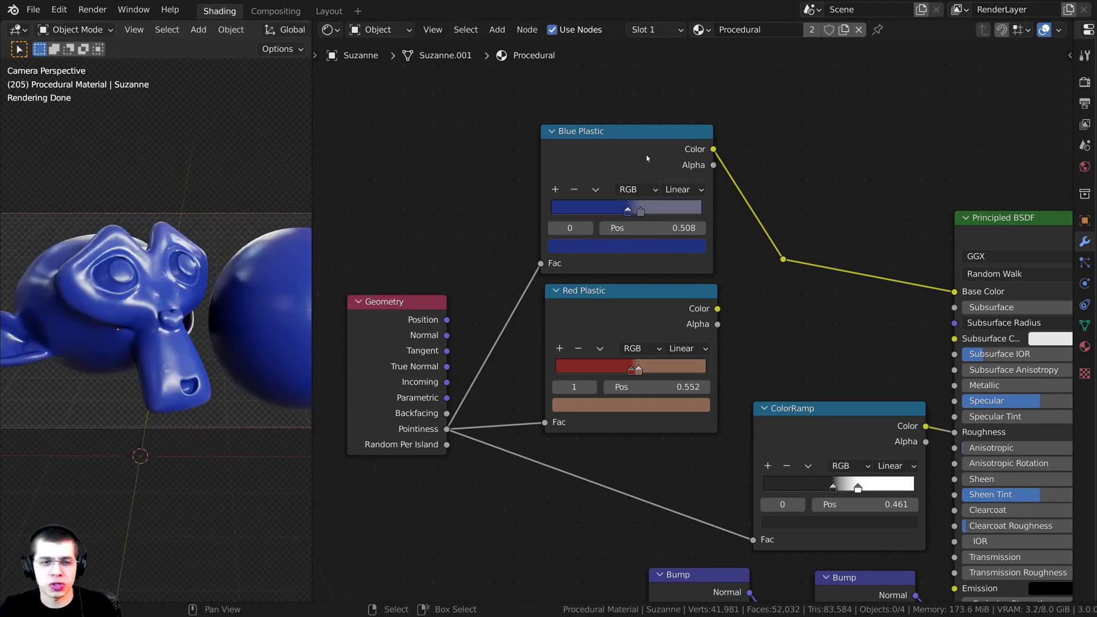
pyautogui.keyDown('shift'); pyautogui.moveTo(204, 220); pyautogui.dragTo(200, 214, button='middle'); pyautogui.keyUp('shift')
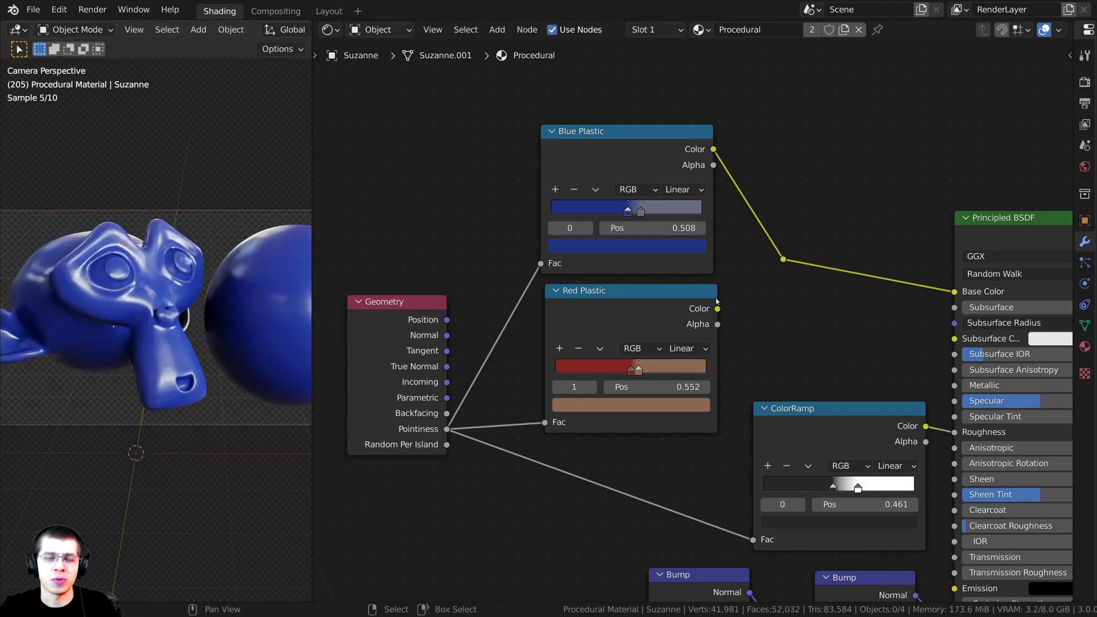
pyautogui.moveTo(658, 310); pyautogui.dragTo(640, 304, button='middle')
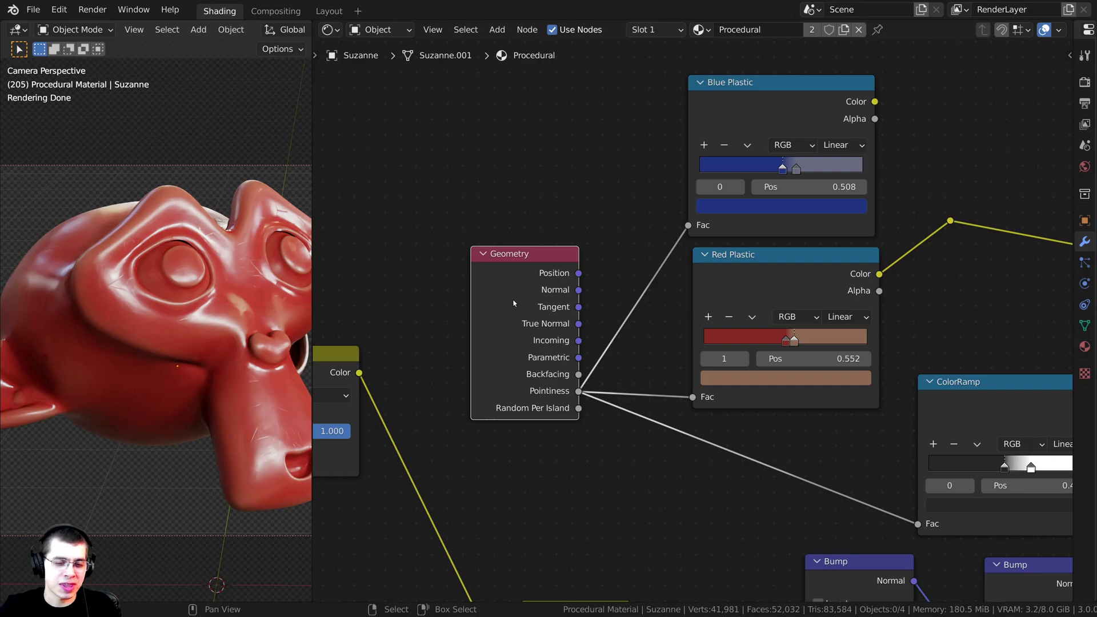
# - Examine how the Geometry node's Pointiness output feeds the plastic color ramps and the roughness ramp within the whole node tree
pyautogui.moveTo(514, 303); pyautogui.dragTo(500, 306)
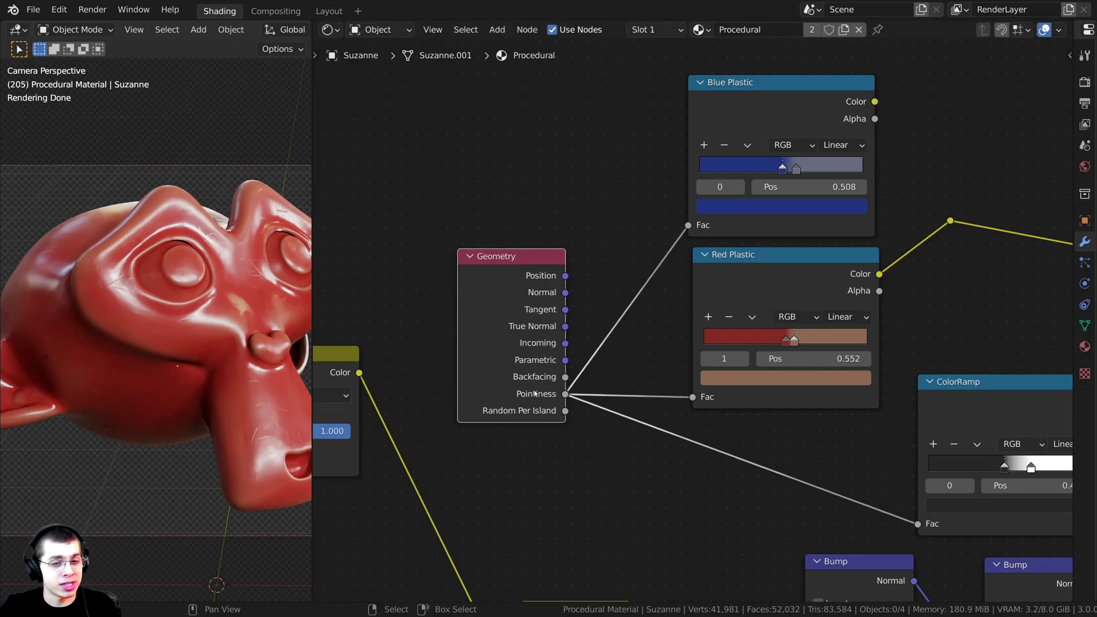
pyautogui.moveTo(529, 371); pyautogui.dragTo(535, 372)
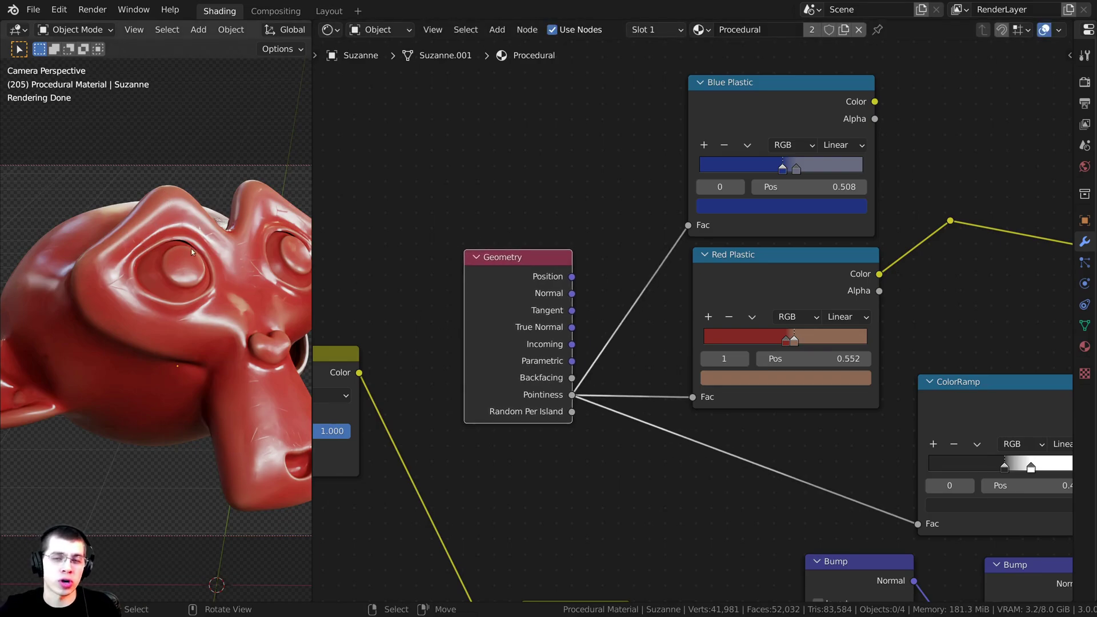
pyautogui.moveTo(522, 280); pyautogui.dragTo(527, 279)
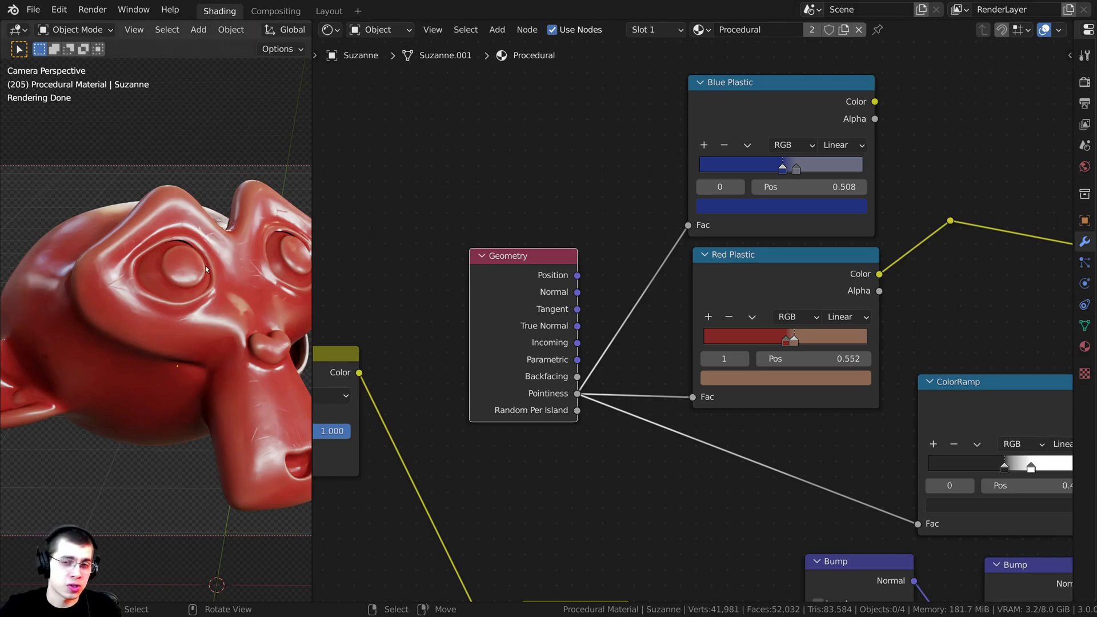
pyautogui.moveTo(207, 269); pyautogui.dragTo(214, 257, button='middle')
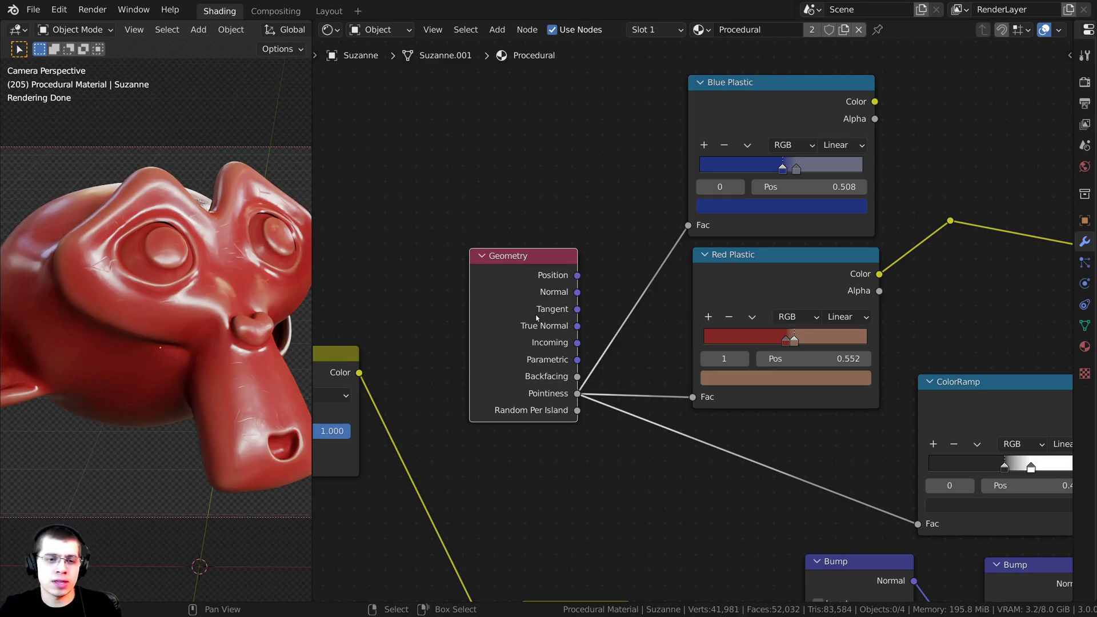
pyautogui.scroll(-4, 523, 286)
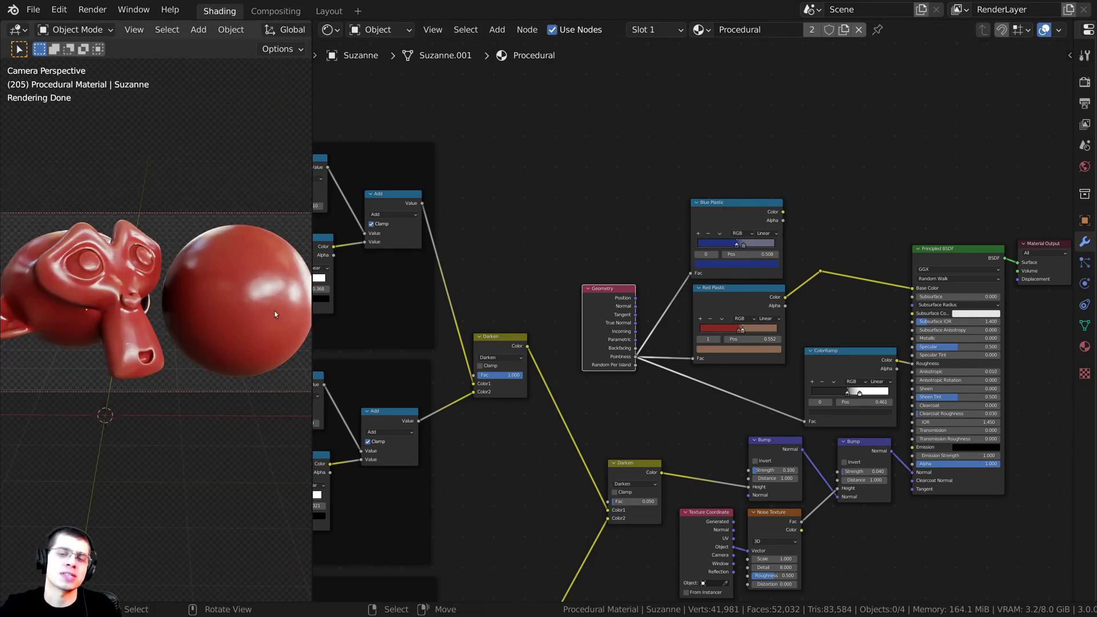
pyautogui.scroll(-3, 489, 313)
pyautogui.moveTo(489, 314); pyautogui.dragTo(578, 229, button='middle')
pyautogui.press('Home')
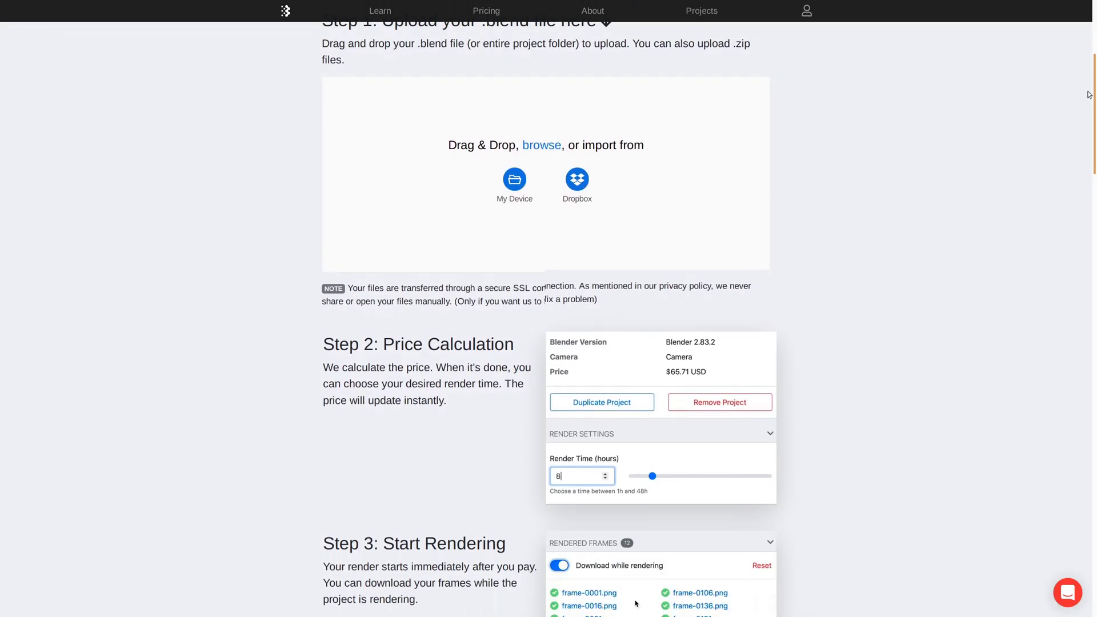
# - Switch to the Blendergrid website and upload the project archive Martian Environment (Tutorial Files).zip
pyautogui.scroll(3, 1088, 67)
pyautogui.scroll(3, 1088, 67)
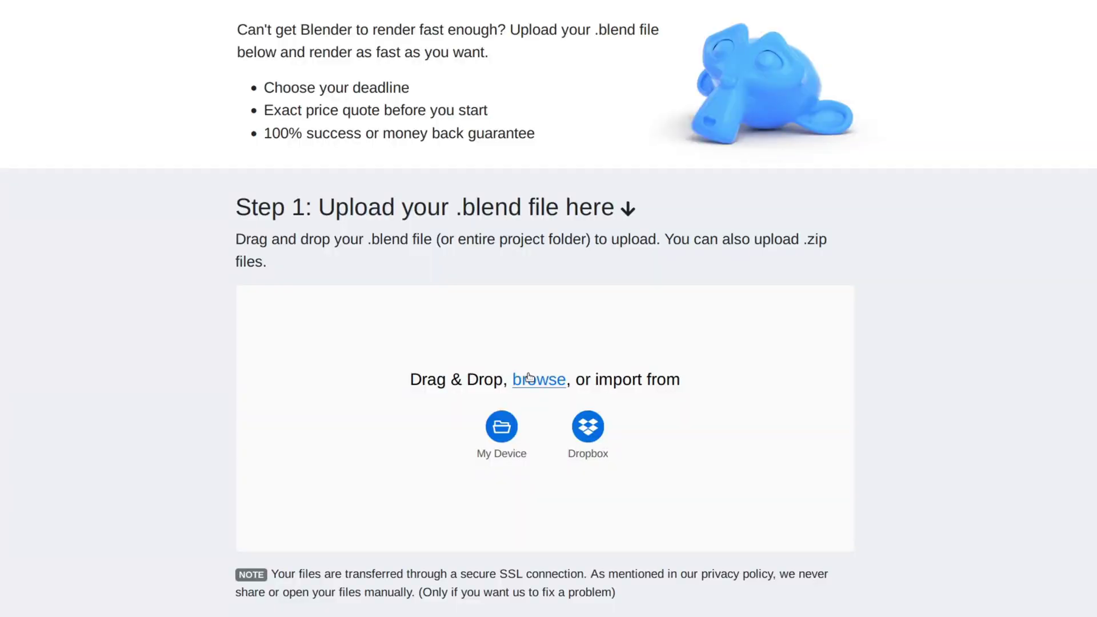
pyautogui.click(529, 377)
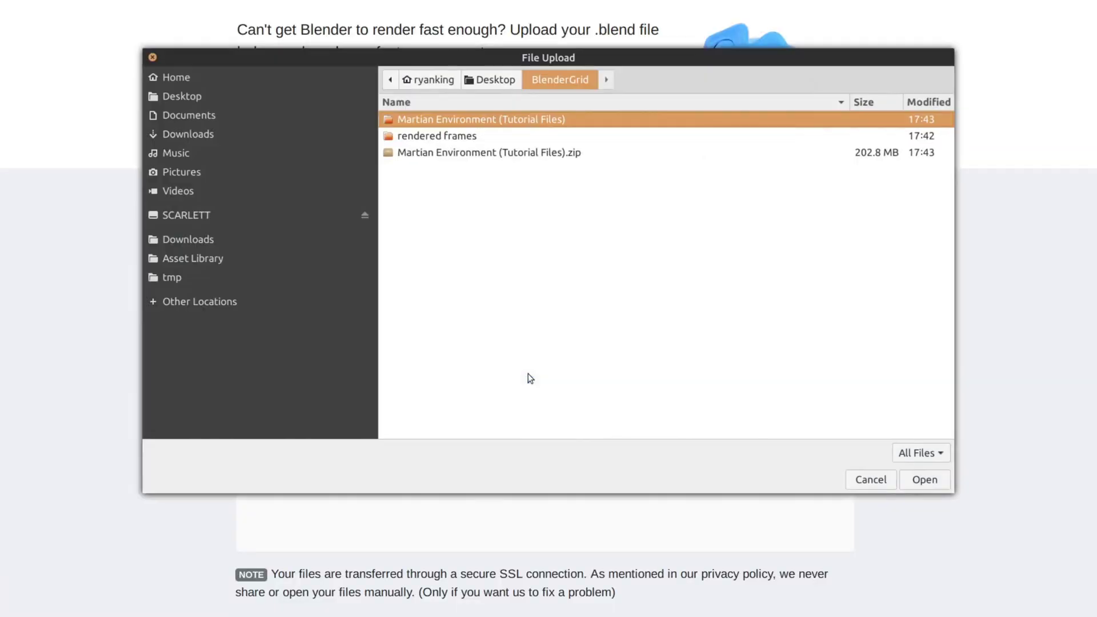
pyautogui.click(407, 151)
pyautogui.press('Return')
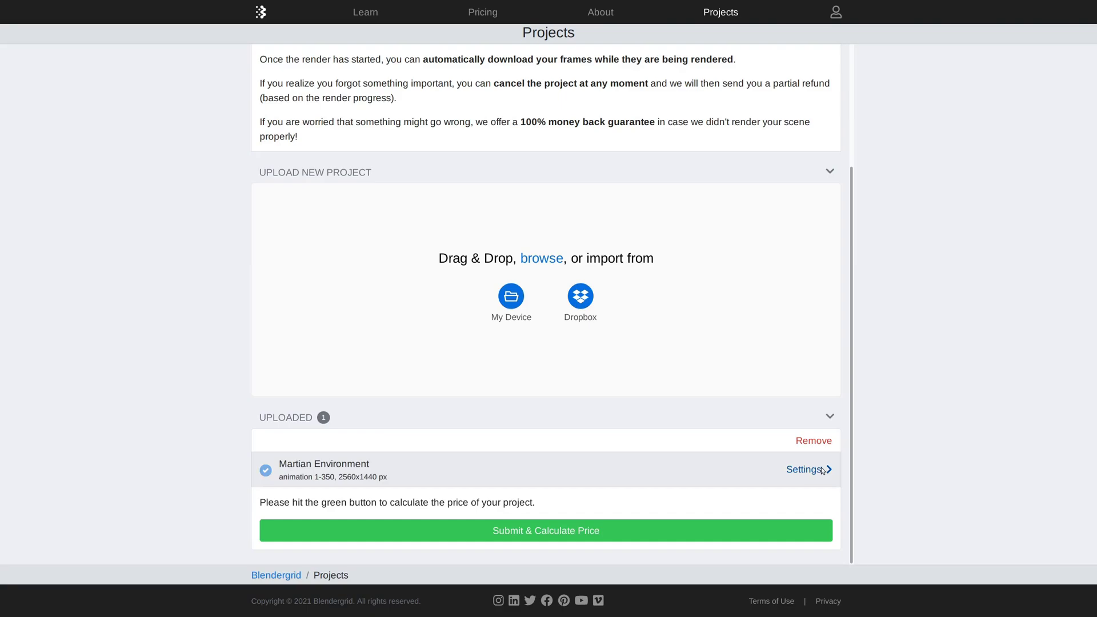
# - Review the settings of the uploaded Martian Environment project and of the waiting Martian Environment.003 project
pyautogui.click(823, 470)
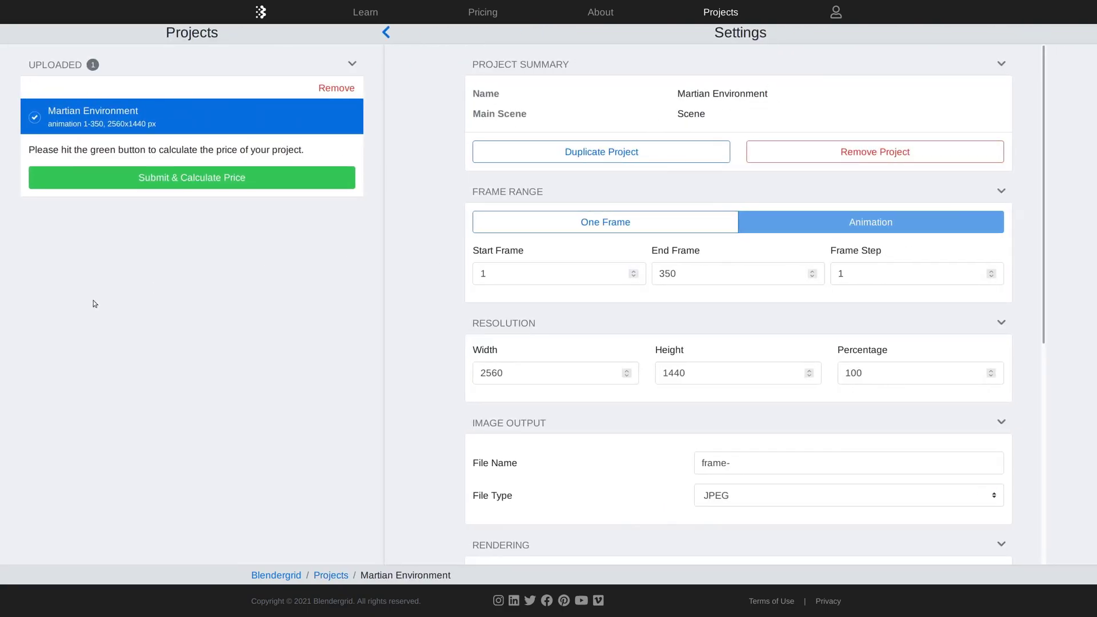
pyautogui.moveTo(1043, 111); pyautogui.dragTo(1013, 348)
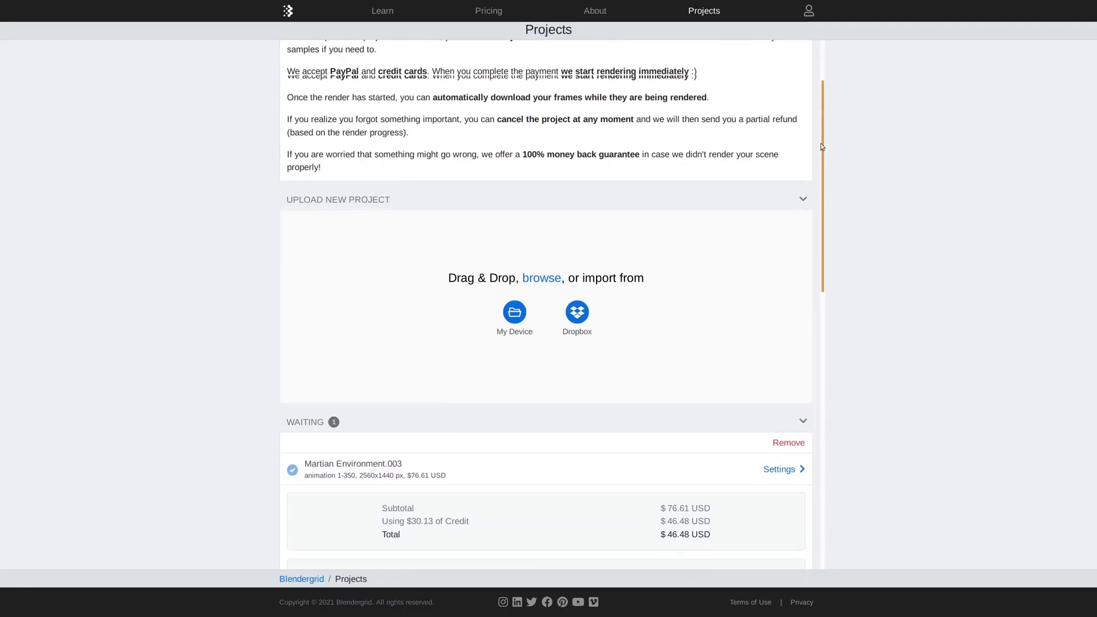
pyautogui.moveTo(818, 141); pyautogui.dragTo(816, 267)
pyautogui.click(791, 173)
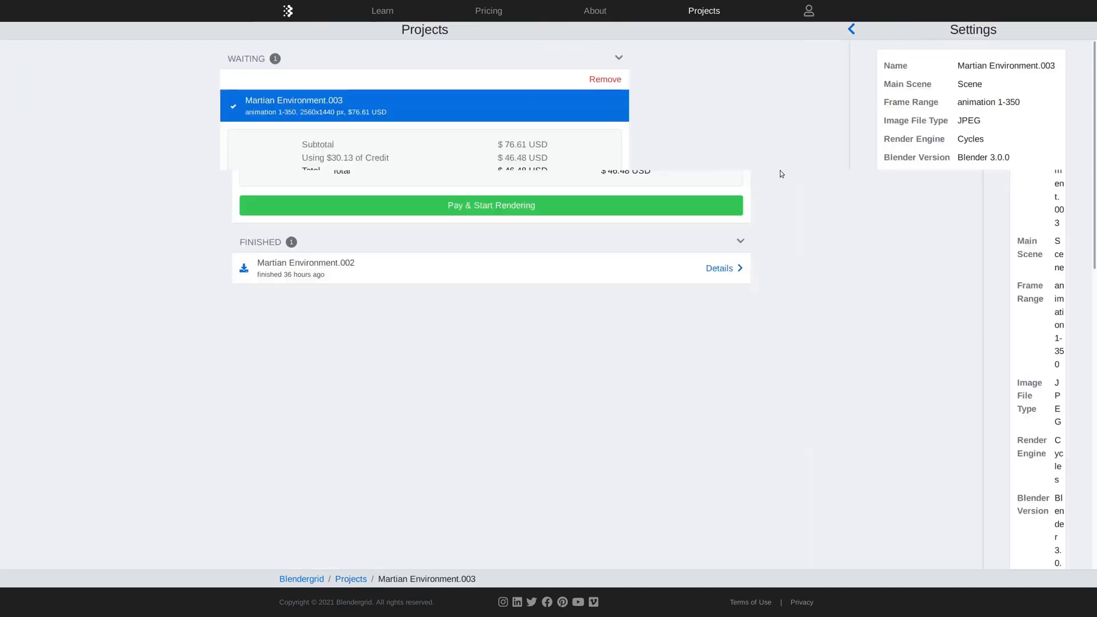
pyautogui.moveTo(838, 200); pyautogui.dragTo(718, 201)
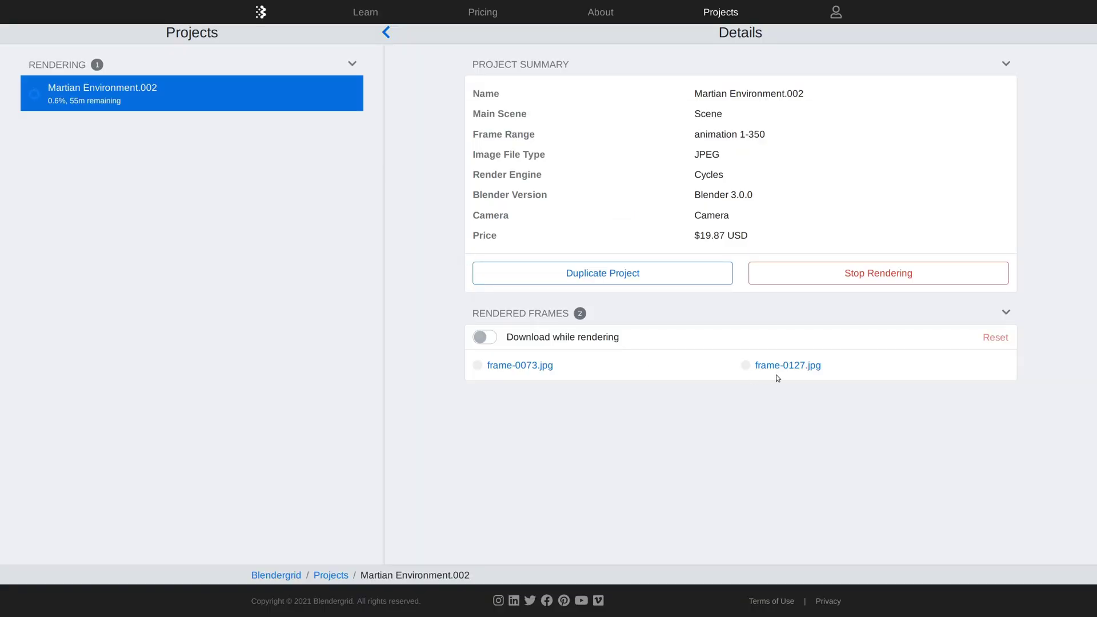
# - Open the rendered frame frame-0073.jpg and download the finished frames as blendergrid-Martian Environment.zip
pyautogui.click(530, 366)
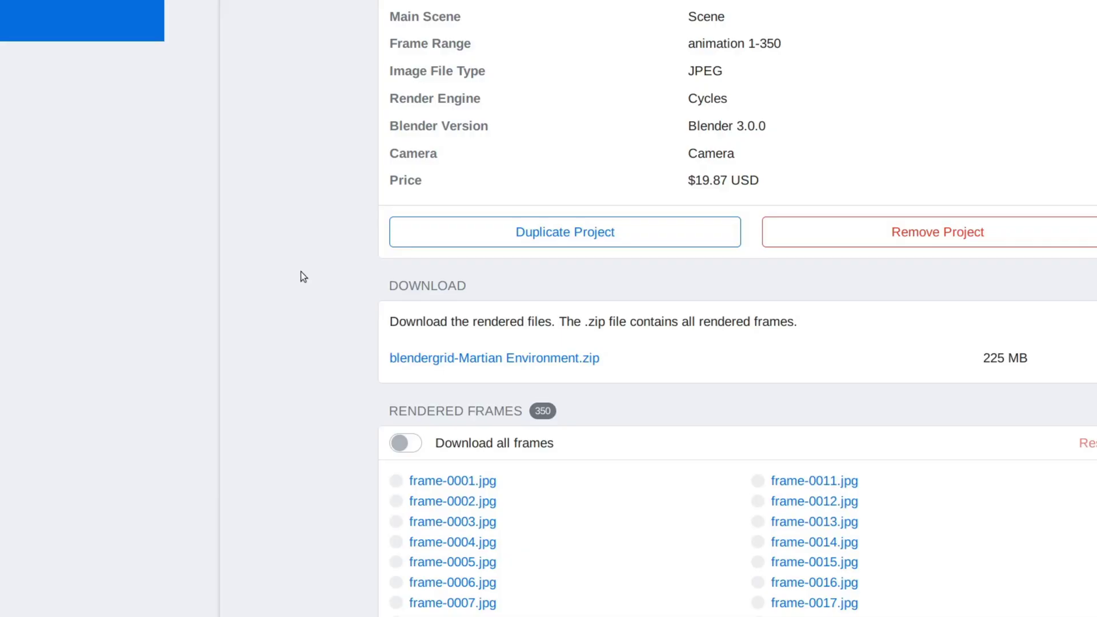
pyautogui.click(436, 359)
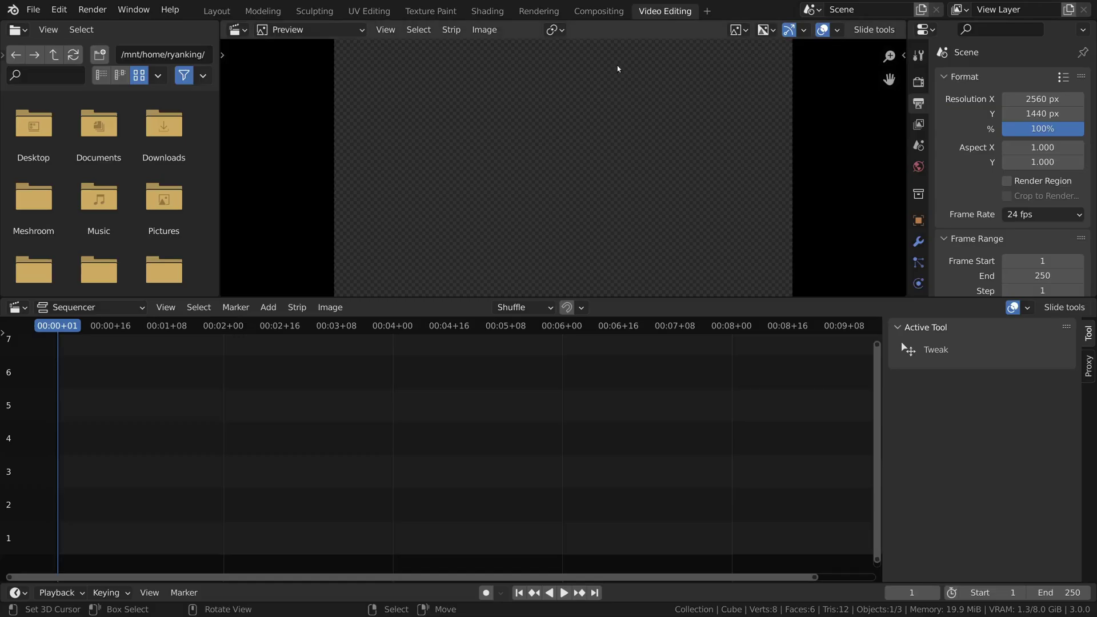
# - Switch to Blender's Video Editing workspace and add the downloaded frames as an image sequence strip starting with frame-0001.jpg
pyautogui.hotkey('shift', 'a')
pyautogui.click(237, 439)
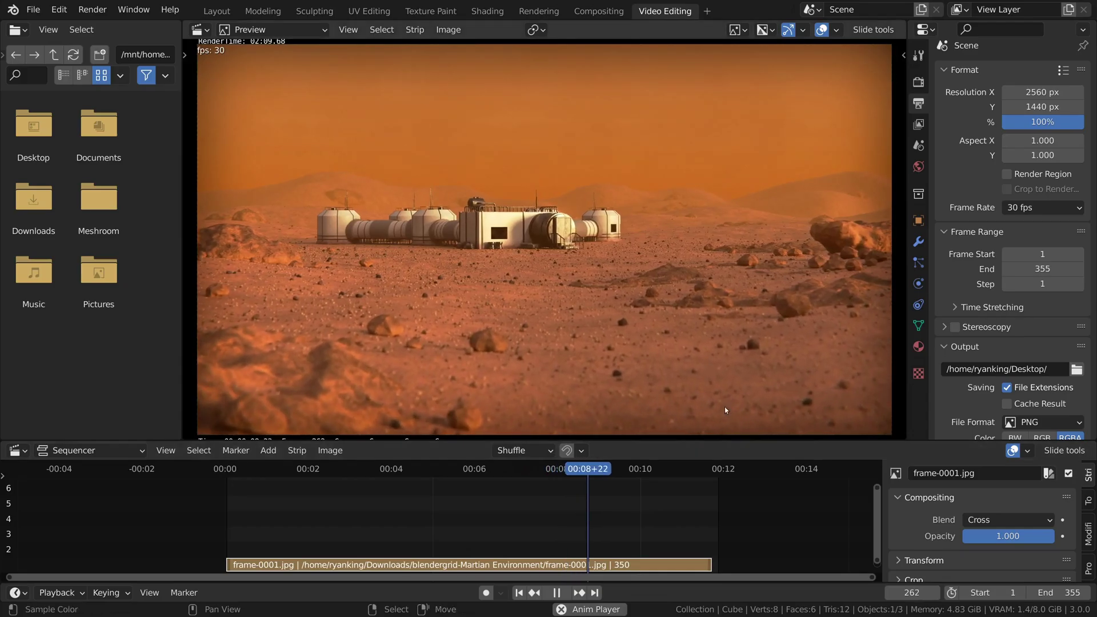
pyautogui.scroll(5, 1050, 146)
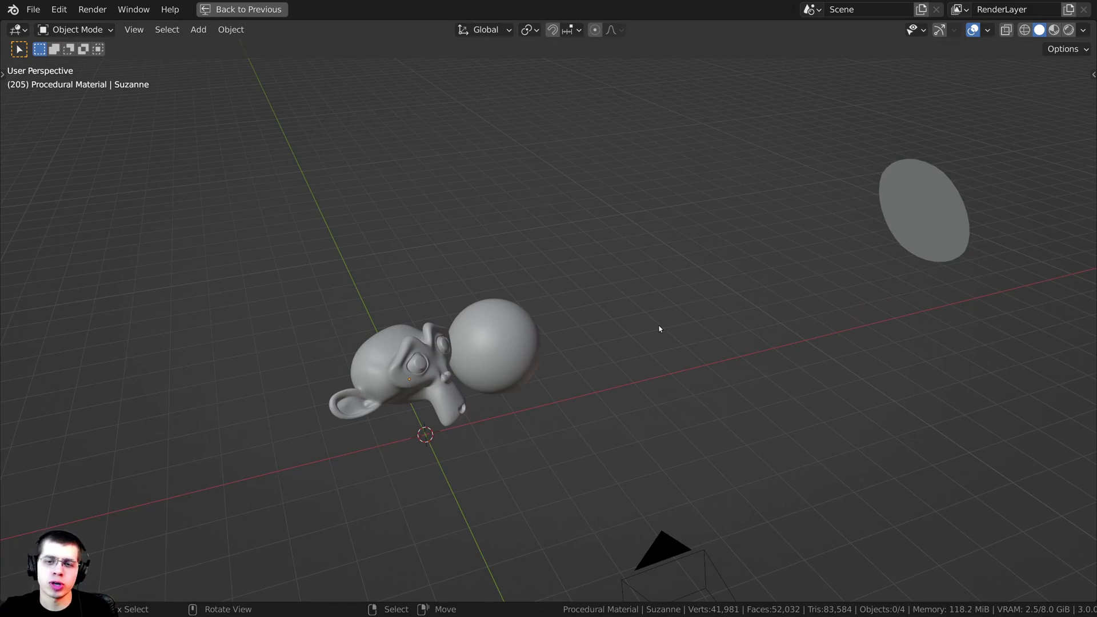
# - Inspect the icosphere's mesh density in Edit Mode and return to Object Mode
pyautogui.scroll(4, 479, 328)
pyautogui.keyDown('shift'); pyautogui.moveTo(478, 328); pyautogui.dragTo(628, 237, button='middle'); pyautogui.keyUp('shift')
pyautogui.rightClick(714, 318)
pyautogui.press('Tab')
pyautogui.scroll(1, 688, 312)
pyautogui.keyDown('shift'); pyautogui.moveTo(689, 312); pyautogui.dragTo(615, 319, button='middle'); pyautogui.keyUp('shift')
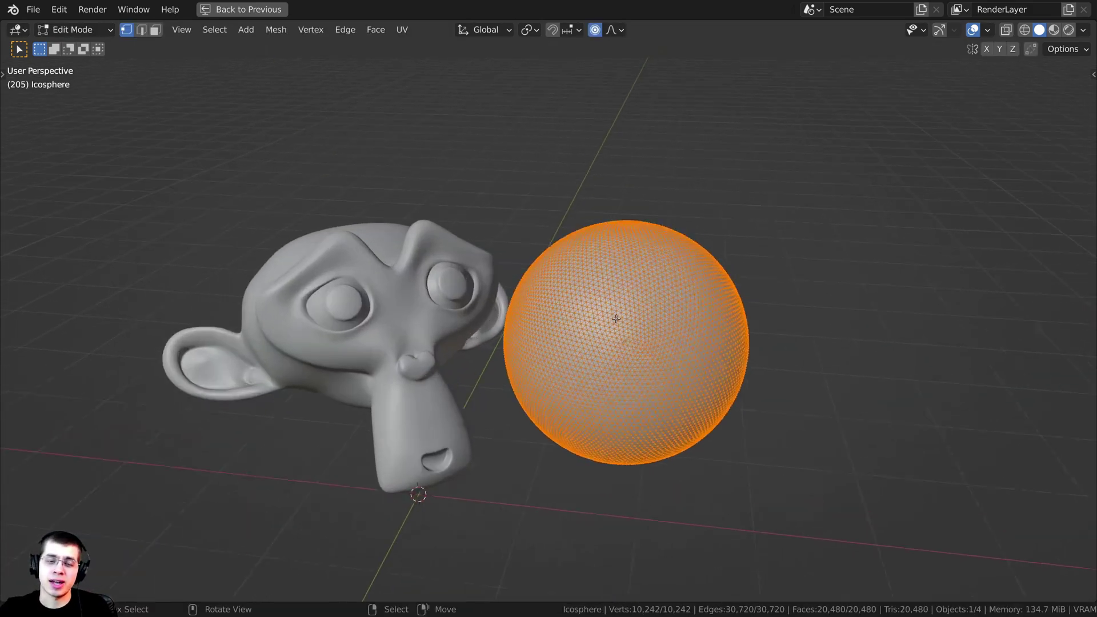
pyautogui.scroll(3, 616, 319)
pyautogui.scroll(-3, 515, 380)
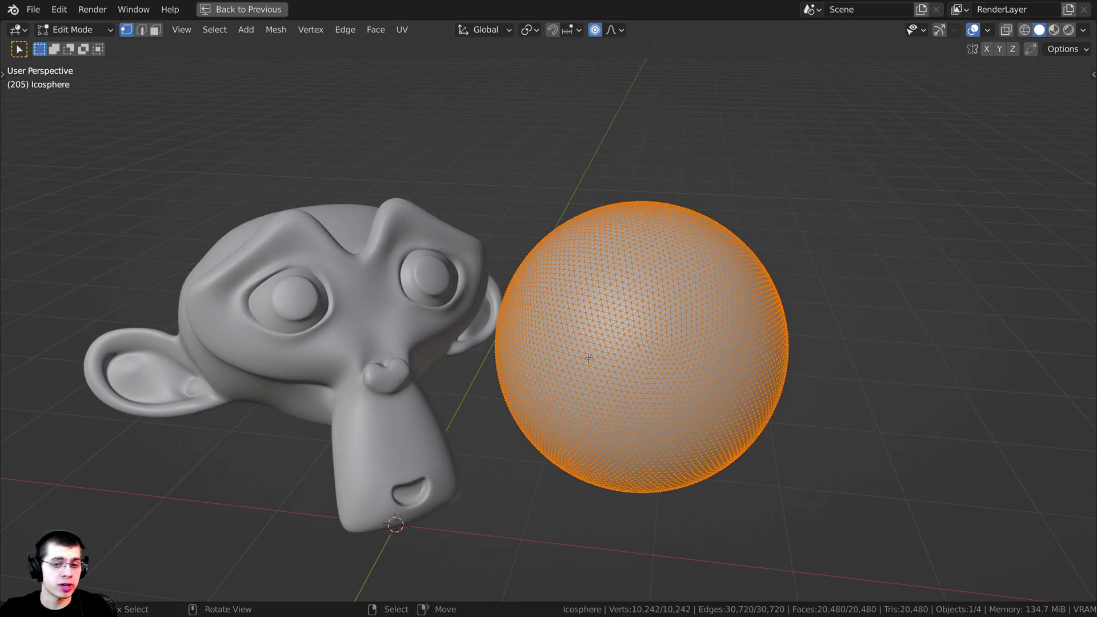
pyautogui.press('Tab')
# - Select the Suzanne head and apply Shade Smooth to it
pyautogui.rightClick(431, 286)
pyautogui.moveTo(431, 286); pyautogui.dragTo(494, 245, button='middle')
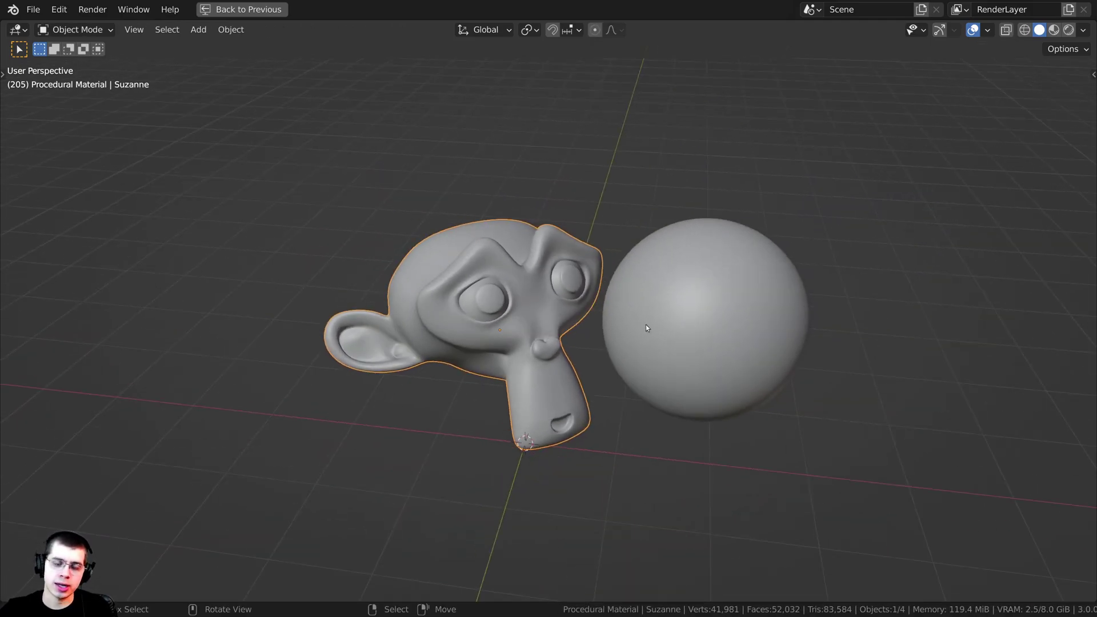
pyautogui.moveTo(572, 371); pyautogui.dragTo(489, 349, button='middle')
pyautogui.scroll(3, 502, 237)
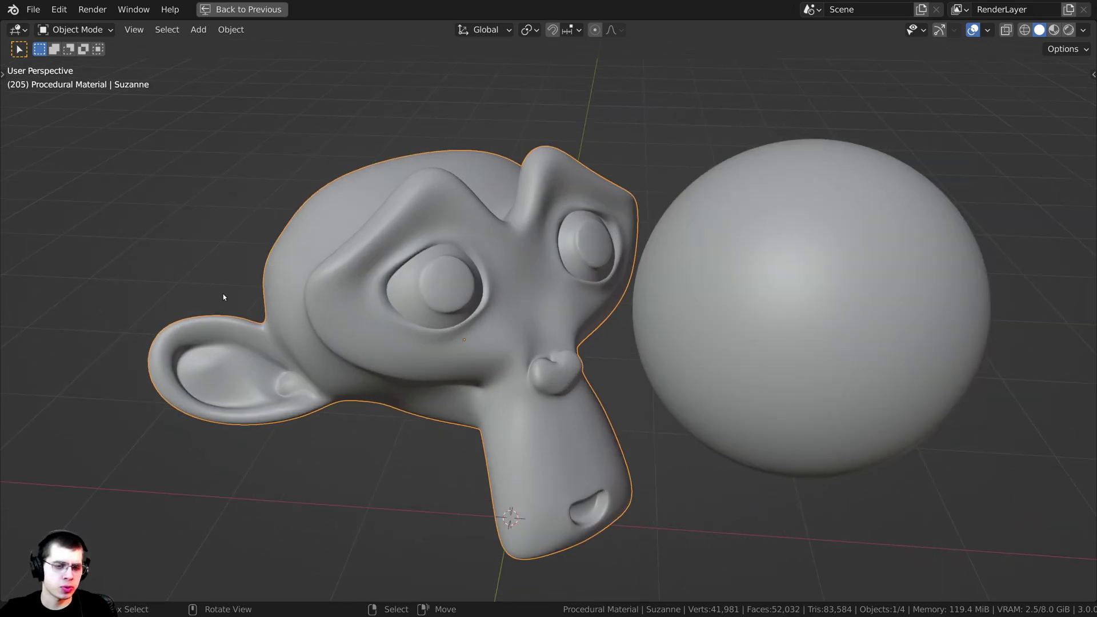
pyautogui.scroll(-3, 394, 320)
pyautogui.keyDown('shift'); pyautogui.moveTo(398, 317); pyautogui.dragTo(391, 303, button='middle'); pyautogui.keyUp('shift')
pyautogui.rightClick(528, 241)
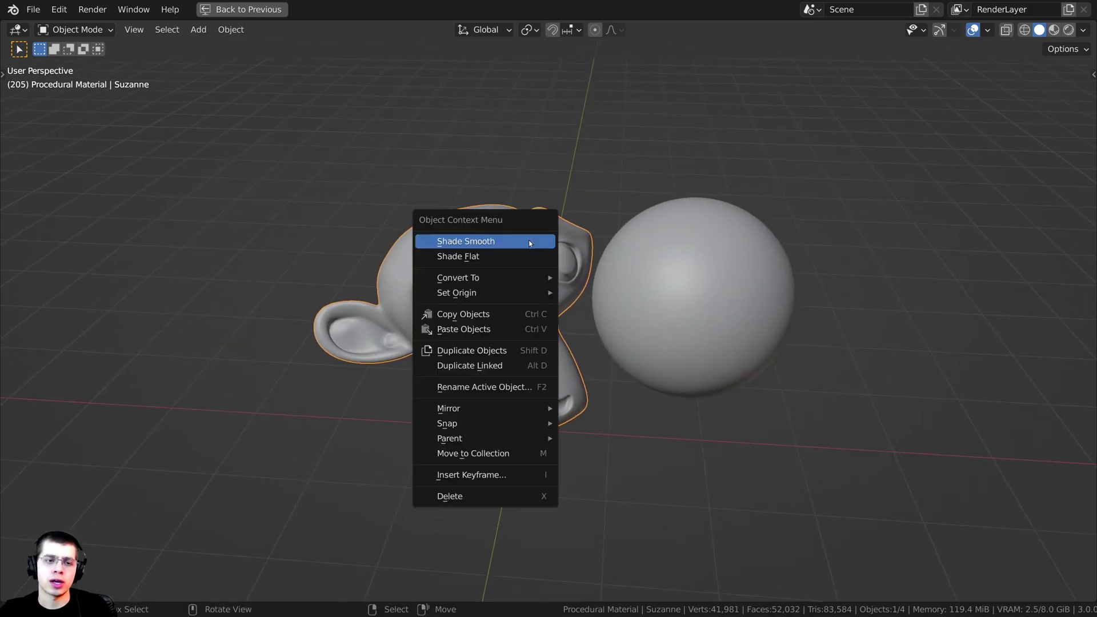
pyautogui.click(461, 244)
# - Restore the full Shading workspace layout from the maximized 3D viewport
pyautogui.scroll(-4, 491, 286)
pyautogui.moveTo(497, 308); pyautogui.dragTo(673, 286, button='middle')
pyautogui.hotkey('ctrl', 'space')
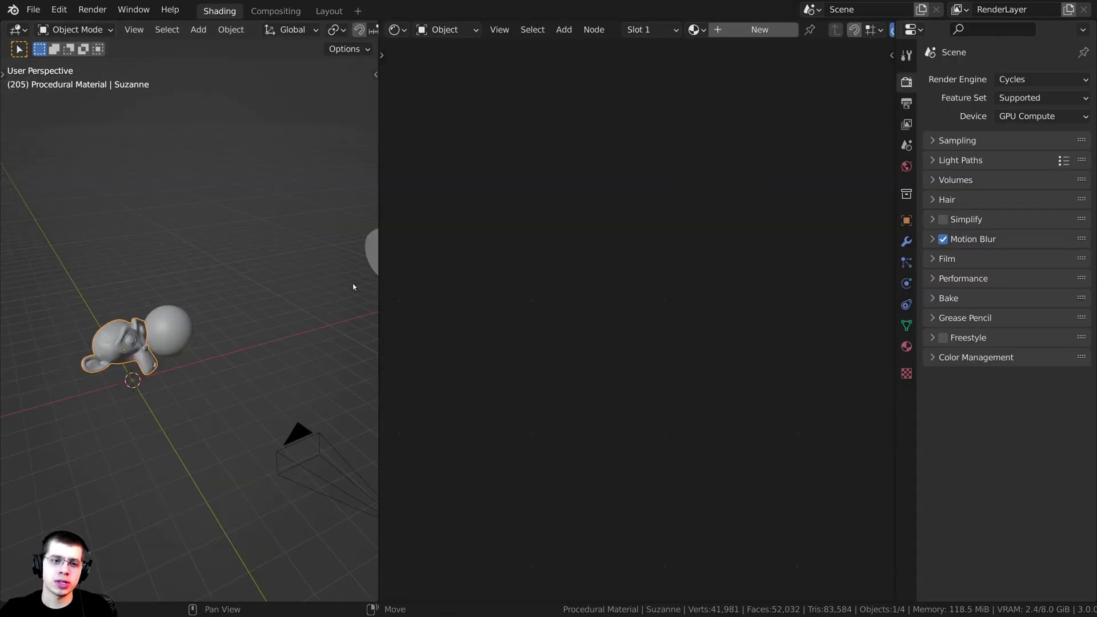
# - Select the Lighting plane and inspect its geometry in Edit Mode, returning to Object Mode
pyautogui.keyDown('shift'); pyautogui.moveTo(352, 283); pyautogui.dragTo(277, 303, button='middle'); pyautogui.keyUp('shift')
pyautogui.scroll(1, 277, 302)
pyautogui.scroll(-1, 349, 222)
pyautogui.rightClick(268, 302)
pyautogui.keyDown('shift'); pyautogui.moveTo(346, 281); pyautogui.dragTo(294, 294, button='middle'); pyautogui.keyUp('shift')
pyautogui.press('Tab')
pyautogui.keyDown('shift'); pyautogui.moveTo(243, 221); pyautogui.dragTo(267, 225, button='middle'); pyautogui.keyUp('shift')
pyautogui.scroll(1, 268, 224)
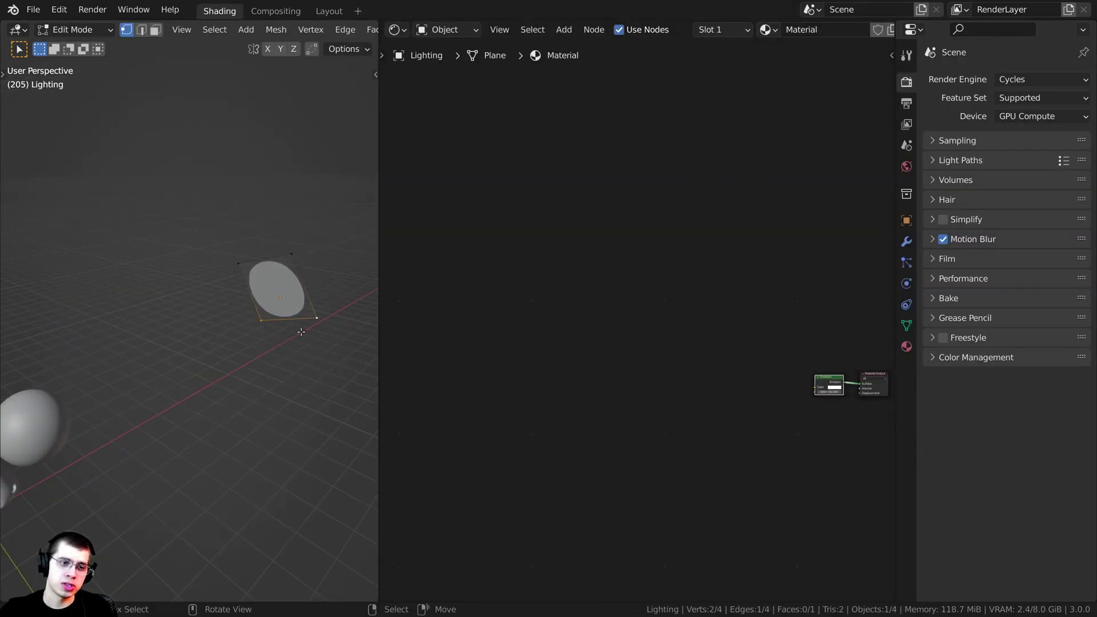
pyautogui.press('Tab')
pyautogui.moveTo(253, 336); pyautogui.dragTo(288, 293, button='middle')
# - Examine the Lighting plane's material, from the Emission shader's color and strength to the Material Output
pyautogui.moveTo(730, 366); pyautogui.dragTo(562, 333, button='middle')
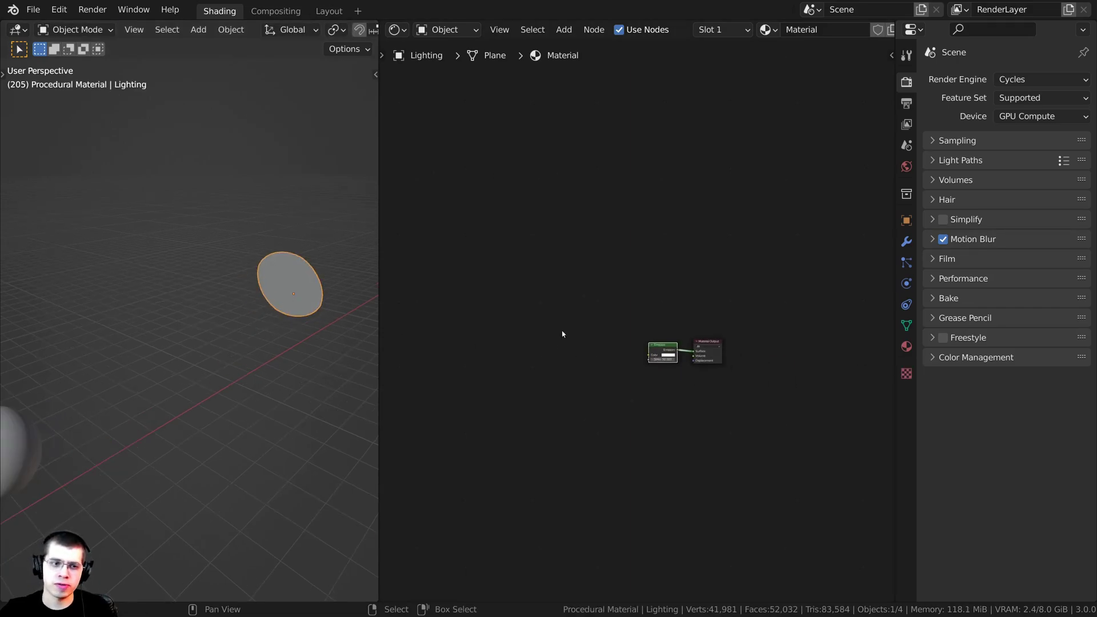
pyautogui.scroll(8, 563, 332)
pyautogui.scroll(1, 369, 248)
pyautogui.scroll(8, 656, 372)
pyautogui.moveTo(700, 497); pyautogui.dragTo(550, 346, button='middle')
pyautogui.scroll(5, 550, 346)
pyautogui.scroll(-2, 551, 344)
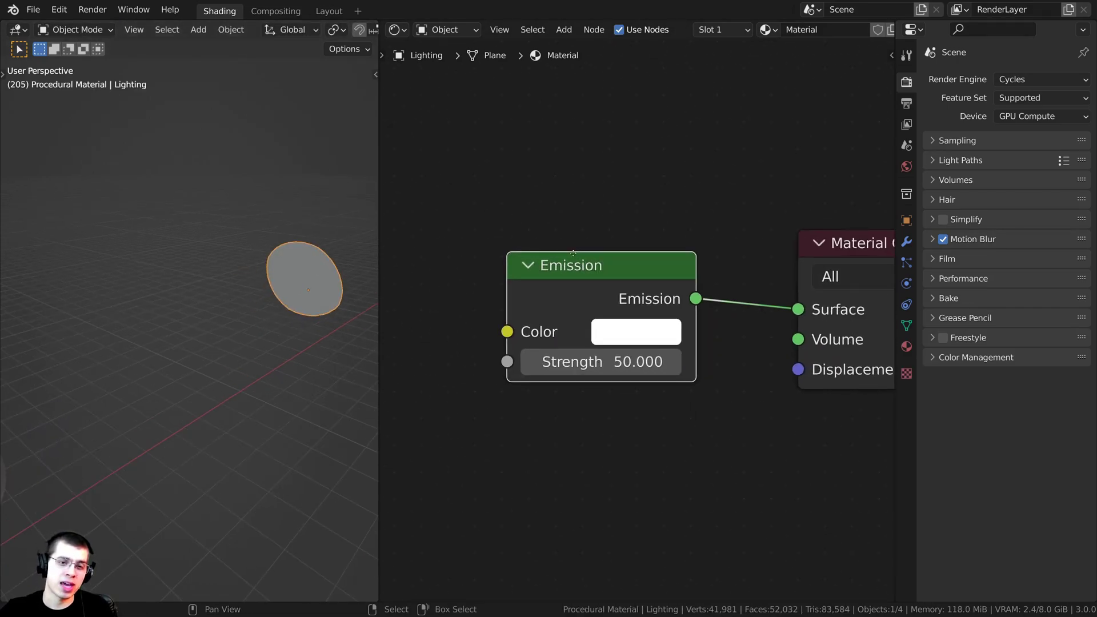
pyautogui.moveTo(555, 308); pyautogui.dragTo(508, 259, button='middle')
pyautogui.scroll(-2, 271, 358)
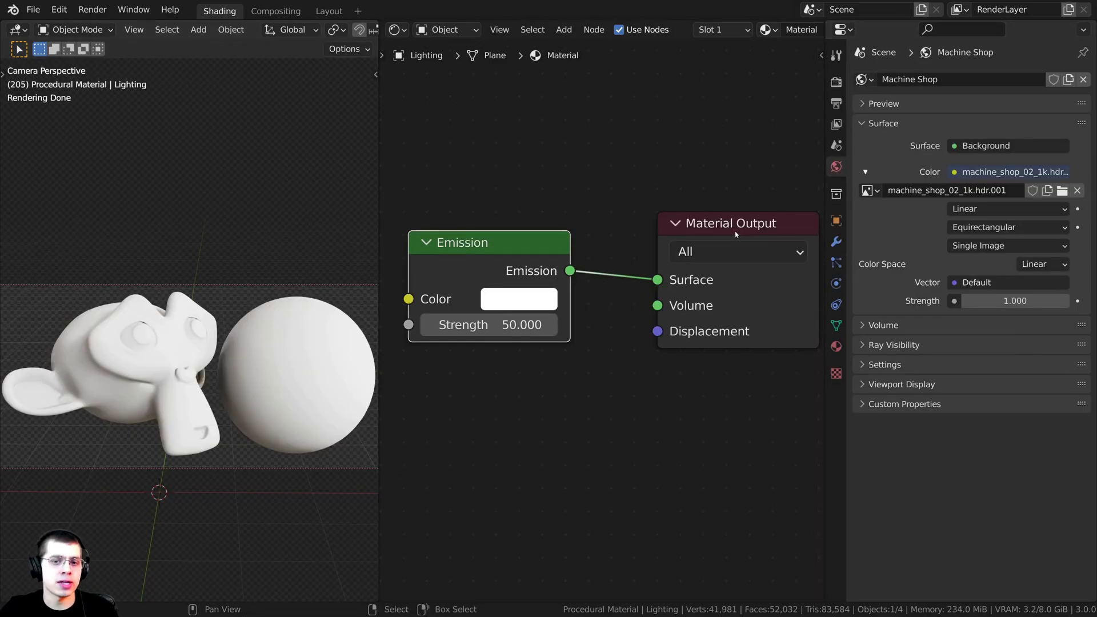
pyautogui.moveTo(734, 230); pyautogui.dragTo(714, 234)
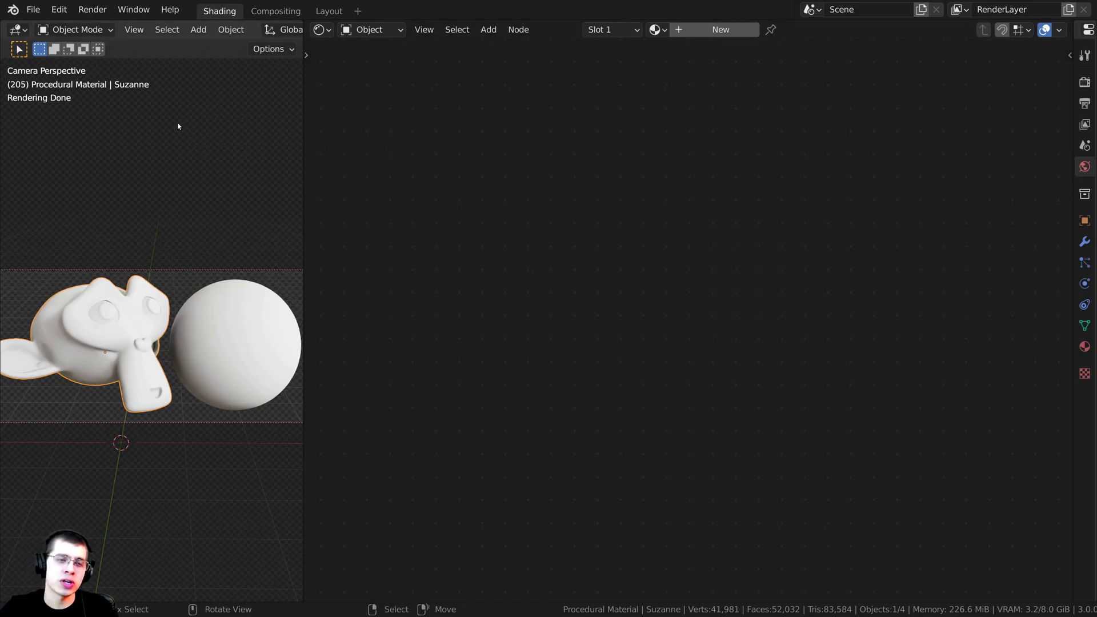
# - Create a new material on the Suzanne head and name it "Scratched Plastic"
pyautogui.click(54, 9)
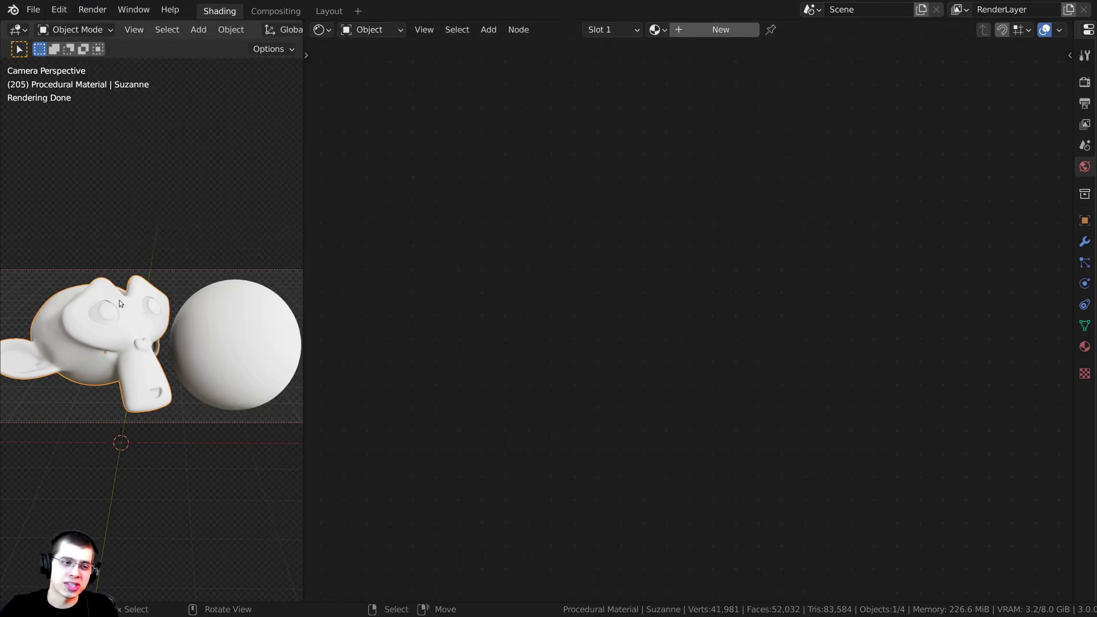
pyautogui.click(680, 30)
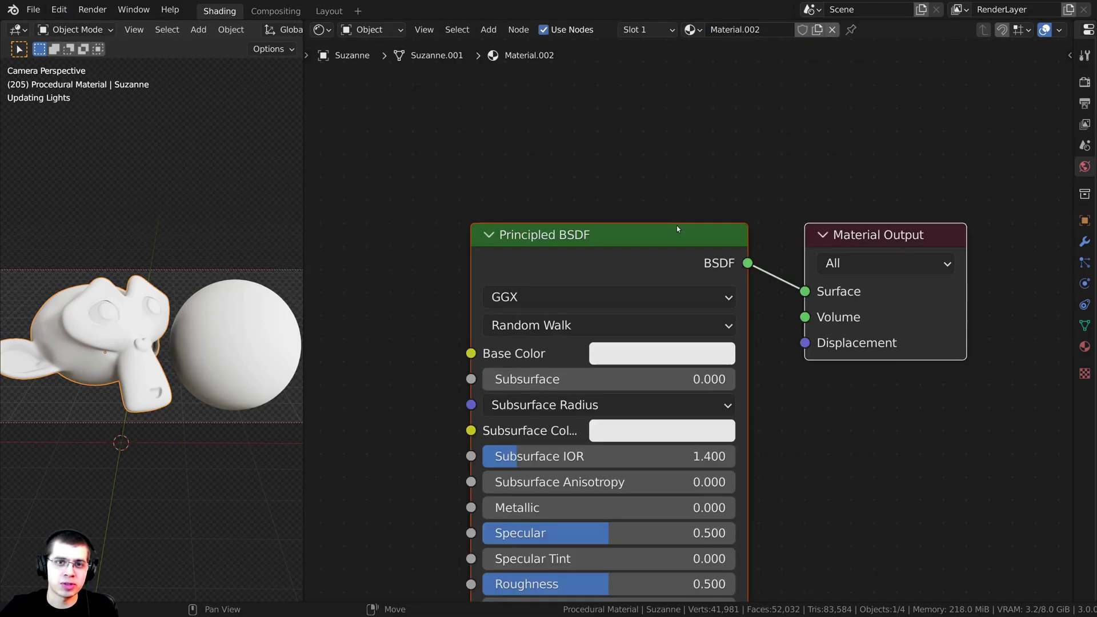
pyautogui.doubleClick(754, 30)
pyautogui.write('Scra')
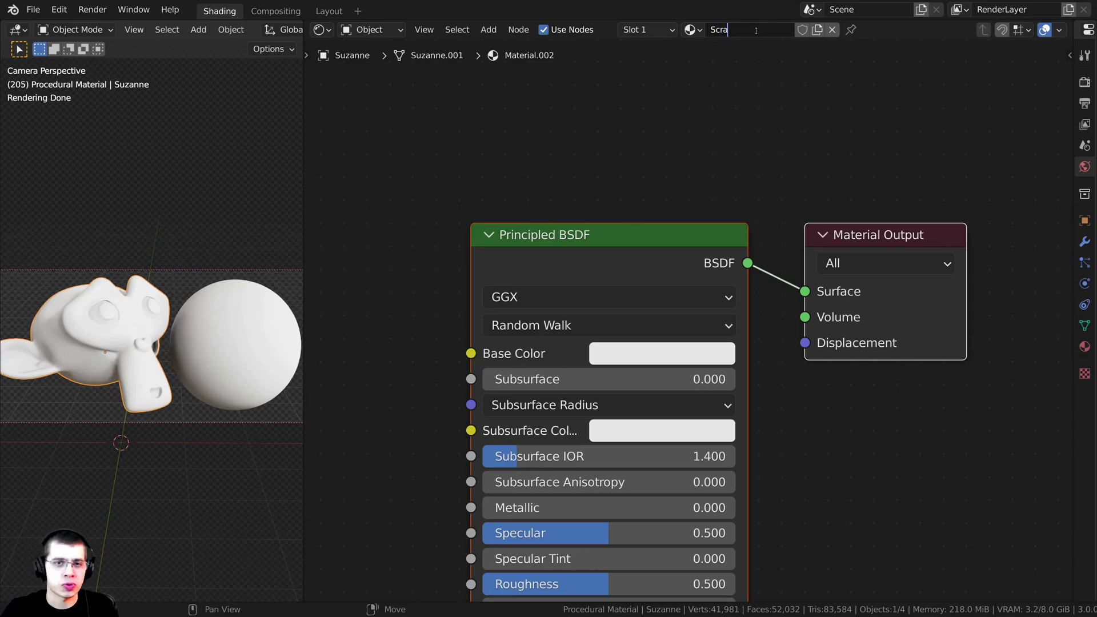
pyautogui.write('tched Plastic')
pyautogui.press('Return')
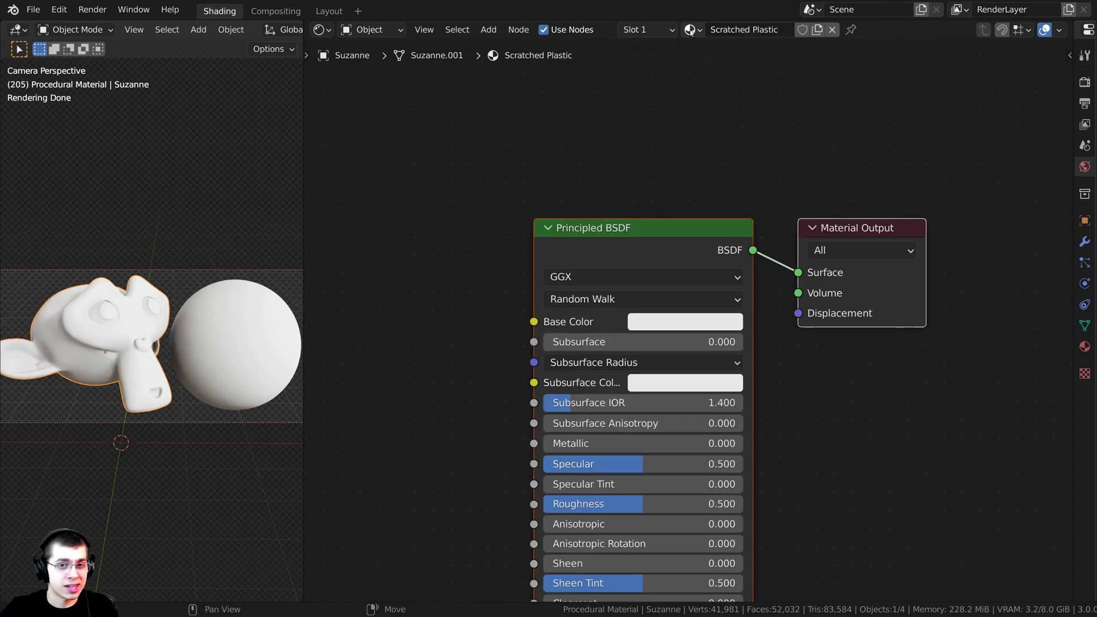
# - Assign the Scratched Plastic material to the icosphere as well and deselect the shader nodes
pyautogui.moveTo(691, 31); pyautogui.dragTo(228, 327)
pyautogui.moveTo(602, 240); pyautogui.dragTo(634, 191, button='middle')
pyautogui.scroll(-4, 632, 167)
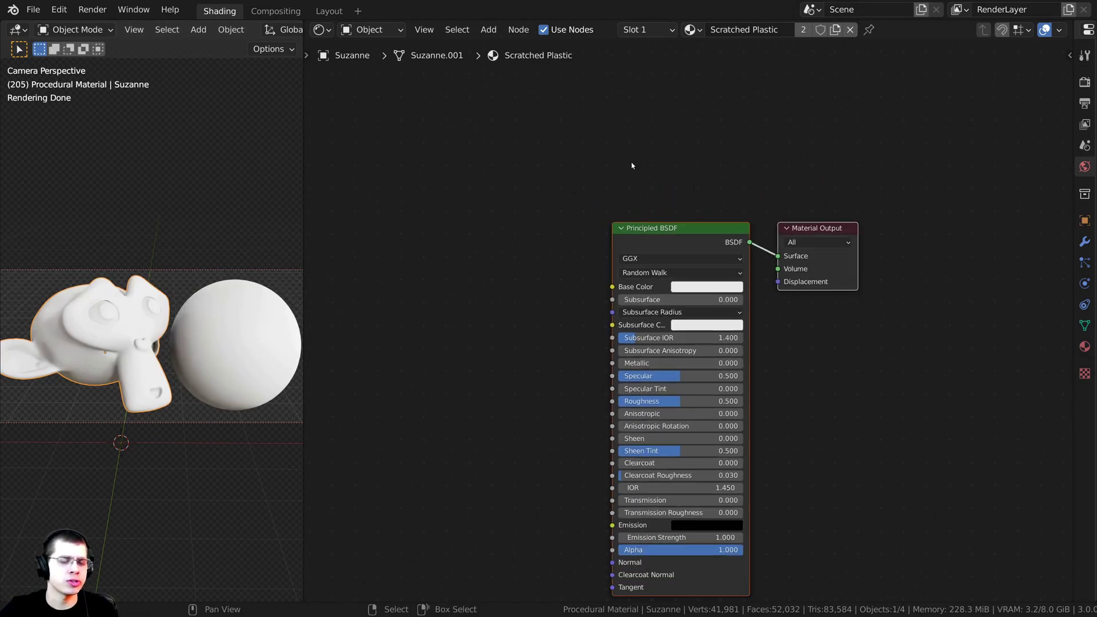
pyautogui.scroll(1, 709, 196)
pyautogui.moveTo(575, 280); pyautogui.dragTo(804, 207, button='middle')
pyautogui.scroll(-1, 788, 206)
pyautogui.click(718, 272)
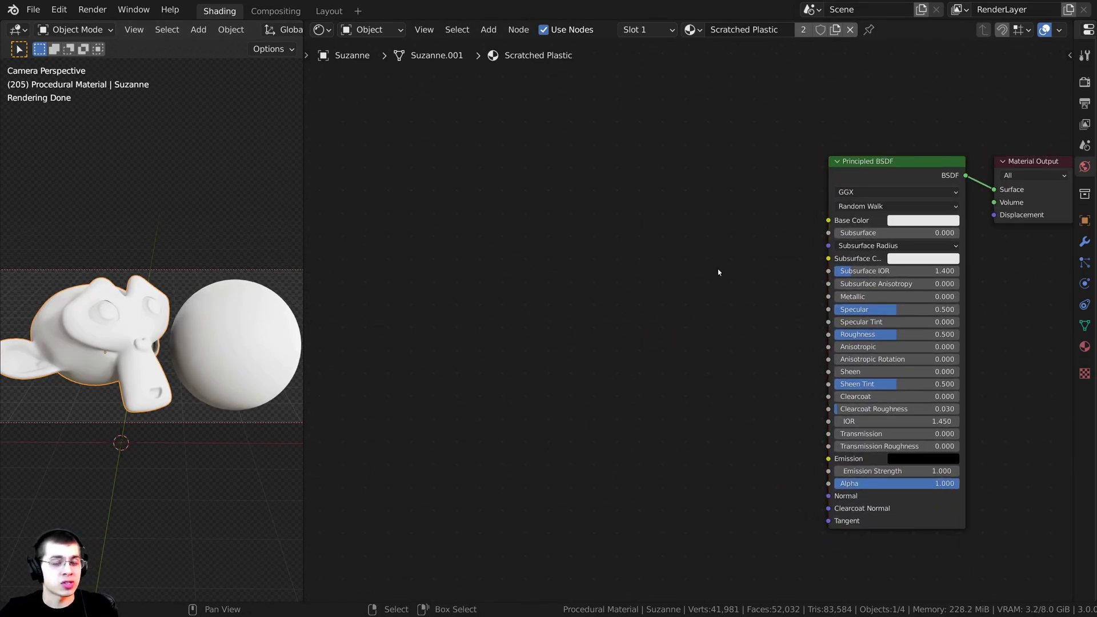
# - Add a Noise Texture node before the Principled BSDF and feed its Fac output into Base Color
pyautogui.moveTo(773, 316); pyautogui.dragTo(783, 318, button='middle')
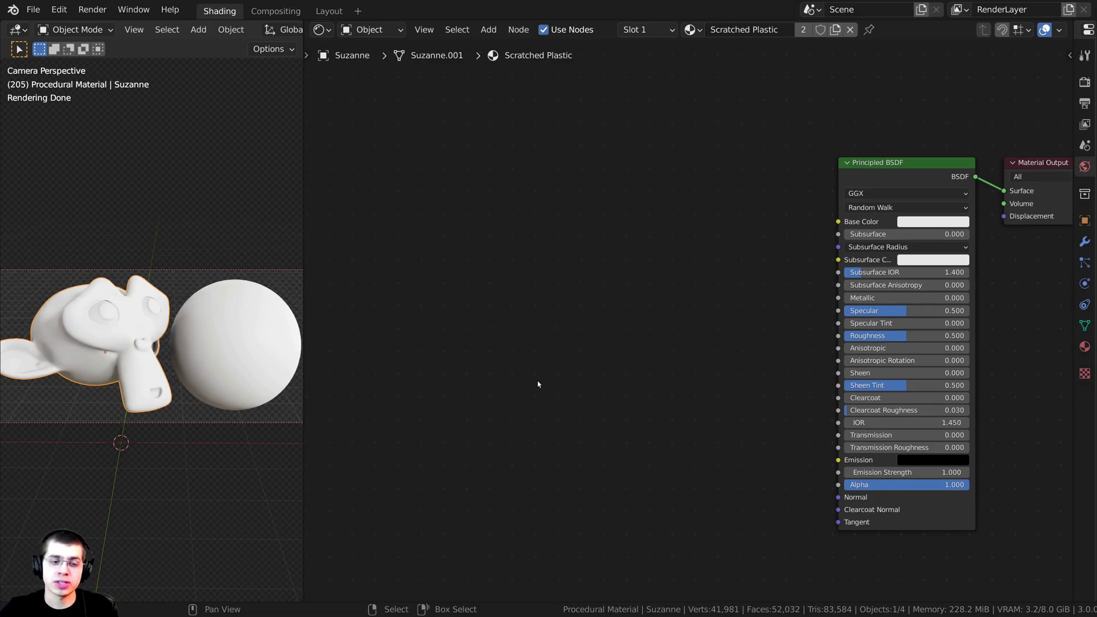
pyautogui.moveTo(517, 352); pyautogui.dragTo(531, 334, button='middle')
pyautogui.moveTo(663, 306); pyautogui.dragTo(652, 287, button='middle')
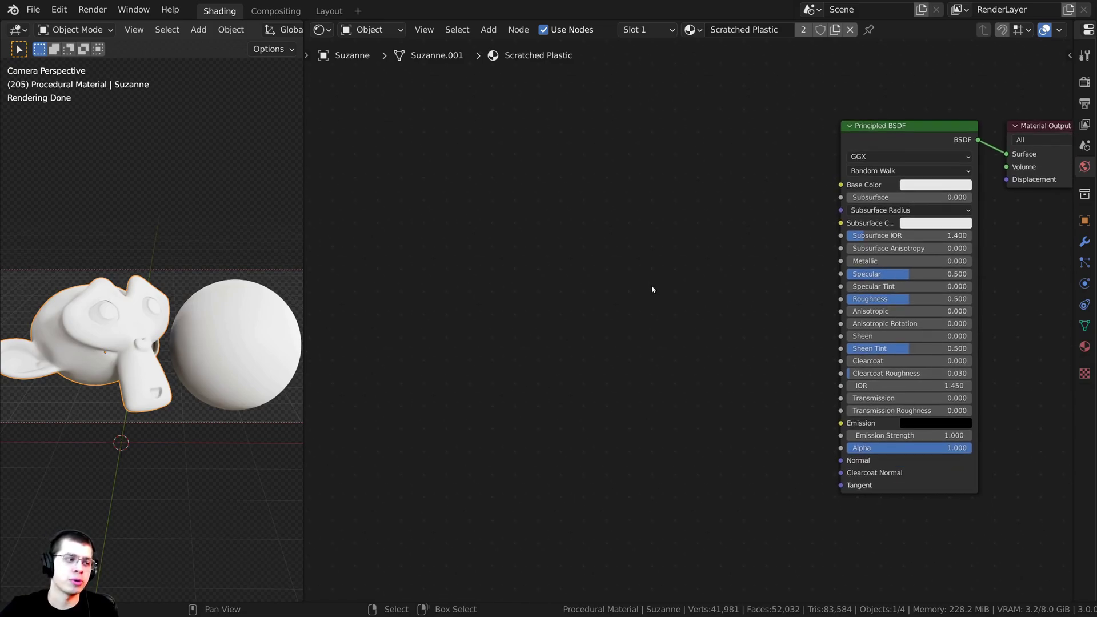
pyautogui.hotkey('shift', 'a')
pyautogui.click(609, 273)
pyautogui.write('noi')
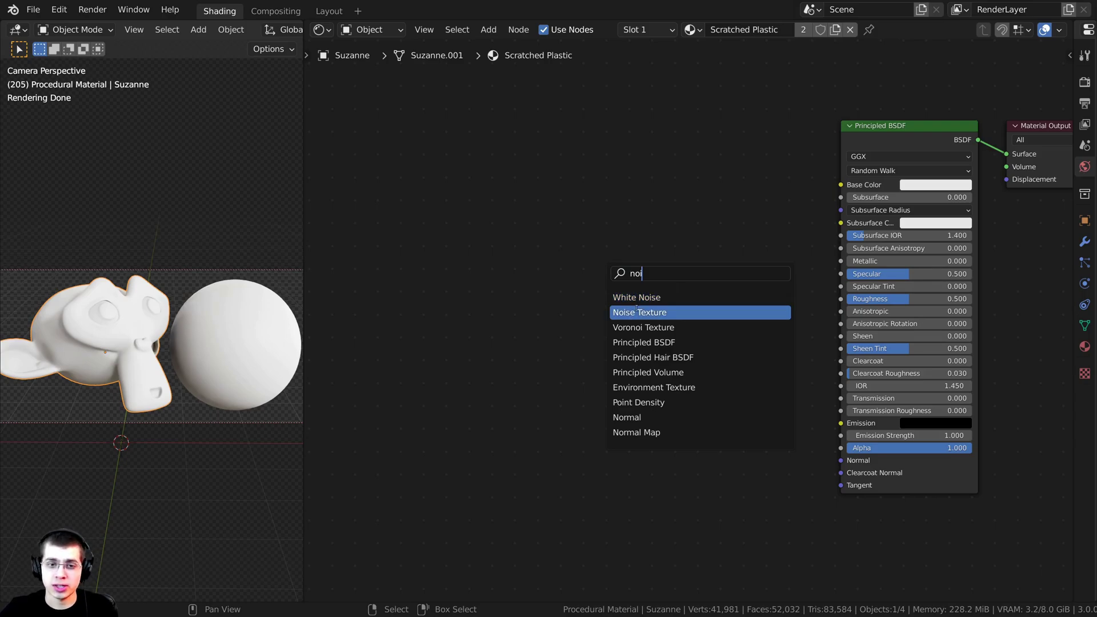
pyautogui.click(639, 311)
pyautogui.click(498, 343)
pyautogui.moveTo(498, 343); pyautogui.dragTo(658, 309, button='middle')
pyautogui.moveTo(658, 309); pyautogui.dragTo(643, 310)
pyautogui.scroll(2, 648, 311)
pyautogui.moveTo(648, 311); pyautogui.dragTo(637, 309, button='middle')
pyautogui.moveTo(614, 308); pyautogui.dragTo(599, 316)
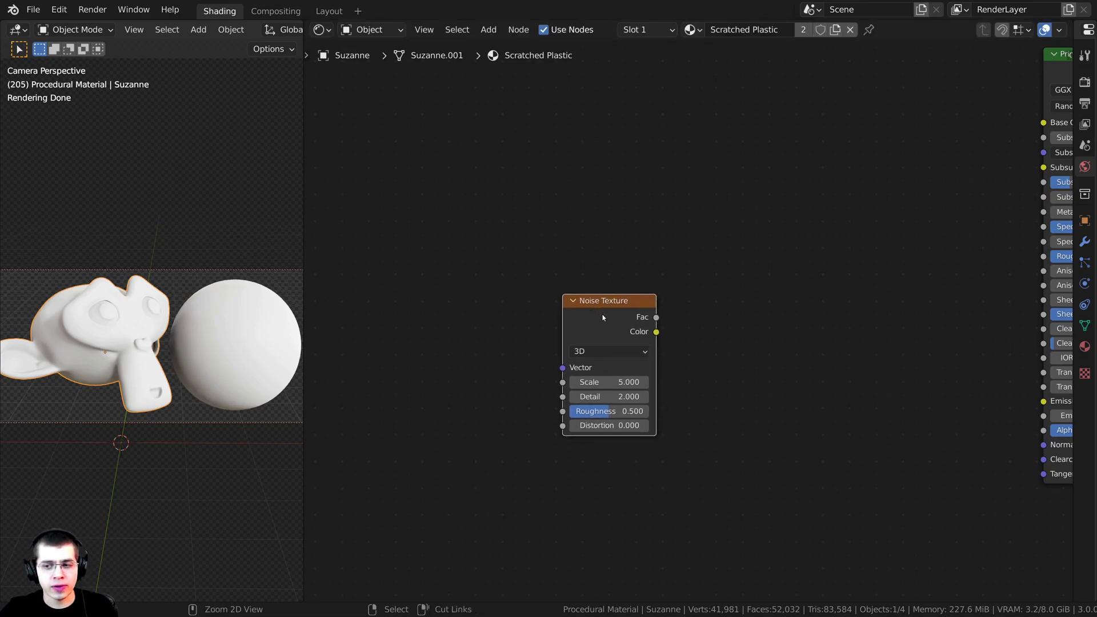
pyautogui.keyDown('ctrl'); pyautogui.keyDown('shift'); pyautogui.click(612, 316); pyautogui.keyUp('shift'); pyautogui.keyUp('ctrl')
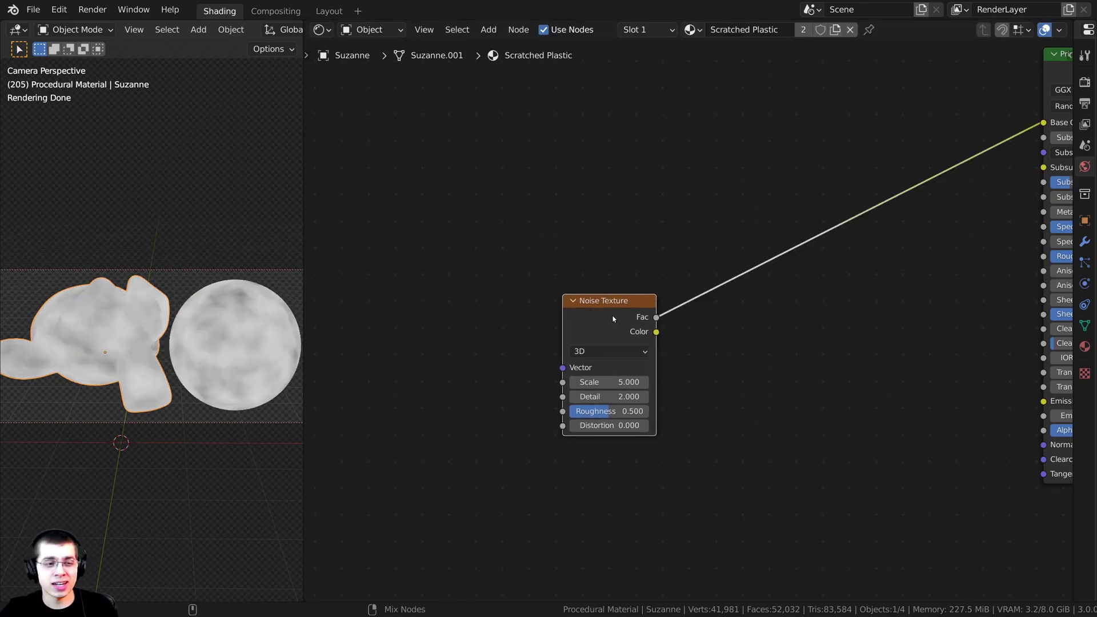
# - Set the Noise Texture's Scale to 15
pyautogui.scroll(1, 573, 457)
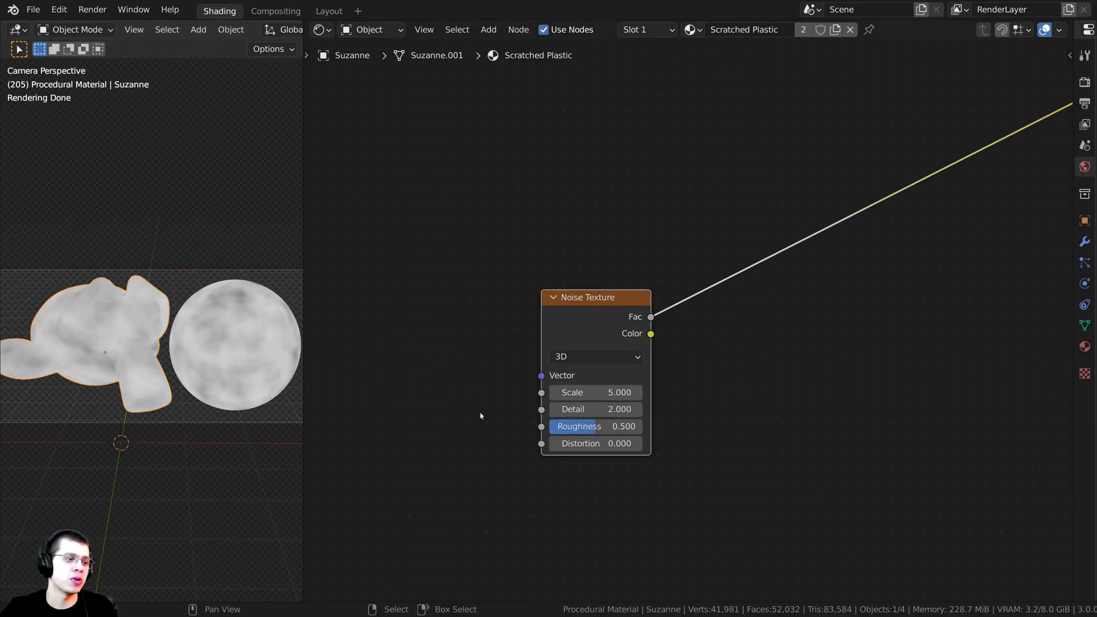
pyautogui.scroll(1, 514, 415)
pyautogui.click(571, 411)
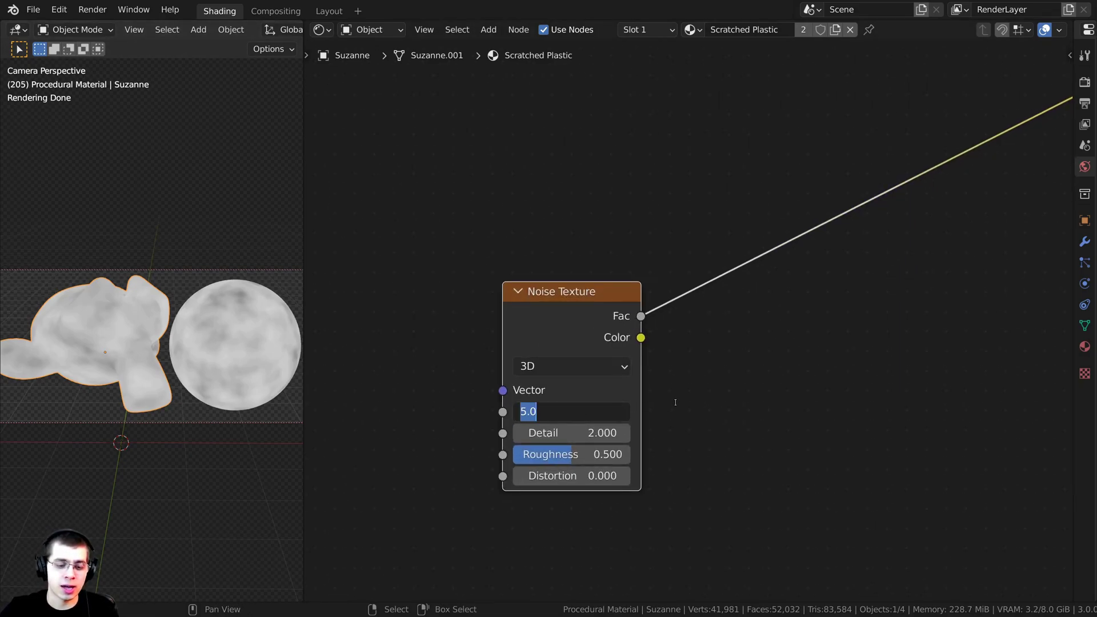
pyautogui.write('15')
pyautogui.press('Return')
pyautogui.scroll(2, 139, 295)
pyautogui.moveTo(517, 390); pyautogui.dragTo(513, 356, button='middle')
pyautogui.scroll(1, 544, 409)
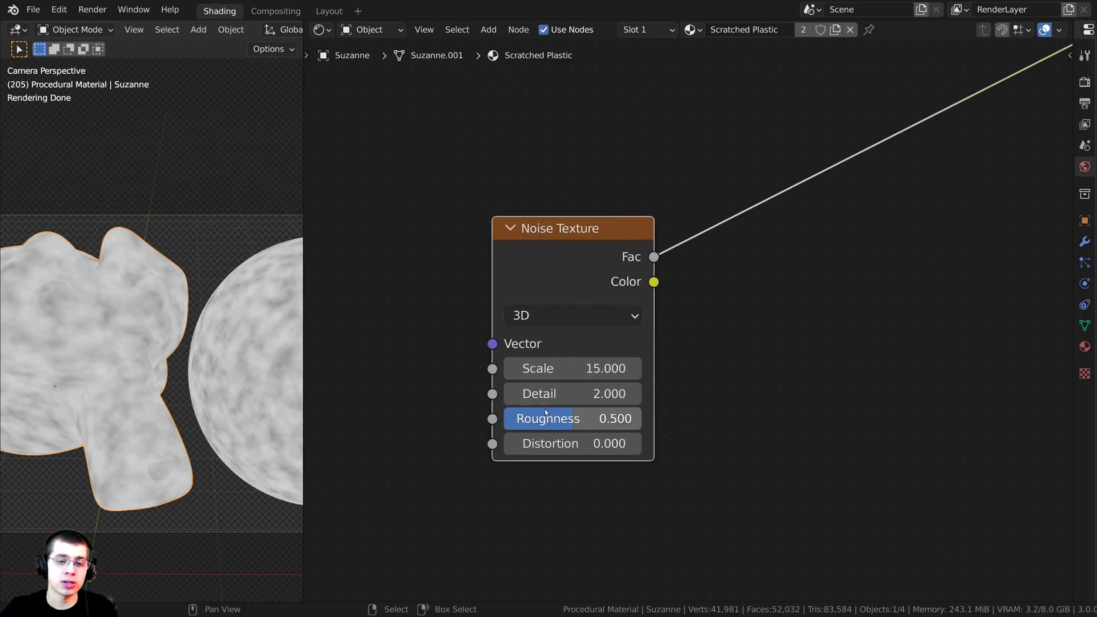
# - Add linked Mapping and Texture Coordinate nodes in front of the Noise Texture and reposition the Mapping node
pyautogui.scroll(-2, 605, 320)
pyautogui.moveTo(582, 288)
pyautogui.mouseDown()
pyautogui.moveTo(541, 277)
pyautogui.moveTo(573, 286)
pyautogui.mouseUp()
pyautogui.moveTo(579, 286); pyautogui.dragTo(614, 300, button='middle')
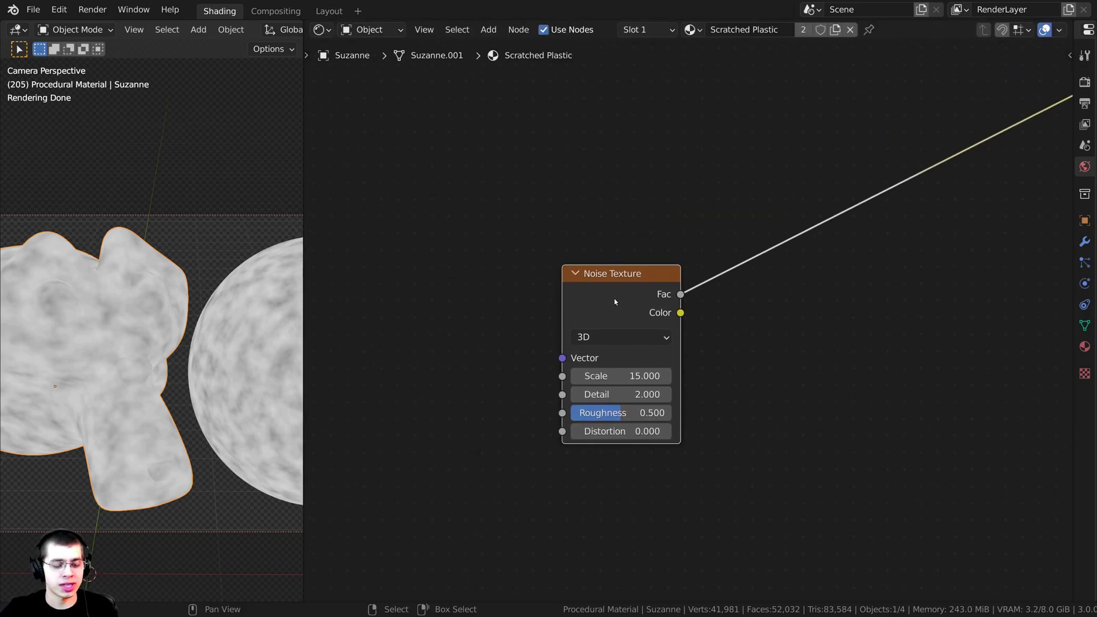
pyautogui.scroll(-1, 612, 299)
pyautogui.hotkey('ctrl', 't')
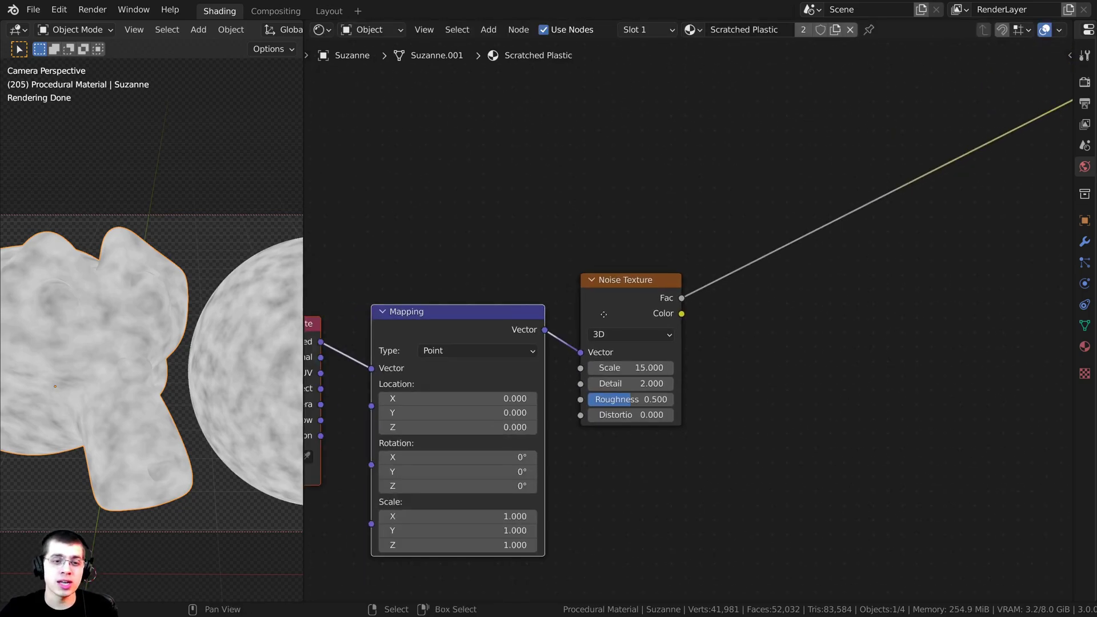
pyautogui.moveTo(519, 334); pyautogui.dragTo(662, 288, button='middle')
pyautogui.moveTo(661, 288); pyautogui.dragTo(662, 267)
pyautogui.click(452, 313)
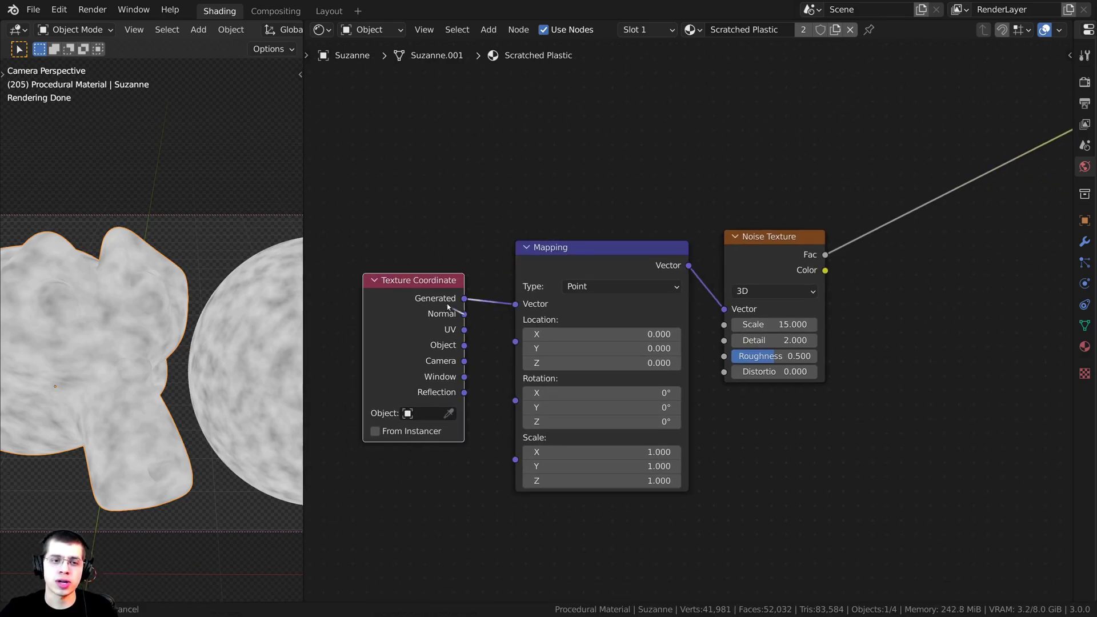
# - Shift the Texture Coordinate node and connect its Object output to the Mapping node's Vector input
pyautogui.moveTo(436, 293); pyautogui.dragTo(436, 275)
pyautogui.scroll(1, 449, 322)
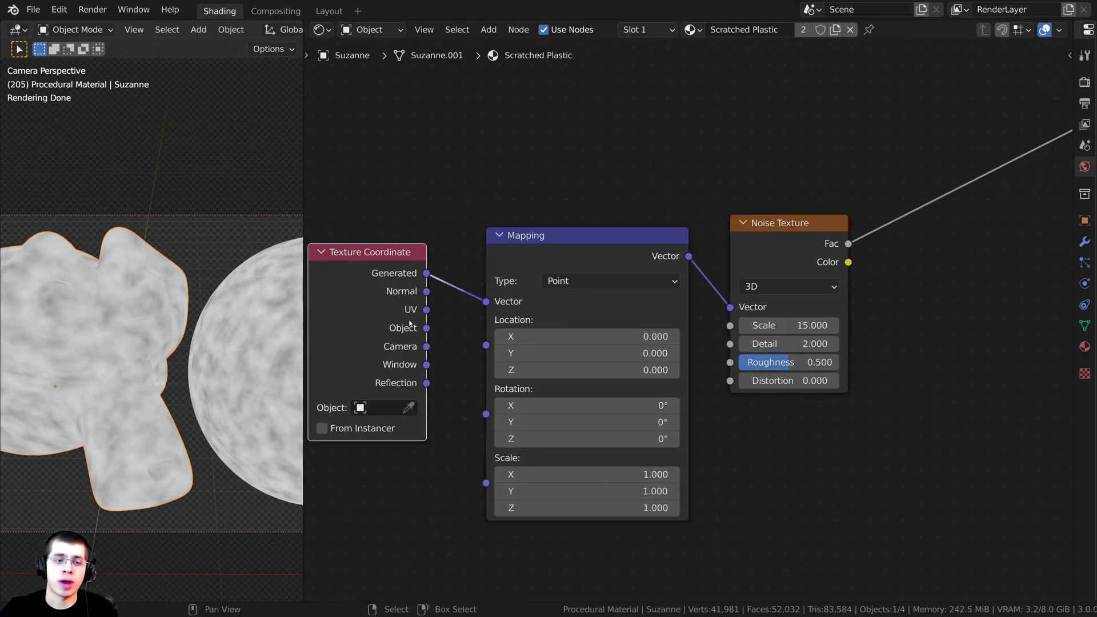
pyautogui.moveTo(426, 328); pyautogui.dragTo(487, 301)
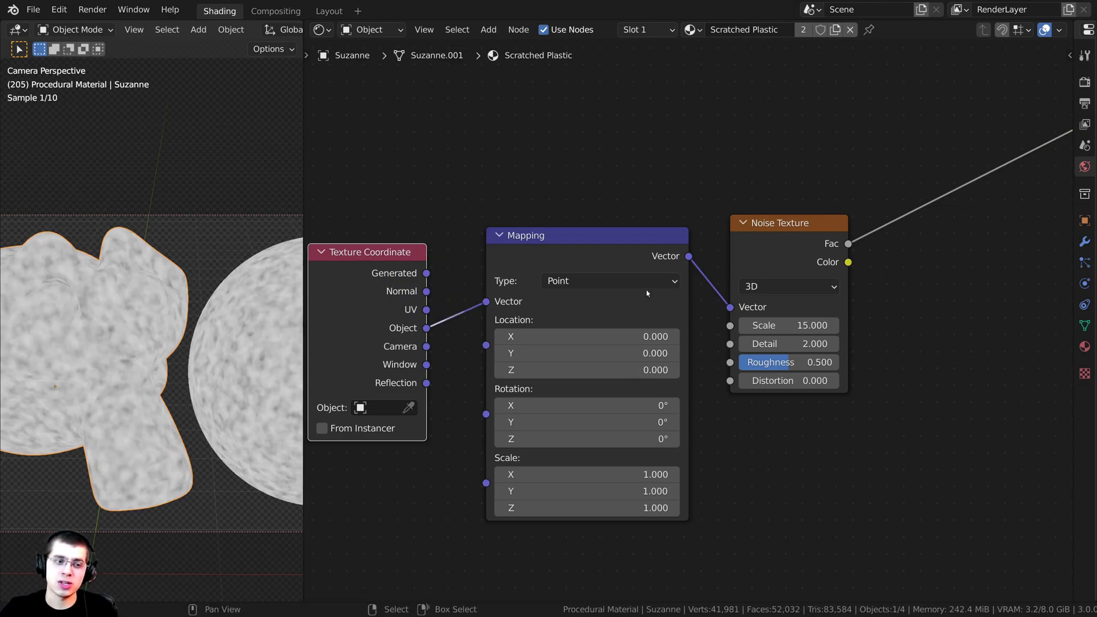
pyautogui.moveTo(560, 357); pyautogui.dragTo(560, 350, button='middle')
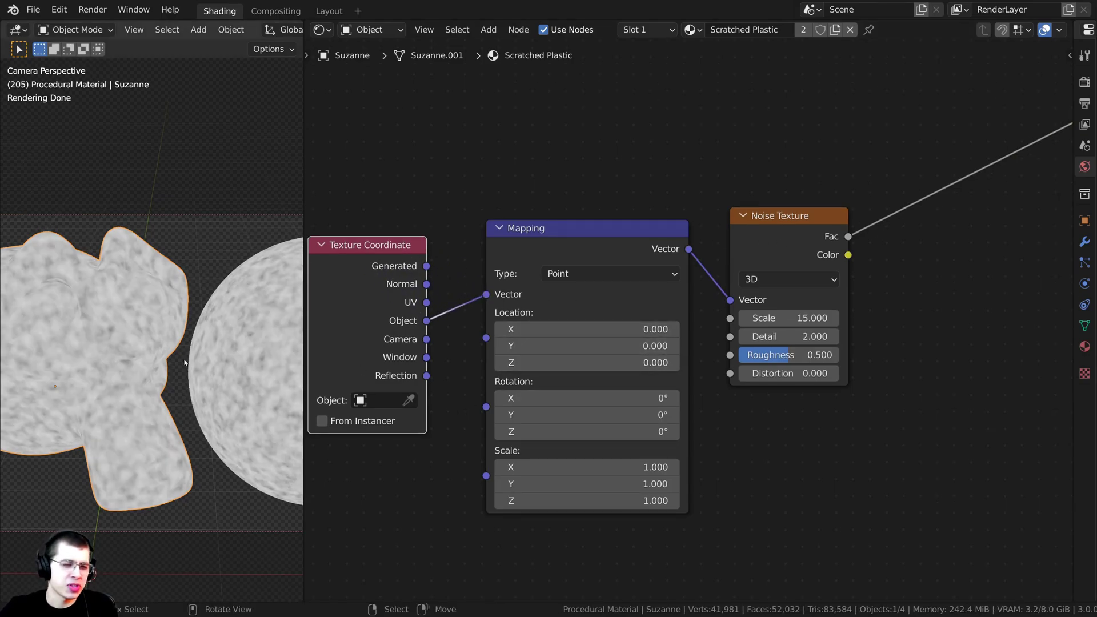
# - Set the Mapping node's X Scale to 30 to stretch the noise into fine streaks
pyautogui.moveTo(555, 418); pyautogui.dragTo(571, 368, button='middle')
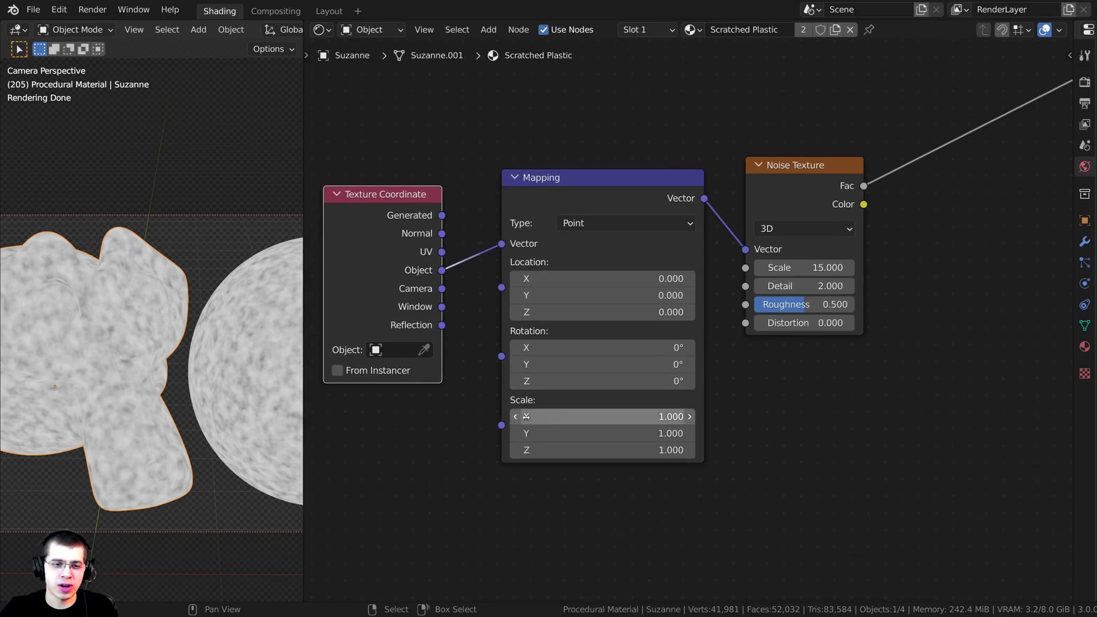
pyautogui.moveTo(586, 415)
pyautogui.mouseDown()
pyautogui.moveTo(670, 415)
pyautogui.moveTo(576, 413)
pyautogui.moveTo(748, 413)
pyautogui.moveTo(566, 420)
pyautogui.mouseUp()
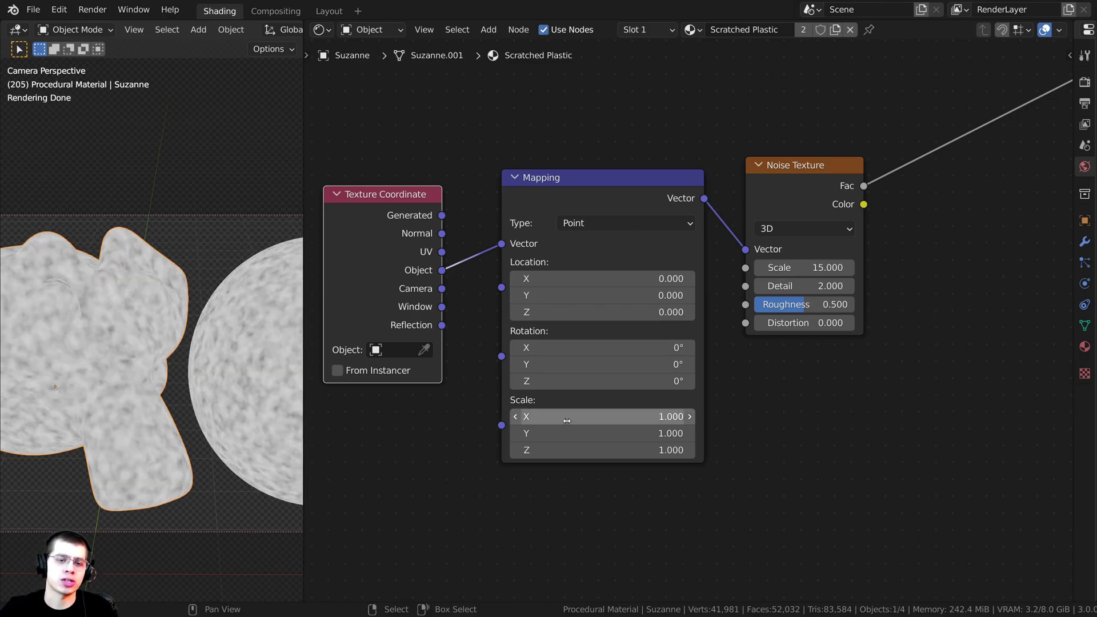
pyautogui.click(592, 415)
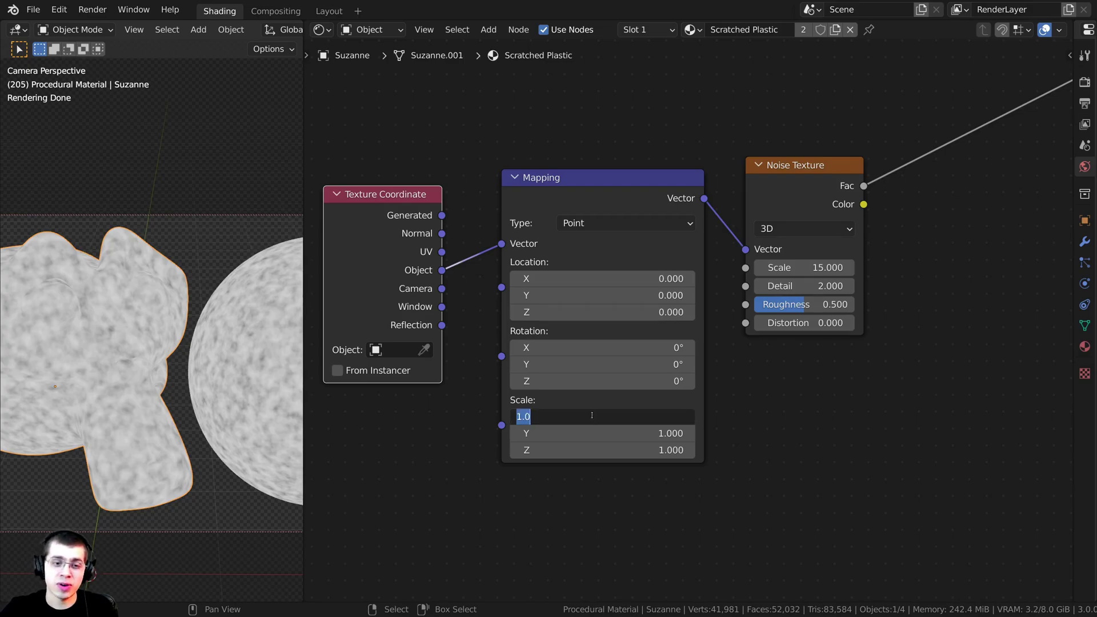
pyautogui.write('30')
pyautogui.press('Return')
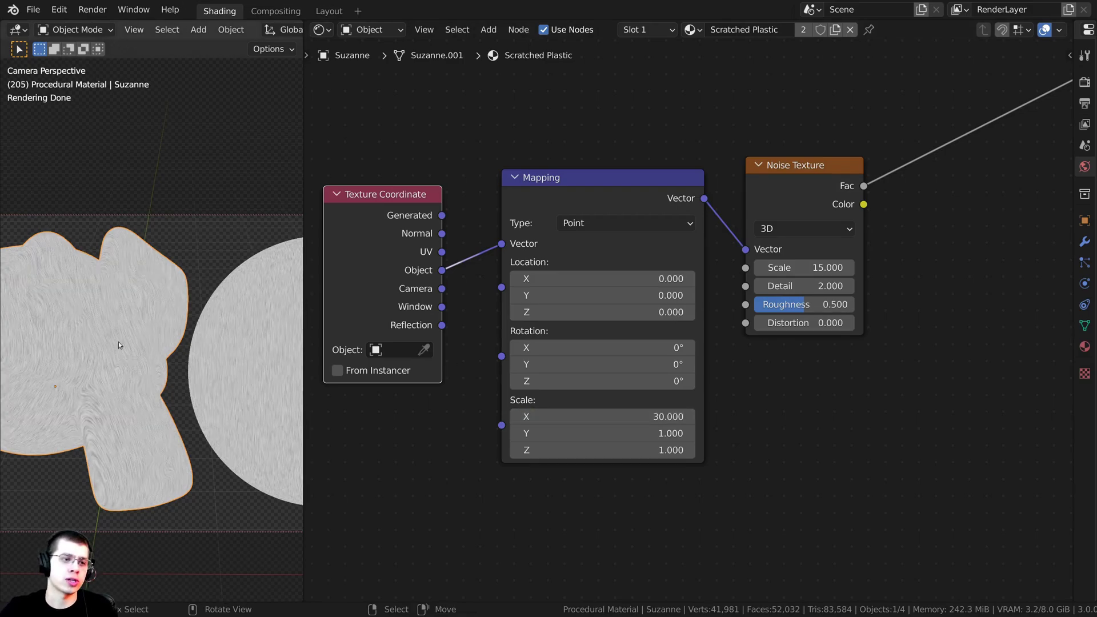
pyautogui.scroll(3, 89, 242)
pyautogui.scroll(-3, 111, 324)
pyautogui.scroll(-2, 446, 329)
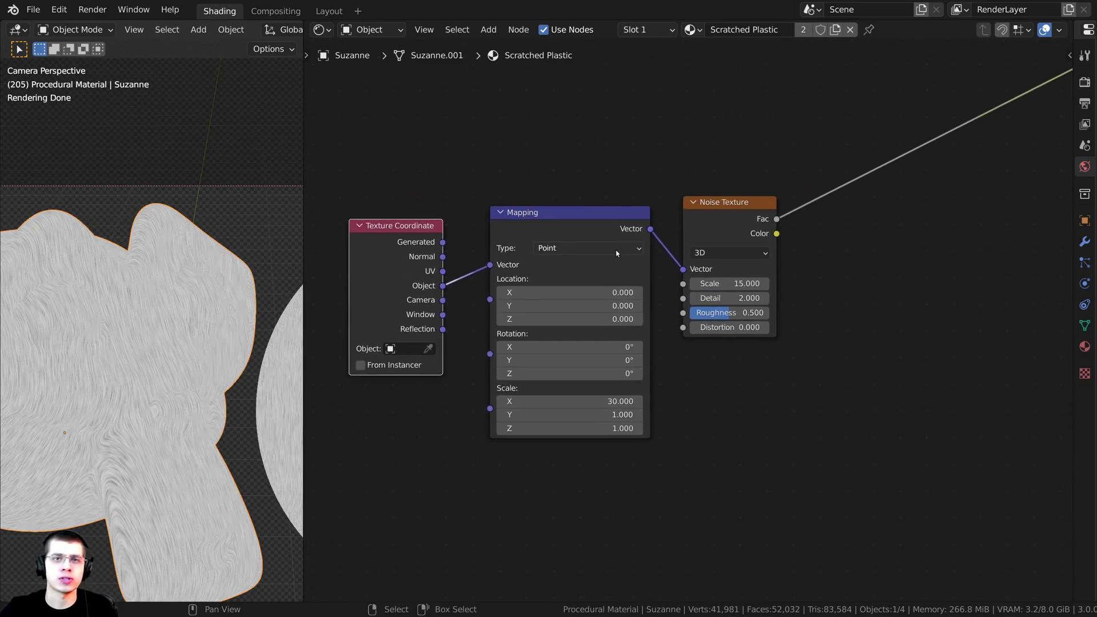
# - Add a Value node above the Texture Coordinate node
pyautogui.moveTo(547, 222); pyautogui.dragTo(607, 309, button='middle')
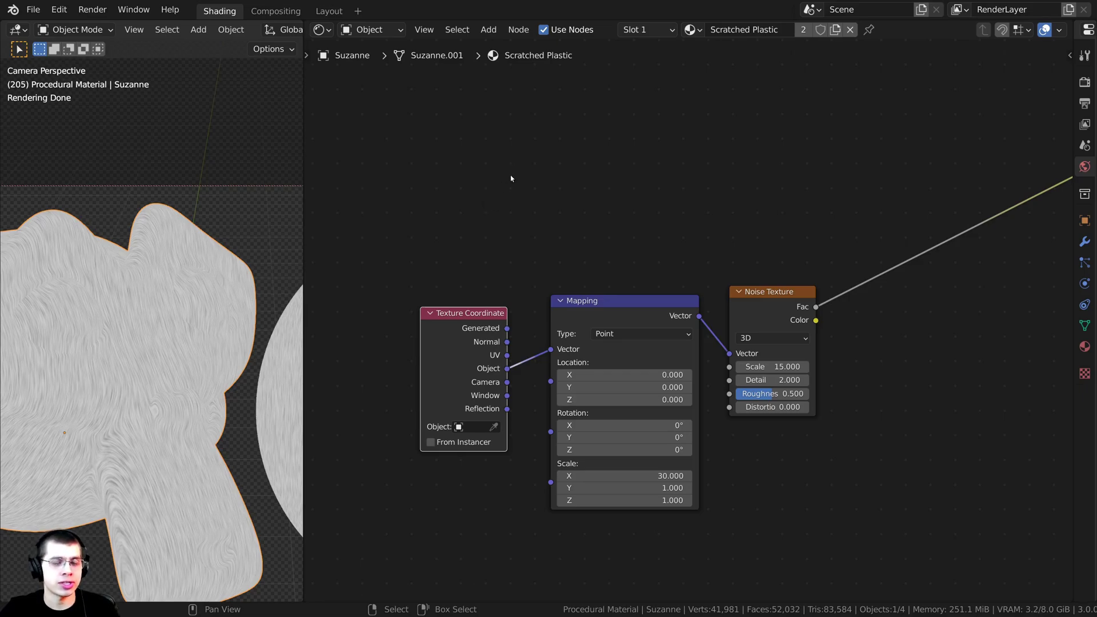
pyautogui.hotkey('shift', 'a')
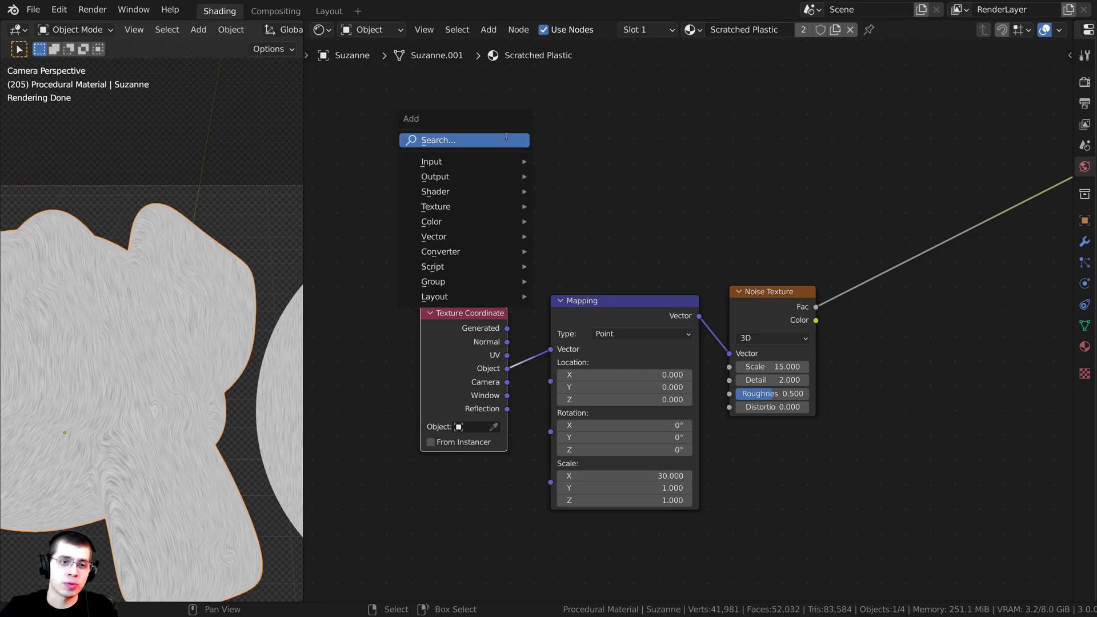
pyautogui.click(505, 139)
pyautogui.write('va')
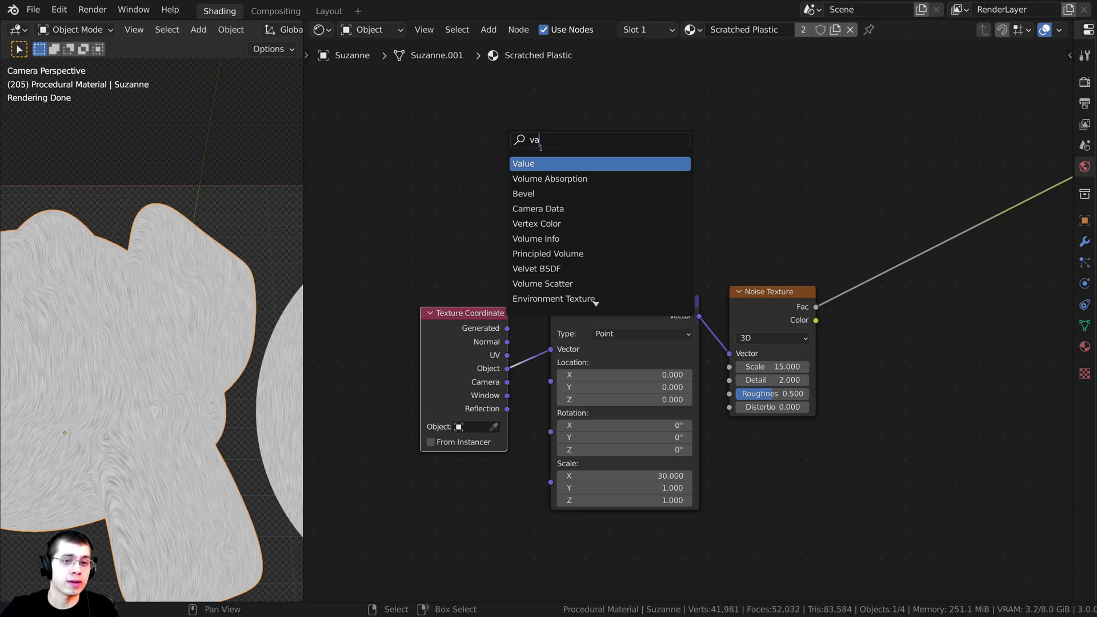
pyautogui.click(548, 163)
pyautogui.click(490, 209)
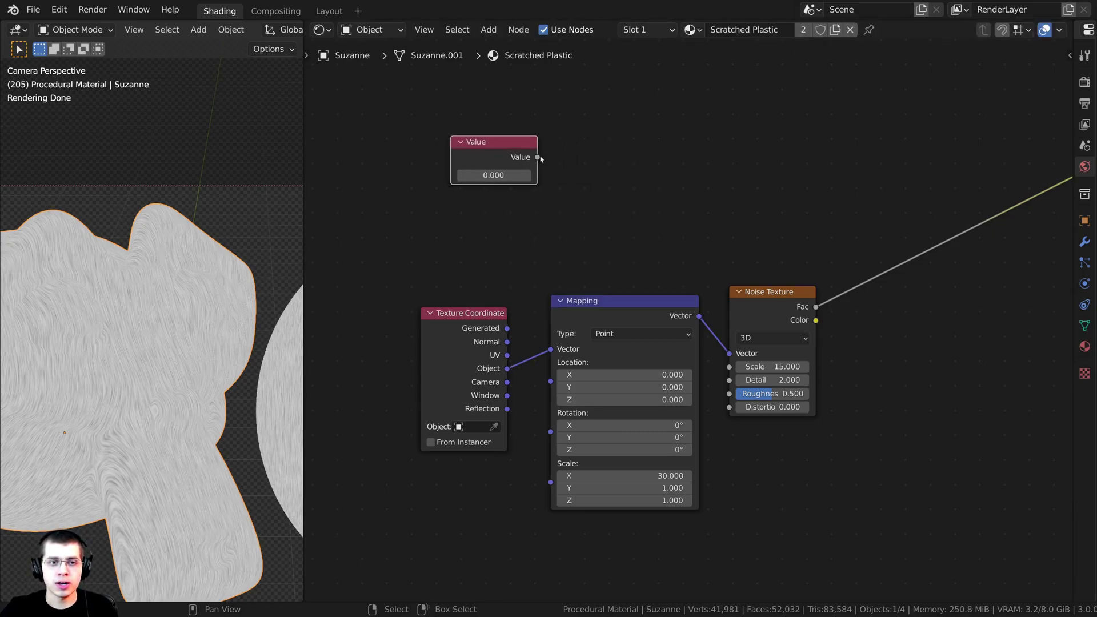
# - Connect the Value node to the Noise Texture's Scale, set it to about 18.2, and move the Noise Texture clear of the Mapping node
pyautogui.moveTo(538, 157); pyautogui.dragTo(726, 369)
pyautogui.moveTo(493, 176); pyautogui.dragTo(597, 175)
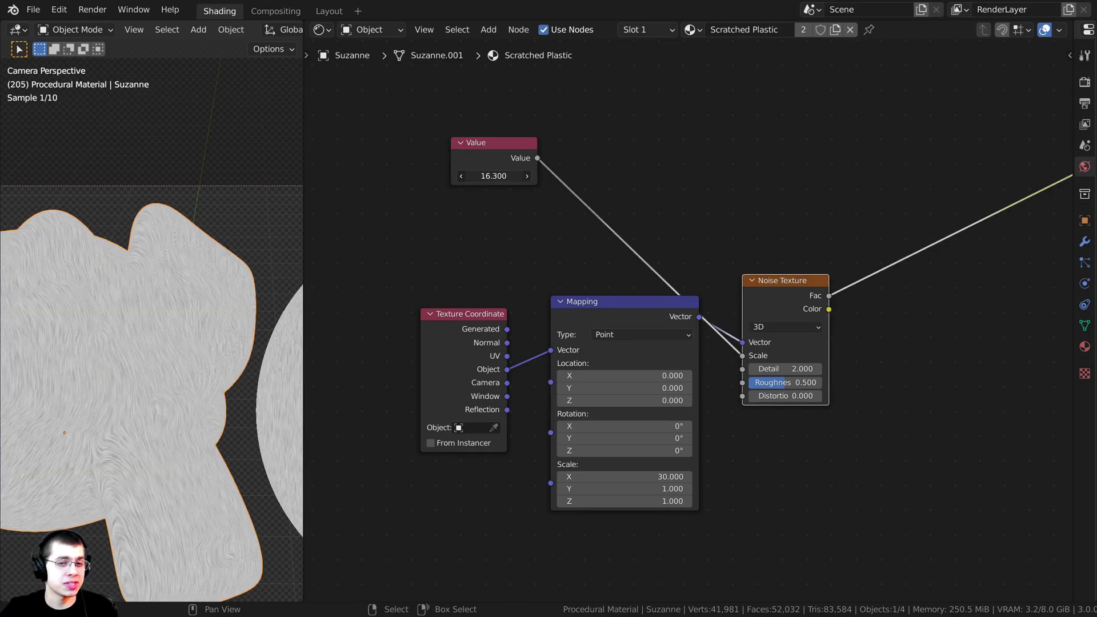
pyautogui.moveTo(467, 167); pyautogui.dragTo(462, 169)
pyautogui.moveTo(525, 160); pyautogui.dragTo(547, 206, button='middle')
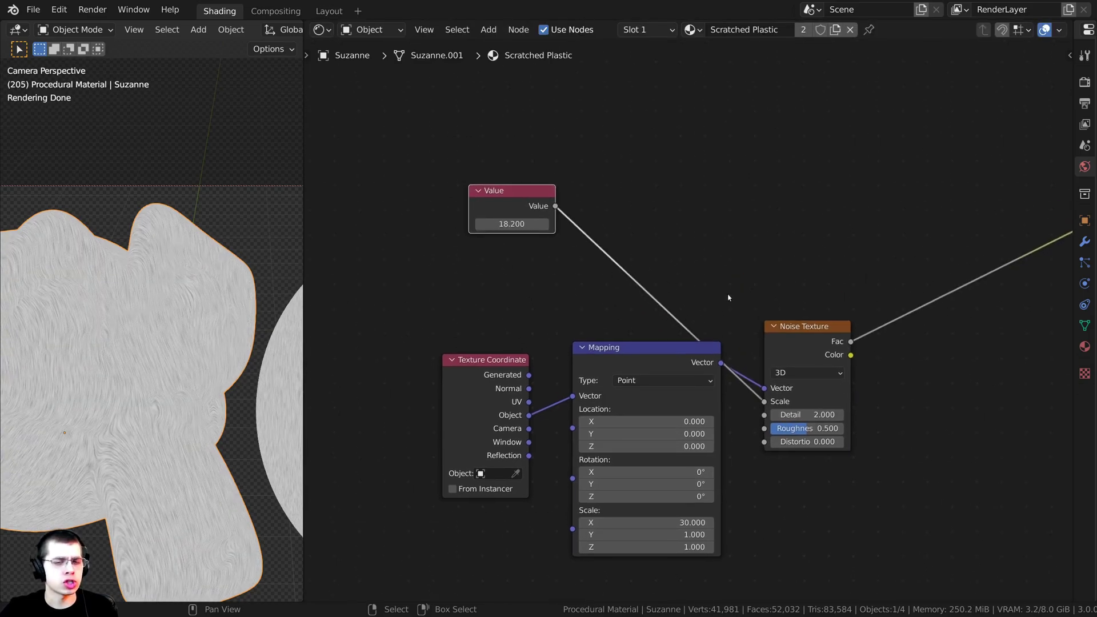
pyautogui.moveTo(802, 327); pyautogui.dragTo(808, 289)
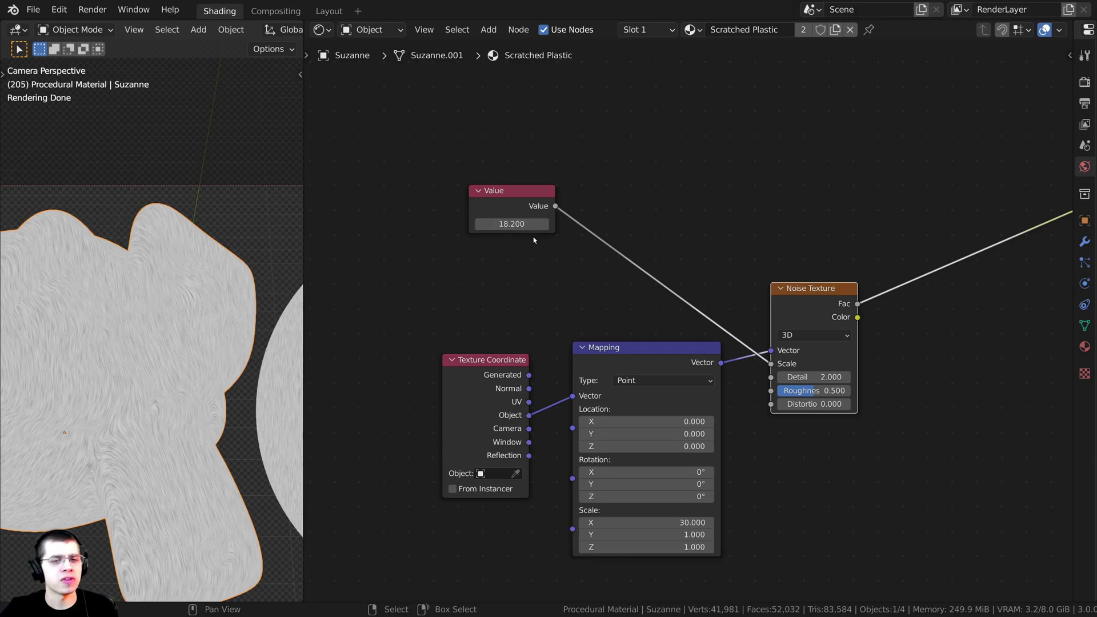
# - Set the Value node that drives the noise scale to 8 and check the streaks on the Suzanne head
pyautogui.scroll(2, 546, 216)
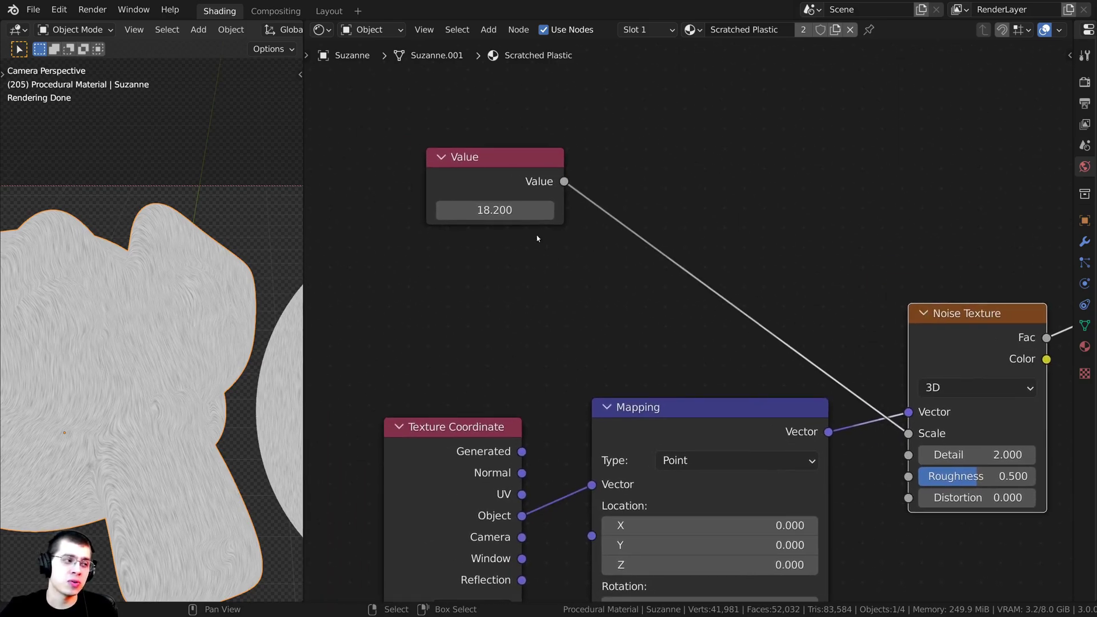
pyautogui.click(539, 202)
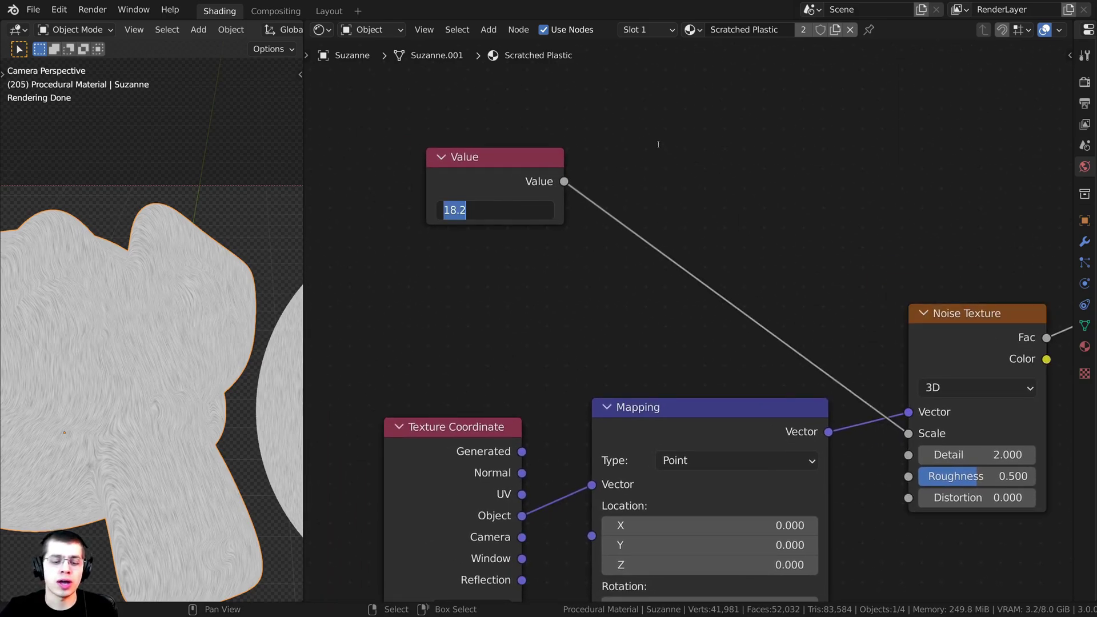
pyautogui.write('8')
pyautogui.press('Return')
pyautogui.scroll(-1, 534, 320)
pyautogui.moveTo(534, 320); pyautogui.dragTo(375, 299, button='middle')
pyautogui.scroll(3, 22, 352)
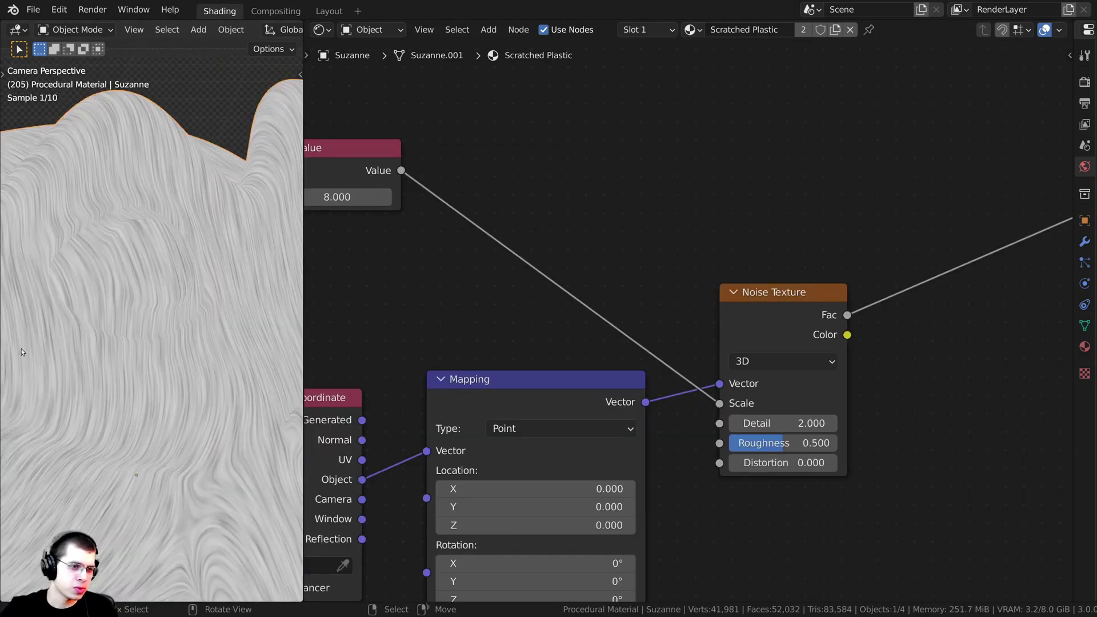
# - Insert a ColorRamp node on the link leaving the Noise Texture's Fac output
pyautogui.scroll(2, 149, 391)
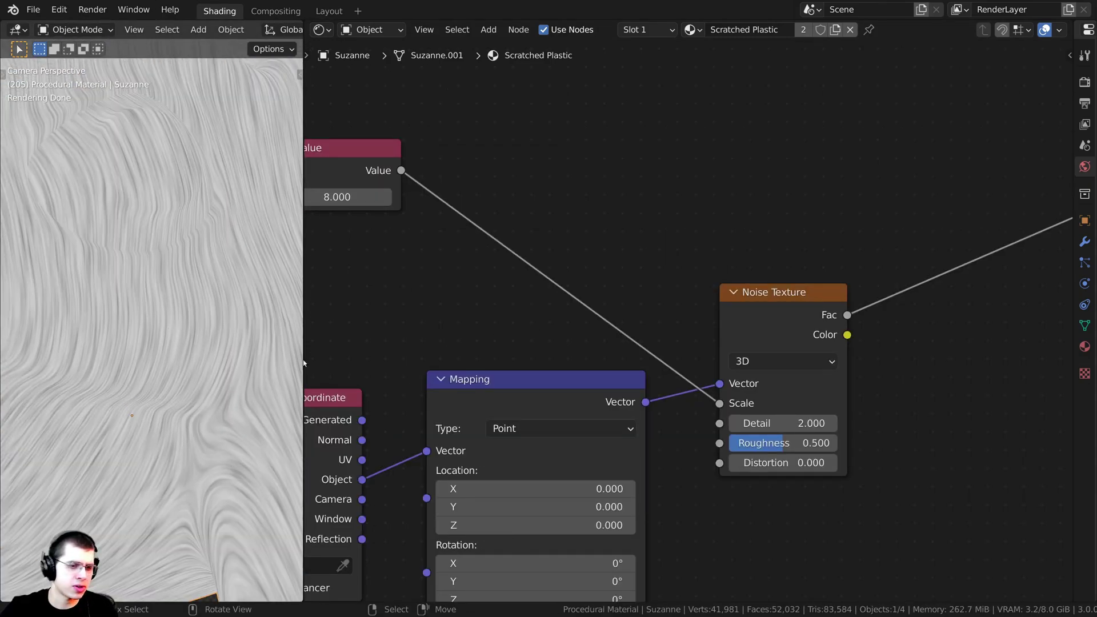
pyautogui.scroll(-2, 583, 303)
pyautogui.scroll(1, 644, 251)
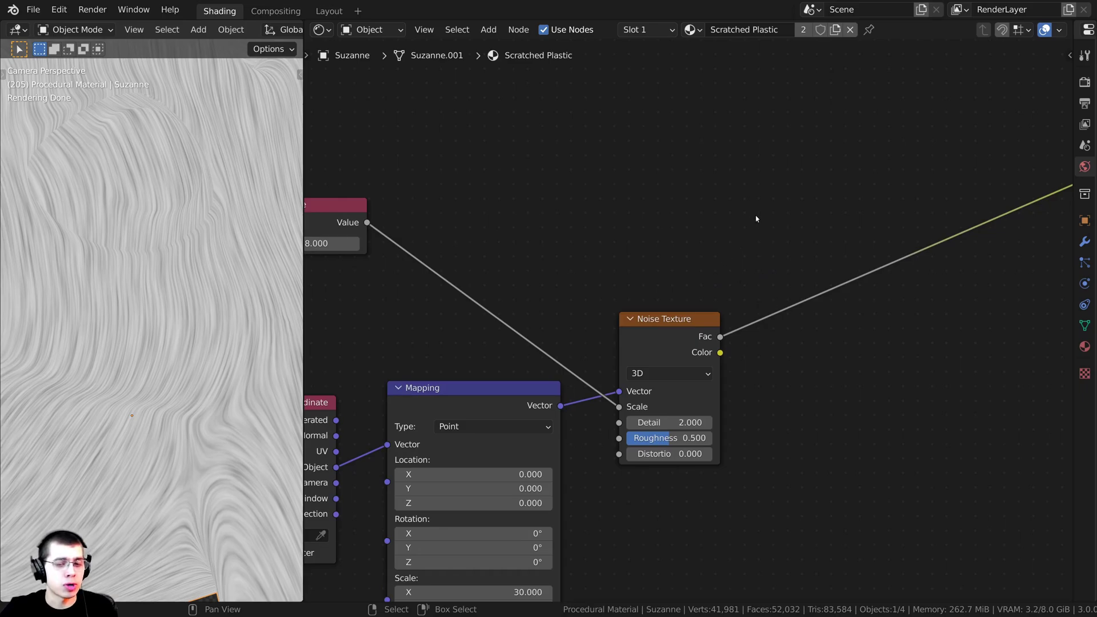
pyautogui.hotkey('shift', 'a')
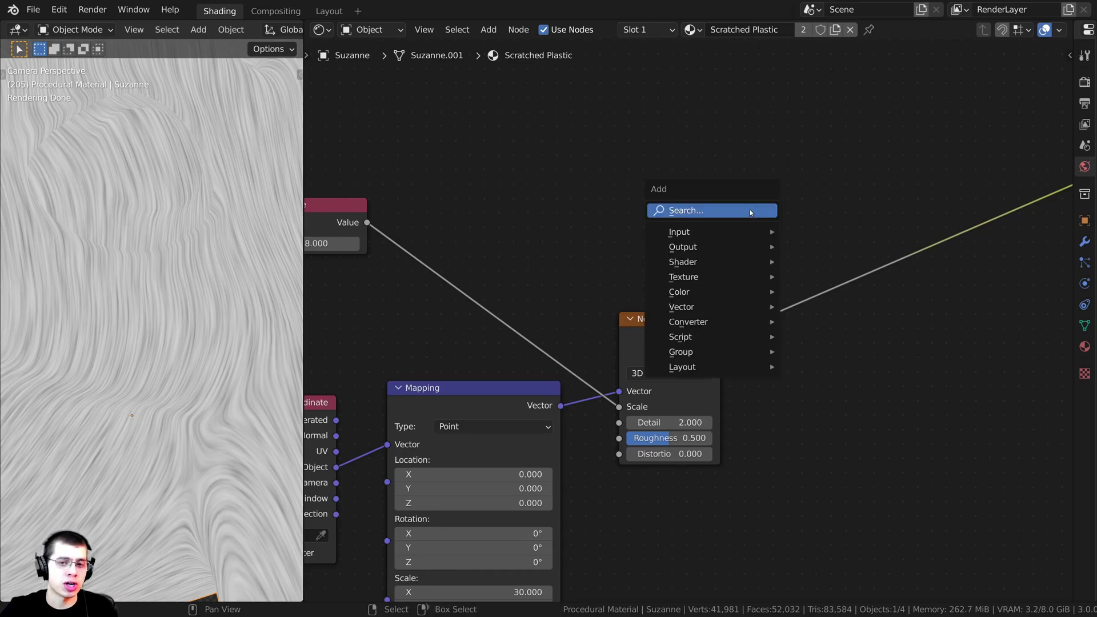
pyautogui.click(689, 211)
pyautogui.write('col')
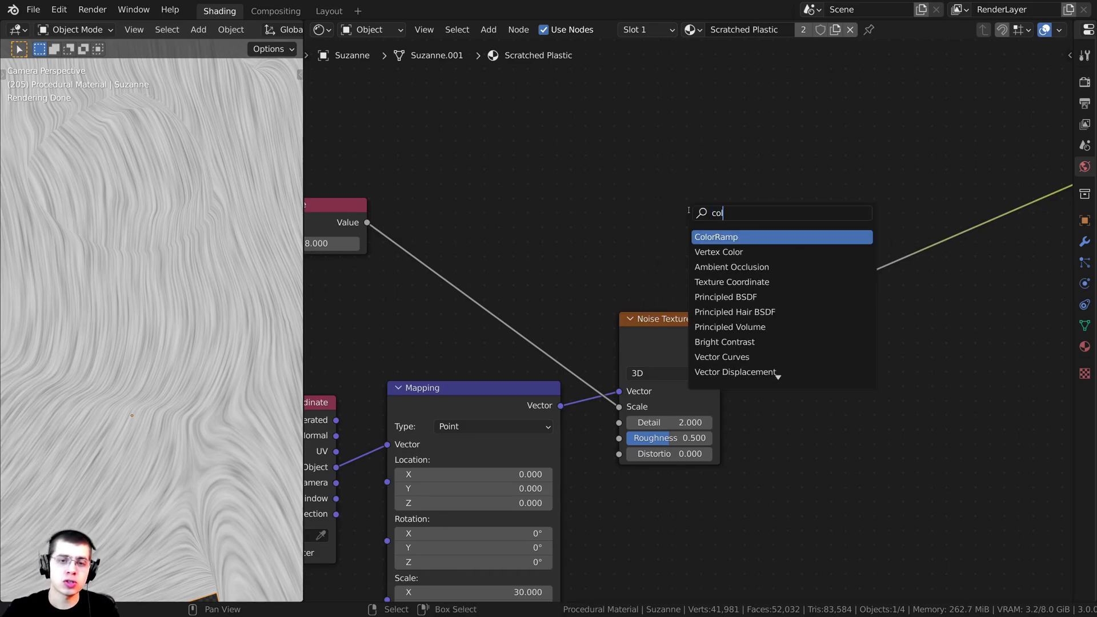
pyautogui.press('Return')
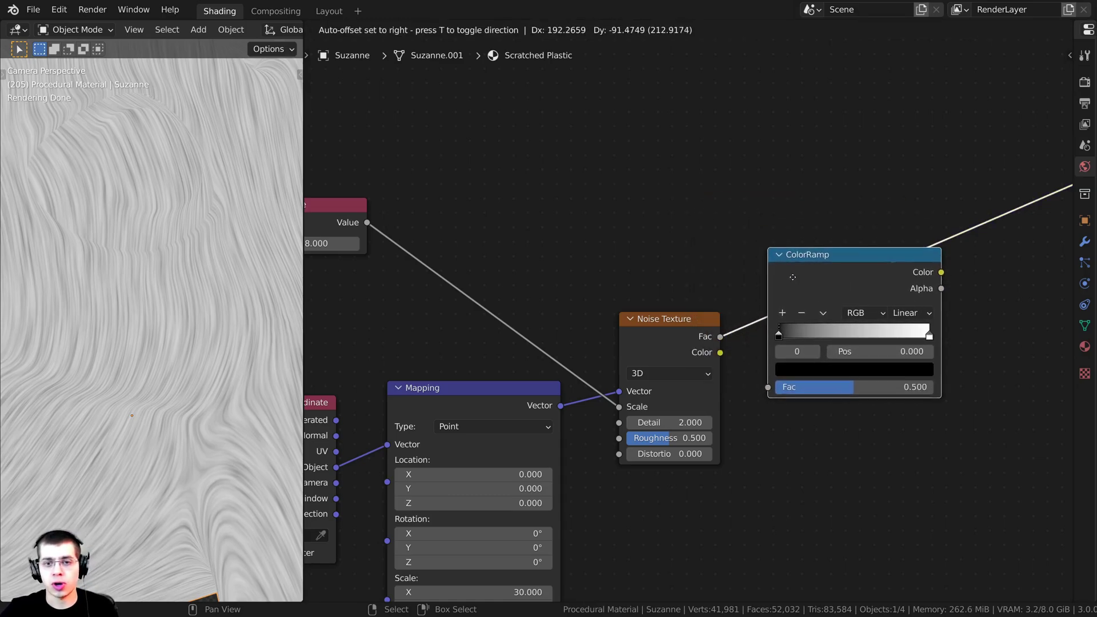
pyautogui.click(811, 324)
pyautogui.press('KP_Decimal')
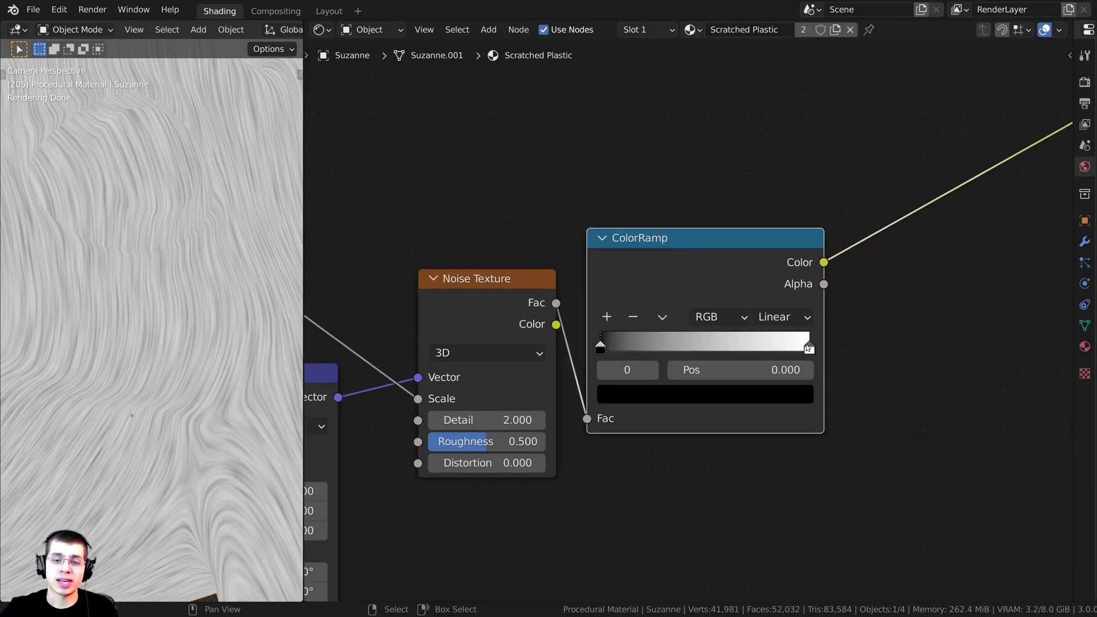
# - Set the ColorRamp's white stop to about 0.648 and the black stop just beyond it to isolate thin dark scratches
pyautogui.moveTo(808, 347); pyautogui.dragTo(731, 345)
pyautogui.scroll(1, 714, 334)
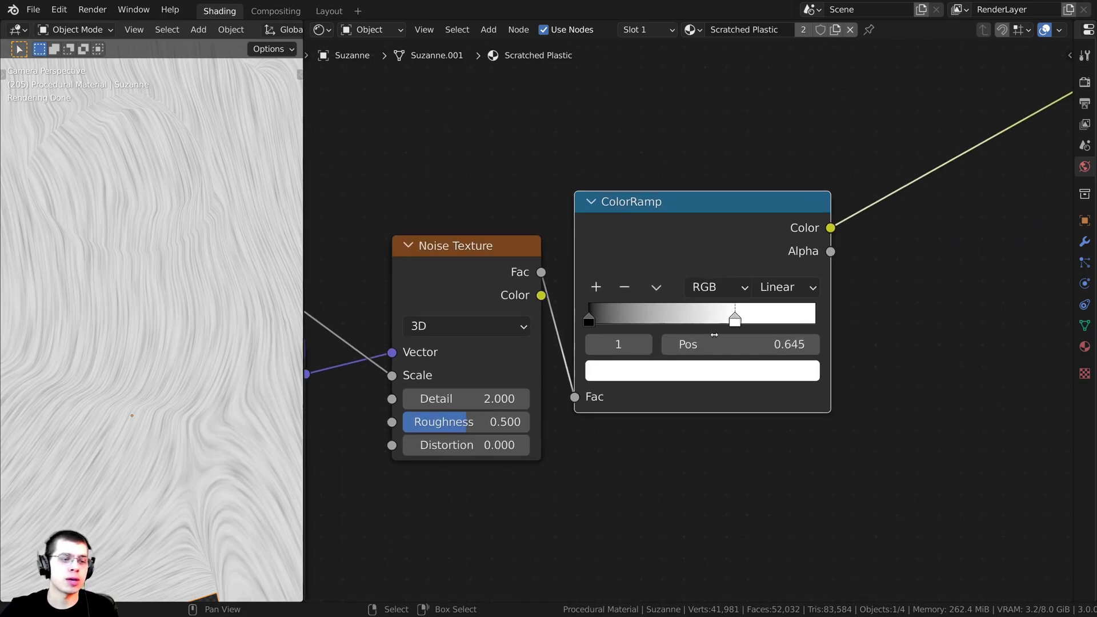
pyautogui.scroll(1, 688, 323)
pyautogui.moveTo(586, 321); pyautogui.dragTo(763, 317)
pyautogui.click(738, 321)
pyautogui.scroll(2, 737, 319)
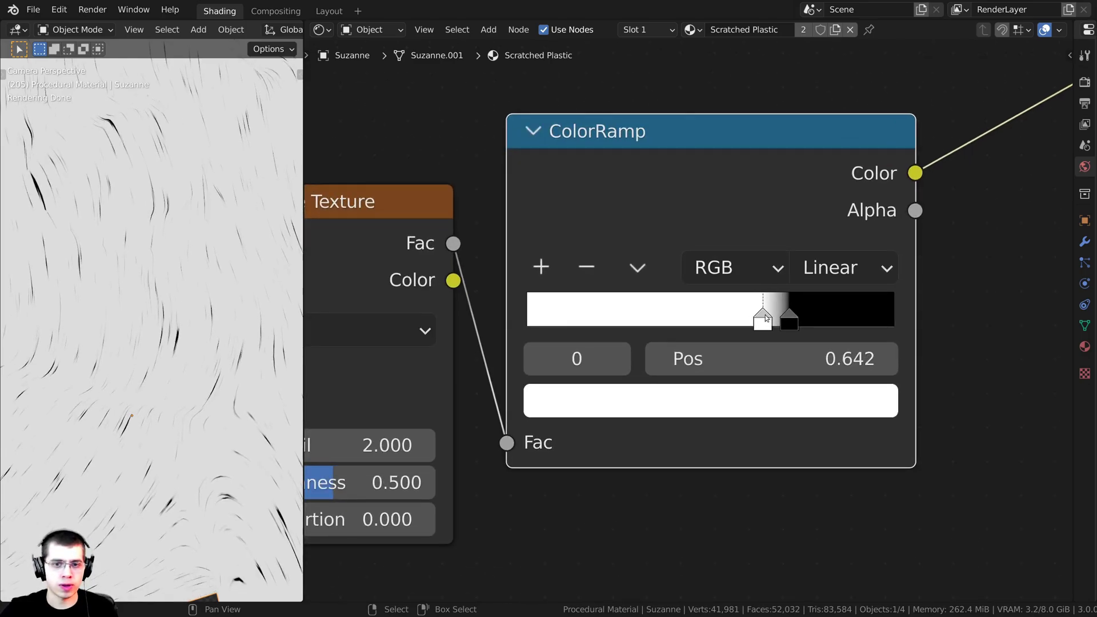
pyautogui.scroll(-3, 215, 324)
pyautogui.scroll(-2, 216, 323)
pyautogui.scroll(8, 214, 355)
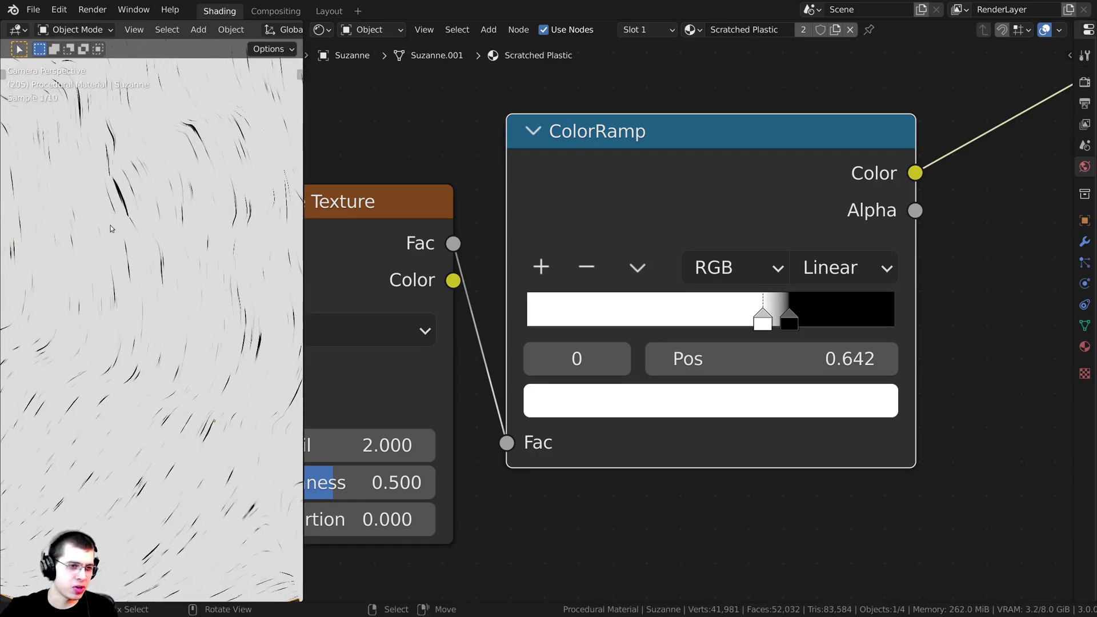
pyautogui.scroll(-5, 213, 380)
pyautogui.scroll(-5, 775, 421)
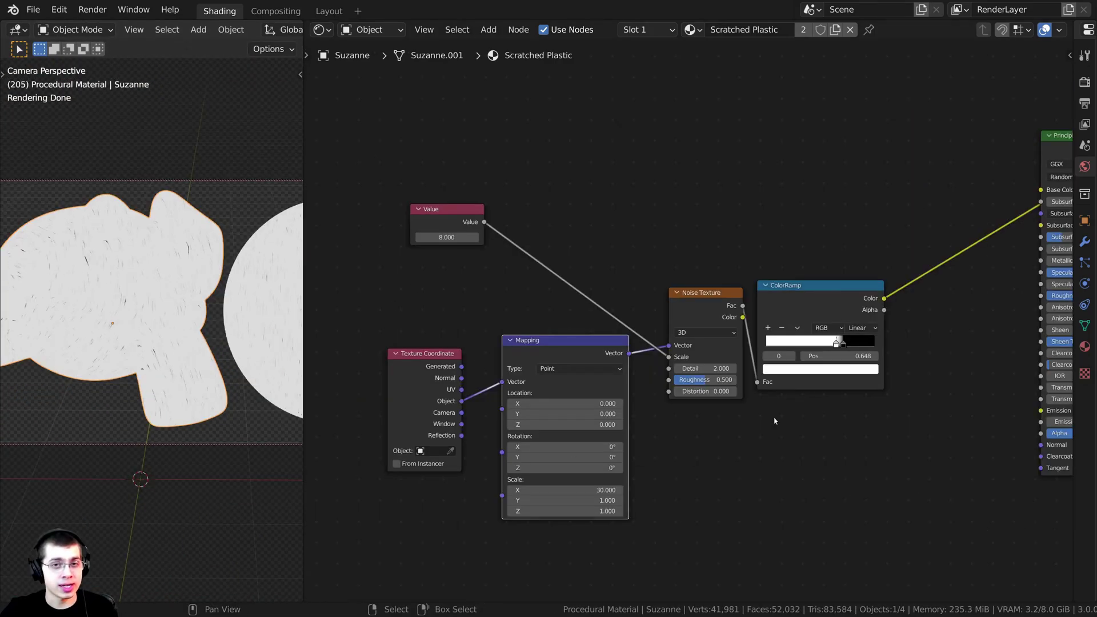
# - Add a Frame node in the empty area above the Mapping and Noise Texture nodes
pyautogui.scroll(-2, 711, 283)
pyautogui.scroll(2, 704, 242)
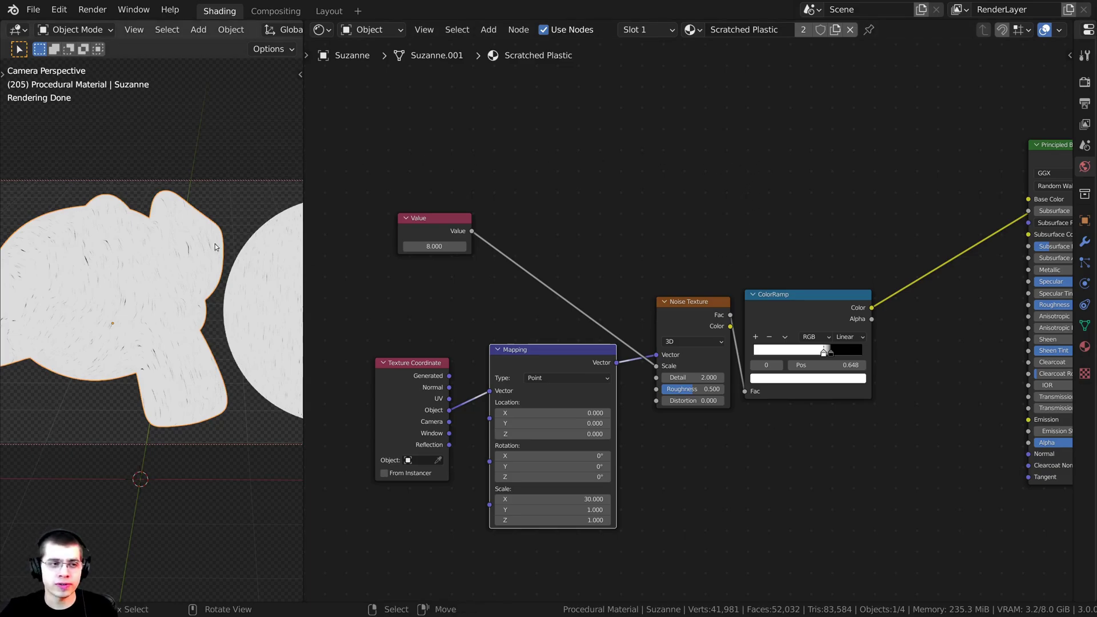
pyautogui.moveTo(745, 230); pyautogui.dragTo(744, 226, button='middle')
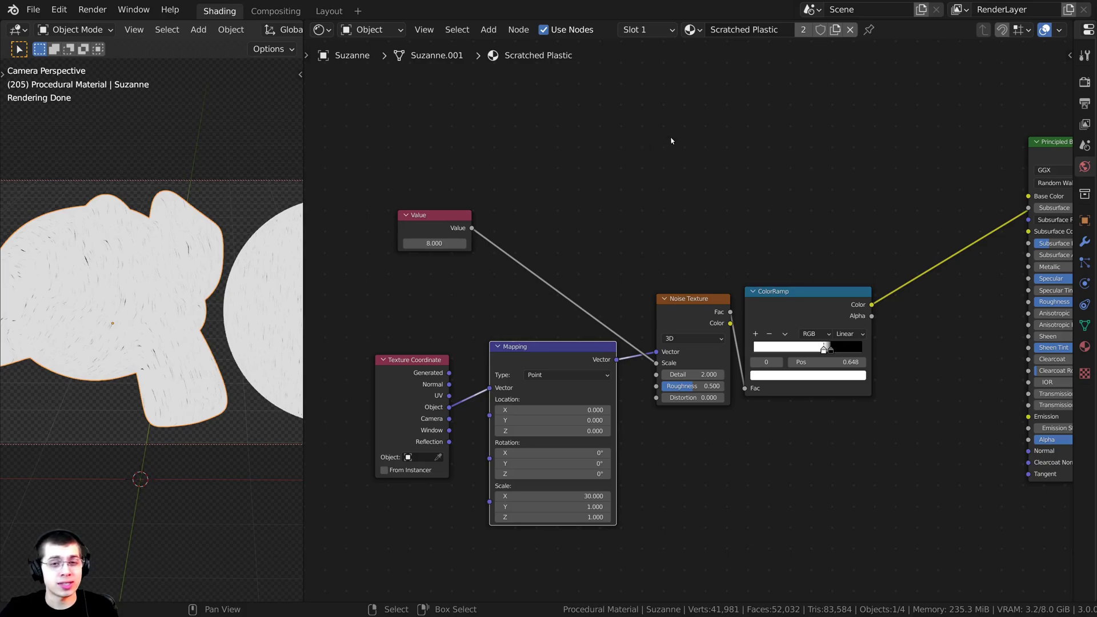
pyautogui.hotkey('shift', 'a')
pyautogui.click(642, 142)
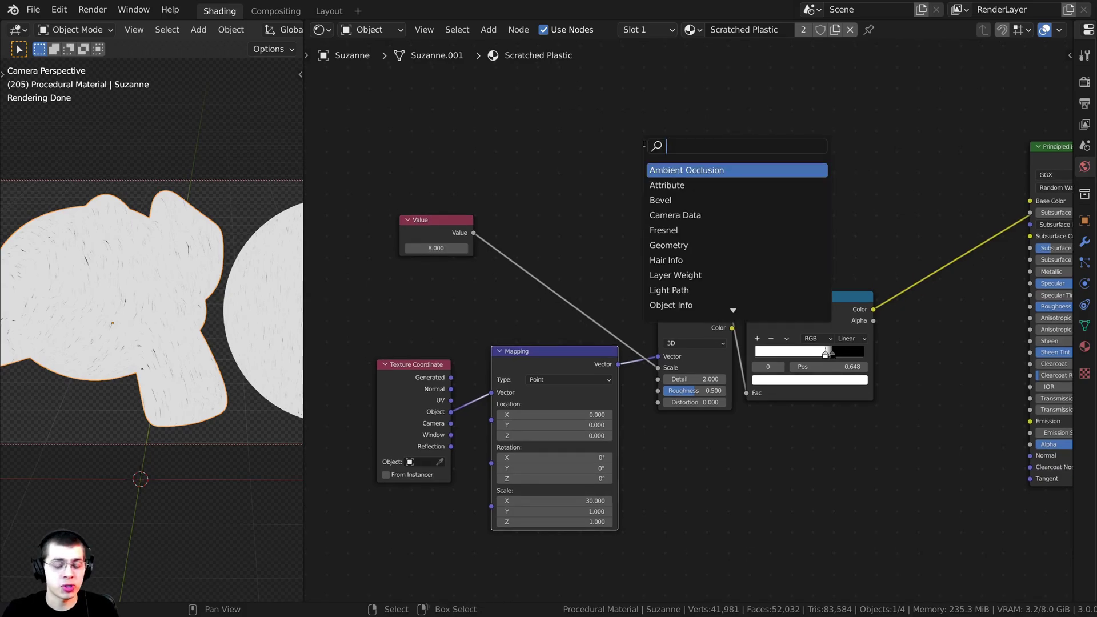
pyautogui.write('fram')
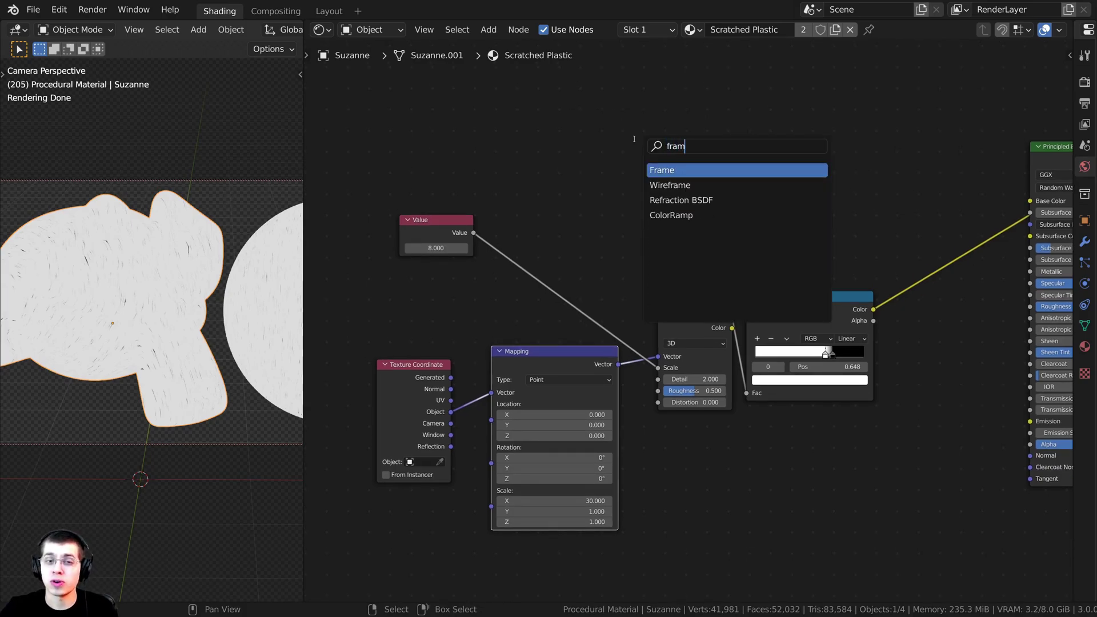
pyautogui.click(664, 170)
pyautogui.click(634, 211)
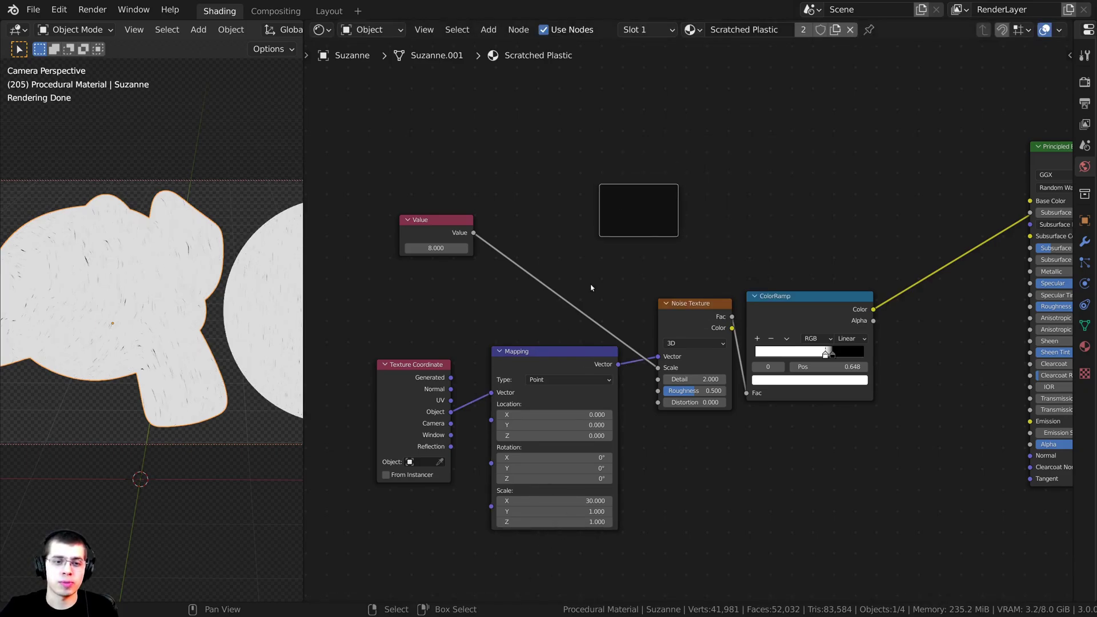
# - Select the Mapping, Noise Texture and ColorRamp nodes together and move them into the empty frame
pyautogui.click(528, 266)
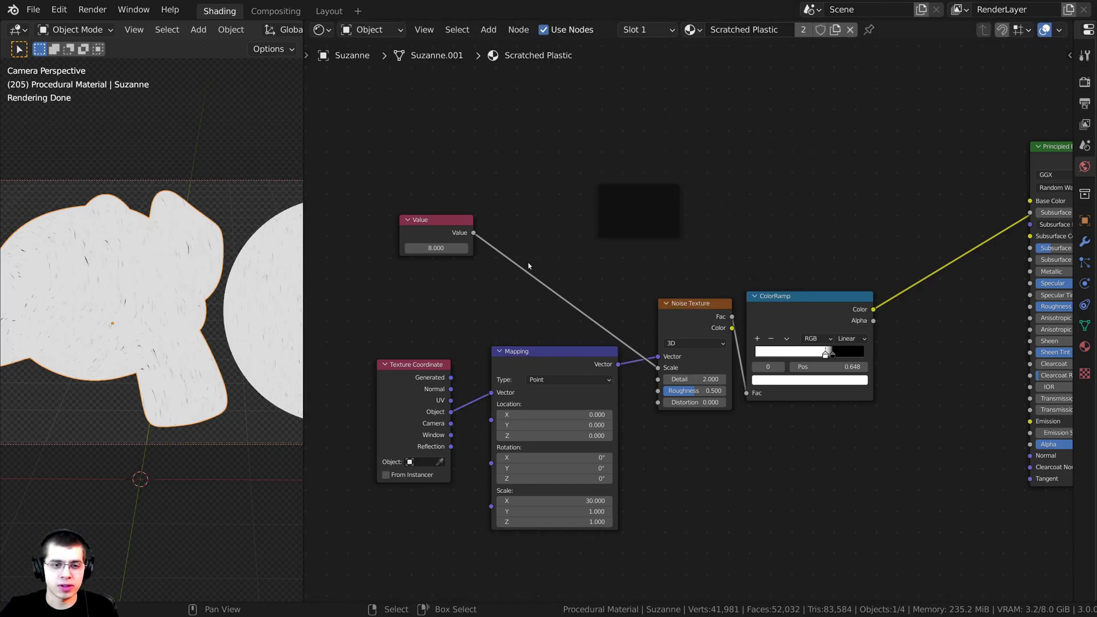
pyautogui.press('b')
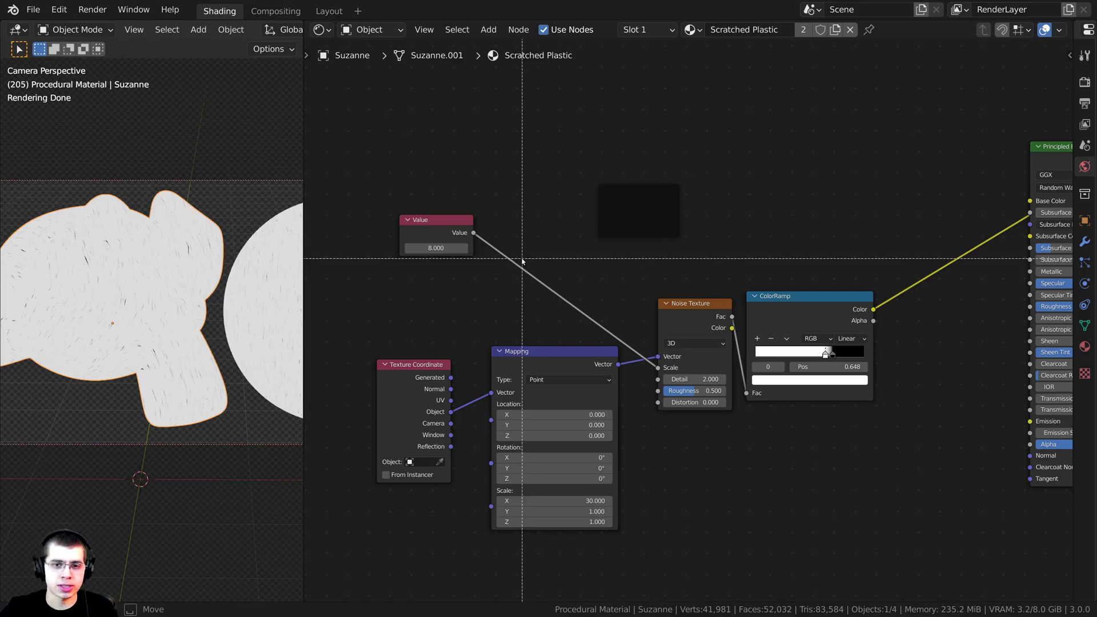
pyautogui.moveTo(521, 259); pyautogui.dragTo(821, 489)
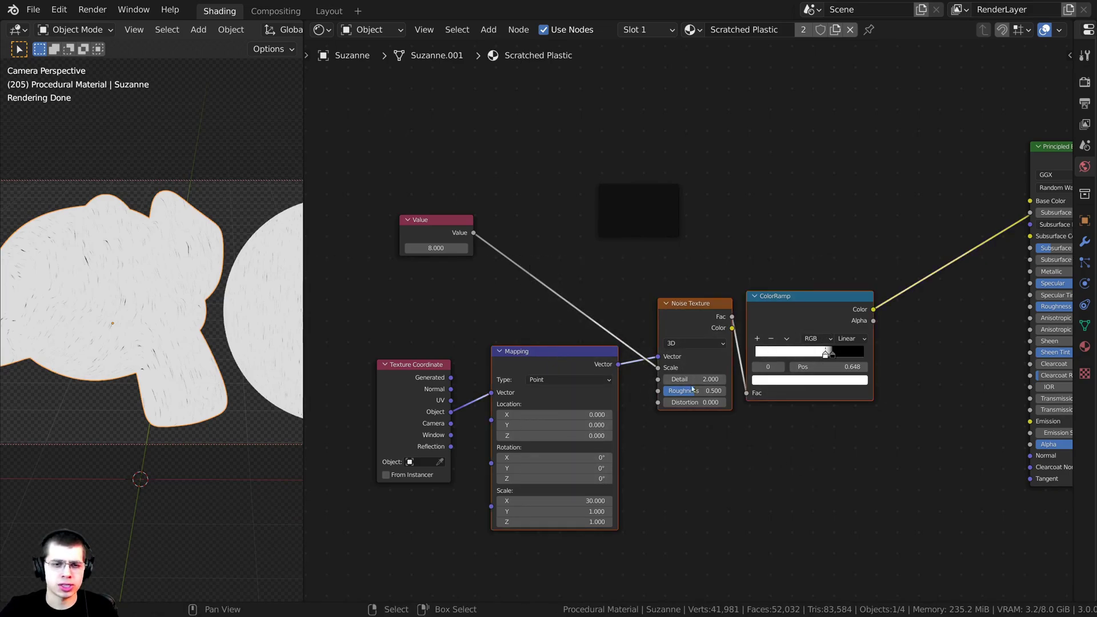
pyautogui.press('g')
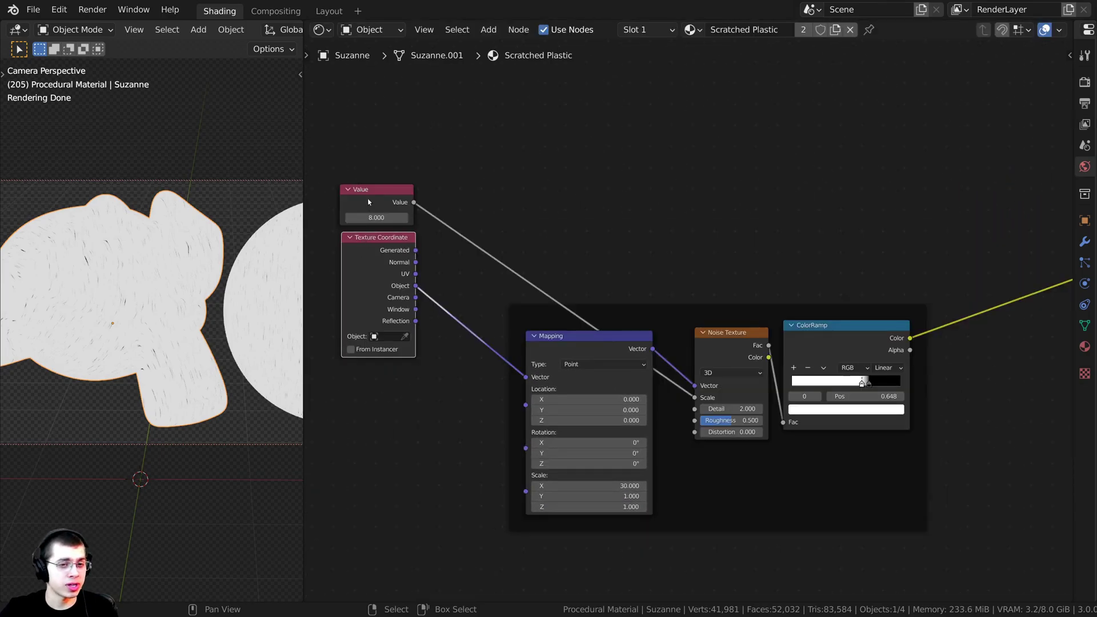
# - Move the frame of scratch nodes slightly closer to the Value and Texture Coordinate nodes
pyautogui.click(369, 203)
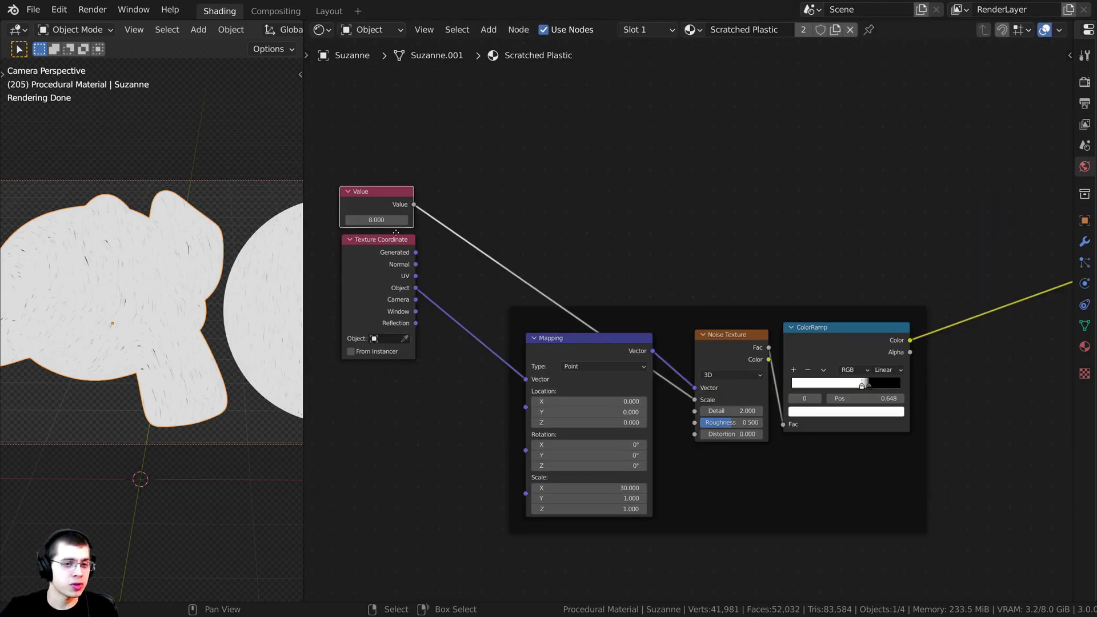
pyautogui.moveTo(483, 132); pyautogui.dragTo(489, 192, button='middle')
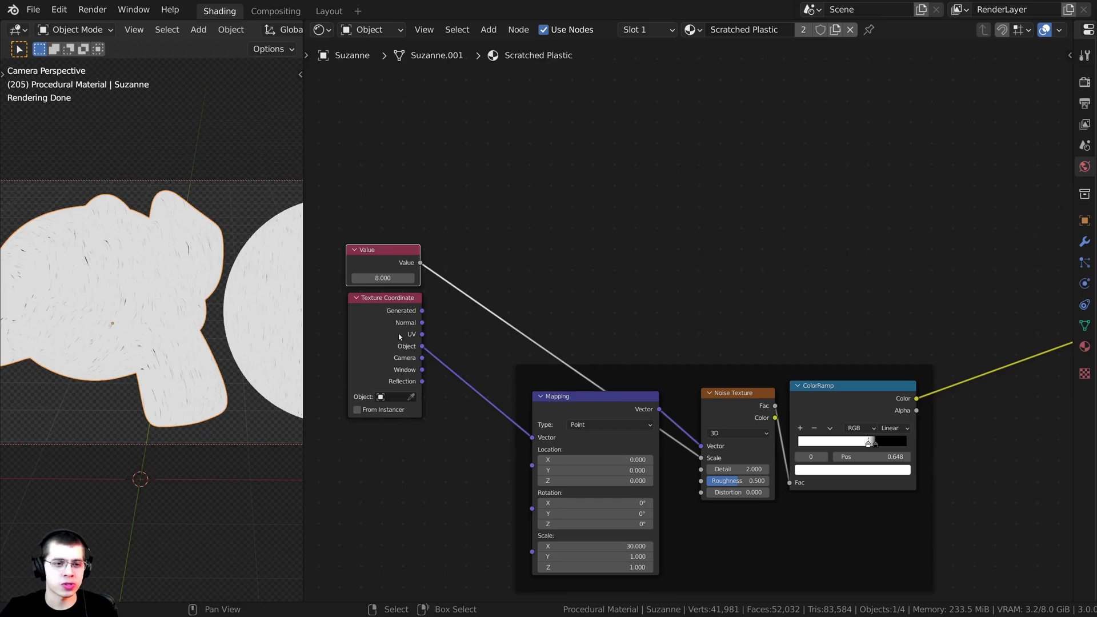
pyautogui.moveTo(565, 439); pyautogui.dragTo(569, 424, button='middle')
pyautogui.moveTo(656, 365); pyautogui.dragTo(633, 340)
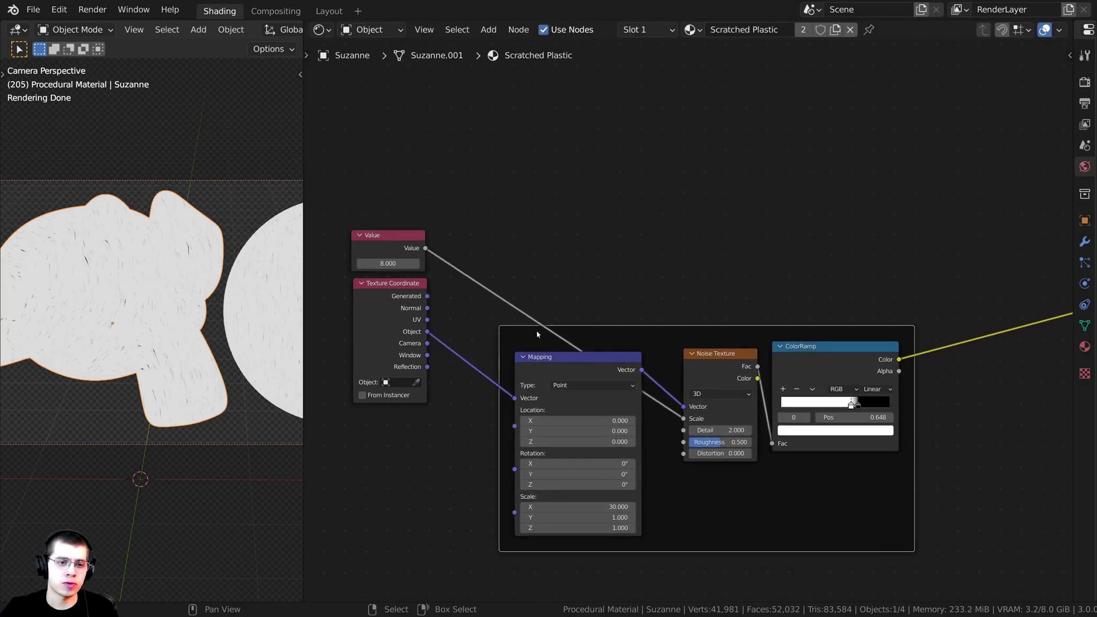
# - Label the frame around the Mapping, Noise Texture and ColorRamp nodes "Scatches 1"
pyautogui.click(393, 327)
pyautogui.click(617, 336)
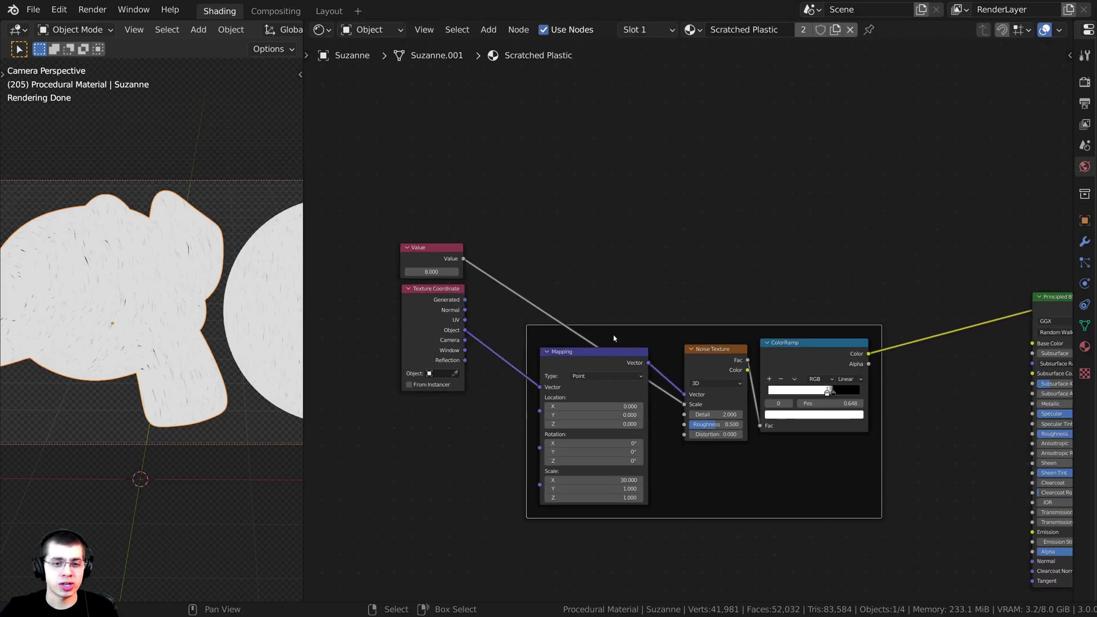
pyautogui.moveTo(612, 343); pyautogui.dragTo(575, 286, button='middle')
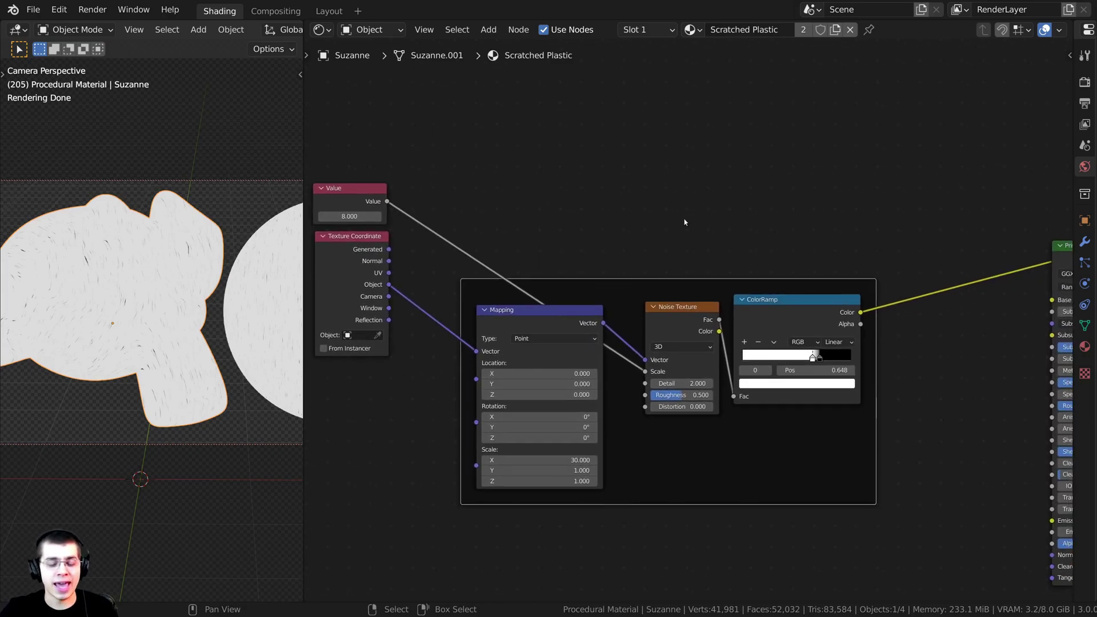
pyautogui.press('n')
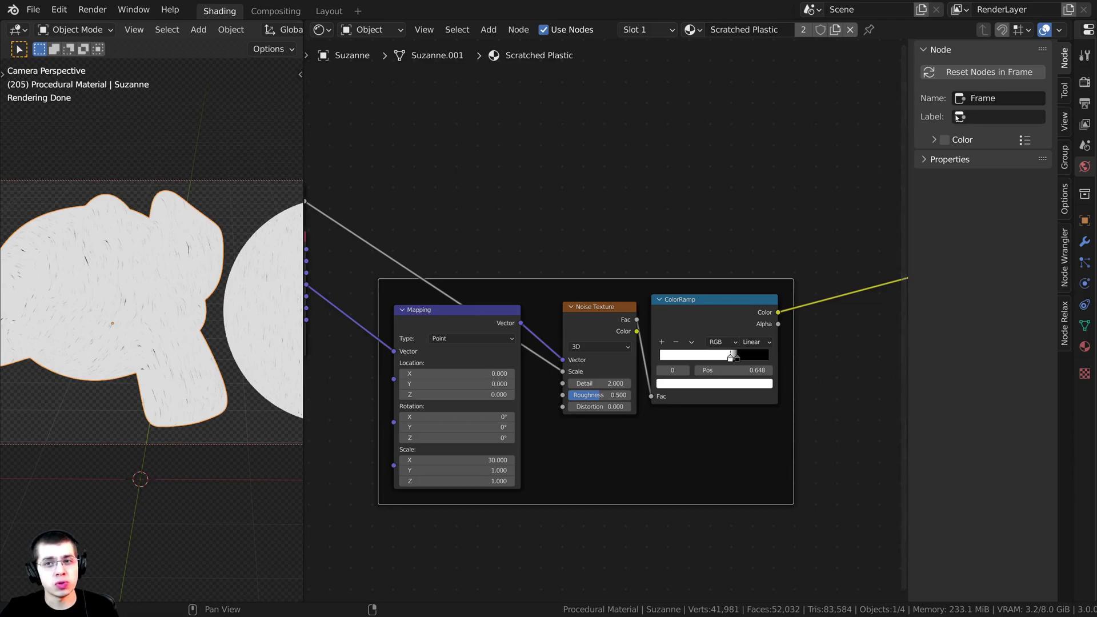
pyautogui.click(991, 117)
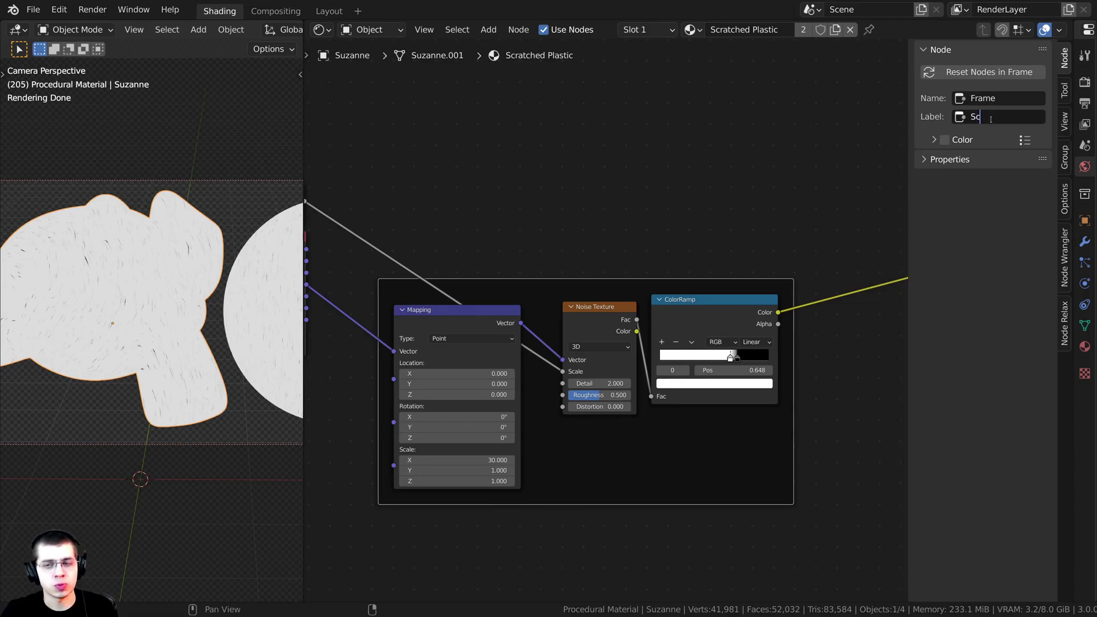
pyautogui.write('Scatches 1')
pyautogui.press('Return')
pyautogui.scroll(1, 551, 280)
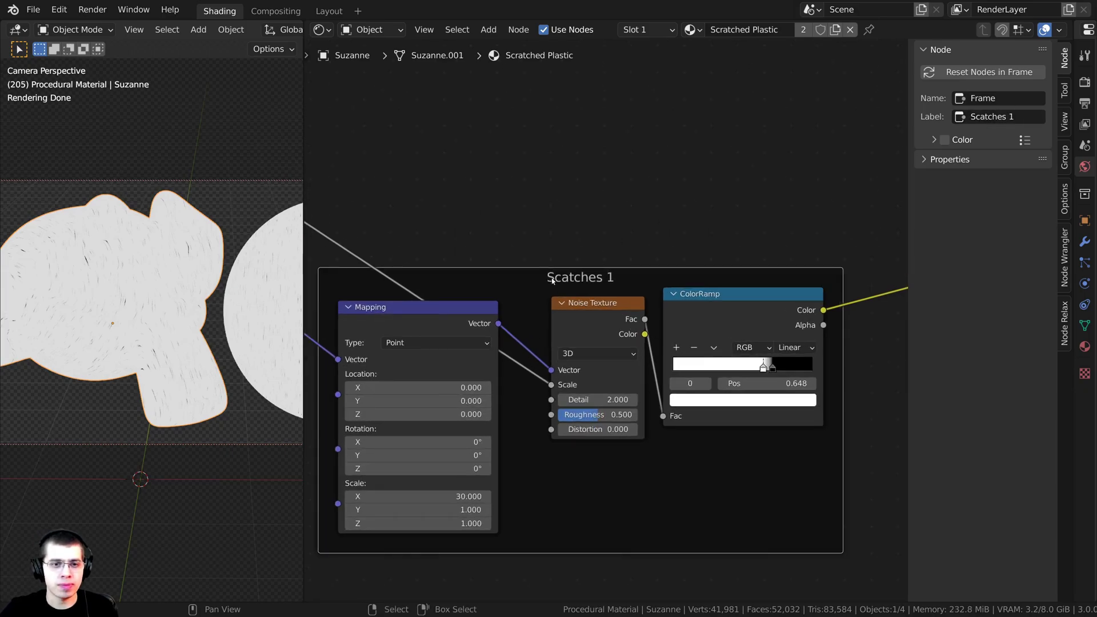
# - Move the Scatches 1 frame up and slightly farther from the Value and Texture Coordinate nodes, leaving it deselected
pyautogui.moveTo(559, 278); pyautogui.dragTo(595, 249)
pyautogui.press('n')
pyautogui.scroll(-7, 595, 249)
pyautogui.moveTo(483, 276); pyautogui.dragTo(573, 281, button='middle')
pyautogui.click(502, 220)
pyautogui.scroll(1, 502, 220)
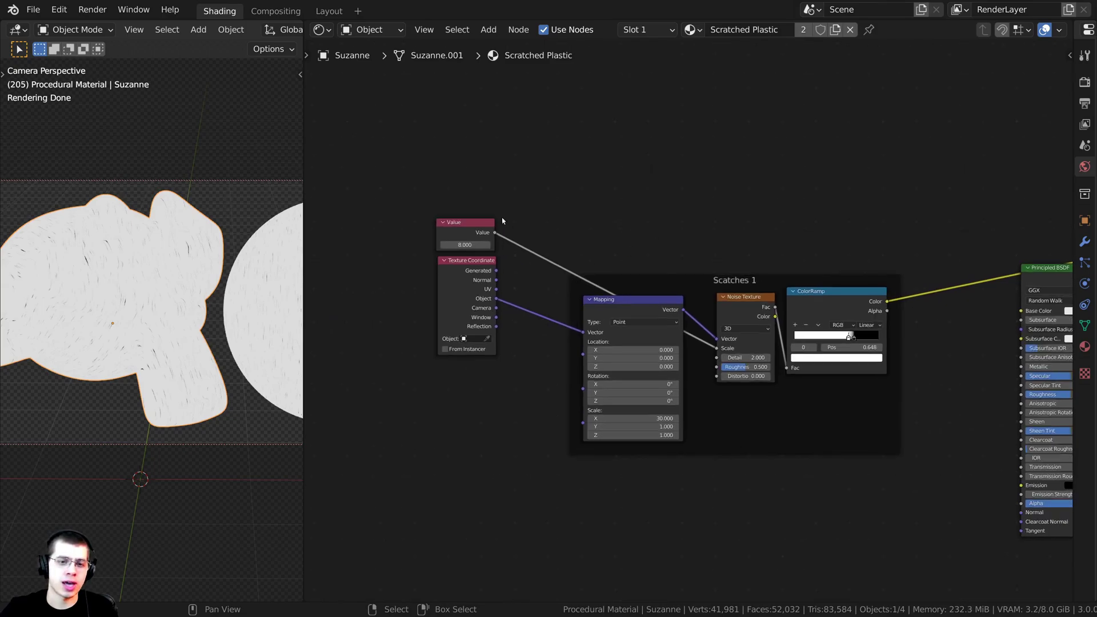
# - Duplicate the Scatches 1 frame with its Mapping, Noise Texture and ColorRamp nodes and place the copy above the original
pyautogui.moveTo(560, 230); pyautogui.dragTo(556, 225, button='middle')
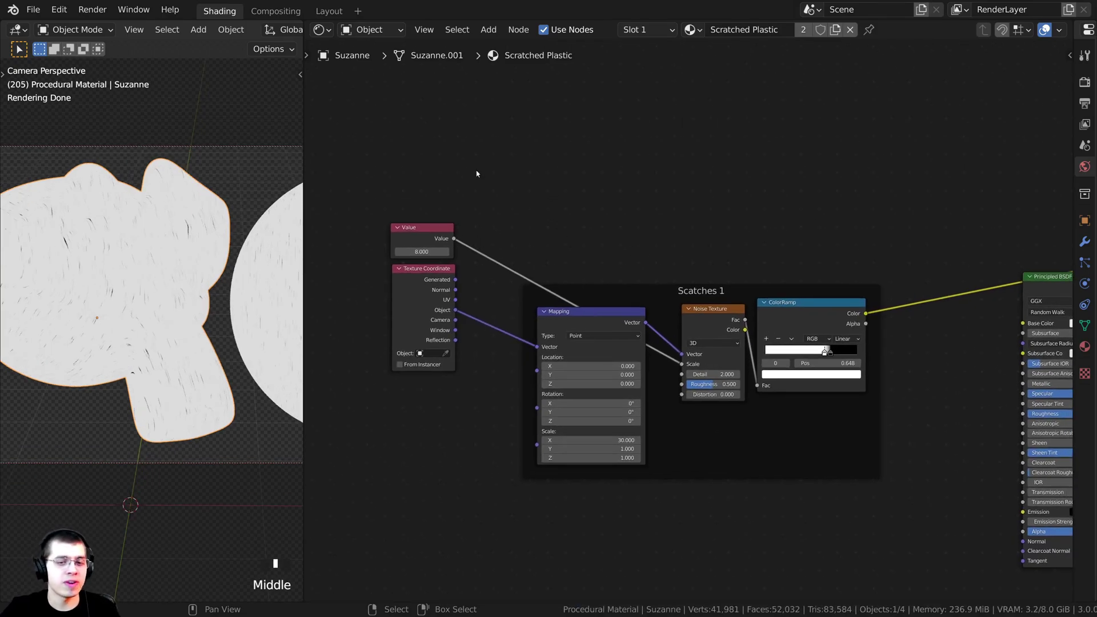
pyautogui.scroll(-1, 549, 304)
pyautogui.moveTo(567, 298); pyautogui.dragTo(584, 290, button='middle')
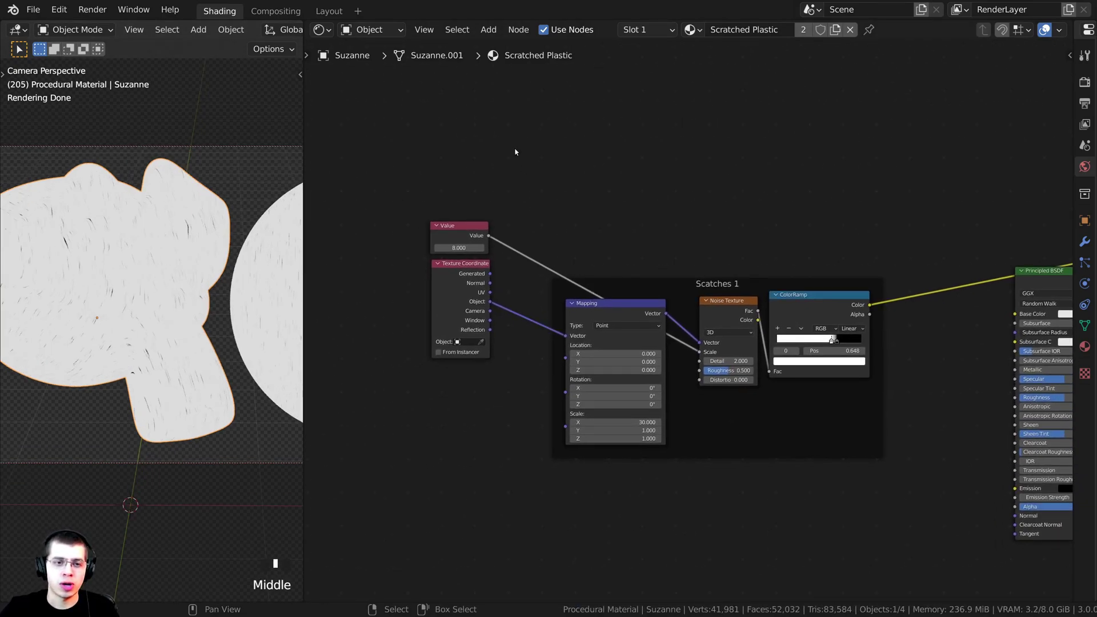
pyautogui.press('b')
pyautogui.moveTo(515, 149); pyautogui.dragTo(908, 487)
pyautogui.moveTo(723, 383); pyautogui.dragTo(729, 434, button='middle')
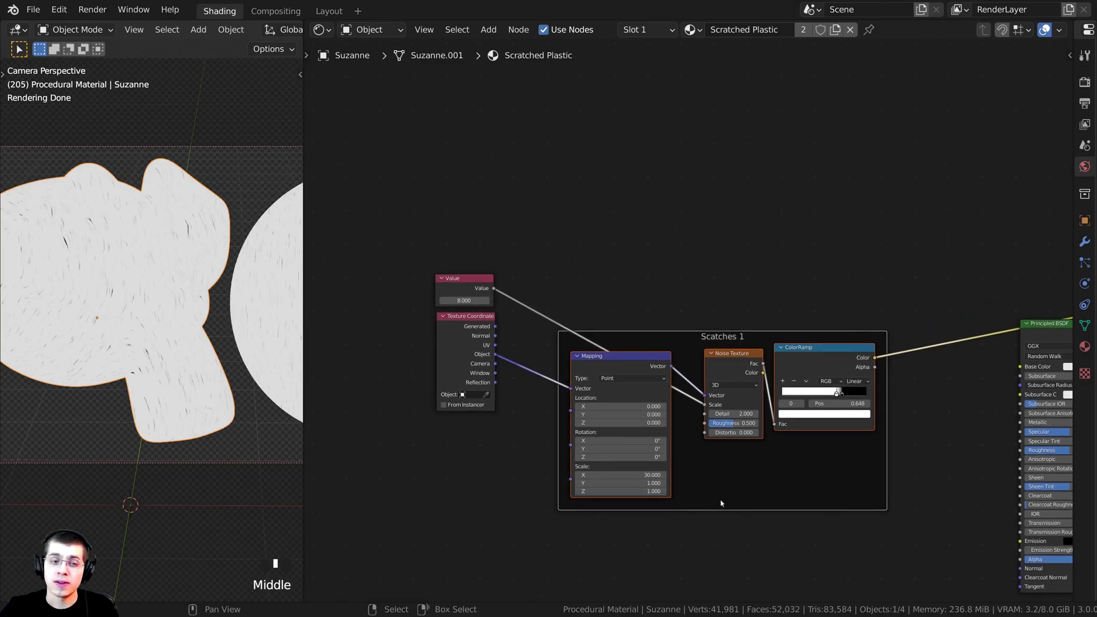
pyautogui.hotkey('shift', 'd')
pyautogui.click(724, 280)
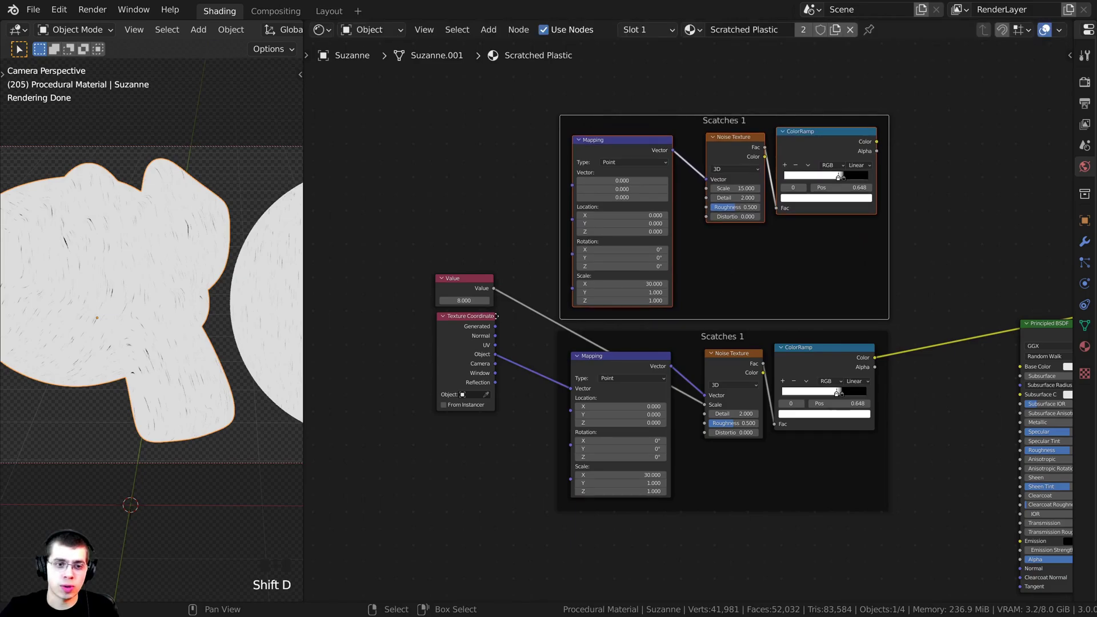
# - Connect the Value node to the Scale input of the duplicated Noise Texture
pyautogui.scroll(4, 496, 316)
pyautogui.press('a')
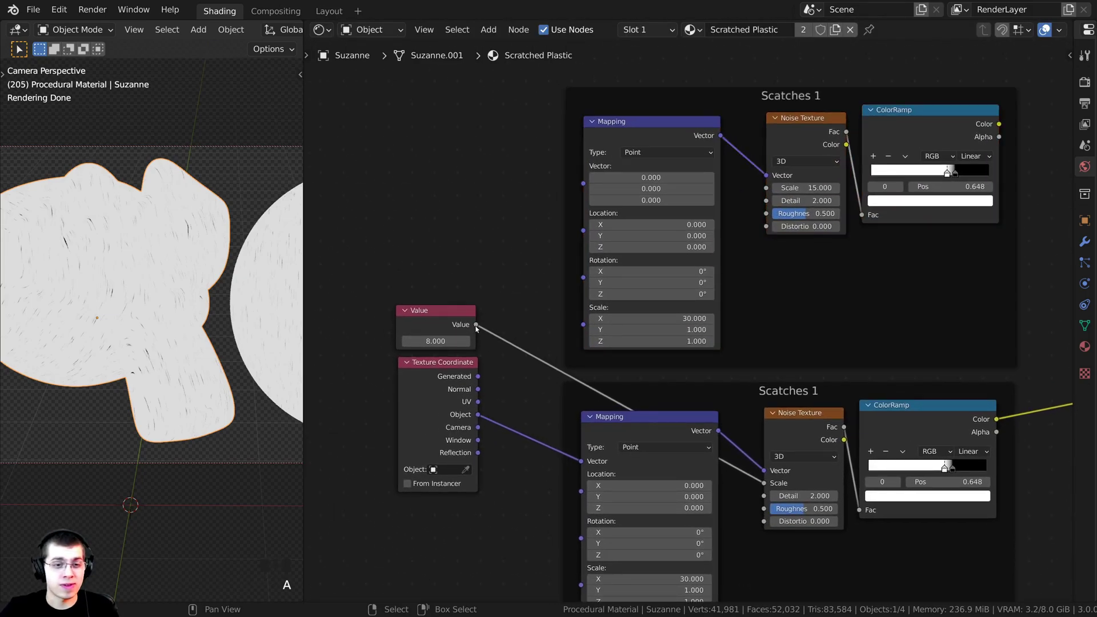
pyautogui.moveTo(476, 324); pyautogui.dragTo(774, 190)
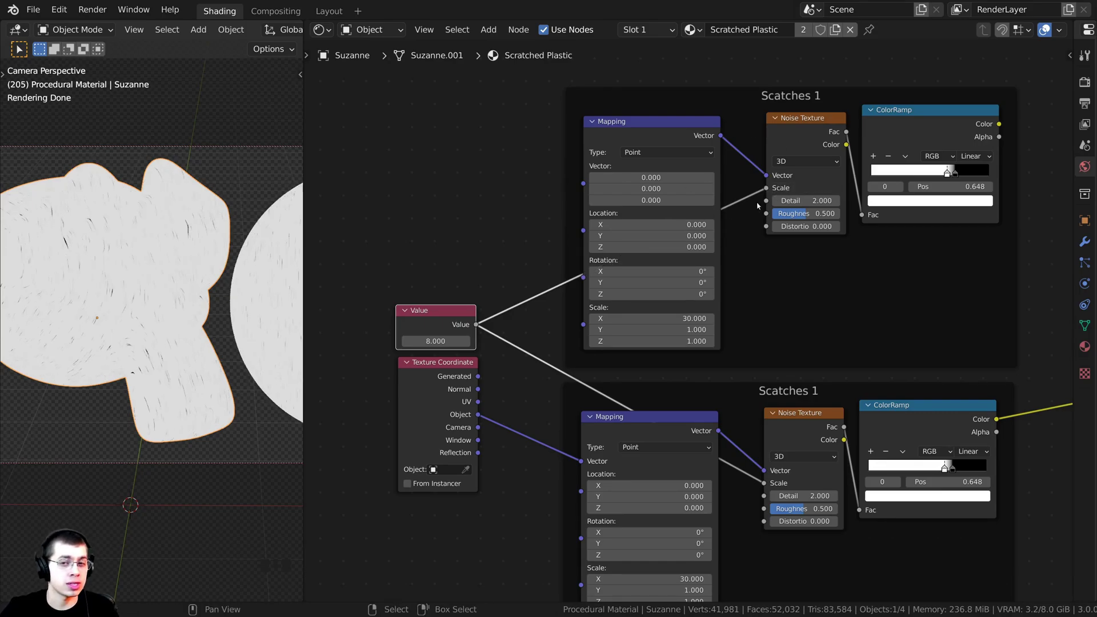
# - Rearrange the Value and Texture Coordinate nodes to leave a wider gap between them beside the two frames
pyautogui.moveTo(594, 223); pyautogui.dragTo(557, 227, button='middle')
pyautogui.moveTo(409, 327); pyautogui.dragTo(391, 310)
pyautogui.moveTo(375, 360); pyautogui.dragTo(457, 320, button='middle')
pyautogui.moveTo(445, 331); pyautogui.dragTo(423, 331)
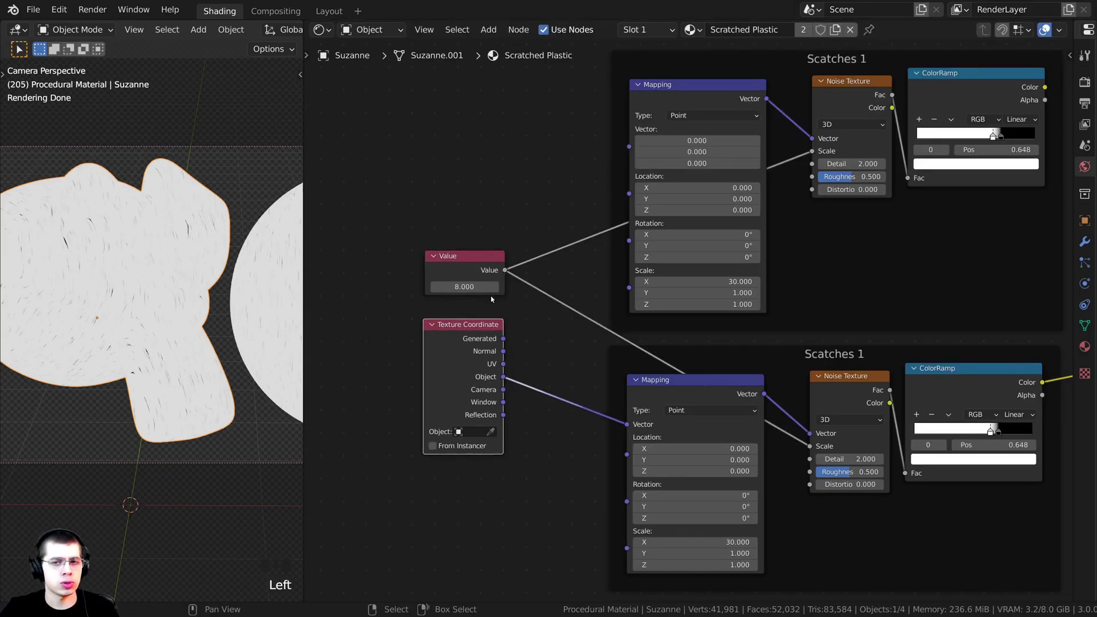
# - Preview the upper frame's ColorRamp and connect the Texture Coordinate node's Object output to the upper Mapping node's Vector input
pyautogui.moveTo(950, 185); pyautogui.dragTo(822, 213, button='middle')
pyautogui.scroll(1, 822, 213)
pyautogui.scroll(-1, 823, 211)
pyautogui.moveTo(841, 176); pyautogui.dragTo(861, 187, button='middle')
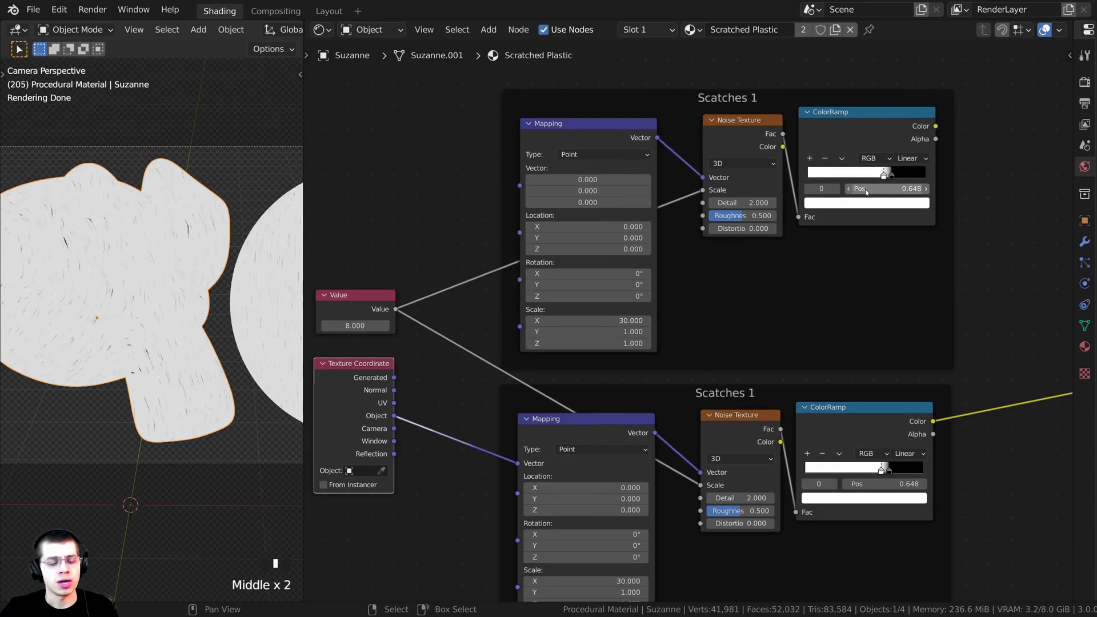
pyautogui.keyDown('ctrl'); pyautogui.keyDown('shift'); pyautogui.click(877, 124); pyautogui.keyUp('shift'); pyautogui.keyUp('ctrl')
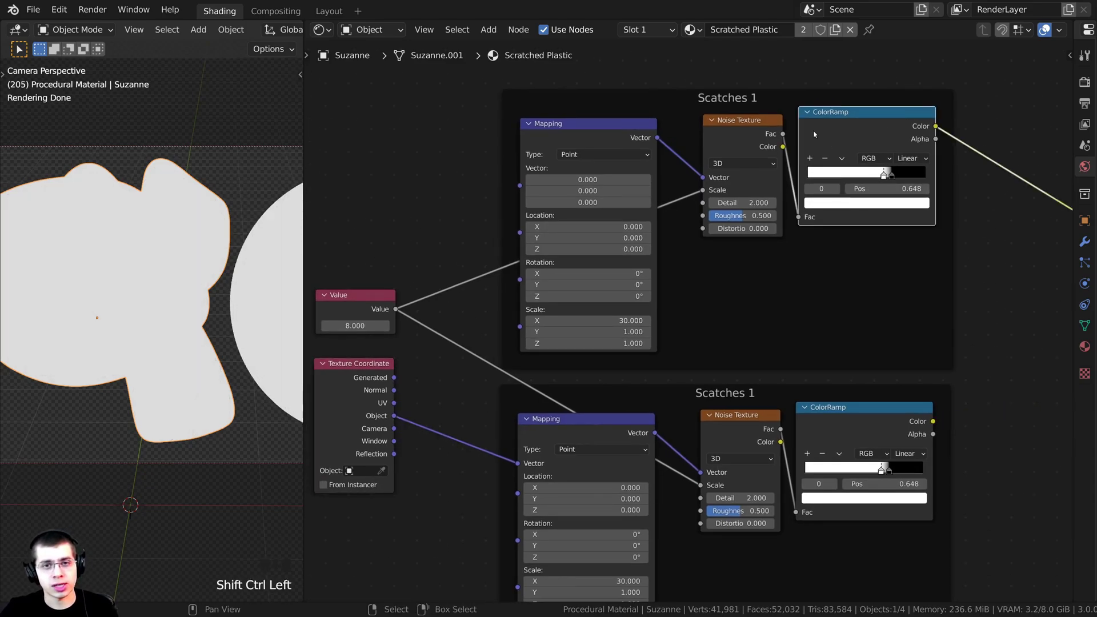
pyautogui.scroll(-1, 629, 257)
pyautogui.moveTo(384, 370); pyautogui.dragTo(400, 386, button='middle')
pyautogui.click(399, 386)
pyautogui.moveTo(400, 386); pyautogui.dragTo(552, 200)
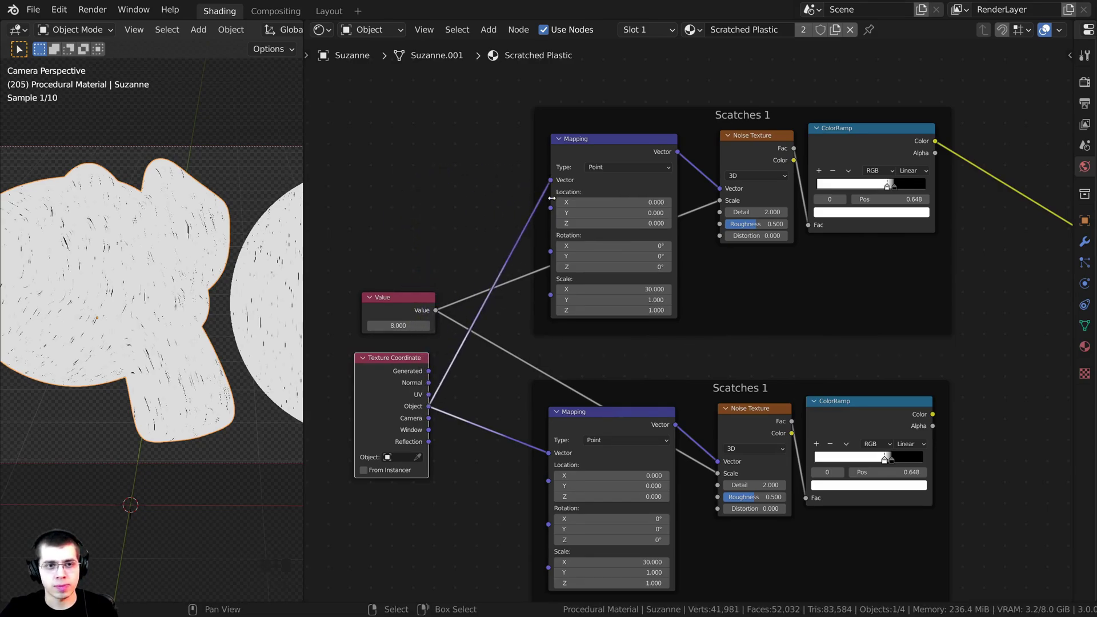
# - Relabel the upper duplicated frame as Scatches 2 and move it closer to the Scatches 1 frame, leaving it deselected
pyautogui.moveTo(649, 172); pyautogui.dragTo(635, 188, button='middle')
pyautogui.click(640, 138)
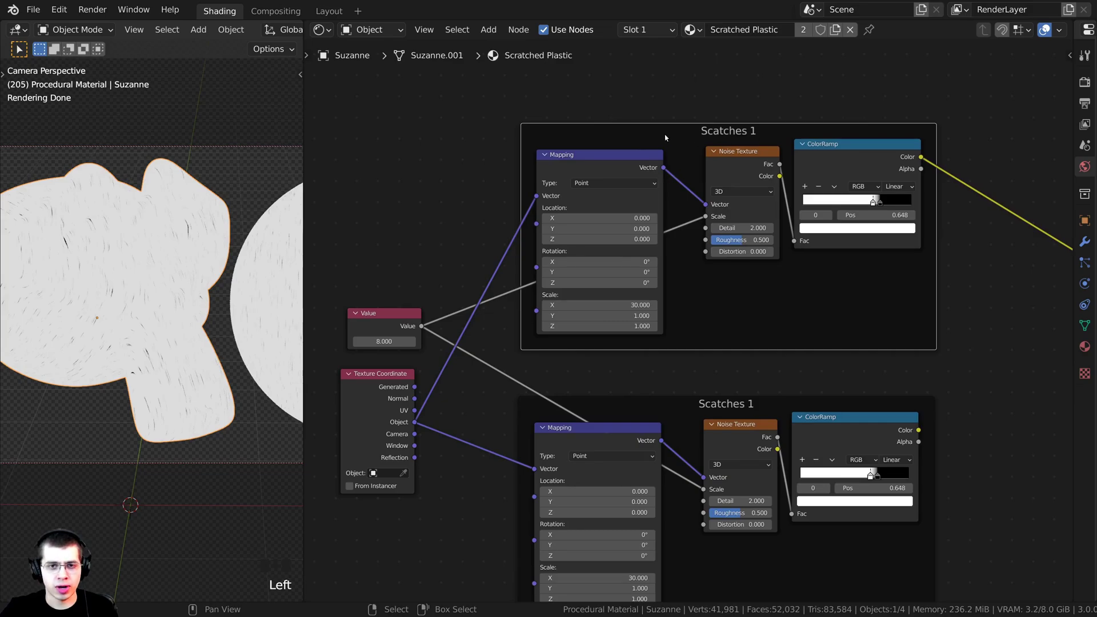
pyautogui.moveTo(665, 137); pyautogui.dragTo(672, 137)
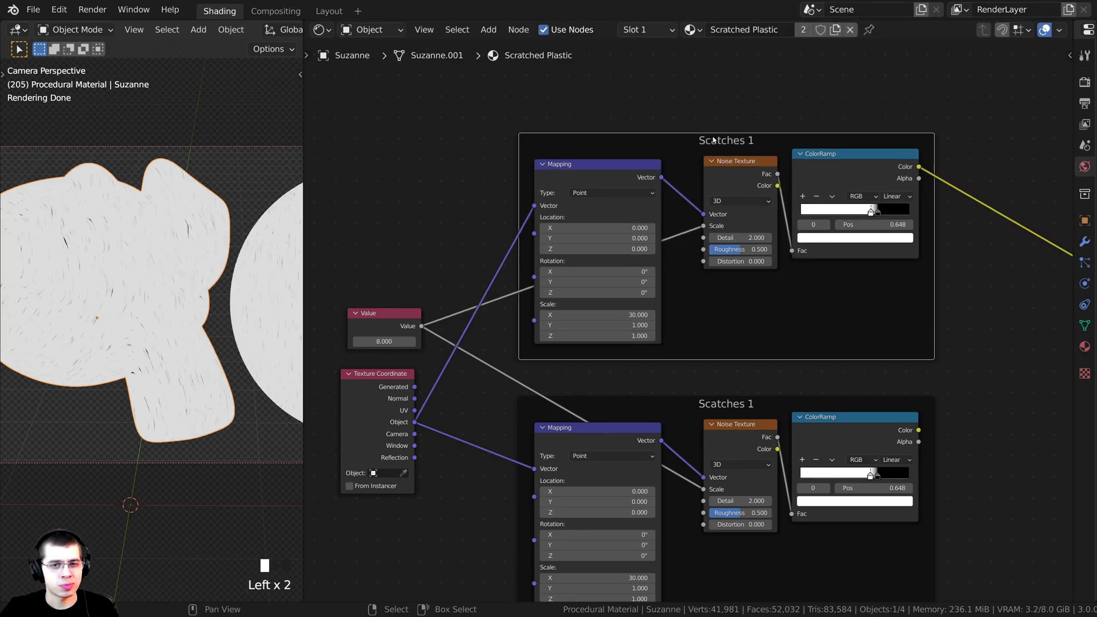
pyautogui.press('n')
pyautogui.click(1025, 116)
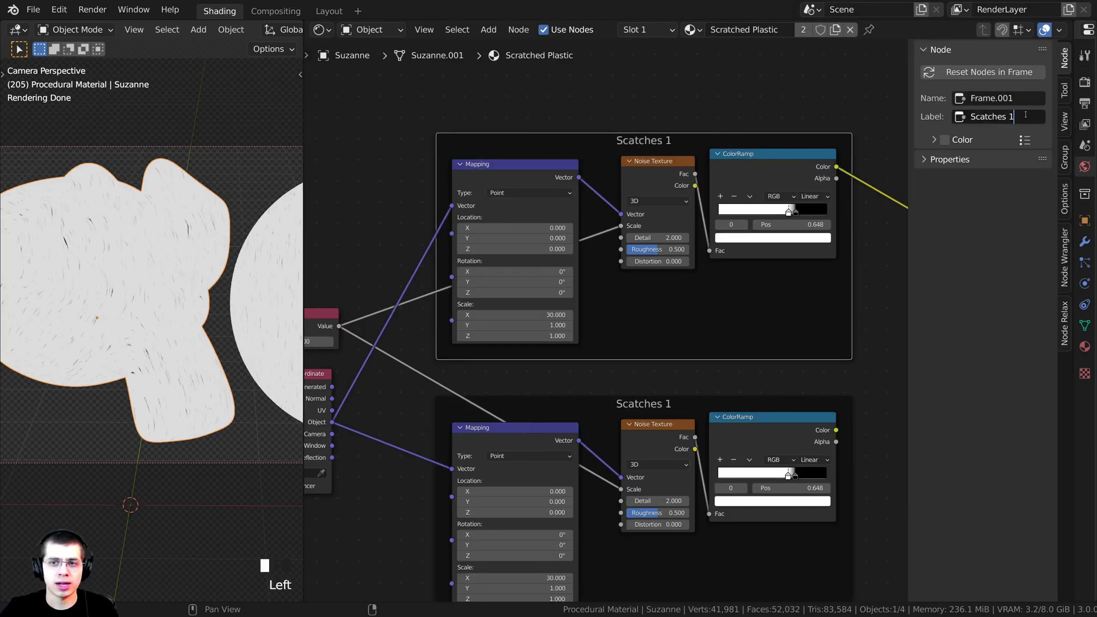
pyautogui.press('BackSpace')
pyautogui.write('2')
pyautogui.press('Return')
pyautogui.moveTo(746, 209); pyautogui.dragTo(725, 231, button='middle')
pyautogui.press('n')
pyautogui.moveTo(681, 166); pyautogui.dragTo(678, 193)
pyautogui.click(625, 150)
# - Compare the scratch patterns by alternately previewing the Scatches 1 and Scatches 2 ColorRamps, ending on Scatches 2
pyautogui.scroll(-5, 594, 183)
pyautogui.moveTo(588, 187); pyautogui.dragTo(617, 266, button='middle')
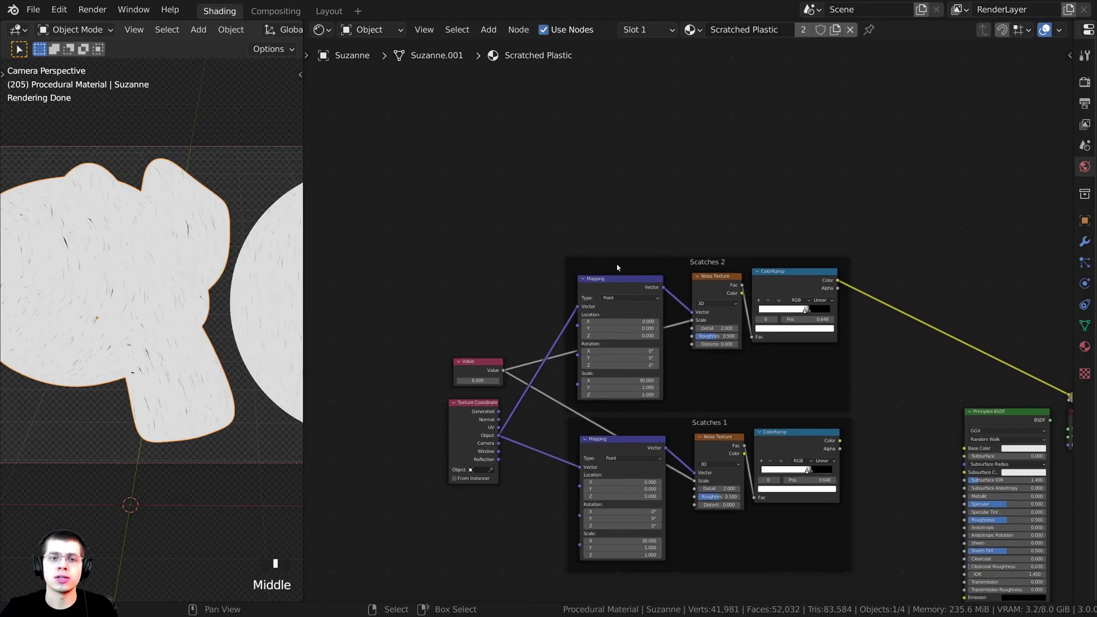
pyautogui.scroll(1, 702, 291)
pyautogui.moveTo(736, 300); pyautogui.dragTo(708, 320, button='middle')
pyautogui.scroll(2, 673, 255)
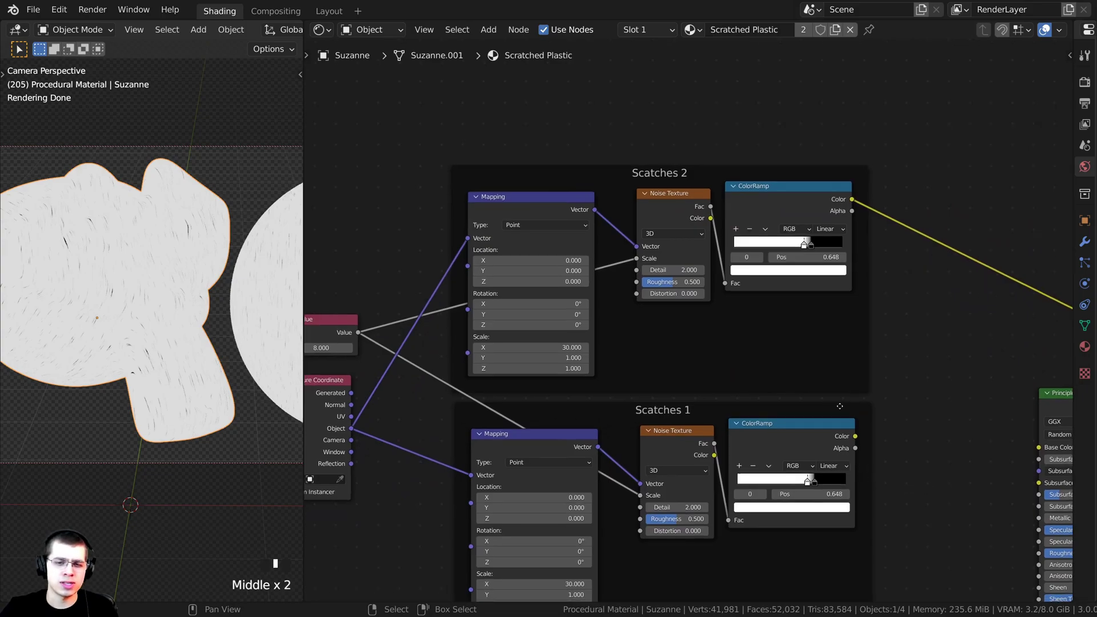
pyautogui.keyDown('ctrl'); pyautogui.keyDown('shift'); pyautogui.click(775, 446); pyautogui.keyUp('shift'); pyautogui.keyUp('ctrl')
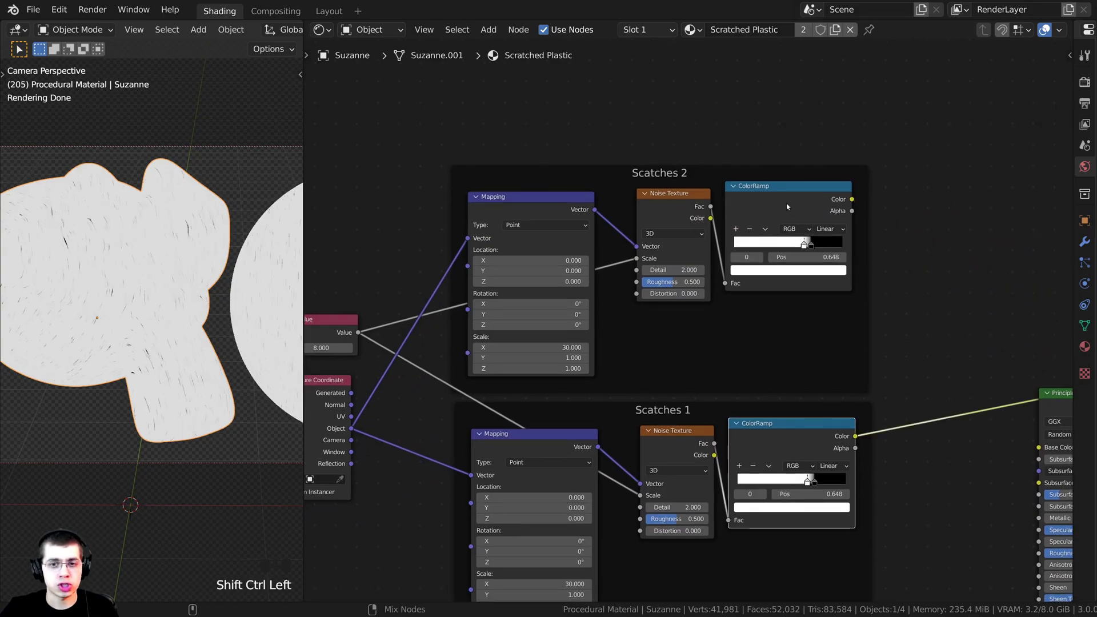
pyautogui.keyDown('ctrl'); pyautogui.keyDown('shift'); pyautogui.click(787, 206); pyautogui.keyUp('shift'); pyautogui.keyUp('ctrl')
pyautogui.keyDown('ctrl'); pyautogui.keyDown('shift'); pyautogui.click(776, 446); pyautogui.keyUp('shift'); pyautogui.keyUp('ctrl')
pyautogui.keyDown('ctrl'); pyautogui.keyDown('shift'); pyautogui.click(788, 224); pyautogui.keyUp('shift'); pyautogui.keyUp('ctrl')
pyautogui.scroll(1, 646, 414)
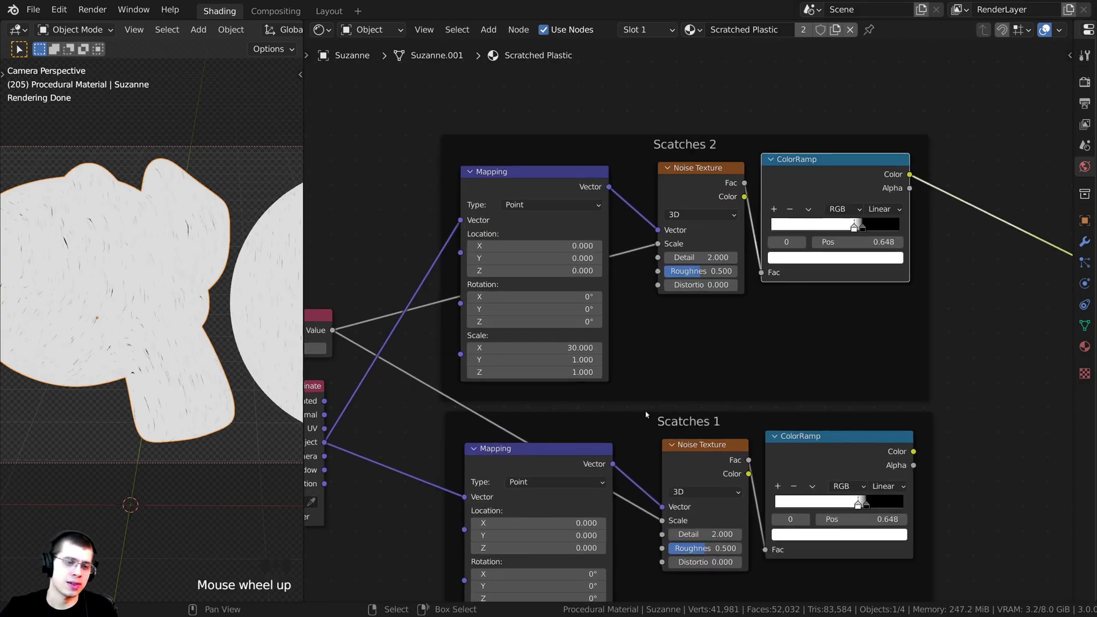
pyautogui.moveTo(646, 414); pyautogui.dragTo(613, 345, button='middle')
pyautogui.keyDown('ctrl'); pyautogui.keyDown('shift'); pyautogui.click(742, 370); pyautogui.keyUp('shift'); pyautogui.keyUp('ctrl')
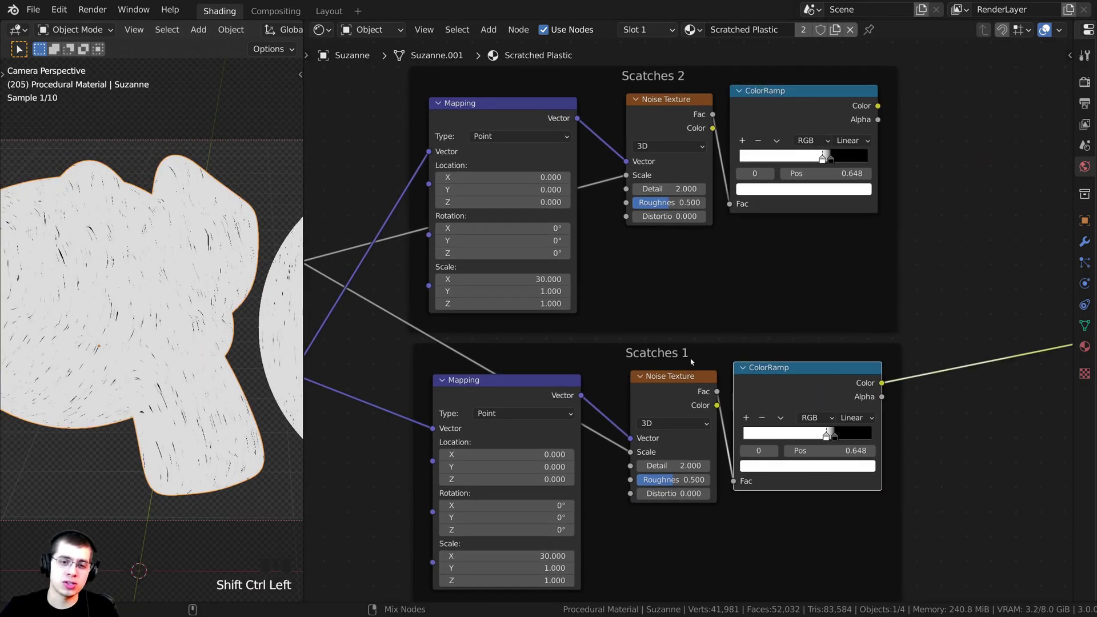
pyautogui.scroll(5, 222, 286)
pyautogui.scroll(-5, 222, 285)
pyautogui.moveTo(784, 237); pyautogui.dragTo(788, 242, button='middle')
pyautogui.scroll(1, 801, 132)
pyautogui.moveTo(802, 131); pyautogui.dragTo(816, 179, button='middle')
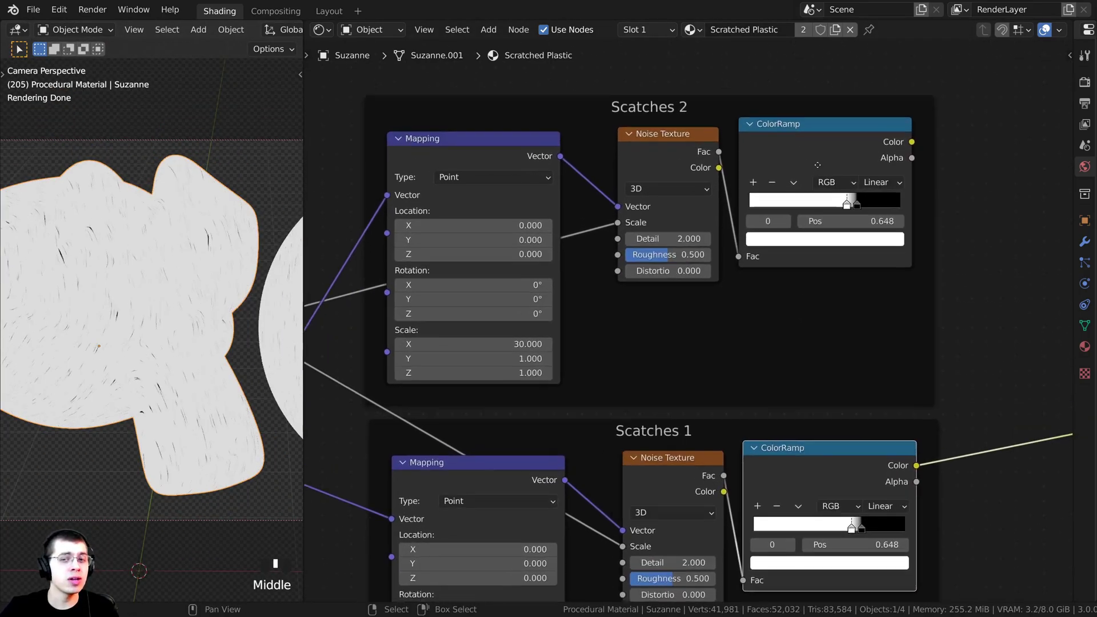
pyautogui.scroll(-1, 816, 180)
pyautogui.keyDown('ctrl'); pyautogui.keyDown('shift'); pyautogui.click(815, 179); pyautogui.keyUp('shift'); pyautogui.keyUp('ctrl')
pyautogui.moveTo(730, 174); pyautogui.dragTo(730, 210, button='middle')
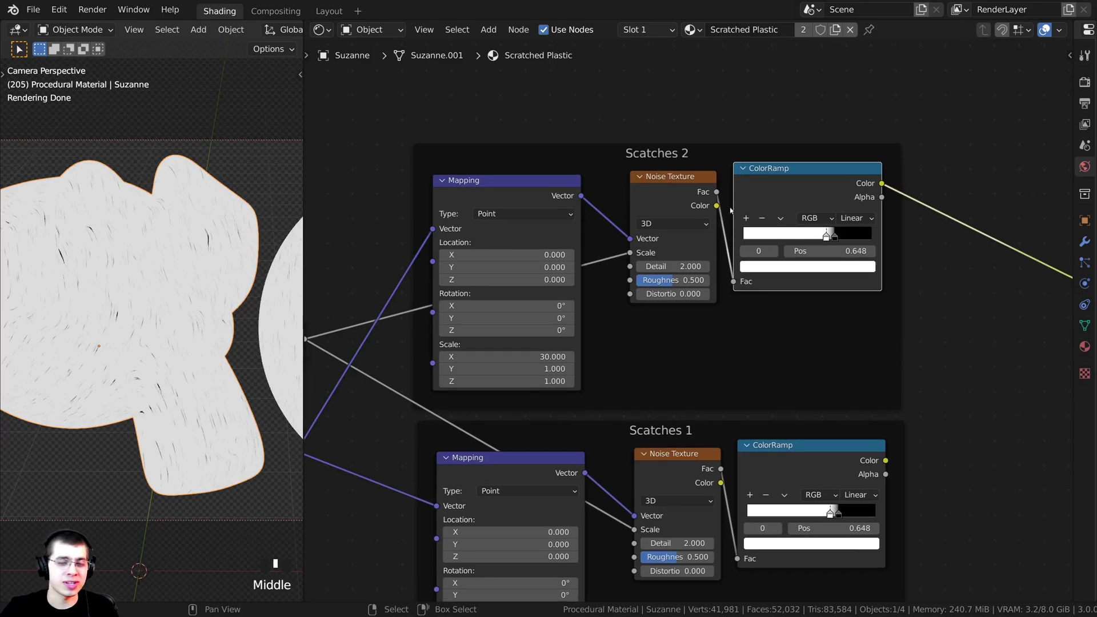
# - In the Scatches 2 Mapping node, set the X scale to 1 and the Z scale to 30
pyautogui.click(729, 210)
pyautogui.moveTo(506, 363); pyautogui.dragTo(674, 337, button='middle')
pyautogui.scroll(3, 662, 337)
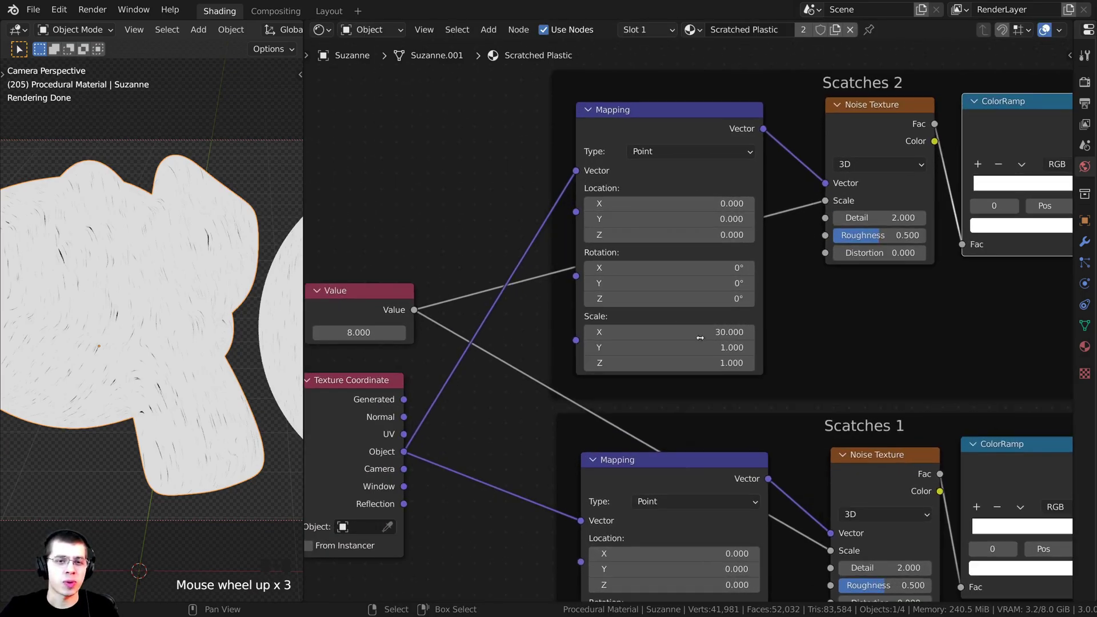
pyautogui.click(655, 333)
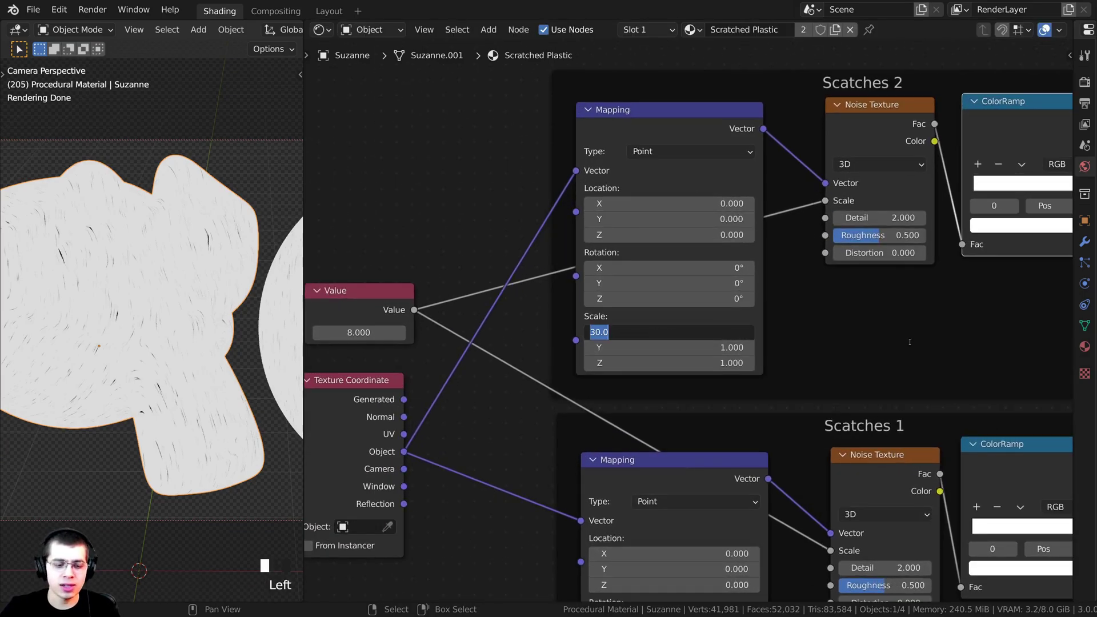
pyautogui.write('1')
pyautogui.press('Return')
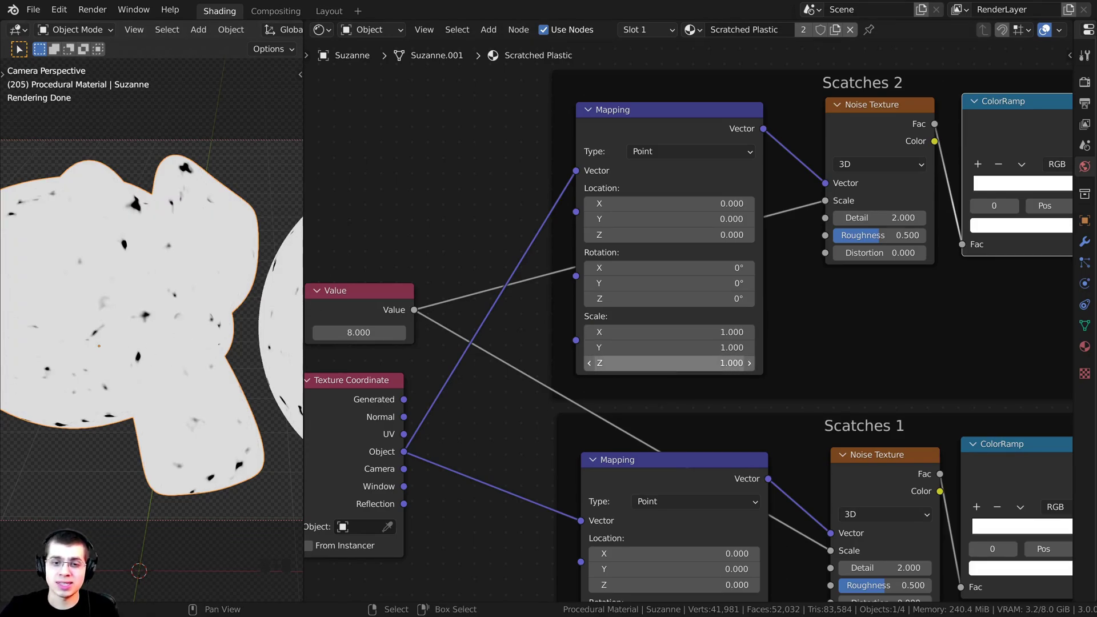
pyautogui.click(738, 361)
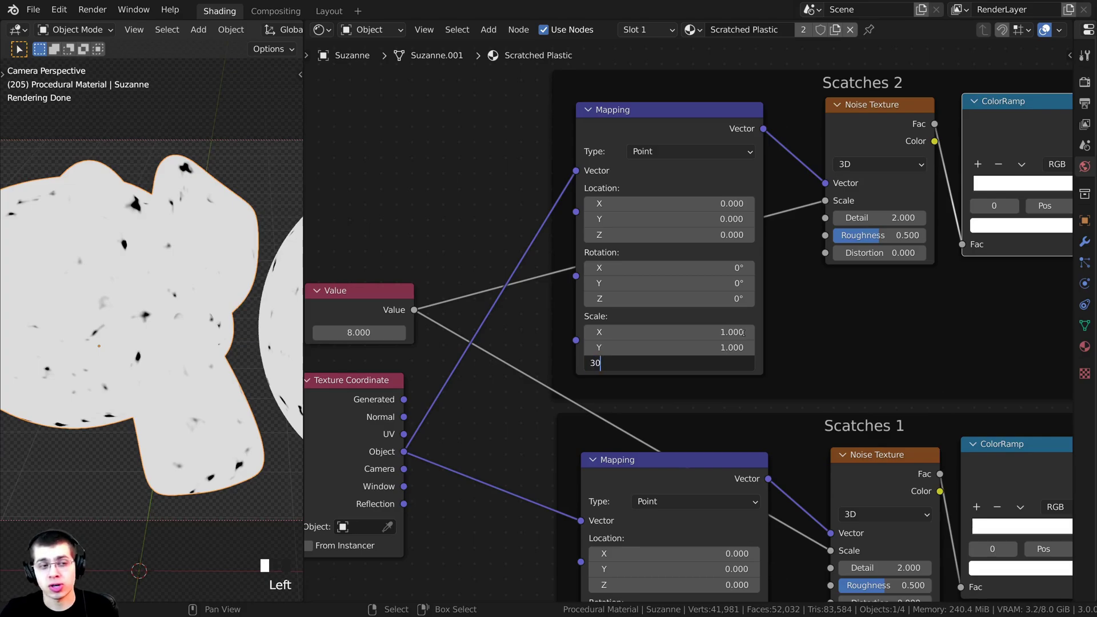
pyautogui.press('Return')
# - Compare the scratch directions by previewing the Scatches 1 ColorRamp and the Scatches 2 ColorRamp, inspecting the latter closely on the model
pyautogui.scroll(-5, 743, 343)
pyautogui.scroll(5, 625, 434)
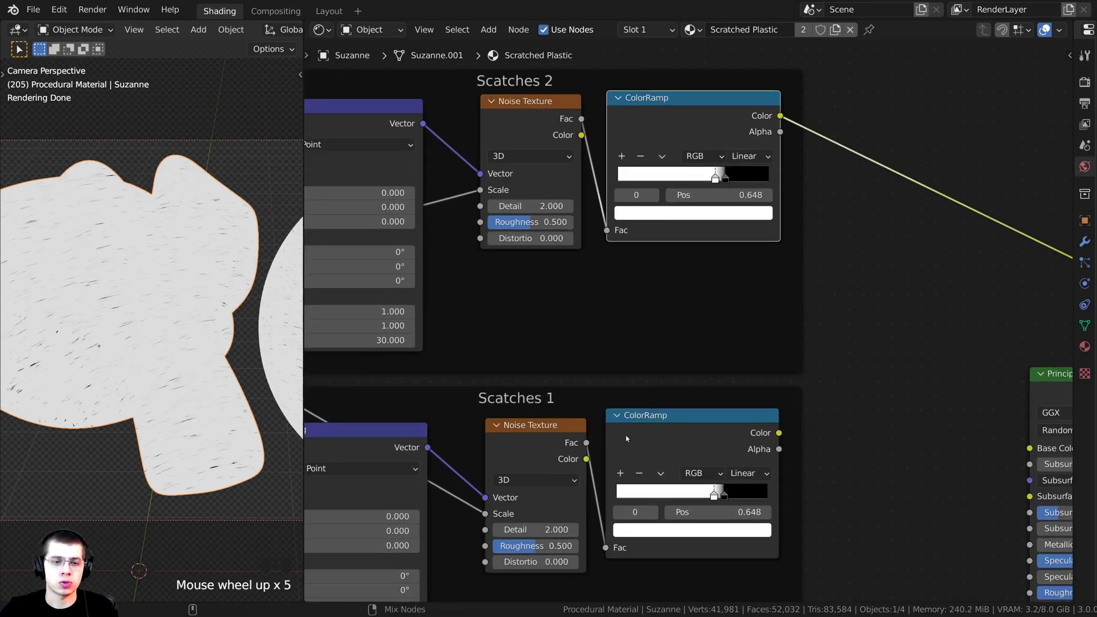
pyautogui.keyDown('ctrl'); pyautogui.keyDown('shift'); pyautogui.click(625, 434); pyautogui.keyUp('shift'); pyautogui.keyUp('ctrl')
pyautogui.moveTo(682, 128); pyautogui.dragTo(812, 193, button='middle')
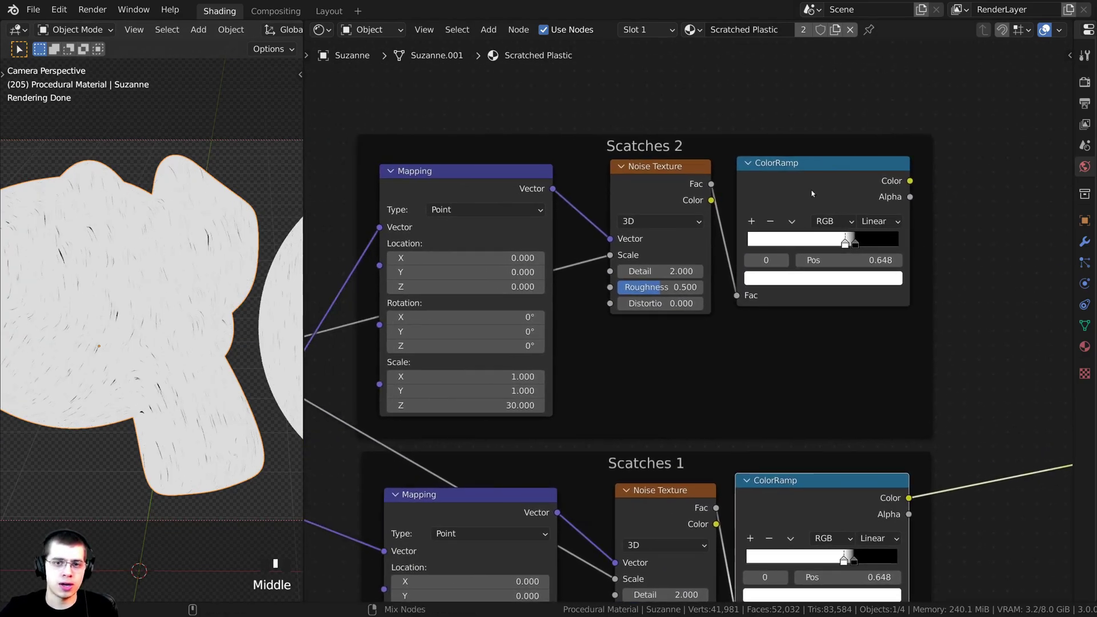
pyautogui.keyDown('ctrl'); pyautogui.keyDown('shift'); pyautogui.click(811, 187); pyautogui.keyUp('shift'); pyautogui.keyUp('ctrl')
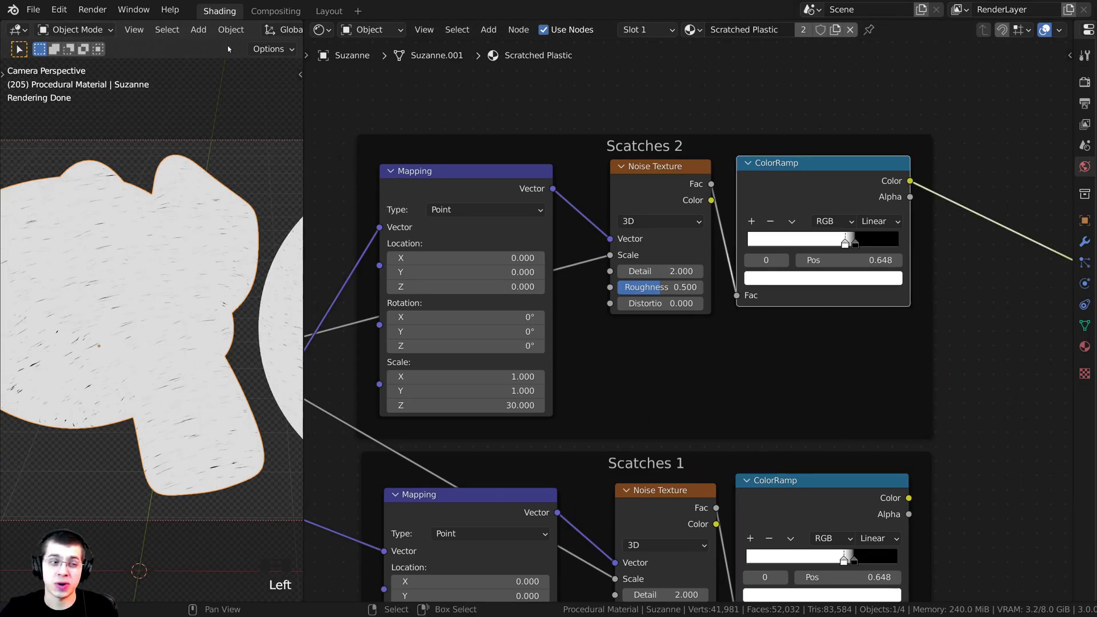
pyautogui.scroll(3, 121, 253)
pyautogui.scroll(2, 122, 253)
pyautogui.scroll(-4, 122, 253)
pyautogui.scroll(-3, 636, 306)
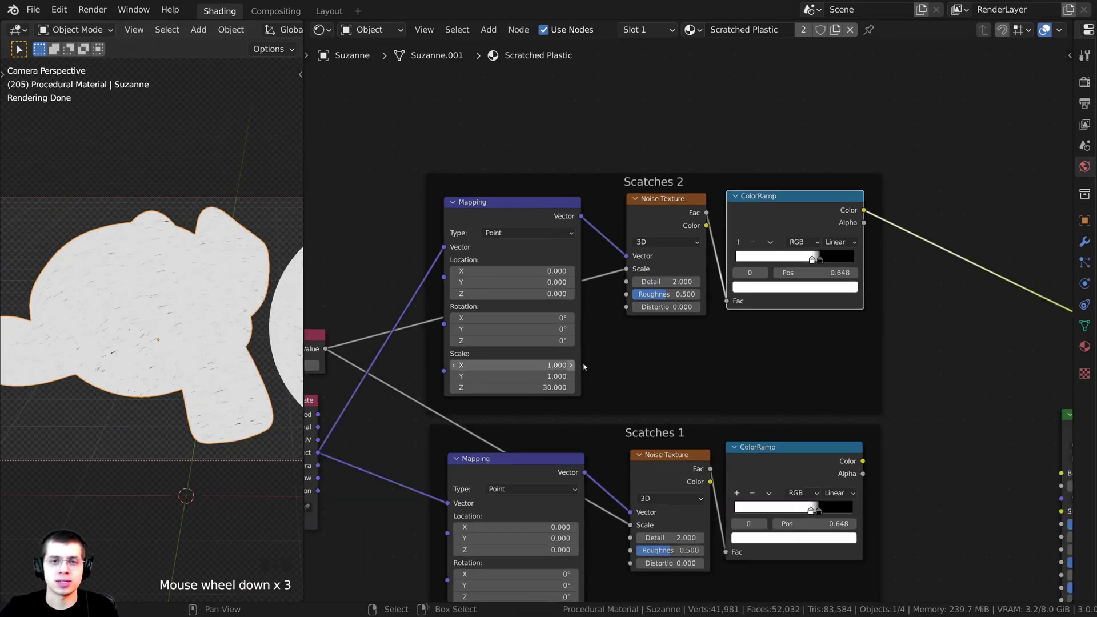
pyautogui.scroll(-2, 636, 307)
# - Shift the Value and Texture Coordinate nodes slightly to tidy their placement beside the two scratch frames
pyautogui.moveTo(636, 303); pyautogui.dragTo(626, 311, button='middle')
pyautogui.moveTo(512, 304); pyautogui.dragTo(549, 346, button='middle')
pyautogui.moveTo(465, 353); pyautogui.dragTo(457, 348)
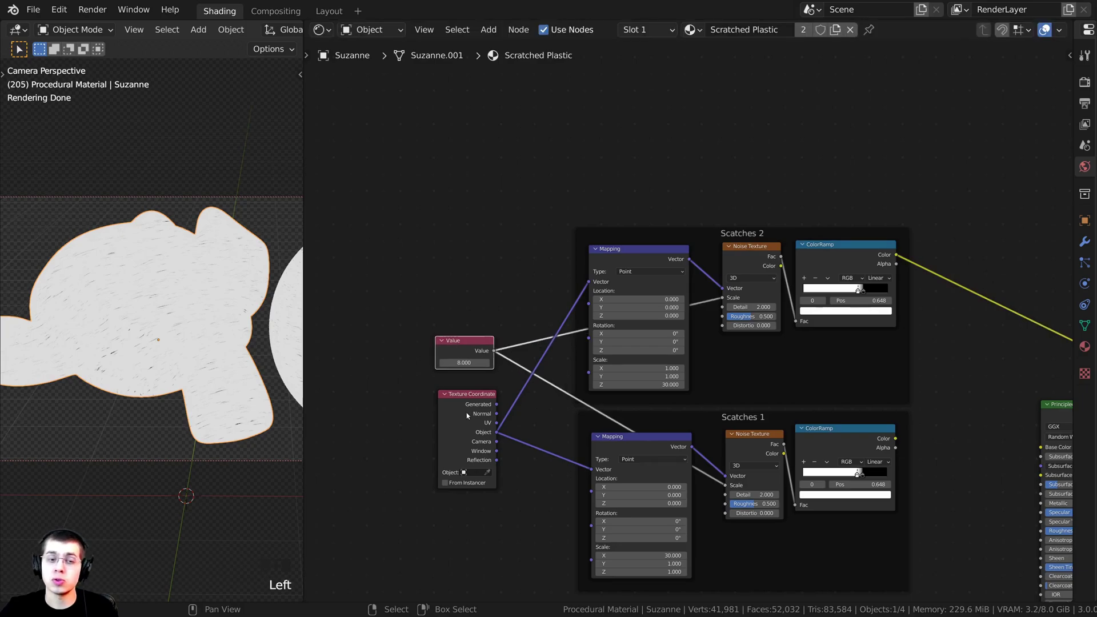
pyautogui.moveTo(468, 415); pyautogui.dragTo(467, 409)
pyautogui.moveTo(767, 388); pyautogui.dragTo(729, 411, button='middle')
pyautogui.press('a')
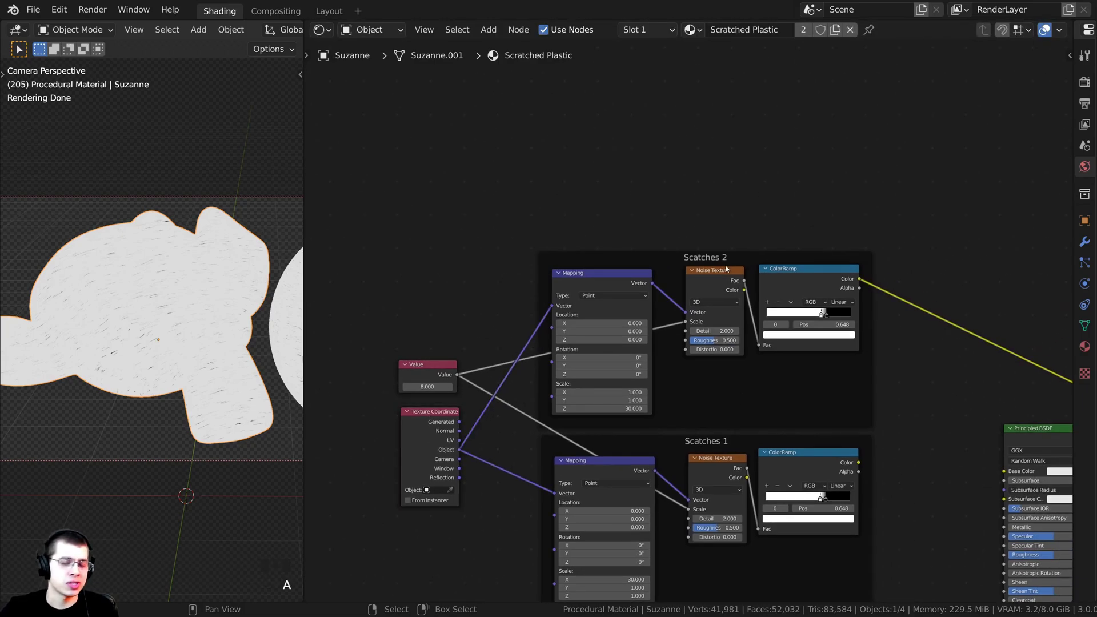
# - Add a Voronoi Texture node in the empty space above the Scatches 2 frame
pyautogui.moveTo(730, 216); pyautogui.dragTo(726, 264, button='middle')
pyautogui.scroll(1, 693, 203)
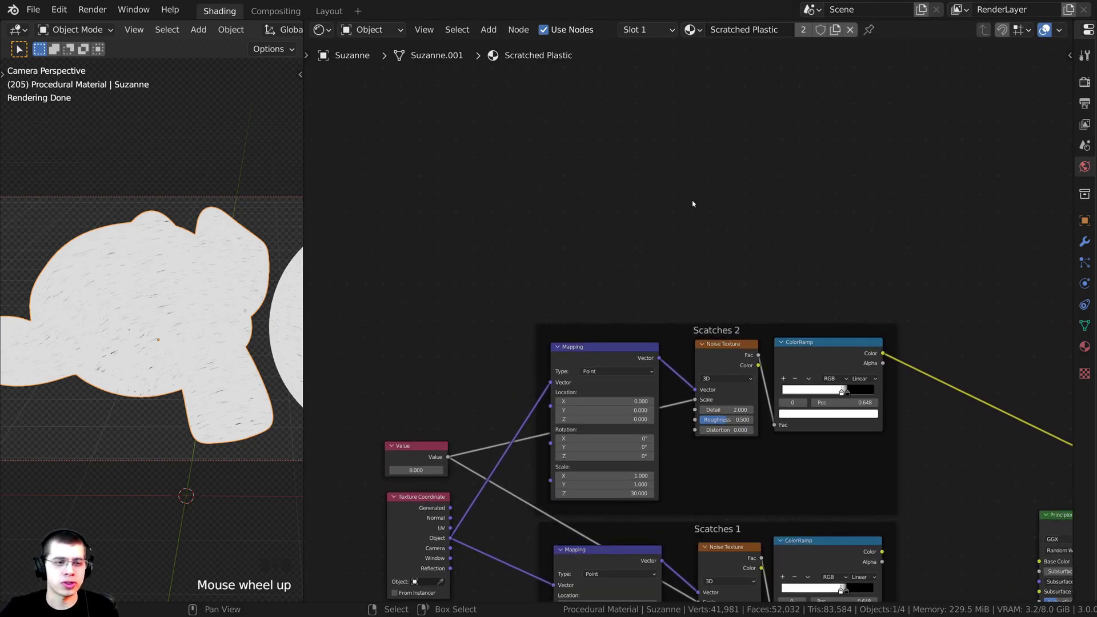
pyautogui.moveTo(699, 199); pyautogui.dragTo(591, 247, button='middle')
pyautogui.moveTo(592, 197); pyautogui.dragTo(594, 197, button='middle')
pyautogui.hotkey('shift', 'a')
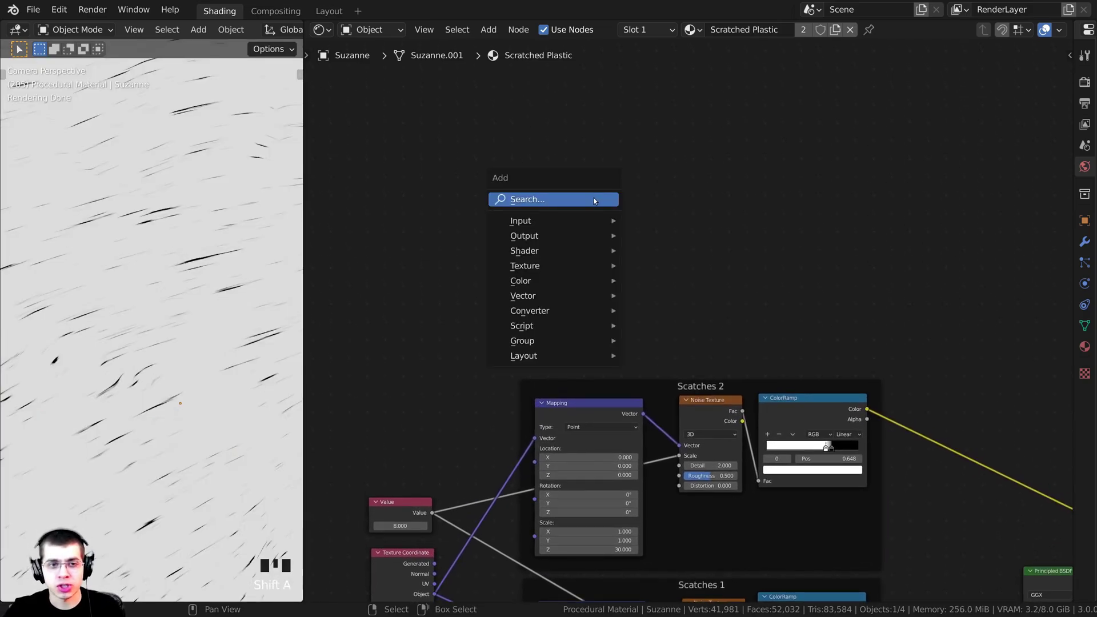
pyautogui.click(594, 198)
pyautogui.write('vor')
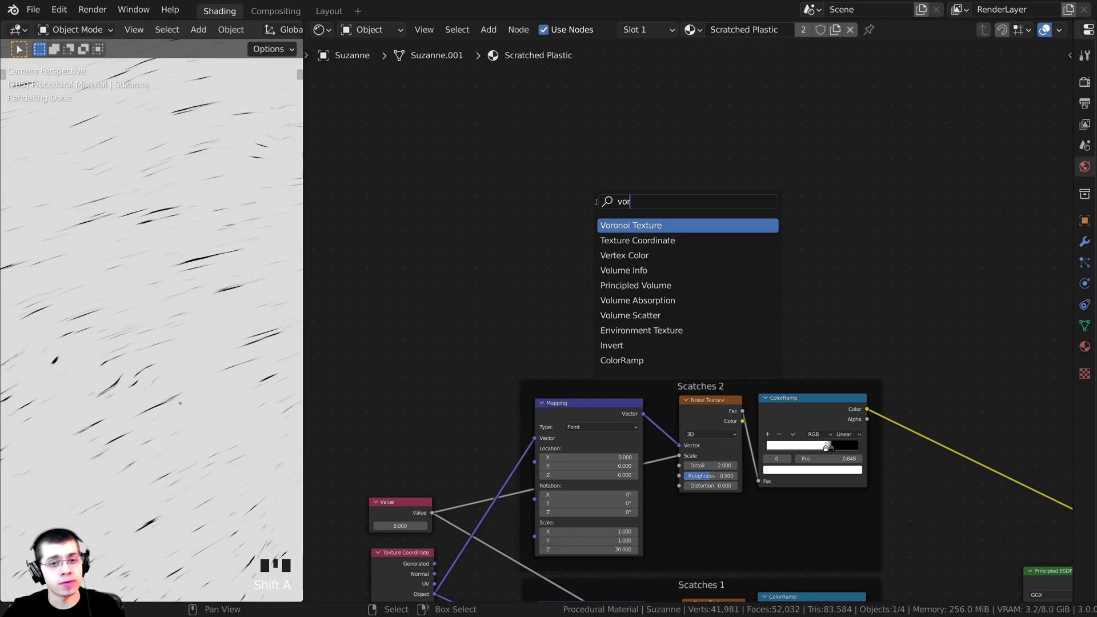
pyautogui.click(615, 224)
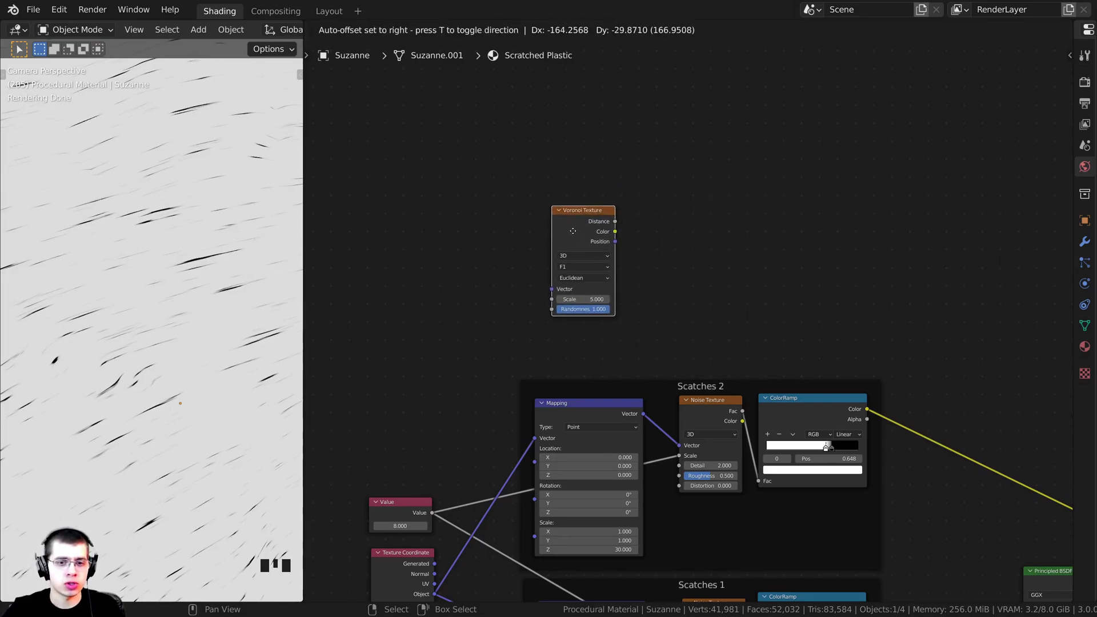
pyautogui.click(582, 225)
# - Duplicate the Scatches 2 frame without its nodes and place the Voronoi Texture node inside the copy
pyautogui.moveTo(582, 225); pyautogui.dragTo(663, 219, button='middle')
pyautogui.rightClick(726, 370)
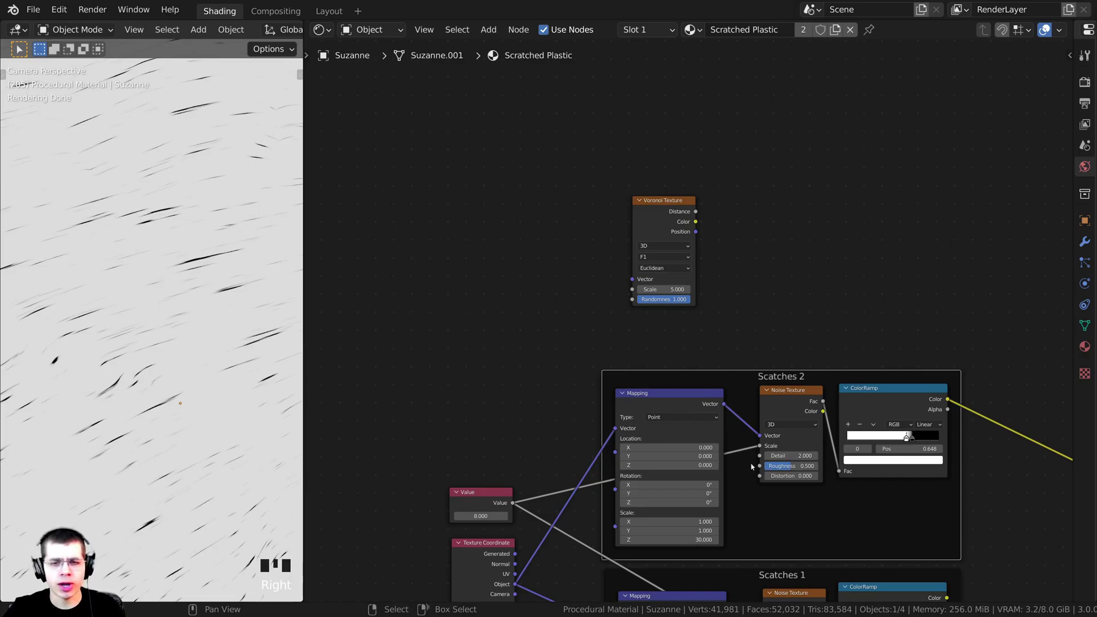
pyautogui.hotkey('shift', 'd')
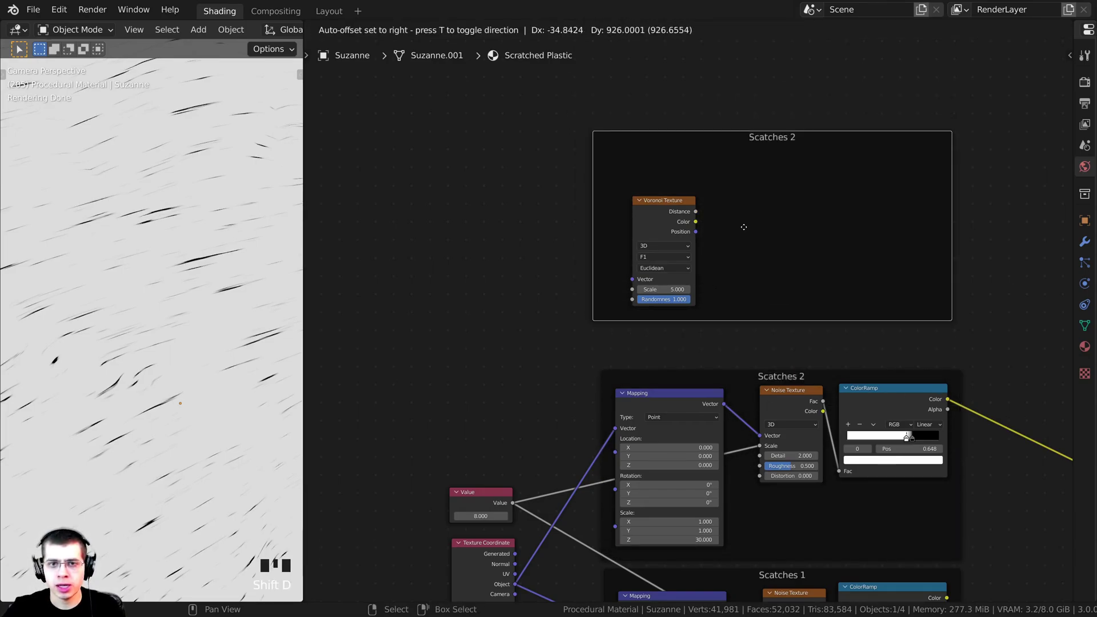
pyautogui.click(720, 206)
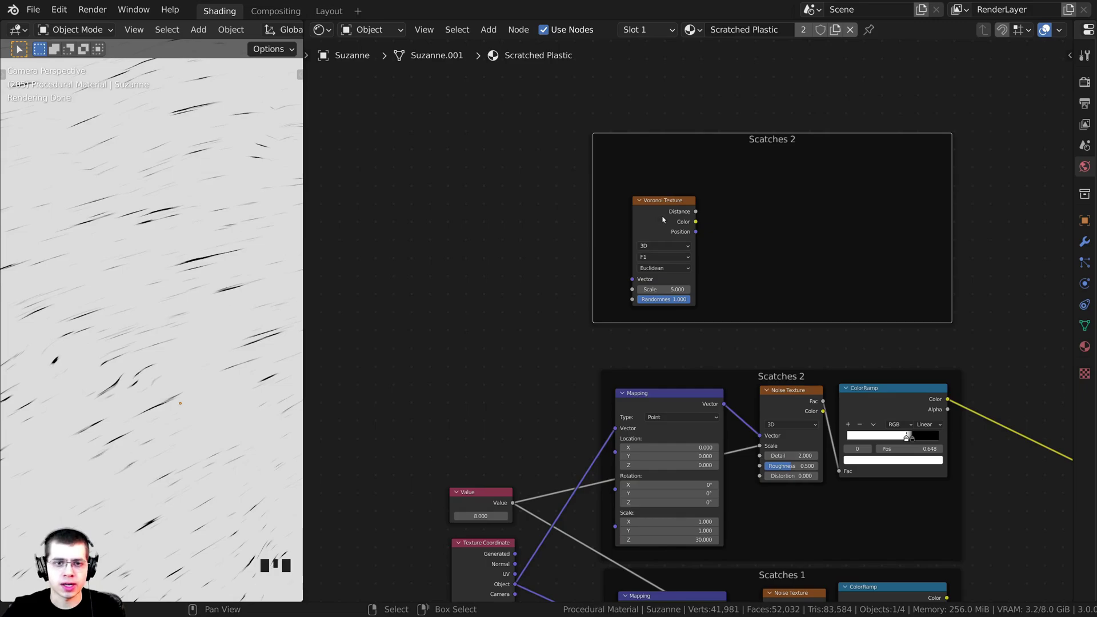
pyautogui.moveTo(662, 217); pyautogui.dragTo(652, 190)
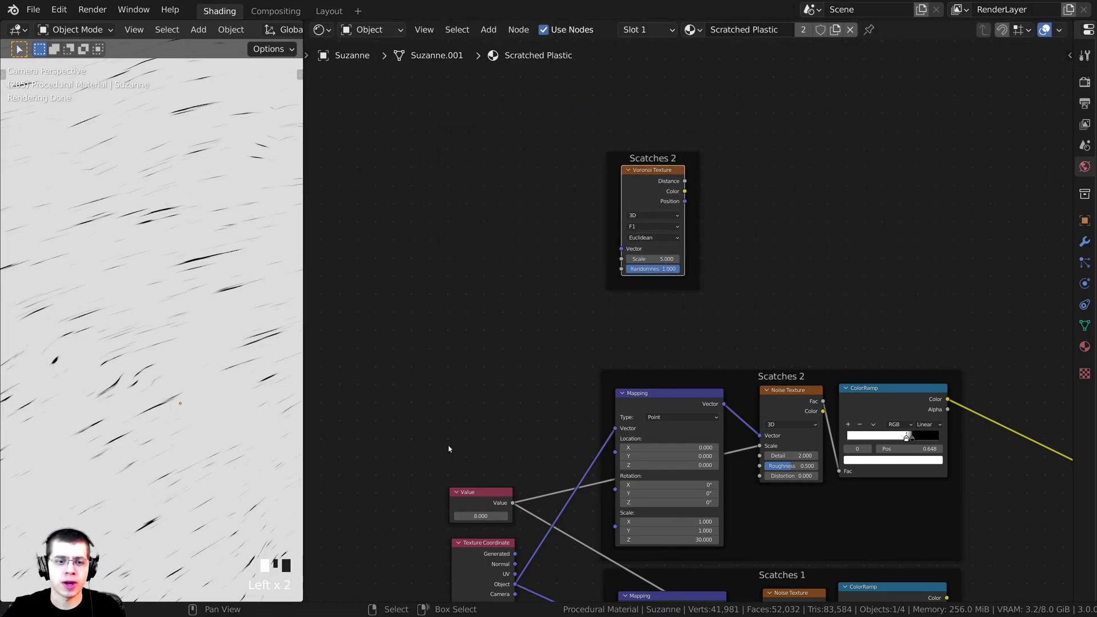
# - Connect the Value node to the Voronoi Texture's Scale and the Texture Coordinate node's Object output to its Vector input
pyautogui.moveTo(523, 409); pyautogui.dragTo(557, 358, button='middle')
pyautogui.moveTo(546, 452); pyautogui.dragTo(677, 184)
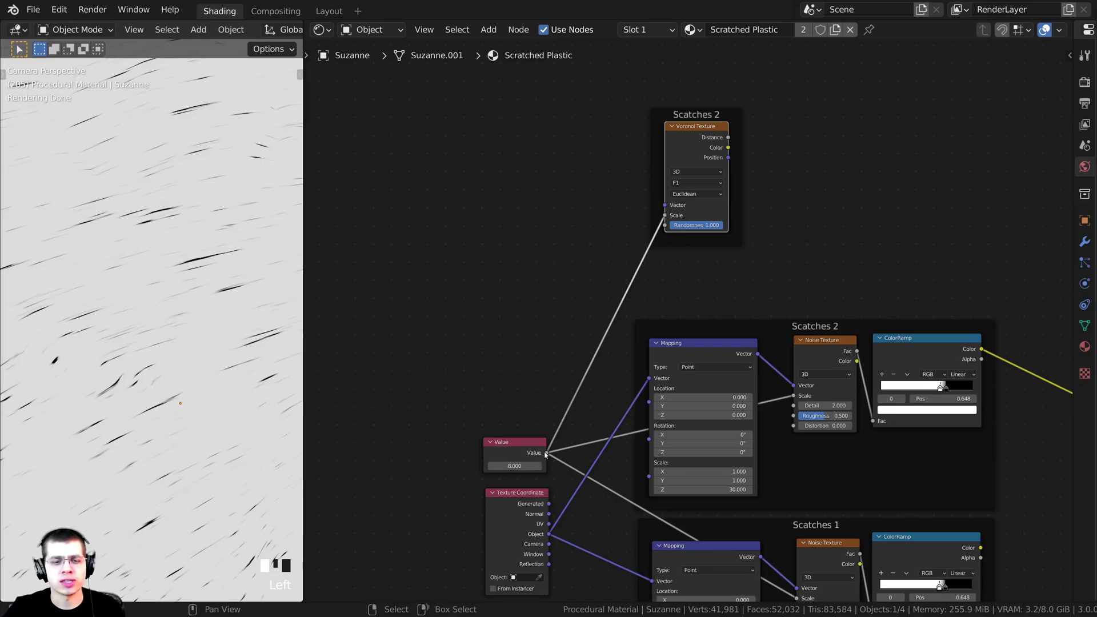
pyautogui.moveTo(550, 539); pyautogui.dragTo(664, 204)
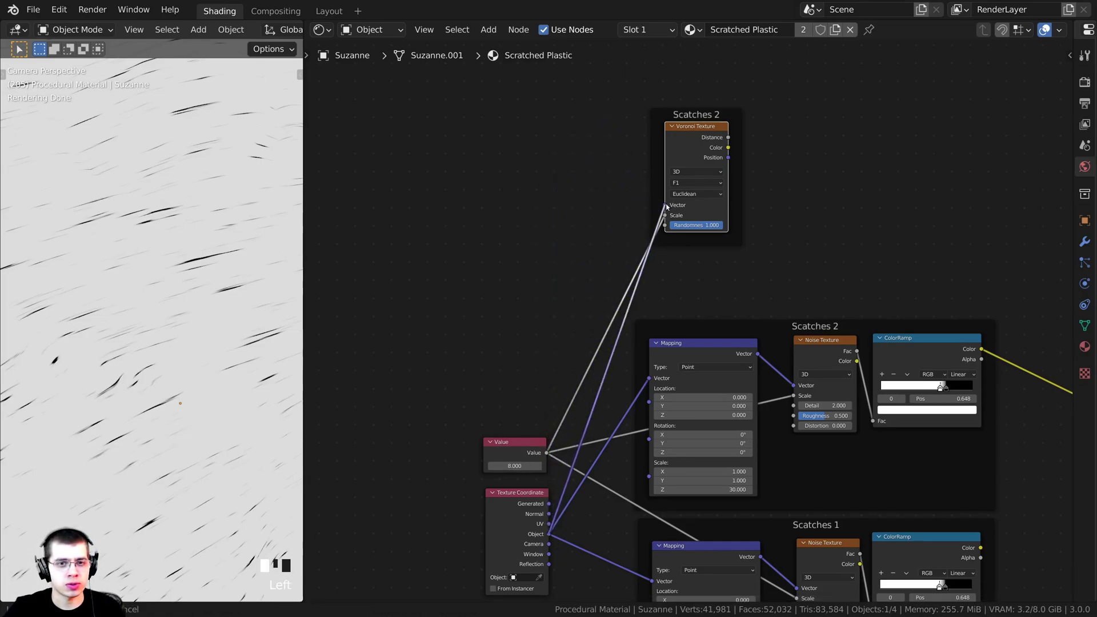
# - Reposition the Voronoi Texture node slightly above the Scatches 2 group and preview its Distance output on the model
pyautogui.moveTo(705, 149); pyautogui.dragTo(741, 163)
pyautogui.keyDown('ctrl'); pyautogui.keyDown('shift'); pyautogui.click(740, 163); pyautogui.keyUp('shift'); pyautogui.keyUp('ctrl')
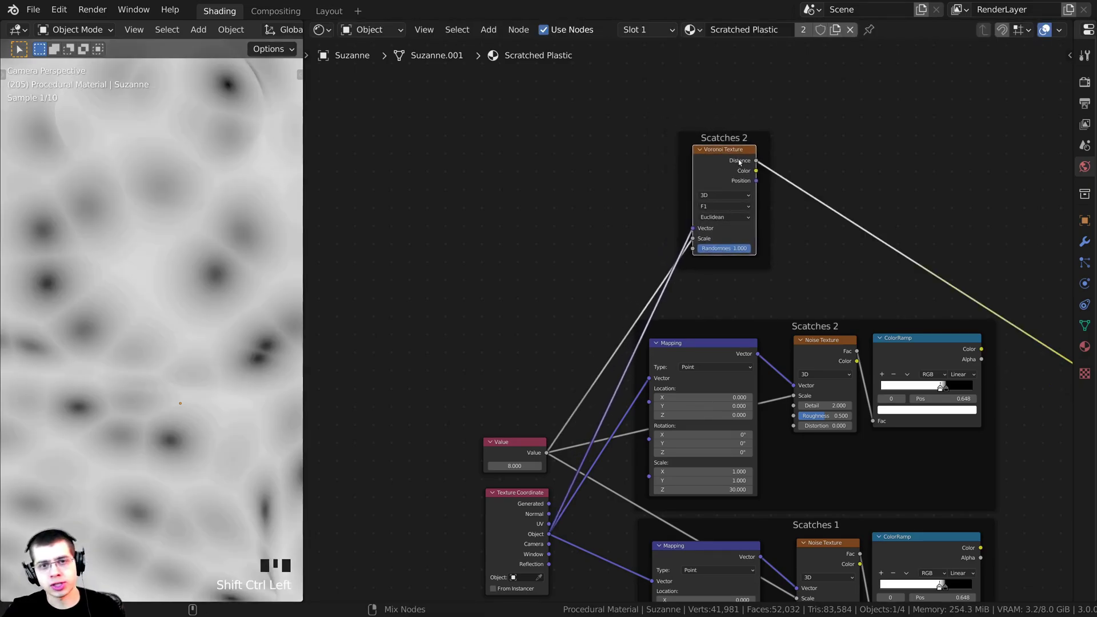
pyautogui.moveTo(778, 197); pyautogui.dragTo(676, 213, button='middle')
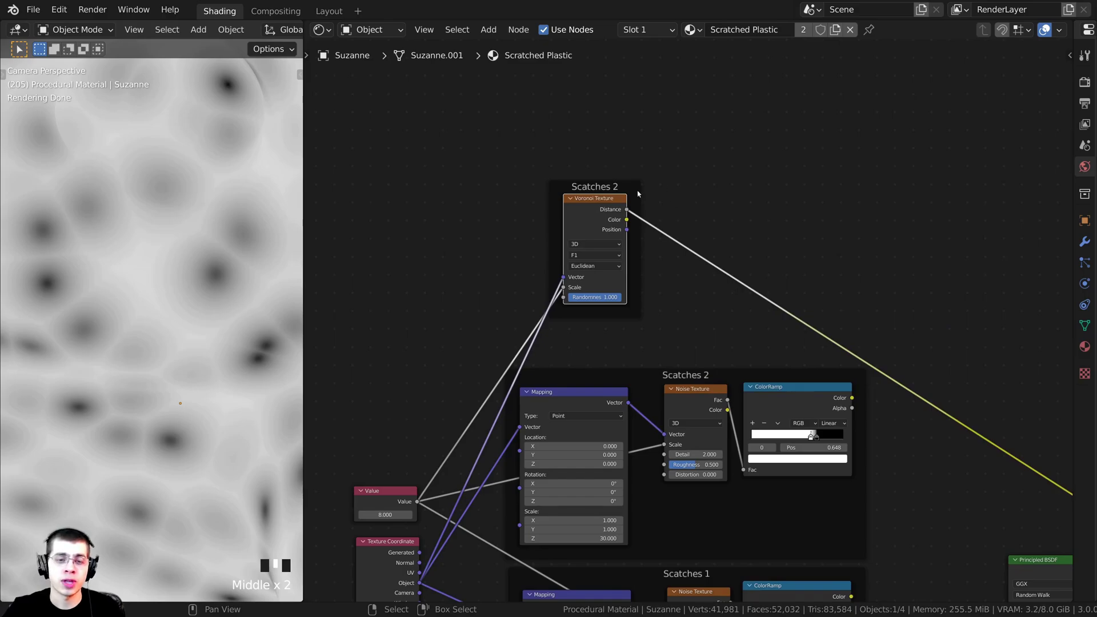
# - Relabel the frame around the new Voronoi Texture node as Scatches 3
pyautogui.click(606, 185)
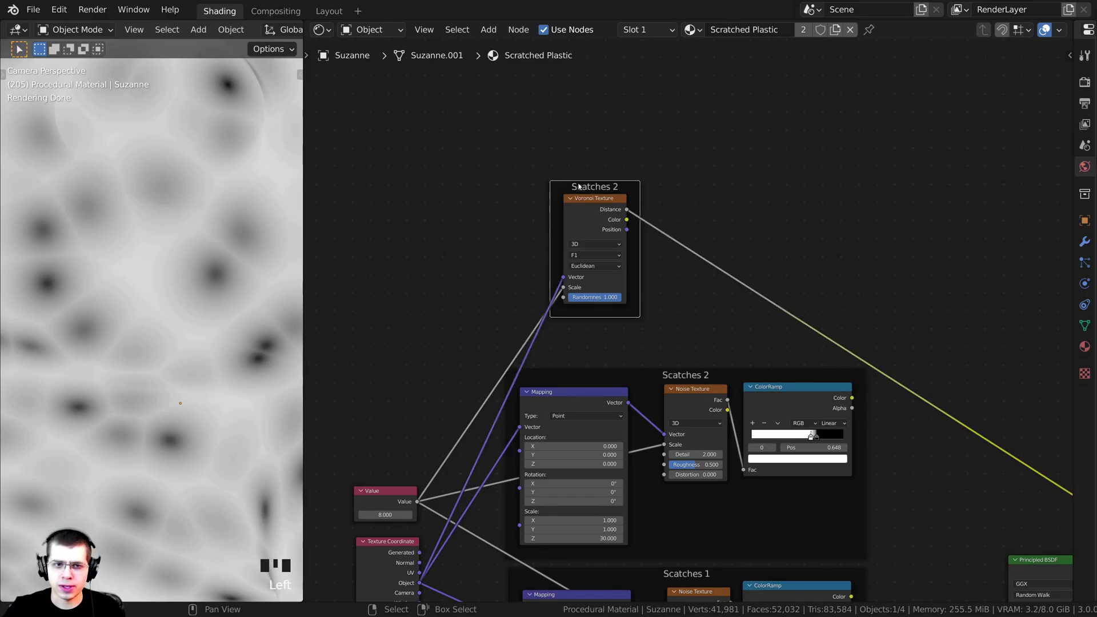
pyautogui.press('n')
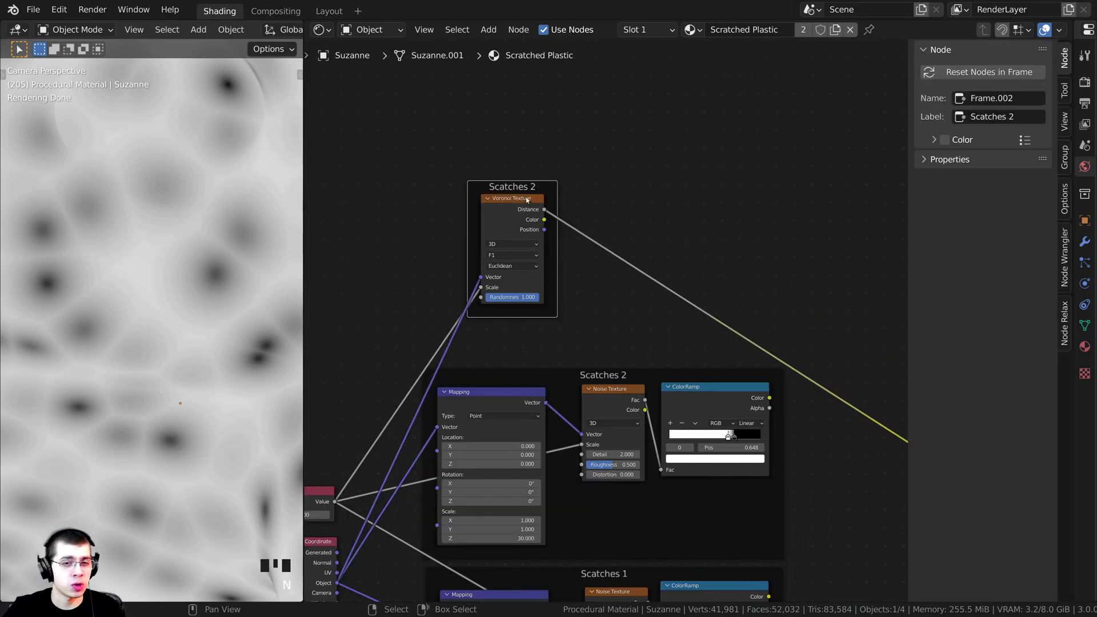
pyautogui.click(1019, 117)
pyautogui.click(1019, 118)
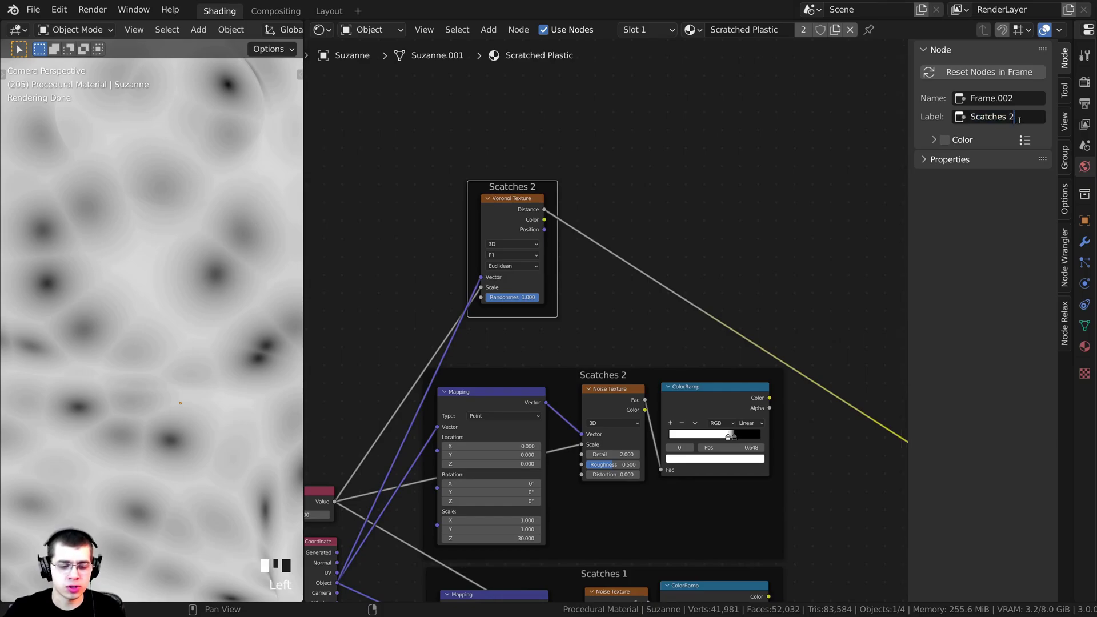
pyautogui.press('BackSpace')
pyautogui.write('3')
pyautogui.press('Return')
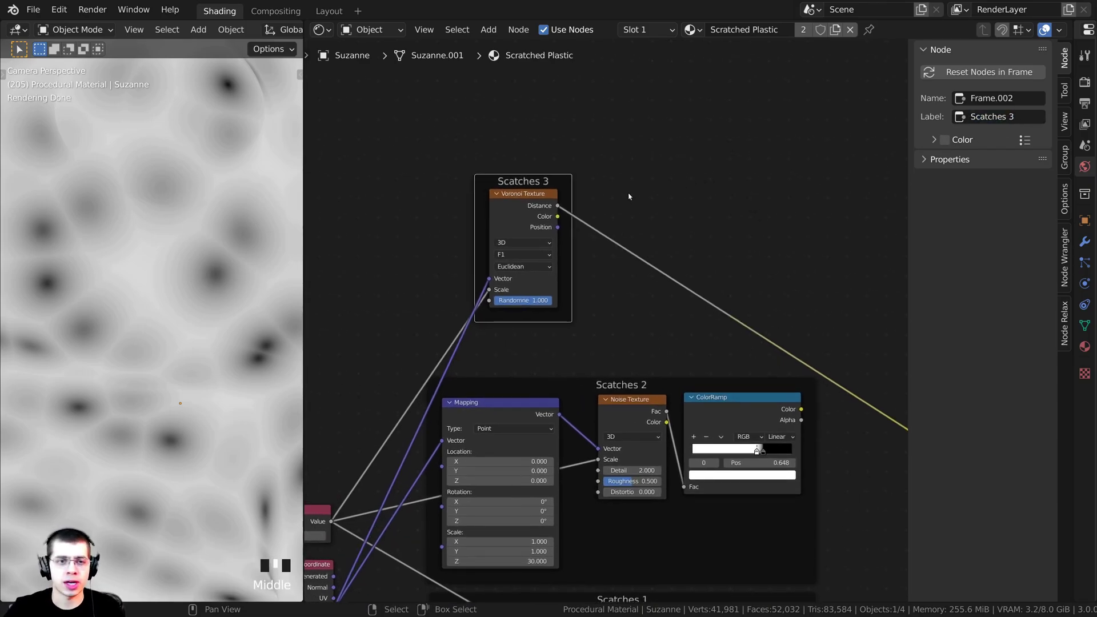
pyautogui.press('n')
# - Set the Scatches 3 Voronoi Texture's feature output to Distance to Edge and check the pattern on the model
pyautogui.scroll(3, 608, 280)
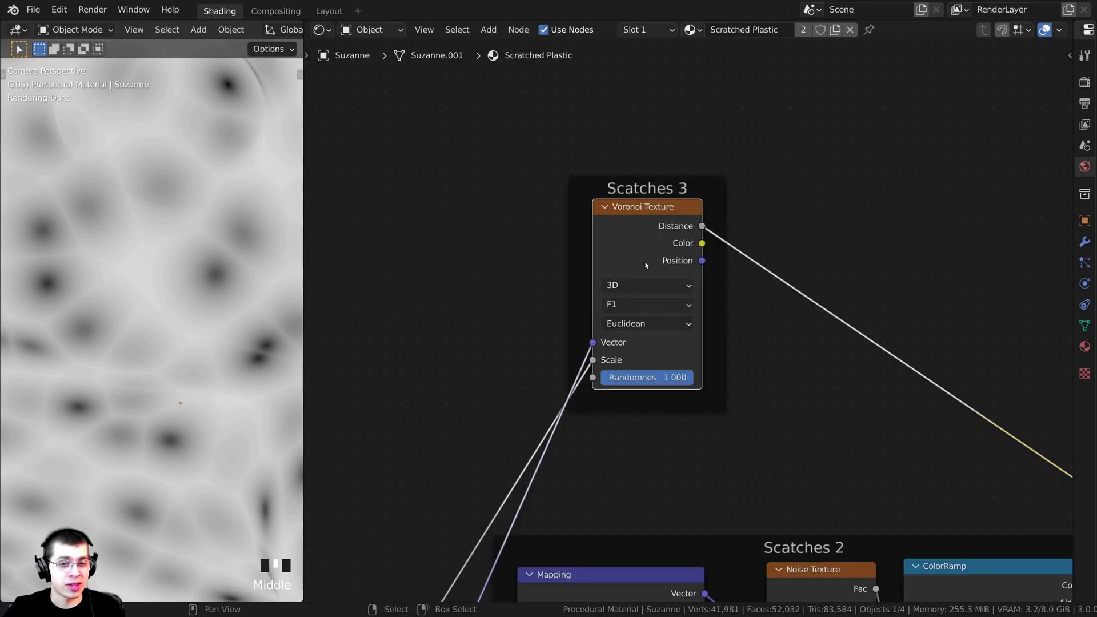
pyautogui.moveTo(608, 279); pyautogui.dragTo(627, 287, button='middle')
pyautogui.click(636, 308)
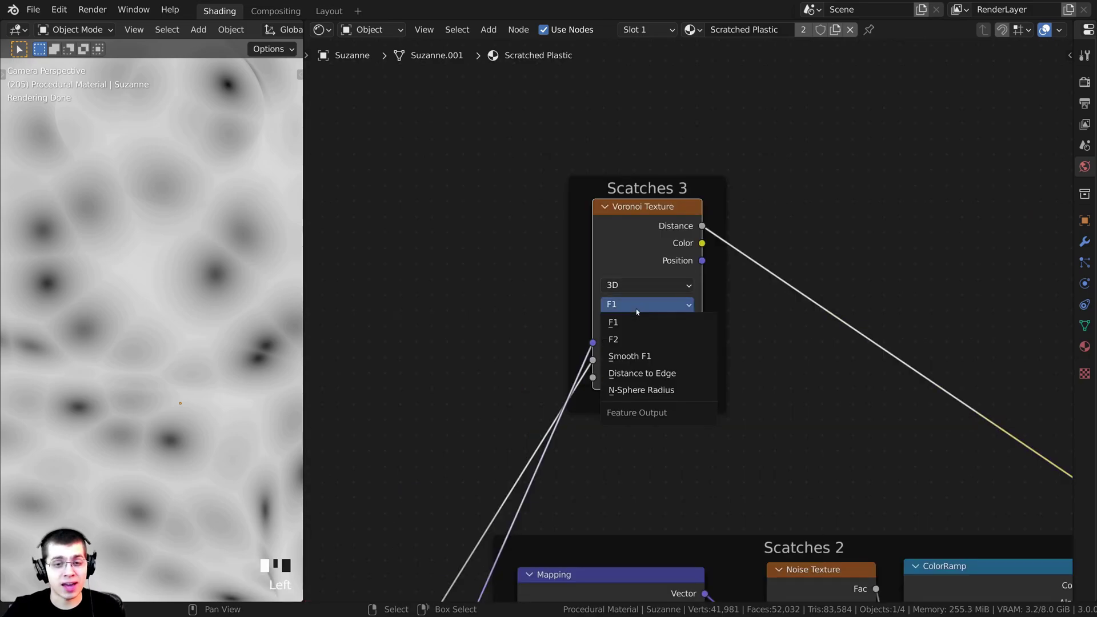
pyautogui.click(642, 372)
pyautogui.scroll(-9, 183, 327)
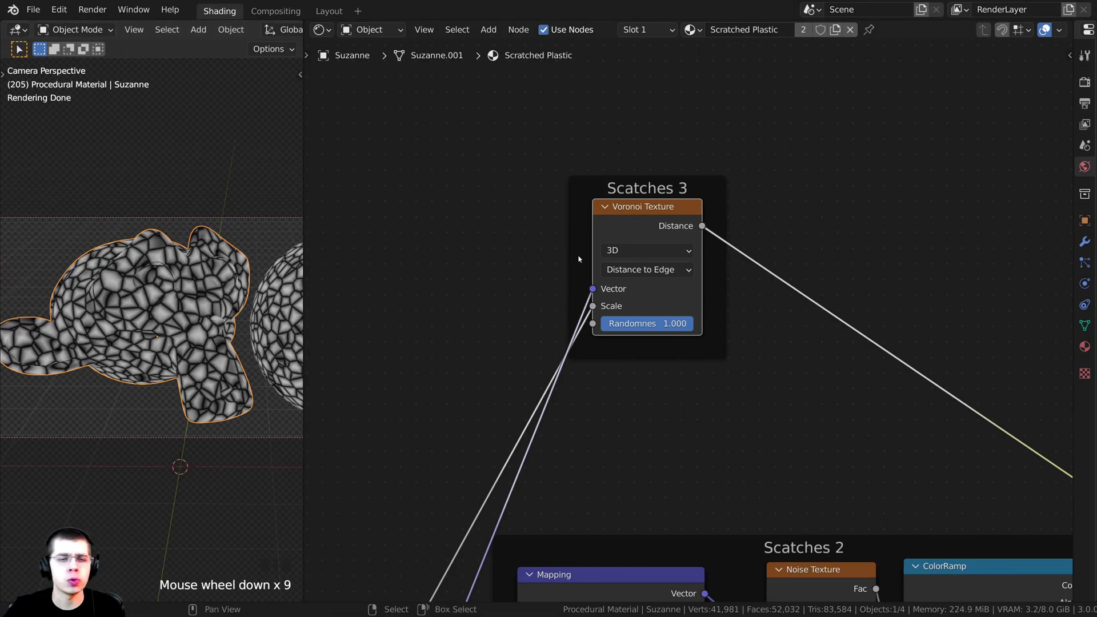
pyautogui.click(653, 225)
pyautogui.moveTo(653, 225); pyautogui.dragTo(616, 231, button='middle')
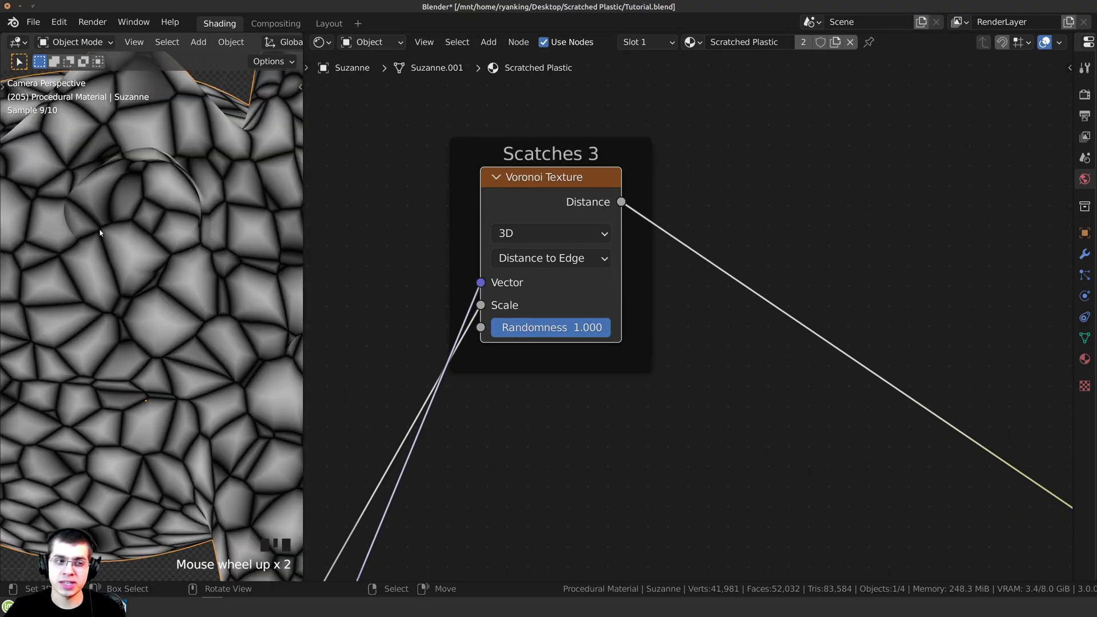
pyautogui.scroll(-1, 111, 236)
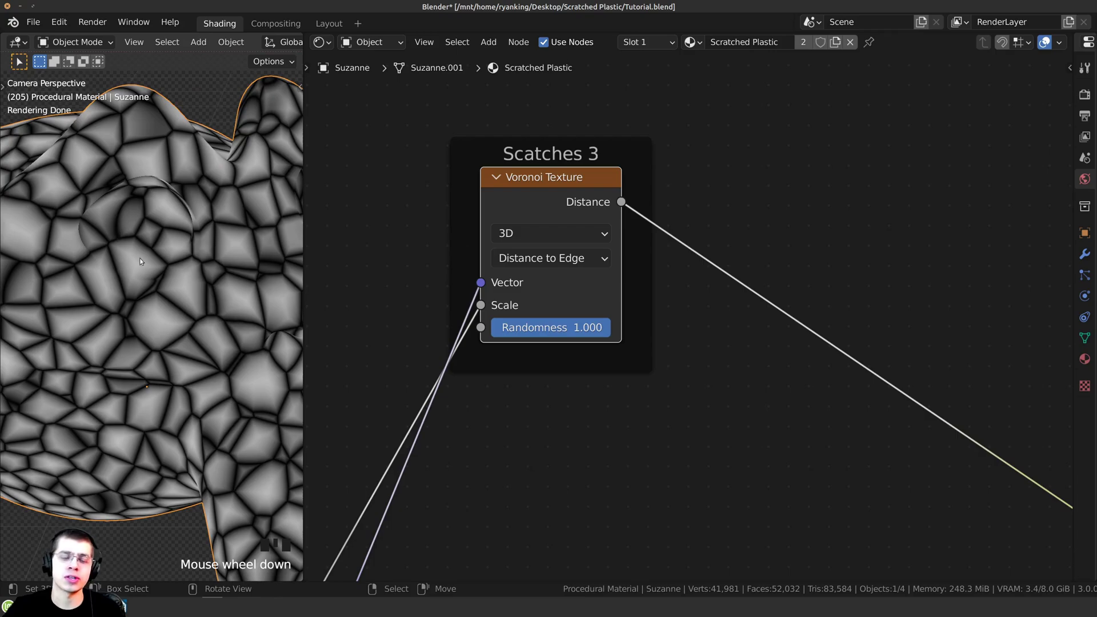
pyautogui.scroll(-4, 702, 240)
# - Insert a ColorRamp node after the Voronoi Texture's Distance output, inside the Scatches 3 frame
pyautogui.moveTo(655, 239); pyautogui.dragTo(647, 240, button='middle')
pyautogui.scroll(1, 645, 240)
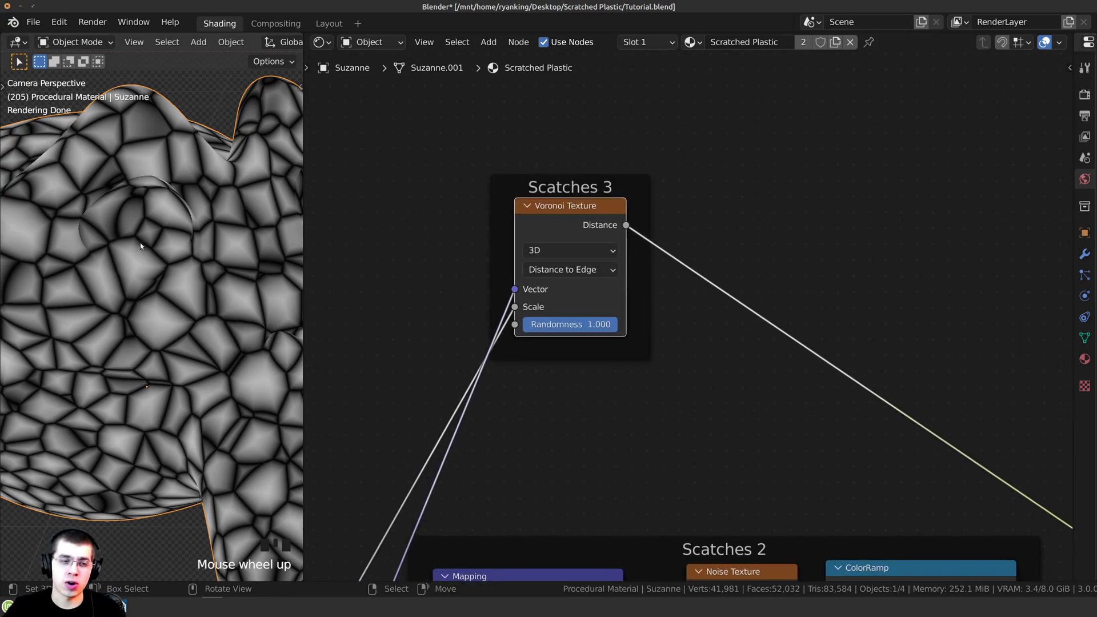
pyautogui.moveTo(696, 170); pyautogui.dragTo(693, 166, button='middle')
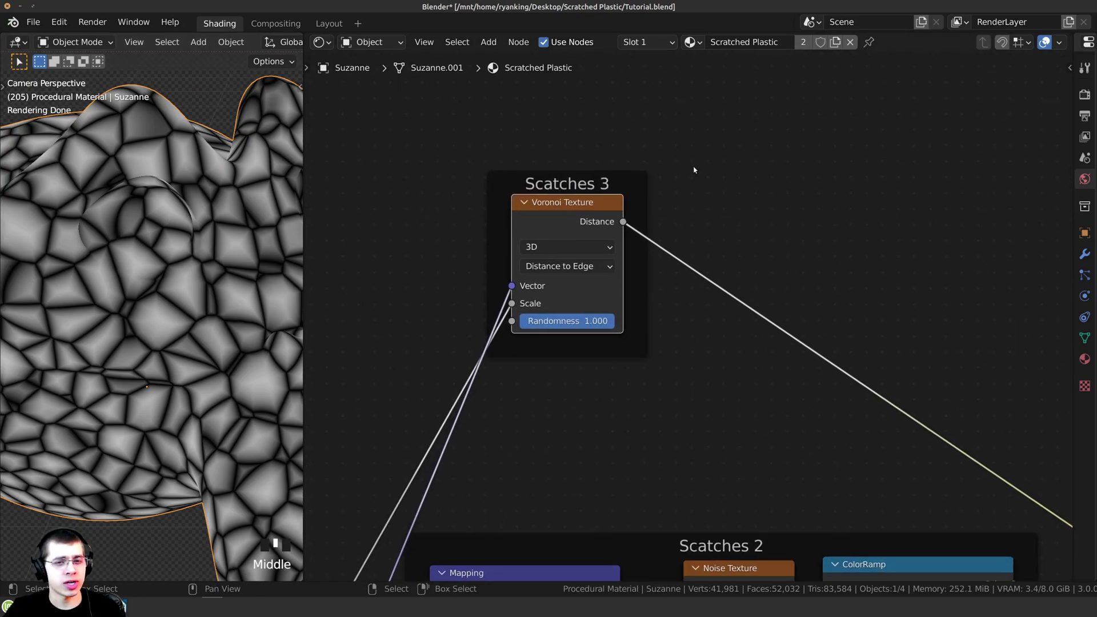
pyautogui.hotkey('shift', 'a')
pyautogui.click(694, 164)
pyautogui.write('col')
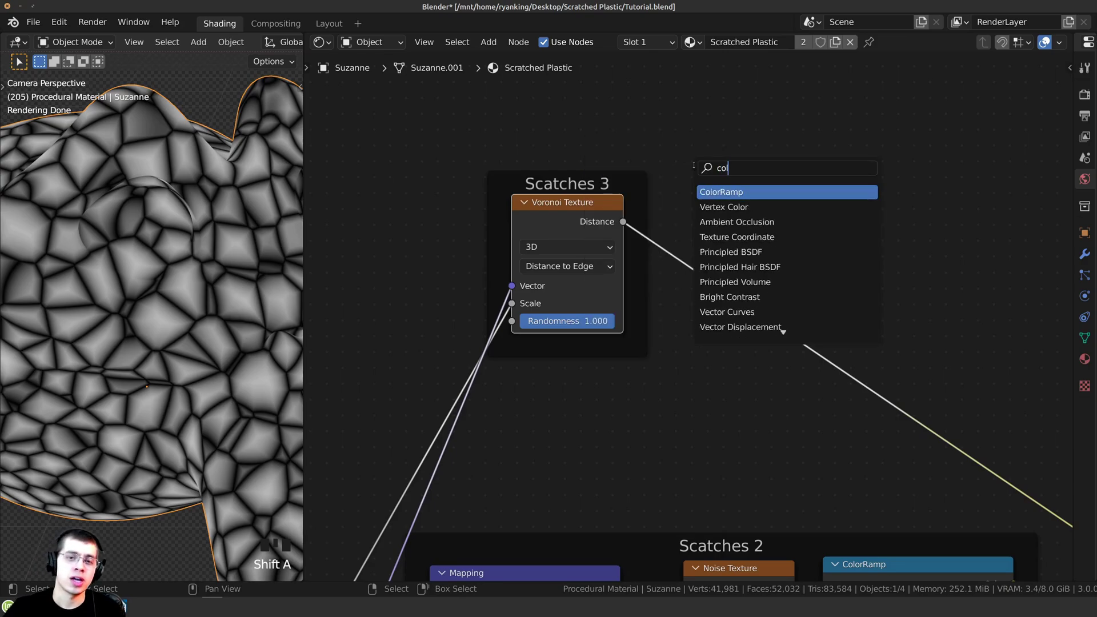
pyautogui.press('Down')
pyautogui.press('Down')
pyautogui.press('Up')
pyautogui.press('Up')
pyautogui.press('Return')
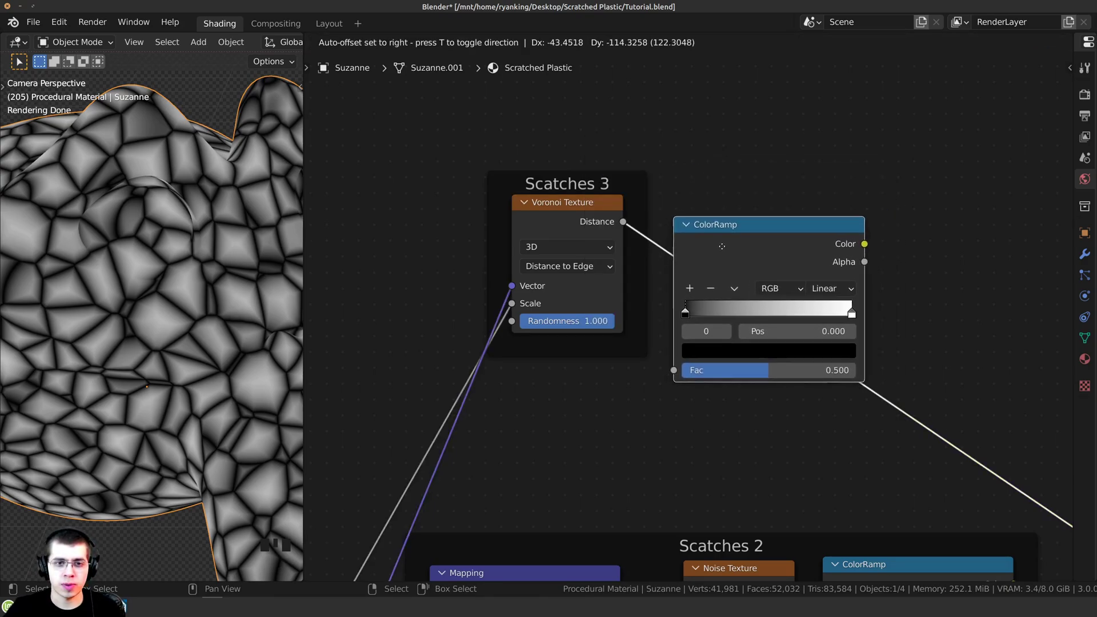
pyautogui.click(730, 245)
pyautogui.moveTo(778, 238); pyautogui.dragTo(742, 189)
pyautogui.scroll(2, 778, 257)
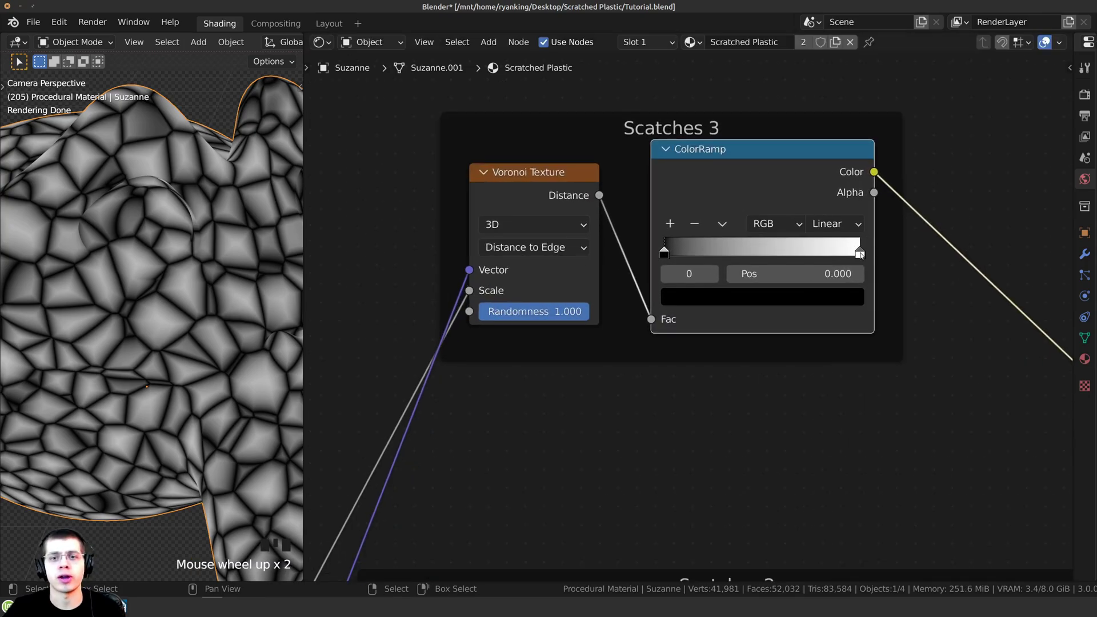
# - Bring the Scatches 3 ColorRamp's white stop down close to the black stop, with the black stop at 0.008
pyautogui.moveTo(860, 252); pyautogui.dragTo(698, 253)
pyautogui.scroll(1, 689, 263)
pyautogui.moveTo(689, 263); pyautogui.dragTo(710, 279, button='middle')
pyautogui.scroll(3, 710, 279)
pyautogui.moveTo(780, 247); pyautogui.dragTo(710, 244)
pyautogui.click(706, 242)
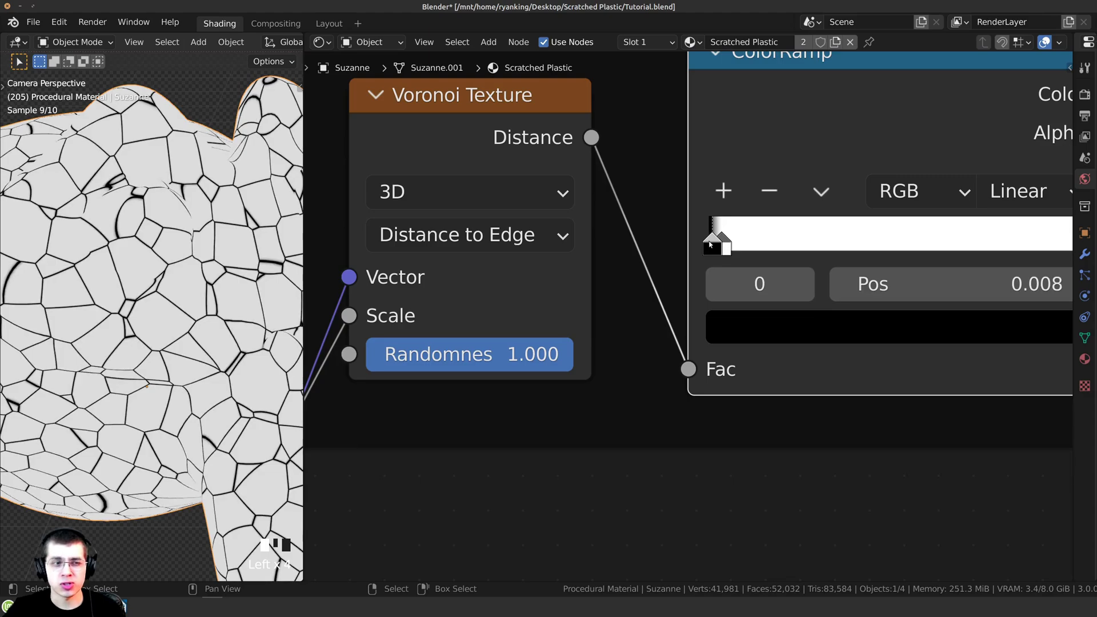
# - Fine-tune the ColorRamp's white stop to 0.026 and inspect the thin crack lines on Suzanne
pyautogui.moveTo(724, 239); pyautogui.dragTo(709, 246, button='middle')
pyautogui.click(710, 245)
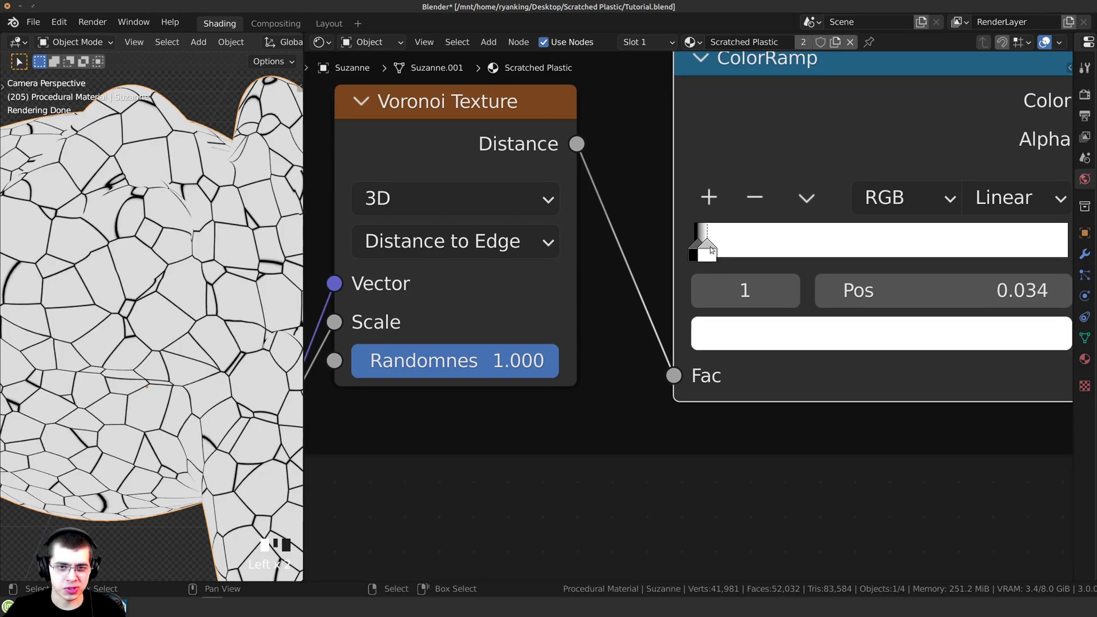
pyautogui.moveTo(710, 246); pyautogui.dragTo(707, 245)
pyautogui.keyDown('shift'); pyautogui.moveTo(257, 276); pyautogui.dragTo(156, 354, button='middle'); pyautogui.keyUp('shift')
pyautogui.scroll(5, 183, 311)
pyautogui.scroll(-6, 181, 314)
pyautogui.scroll(4, 181, 314)
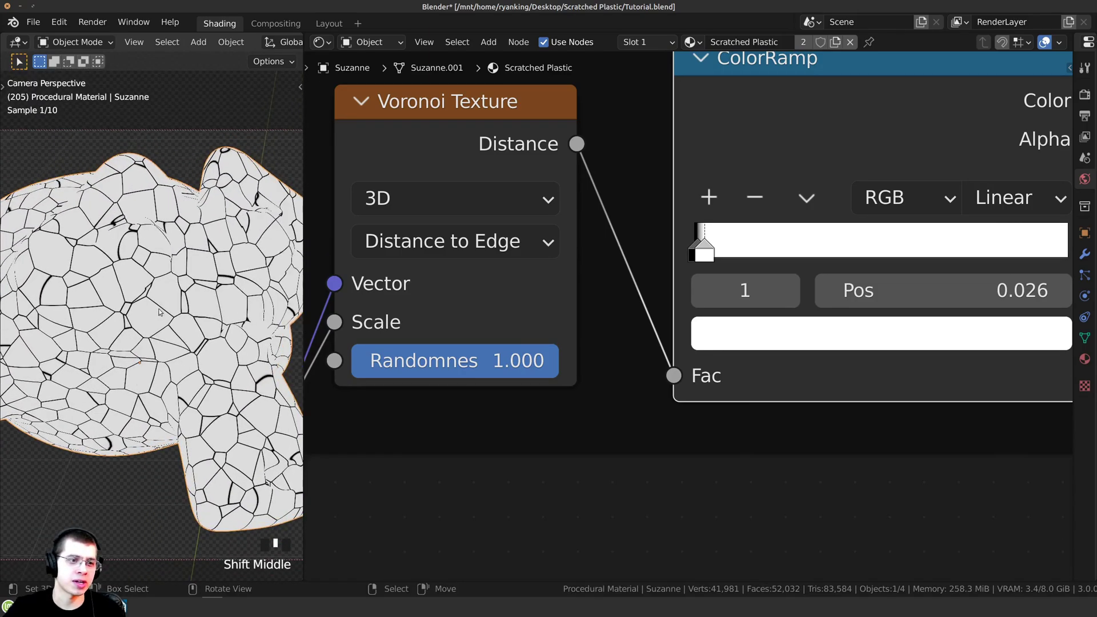
pyautogui.scroll(4, 156, 354)
pyautogui.keyDown('shift'); pyautogui.moveTo(227, 332); pyautogui.dragTo(192, 358, button='middle'); pyautogui.keyUp('shift')
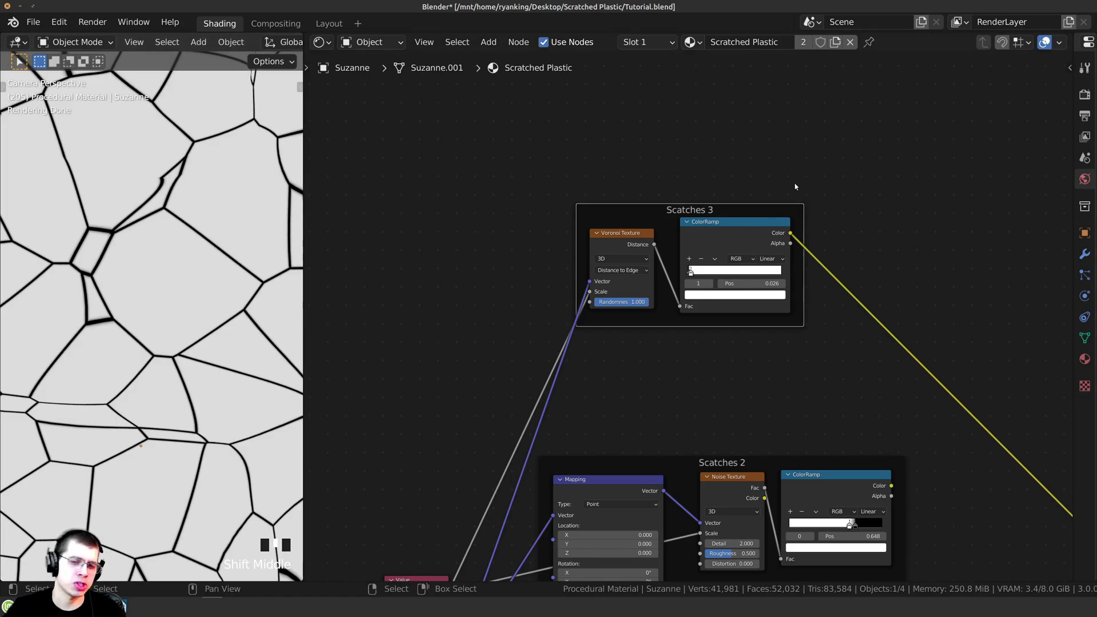
# - Duplicate the Scatches 3 Voronoi Texture with its input links kept and place the copy below the original
pyautogui.scroll(4, 578, 207)
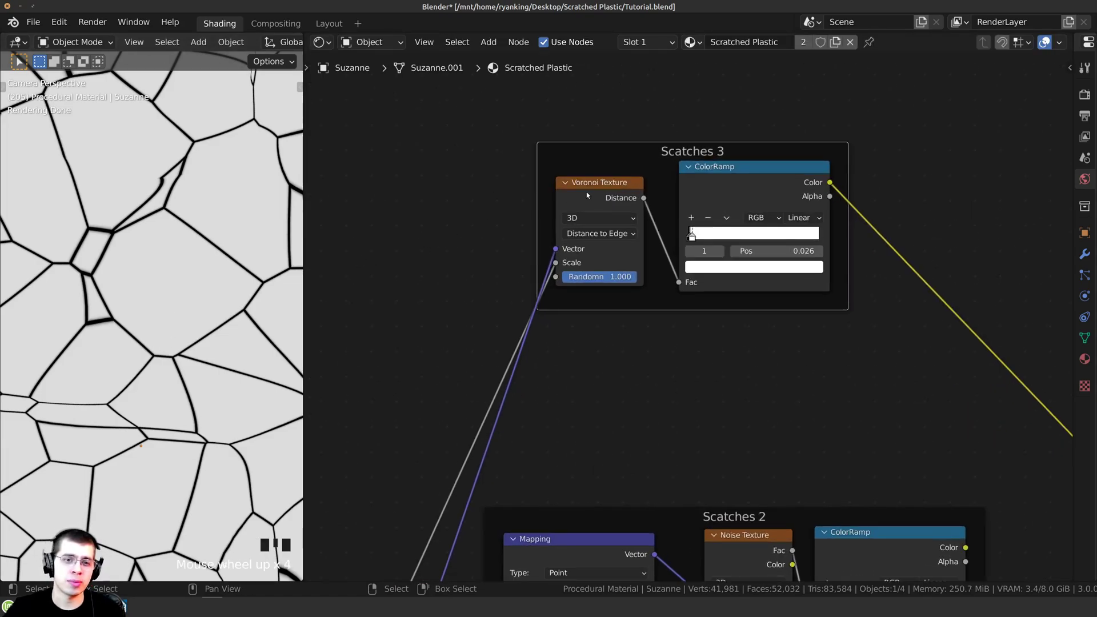
pyautogui.moveTo(587, 195); pyautogui.dragTo(583, 192)
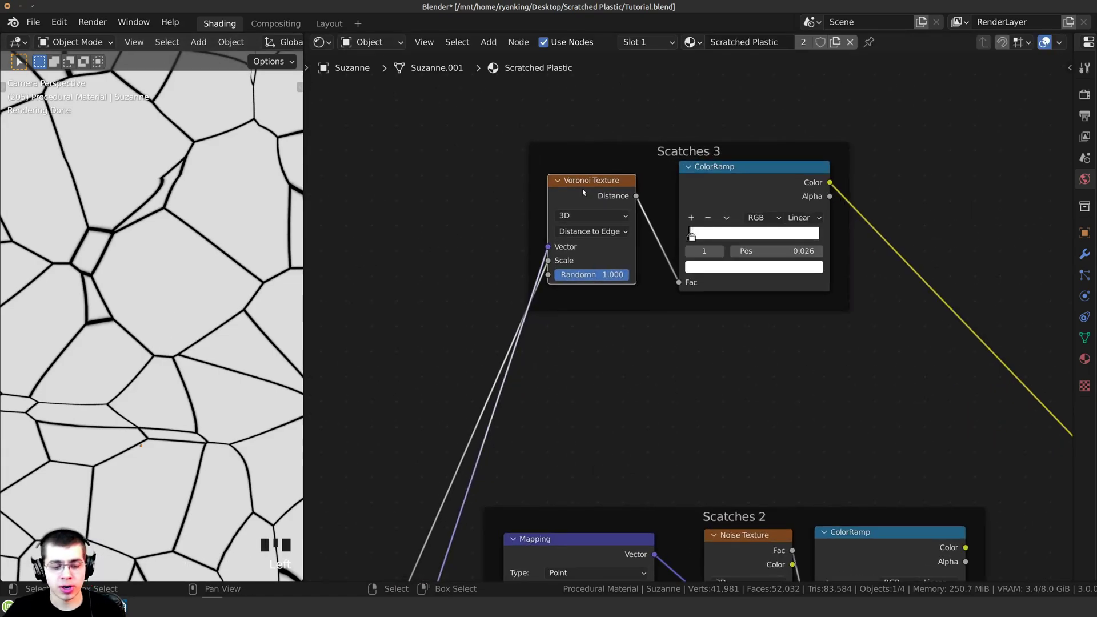
pyautogui.hotkey('shift', 'ctrl', 'd')
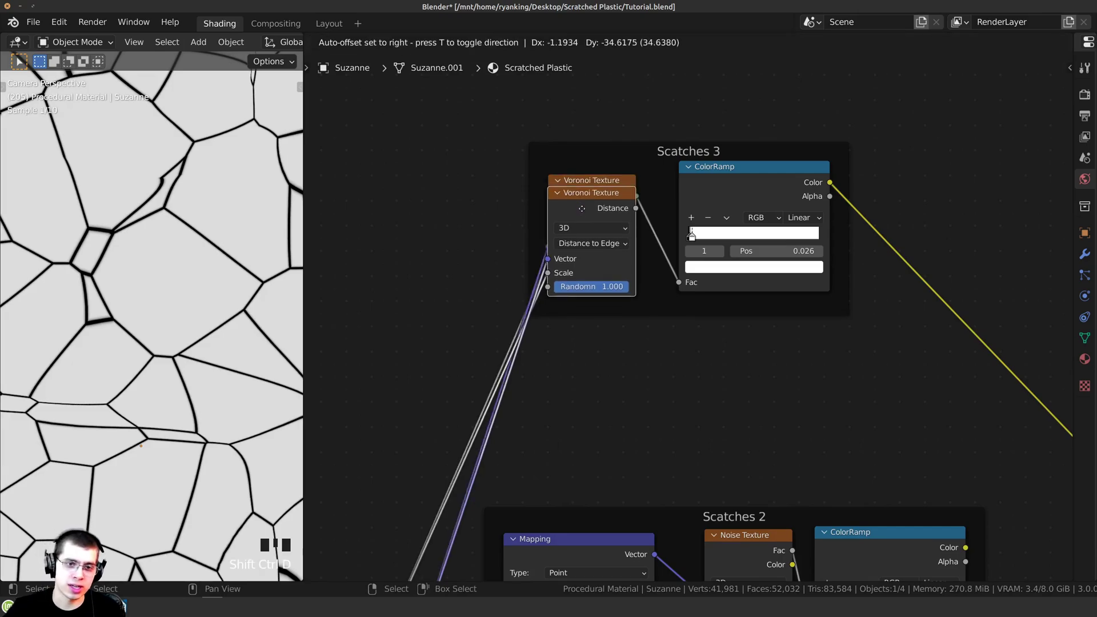
pyautogui.click(588, 316)
pyautogui.scroll(-4, 571, 331)
pyautogui.moveTo(534, 354); pyautogui.dragTo(589, 381, button='middle')
pyautogui.scroll(4, 589, 382)
pyautogui.moveTo(589, 382); pyautogui.dragTo(578, 381)
pyautogui.scroll(3, 580, 377)
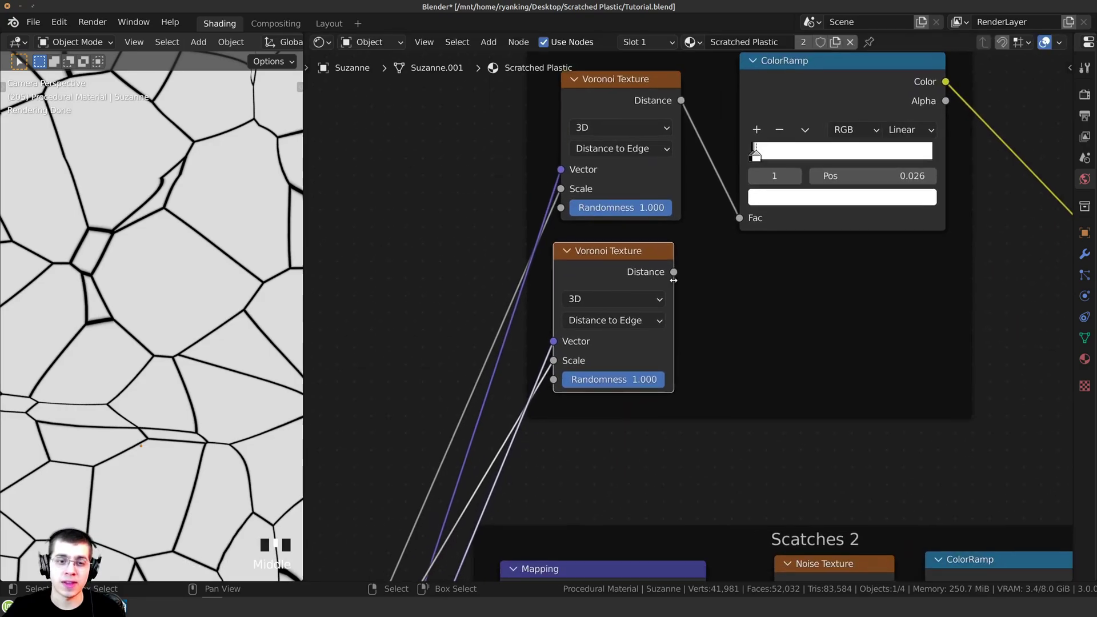
# - Set the duplicated Voronoi Texture's feature output to F1 and lower the node slightly for spacing
pyautogui.click(628, 318)
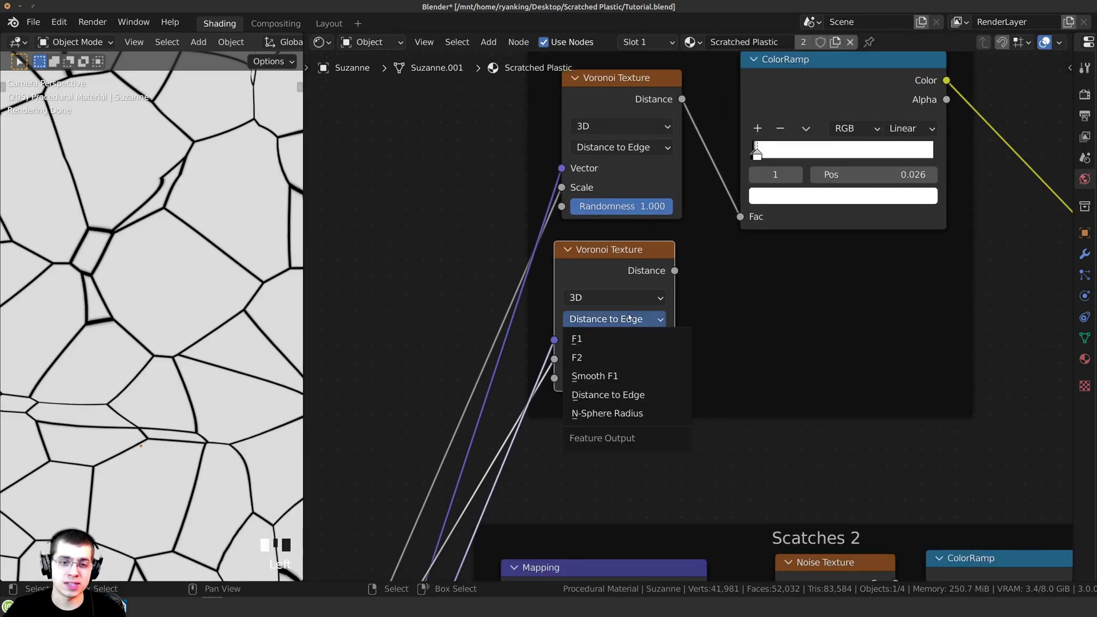
pyautogui.click(605, 337)
pyautogui.moveTo(612, 254); pyautogui.dragTo(613, 264)
pyautogui.scroll(-2, 733, 139)
pyautogui.moveTo(734, 137); pyautogui.dragTo(691, 174, button='middle')
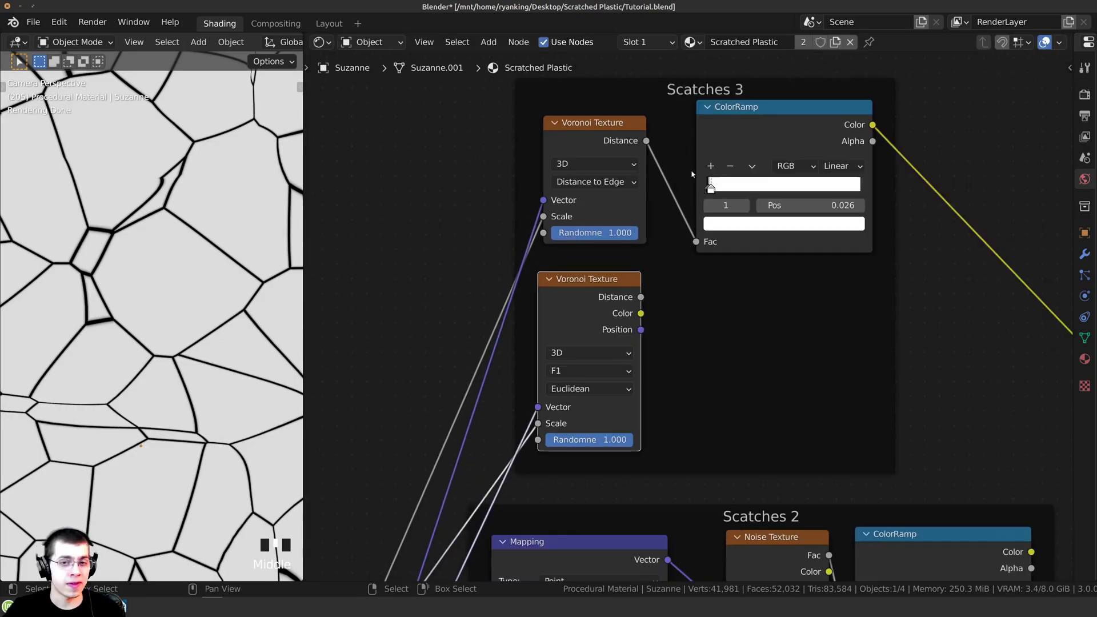
# - Duplicate the Scatches 3 ColorRamp beside the lower Voronoi Texture and connect that texture's Distance to the copy's Fac
pyautogui.click(735, 130)
pyautogui.hotkey('shift', 'd')
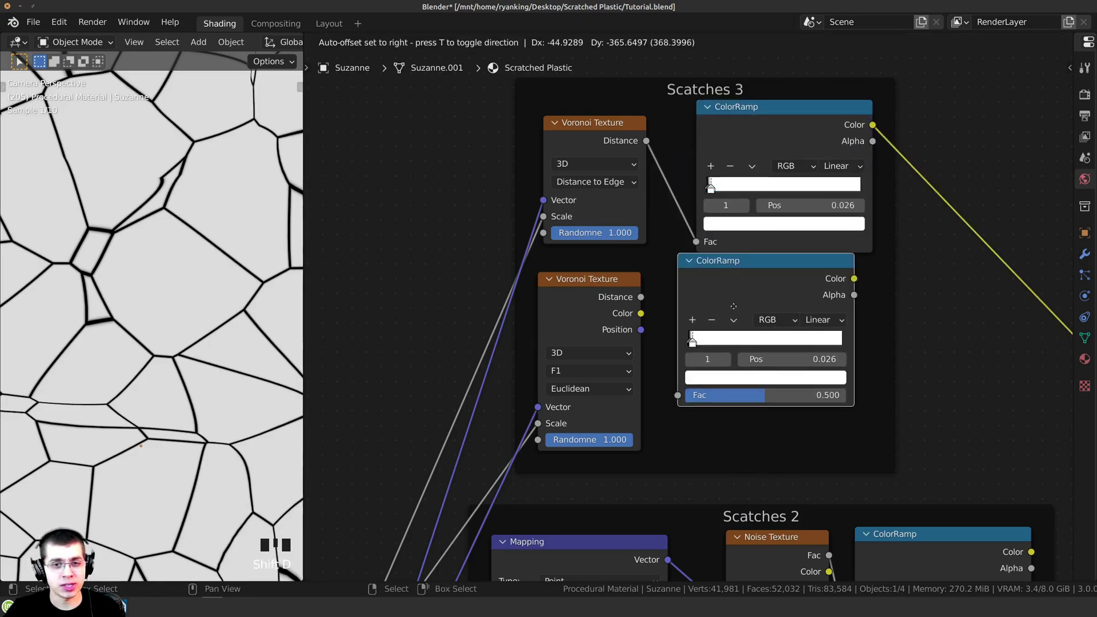
pyautogui.click(731, 301)
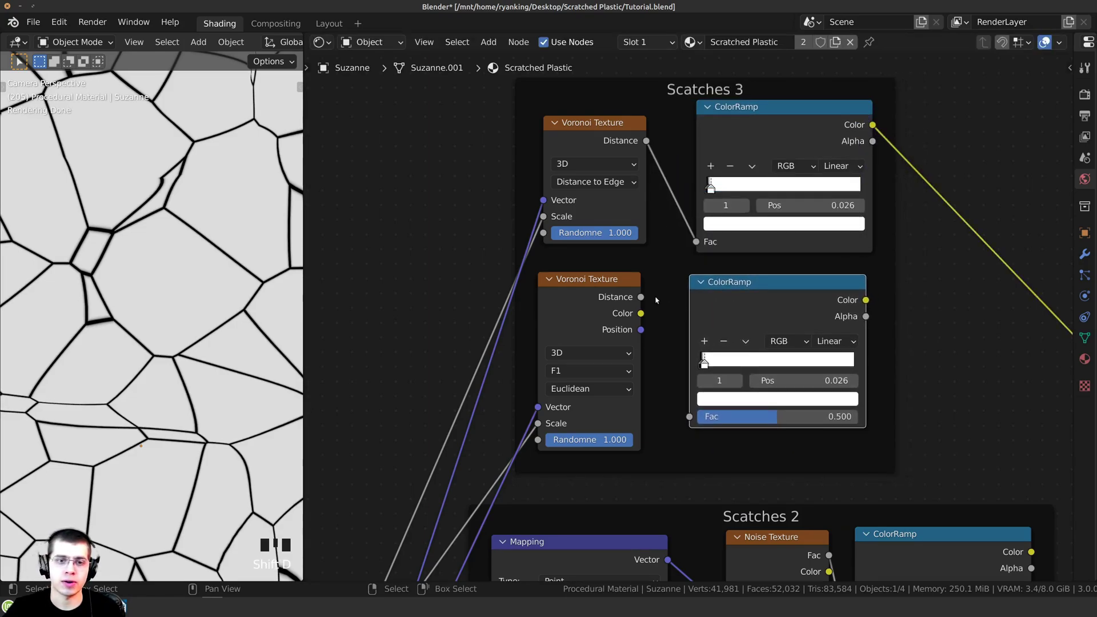
pyautogui.moveTo(641, 296); pyautogui.dragTo(646, 284)
pyautogui.moveTo(686, 341); pyautogui.dragTo(698, 415)
pyautogui.scroll(1, 753, 344)
pyautogui.moveTo(753, 345); pyautogui.dragTo(693, 341, button='middle')
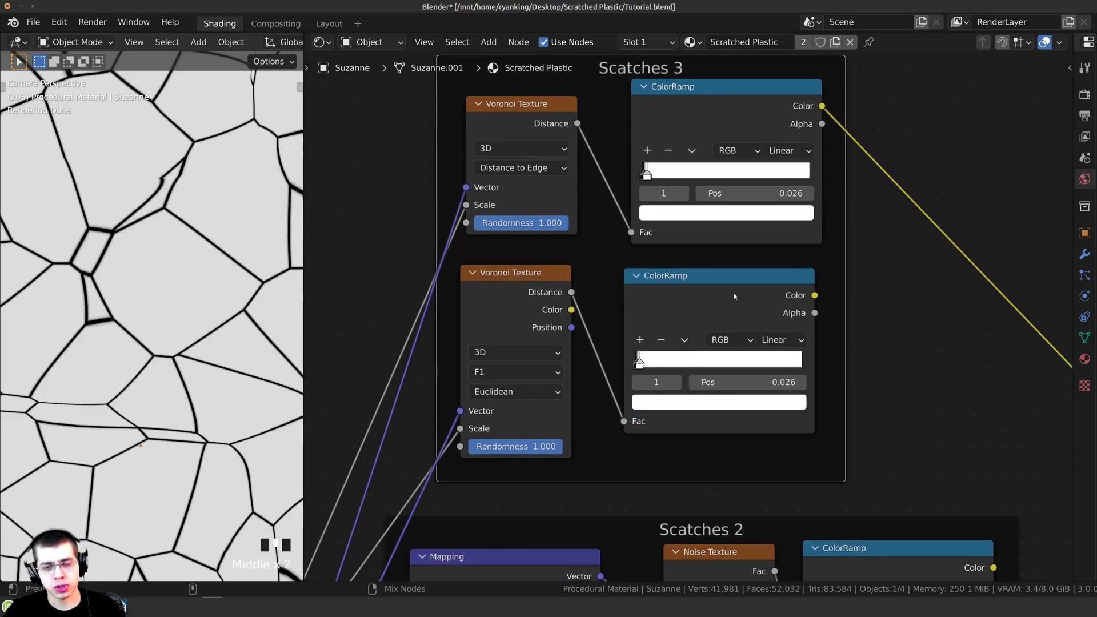
# - Preview the lower ColorRamp and sharpen its contrast, setting the black stop to 0.381 with the white stop just above it
pyautogui.scroll(1, 640, 316)
pyautogui.moveTo(643, 376); pyautogui.dragTo(750, 372)
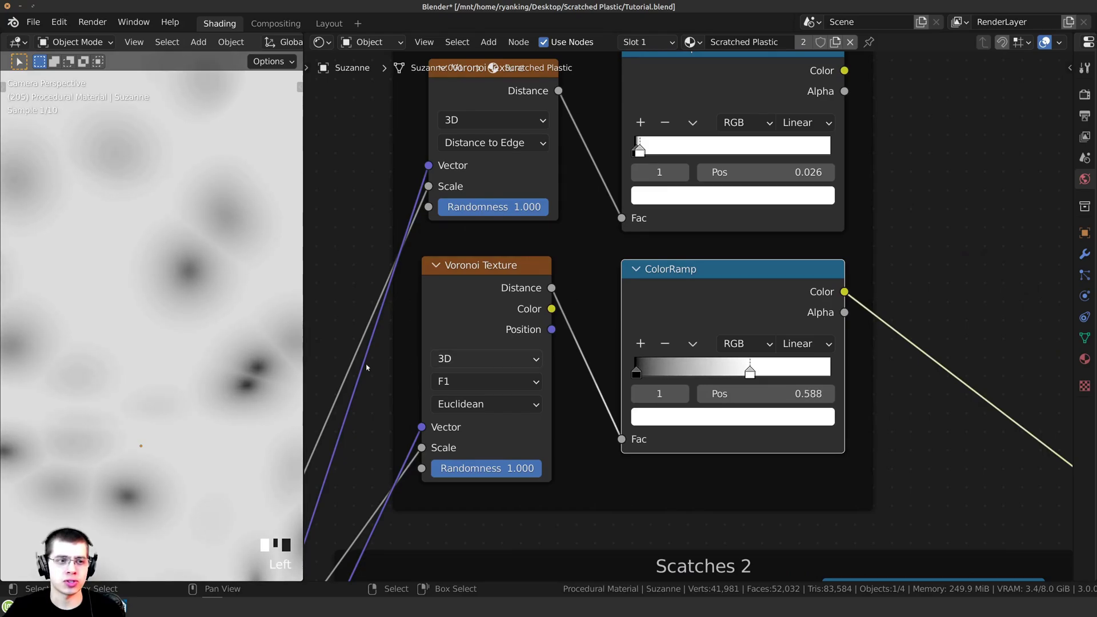
pyautogui.scroll(-7, 209, 325)
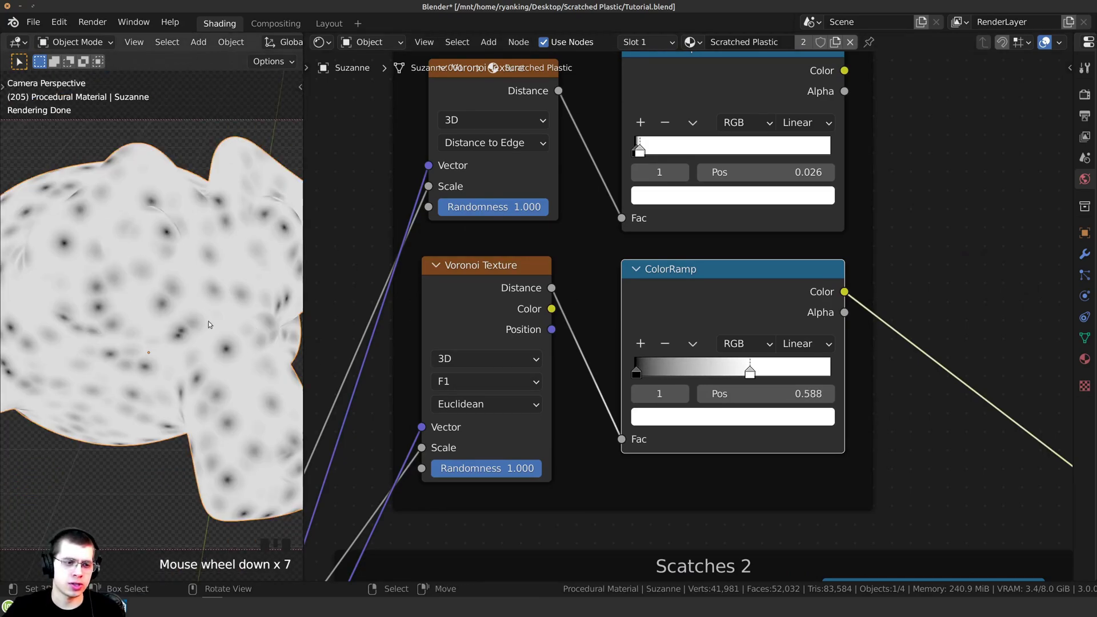
pyautogui.scroll(4, 640, 356)
pyautogui.moveTo(619, 388); pyautogui.dragTo(718, 392)
pyautogui.moveTo(661, 290); pyautogui.dragTo(674, 289)
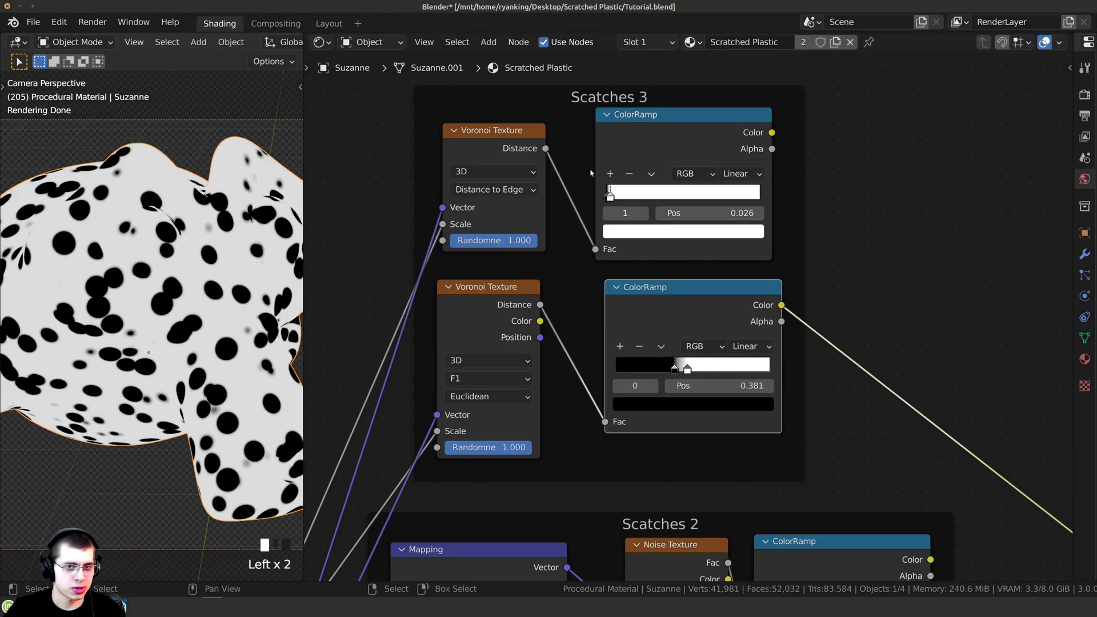
# - Compare the previews of the two Scatches 3 ColorRamps on the model, returning to the upper one
pyautogui.keyDown('ctrl'); pyautogui.keyDown('shift'); pyautogui.click(634, 130); pyautogui.keyUp('shift'); pyautogui.keyUp('ctrl')
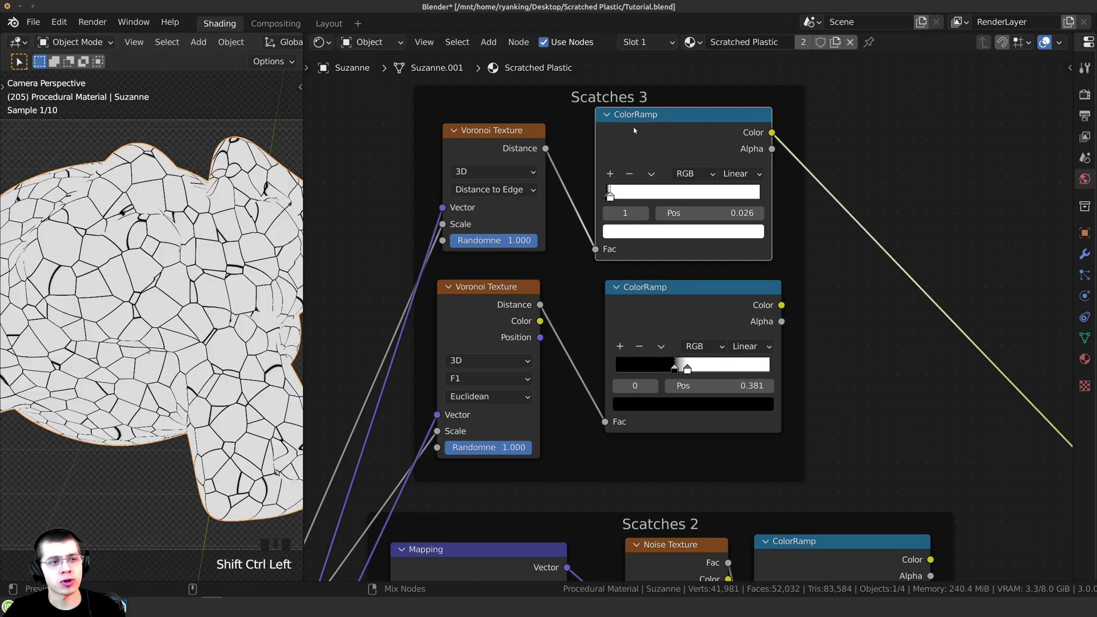
pyautogui.keyDown('ctrl'); pyautogui.keyDown('shift'); pyautogui.click(677, 309); pyautogui.keyUp('shift'); pyautogui.keyUp('ctrl')
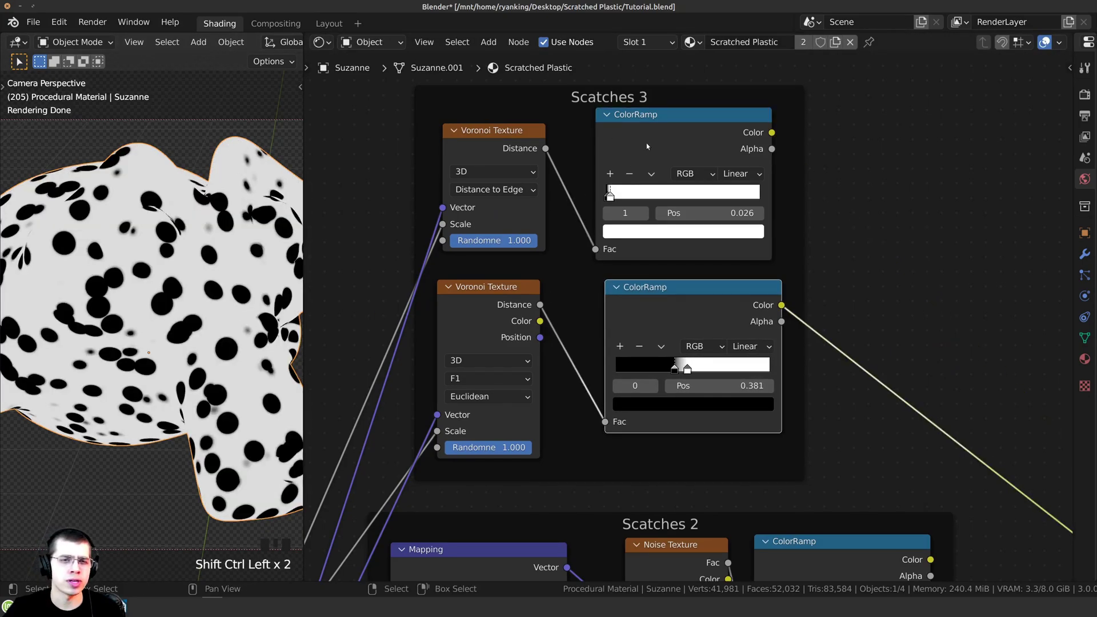
pyautogui.keyDown('ctrl'); pyautogui.keyDown('shift'); pyautogui.click(634, 131); pyautogui.keyUp('shift'); pyautogui.keyUp('ctrl')
# - Insert a Math node set to Add after the upper ColorRamp's Color output and arrange it inside the Scatches 3 frame
pyautogui.moveTo(873, 98); pyautogui.dragTo(743, 109, button='middle')
pyautogui.hotkey('shift', 'a')
pyautogui.click(744, 109)
pyautogui.write('mah')
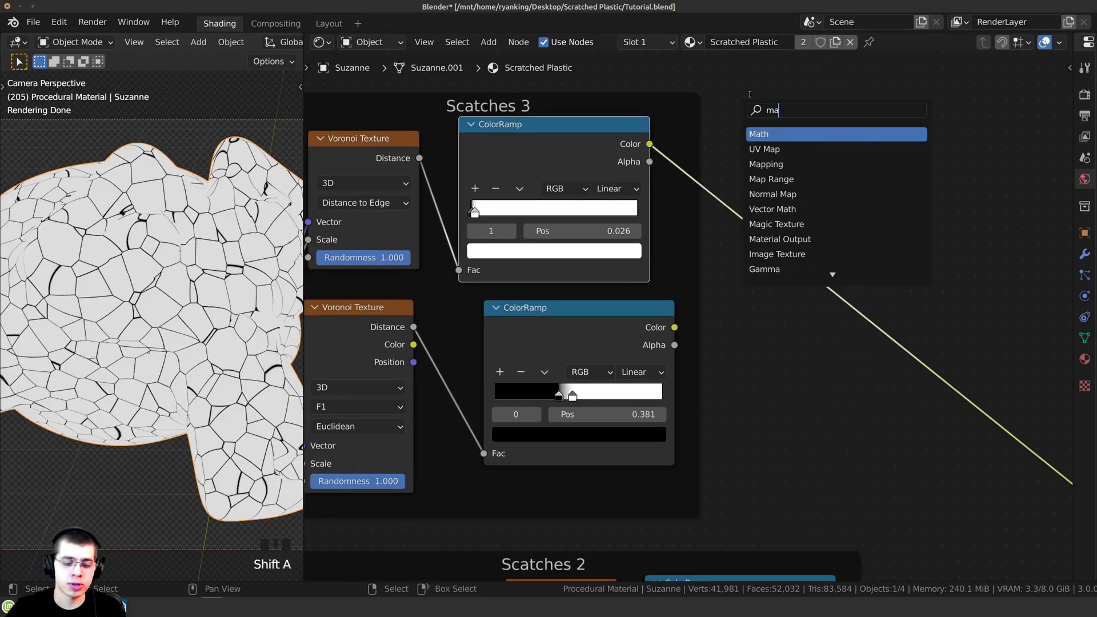
pyautogui.click(770, 136)
pyautogui.click(780, 231)
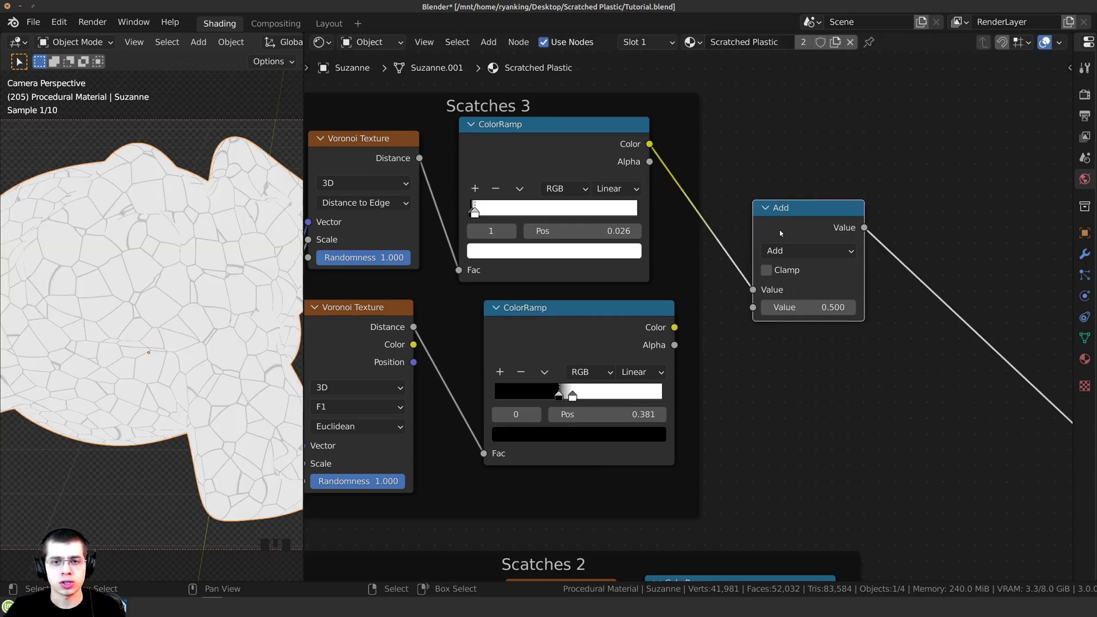
pyautogui.moveTo(781, 232)
pyautogui.mouseDown()
pyautogui.moveTo(768, 220)
pyautogui.moveTo(680, 213)
pyautogui.moveTo(773, 222)
pyautogui.mouseUp()
pyautogui.moveTo(623, 189); pyautogui.dragTo(620, 181, button='middle')
pyautogui.moveTo(606, 132); pyautogui.dragTo(623, 133)
pyautogui.moveTo(774, 202); pyautogui.dragTo(787, 199)
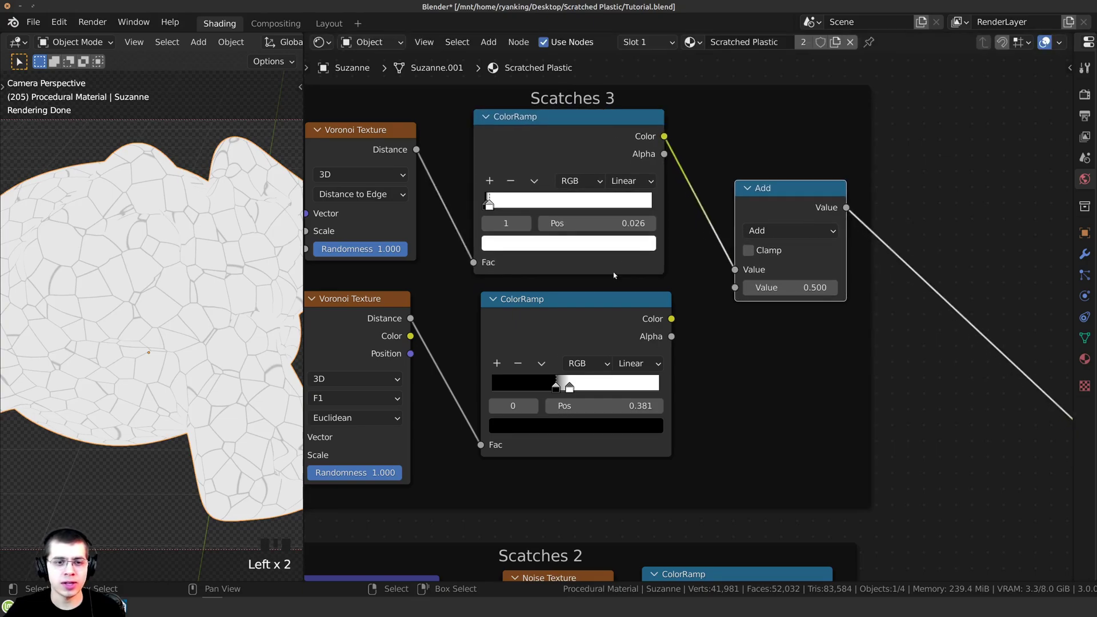
# - Connect the lower Scatches 3 ColorRamp's Color output to the Add node's second Value input
pyautogui.moveTo(608, 299); pyautogui.dragTo(604, 296)
pyautogui.moveTo(667, 315); pyautogui.dragTo(734, 285)
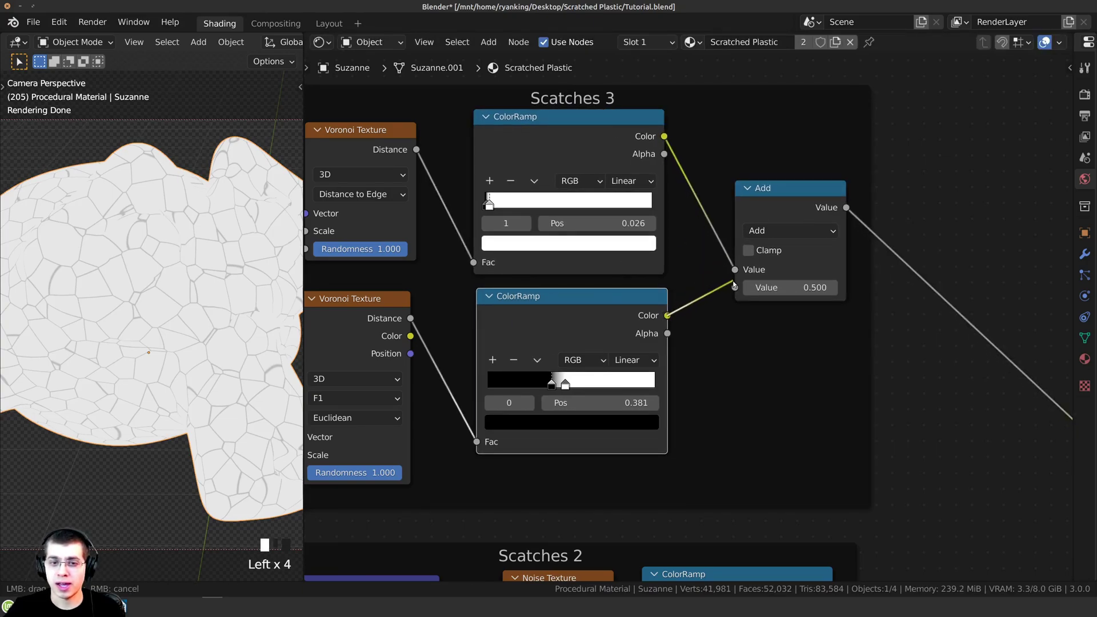
pyautogui.moveTo(750, 276); pyautogui.dragTo(736, 275, button='middle')
pyautogui.scroll(4, 743, 268)
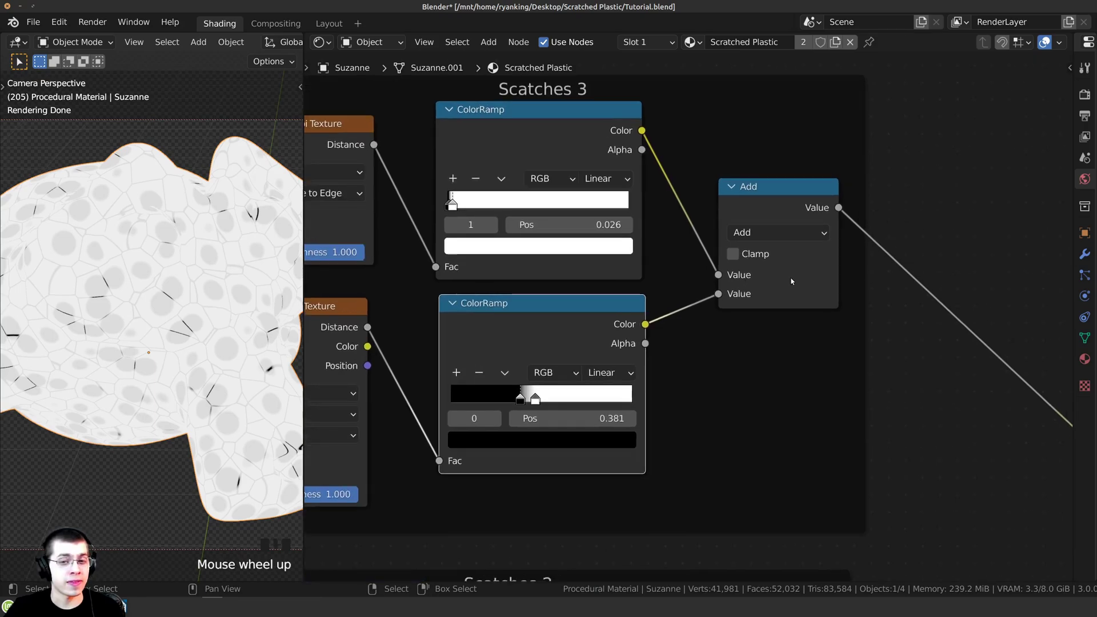
# - Enable Clamp on the Scatches 3 Add node, comparing the clamped and unclamped scratches on the model
pyautogui.moveTo(796, 246); pyautogui.dragTo(798, 247, button='middle')
pyautogui.click(747, 239)
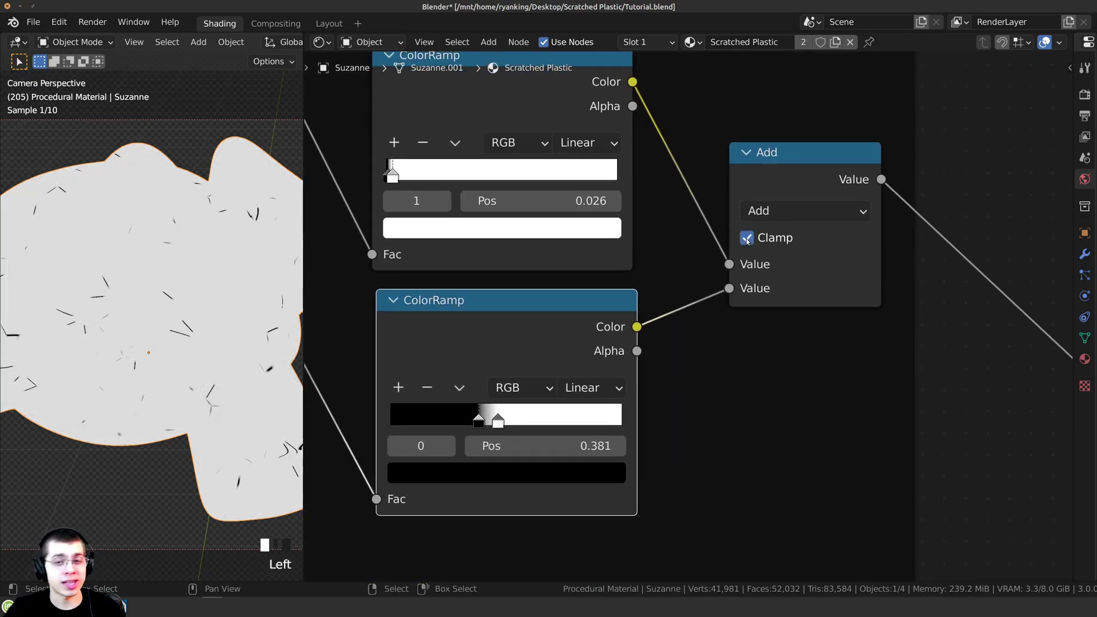
pyautogui.click(747, 238)
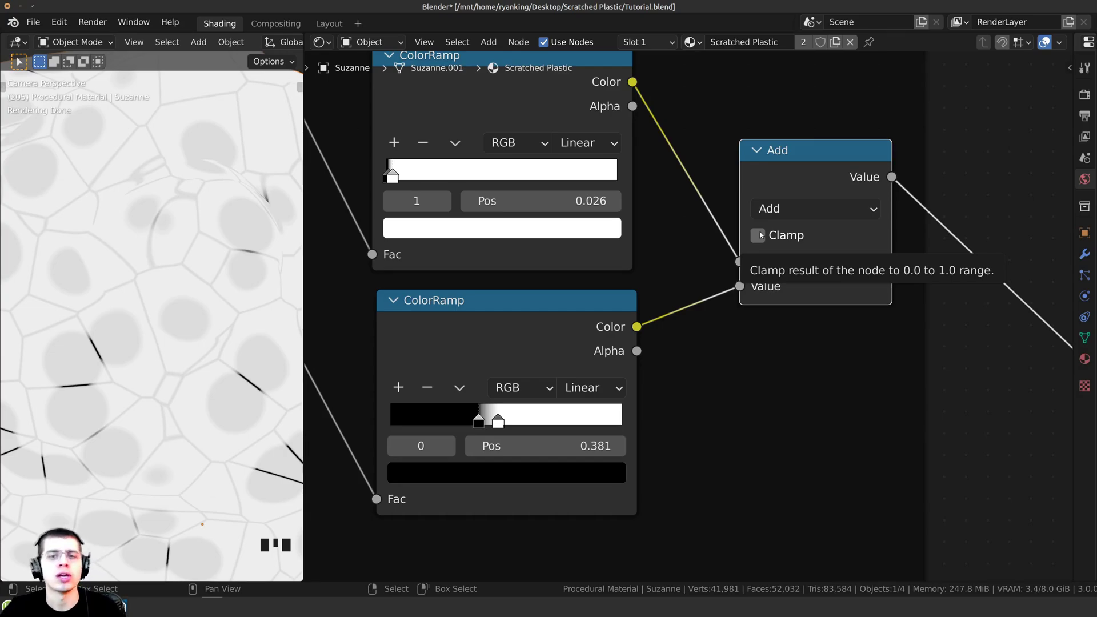
pyautogui.click(759, 235)
pyautogui.scroll(4, 152, 313)
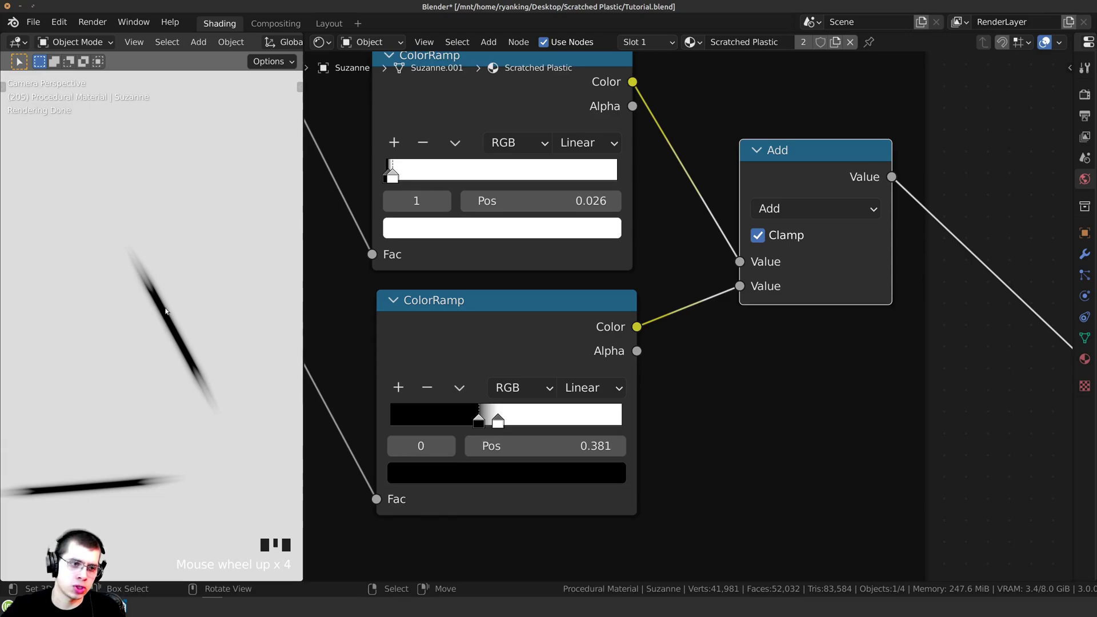
pyautogui.scroll(-4, 161, 305)
pyautogui.keyDown('shift'); pyautogui.moveTo(138, 272); pyautogui.dragTo(167, 228, button='middle'); pyautogui.keyUp('shift')
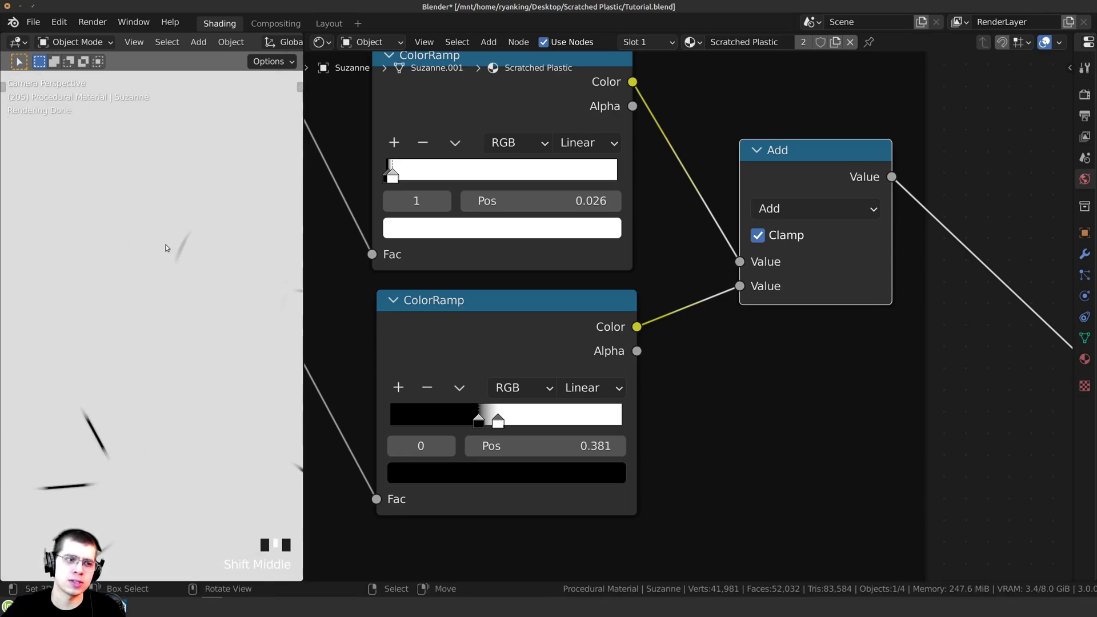
pyautogui.click(763, 235)
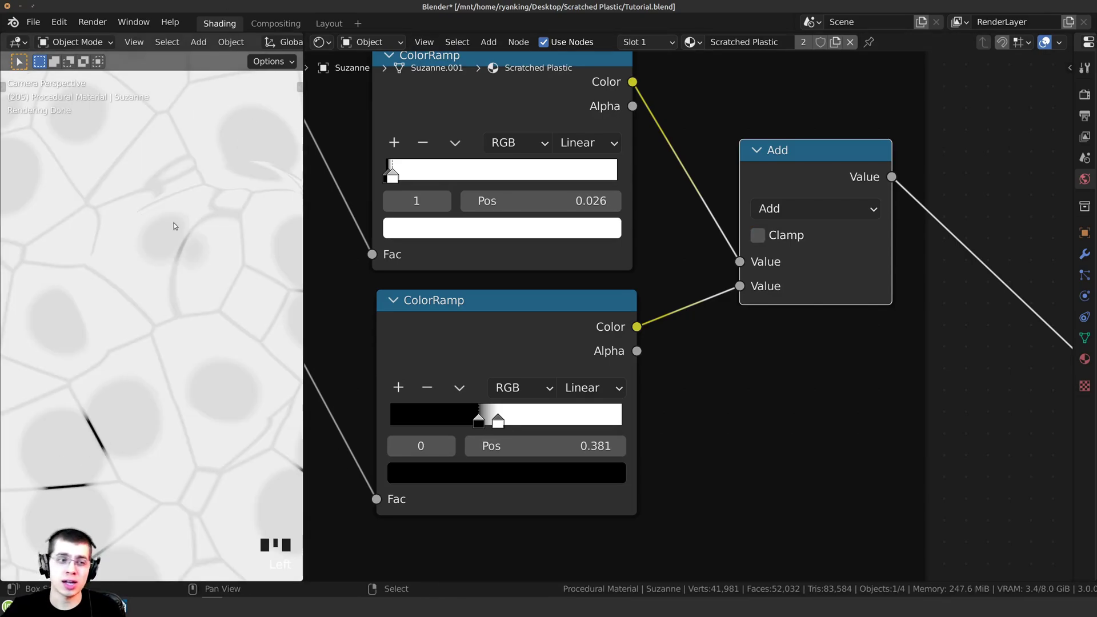
pyautogui.scroll(4, 183, 250)
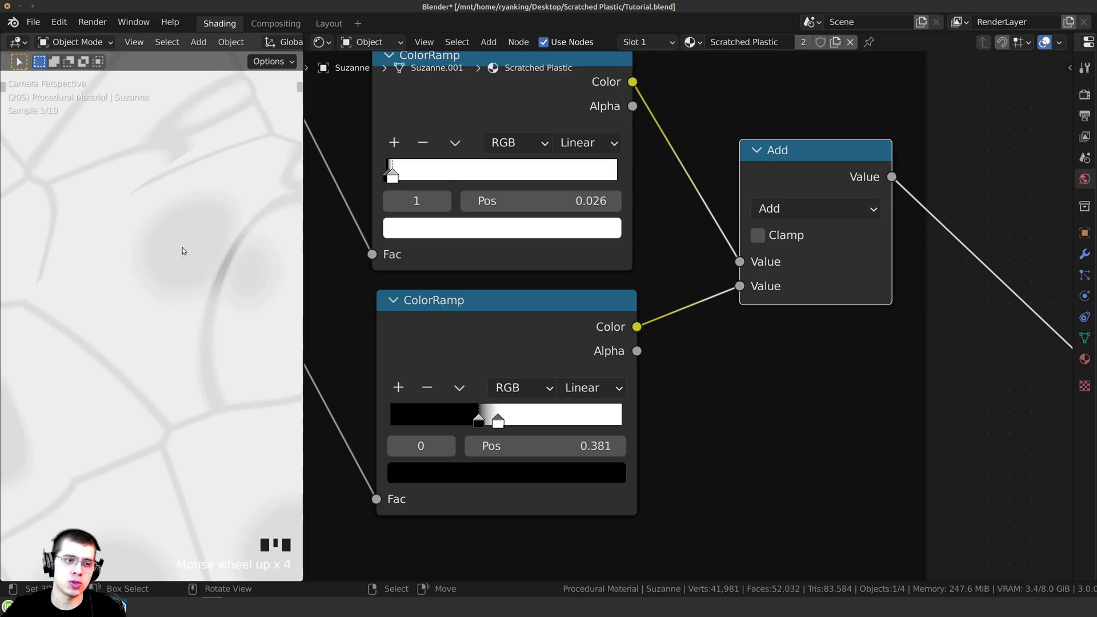
pyautogui.click(758, 235)
pyautogui.moveTo(790, 152); pyautogui.dragTo(801, 153)
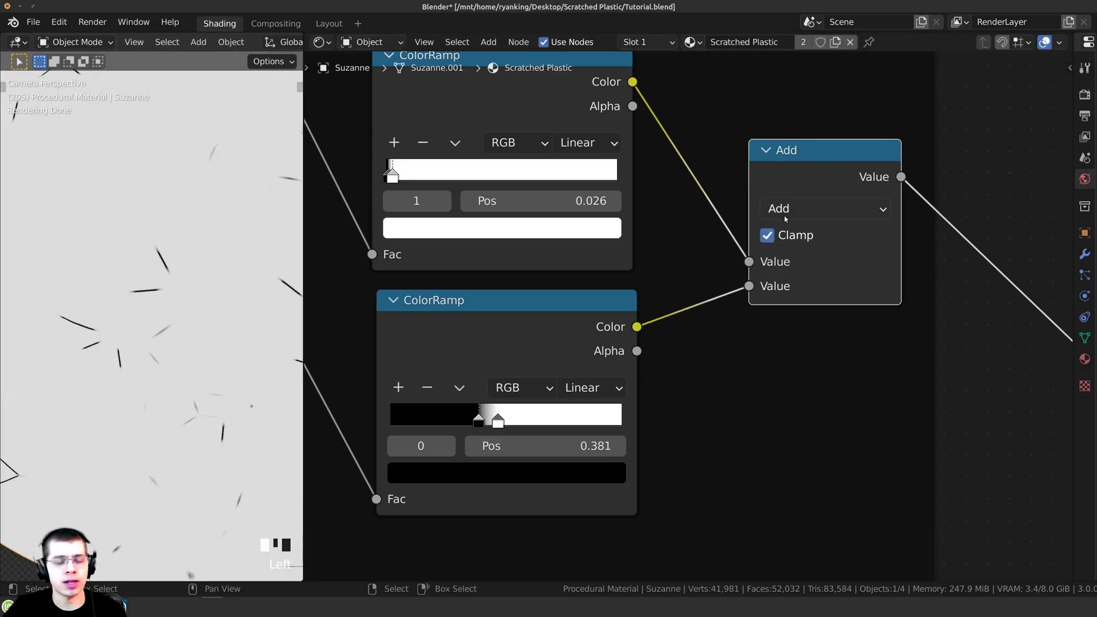
# - Examine the clamped Scatches 3 pattern across the model's surface
pyautogui.scroll(-5, 795, 276)
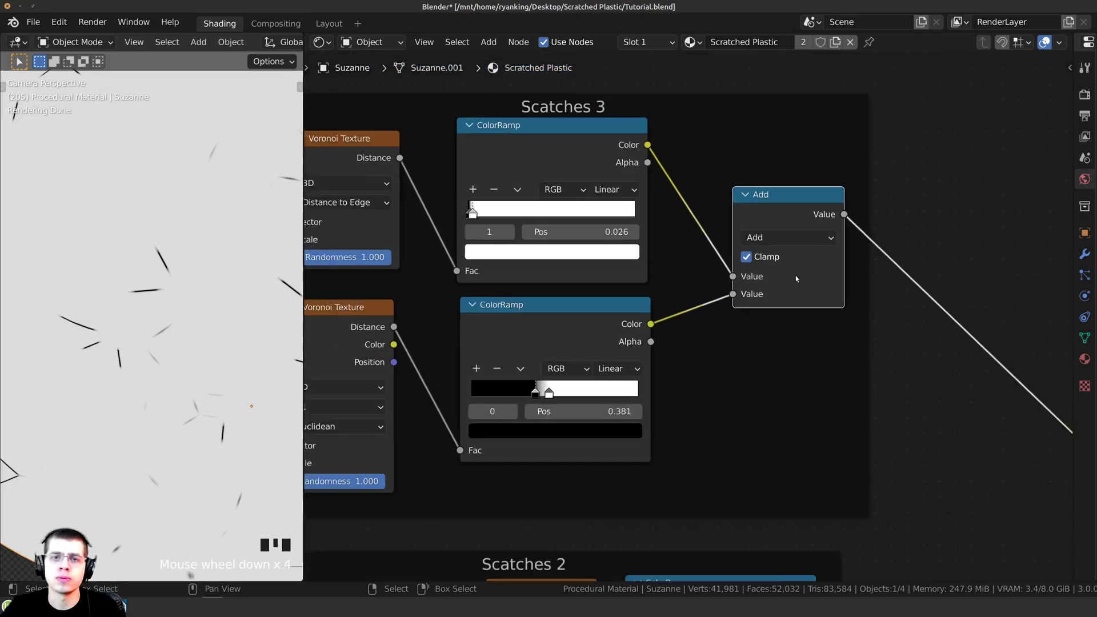
pyautogui.moveTo(796, 277); pyautogui.dragTo(769, 272, button='middle')
pyautogui.scroll(-5, 188, 297)
pyautogui.keyDown('shift'); pyautogui.moveTo(189, 297); pyautogui.dragTo(172, 275, button='middle'); pyautogui.keyUp('shift')
pyautogui.scroll(5, 182, 306)
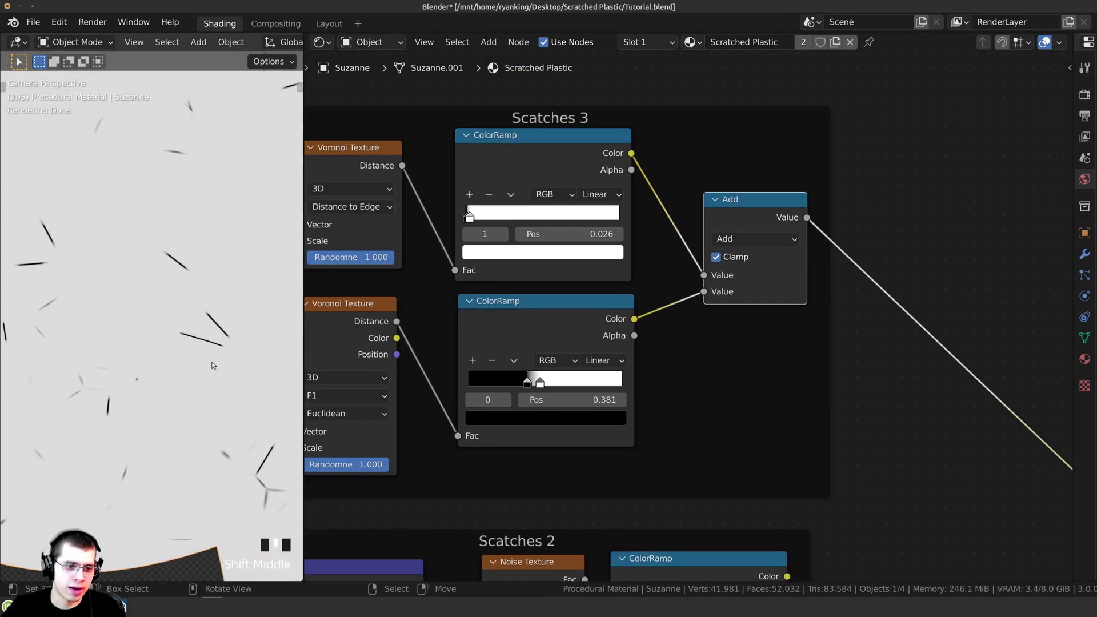
pyautogui.scroll(-4, 213, 365)
pyautogui.scroll(5, 514, 269)
pyautogui.moveTo(543, 174); pyautogui.dragTo(614, 303, button='middle')
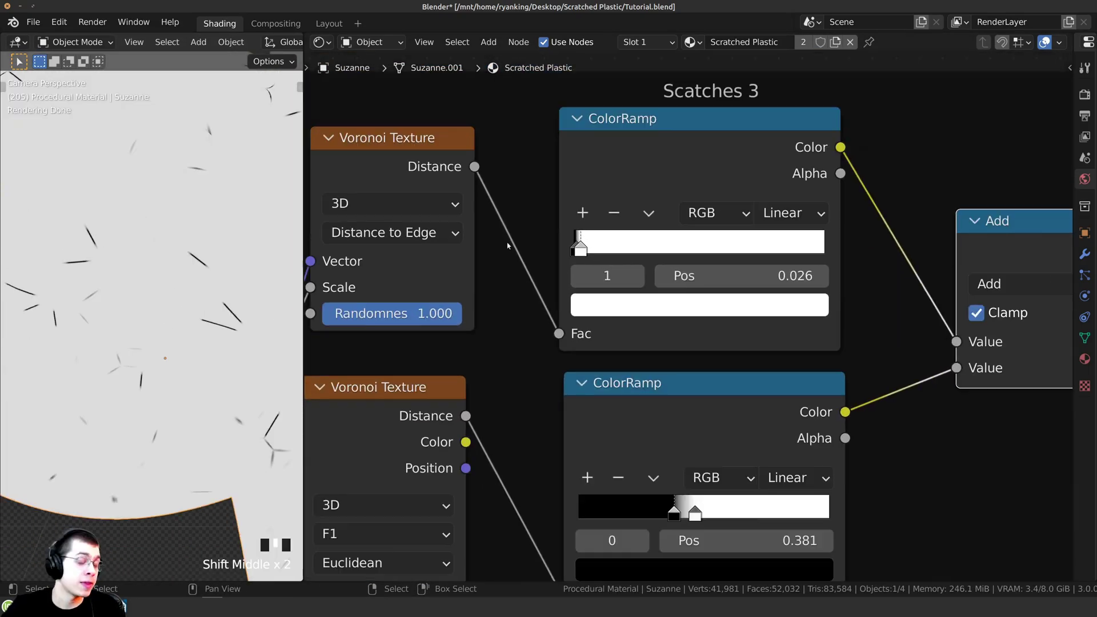
pyautogui.scroll(2, 613, 292)
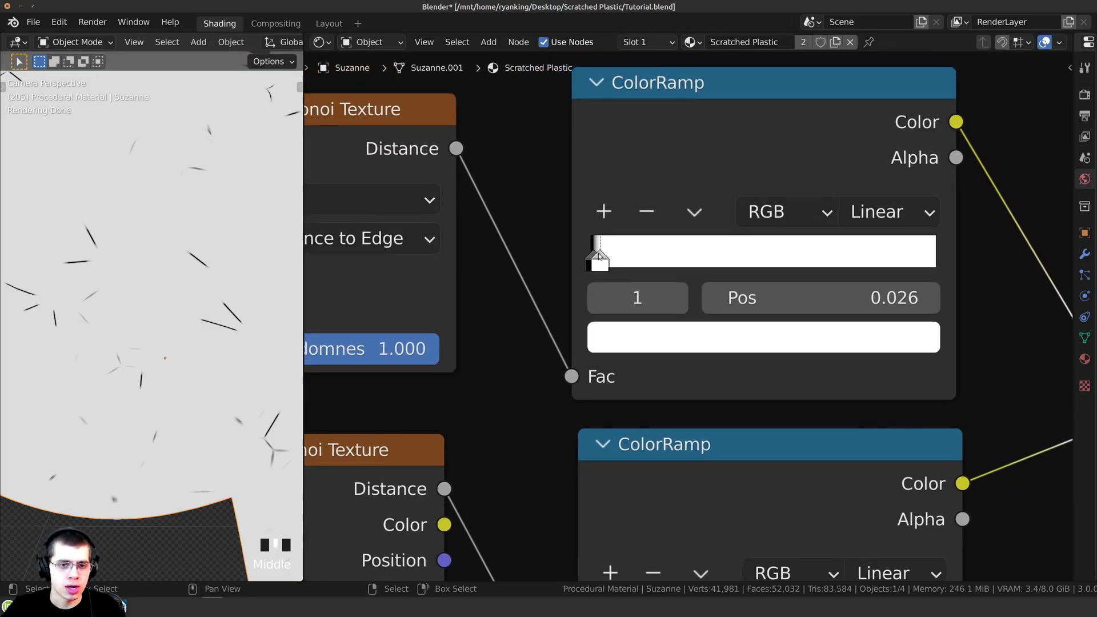
pyautogui.moveTo(599, 256)
pyautogui.mouseDown()
pyautogui.moveTo(647, 264)
pyautogui.moveTo(607, 269)
pyautogui.mouseUp()
pyautogui.scroll(-2, 687, 386)
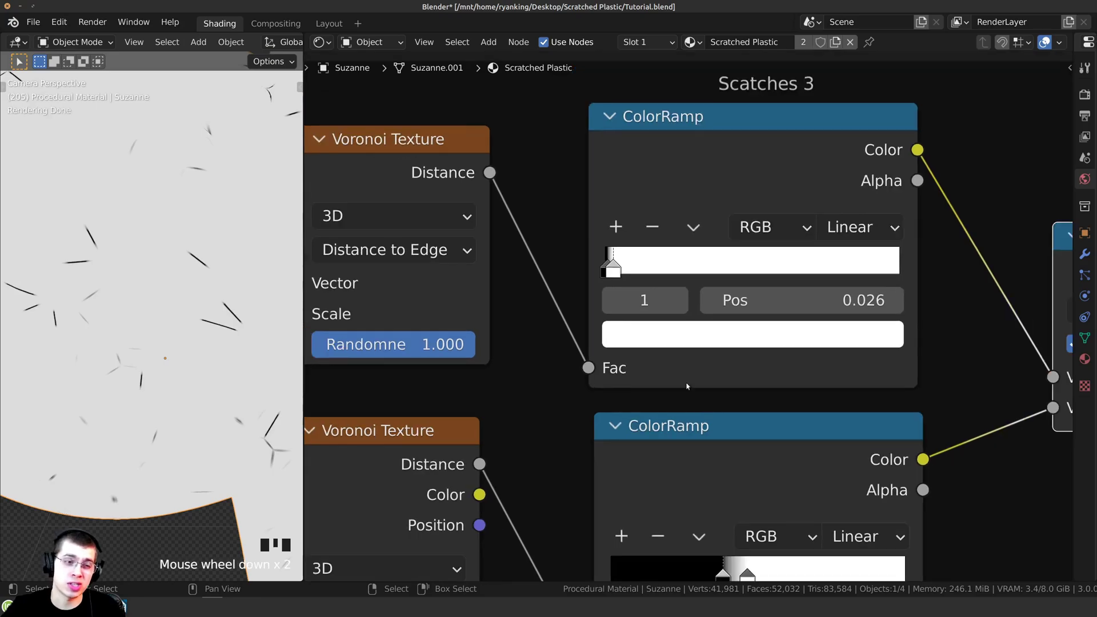
pyautogui.moveTo(687, 386); pyautogui.dragTo(714, 267, button='middle')
pyautogui.moveTo(713, 309); pyautogui.dragTo(774, 286)
pyautogui.rightClick(775, 283)
pyautogui.scroll(-6, 776, 280)
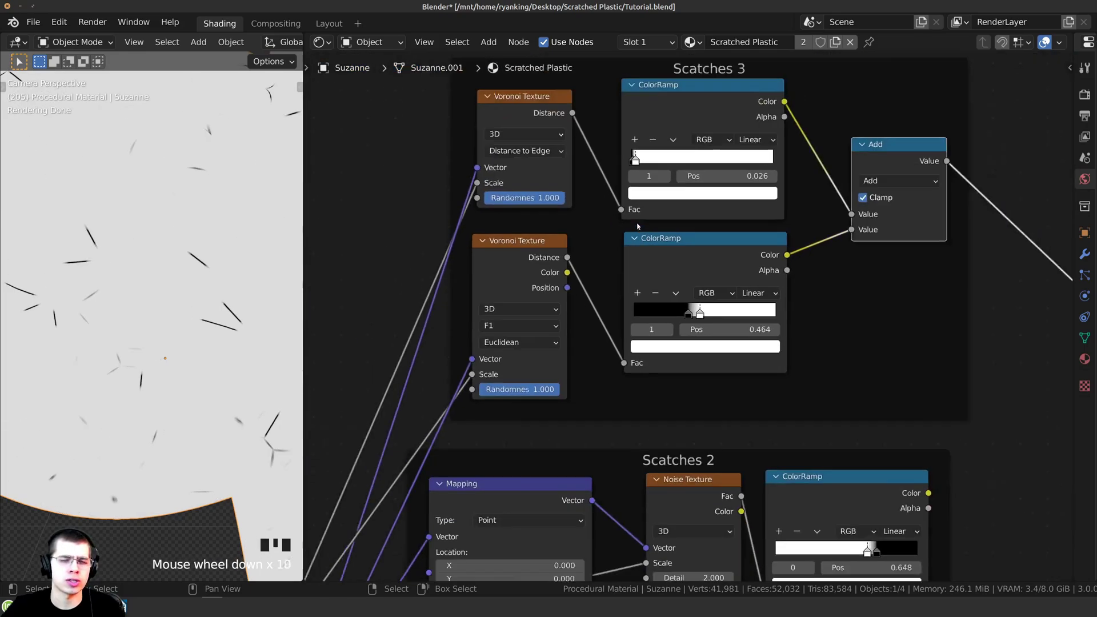
# - Duplicate the Scatches 3 frame with all its nodes and incoming links, placing the copy above the original
pyautogui.moveTo(782, 215); pyautogui.dragTo(779, 216)
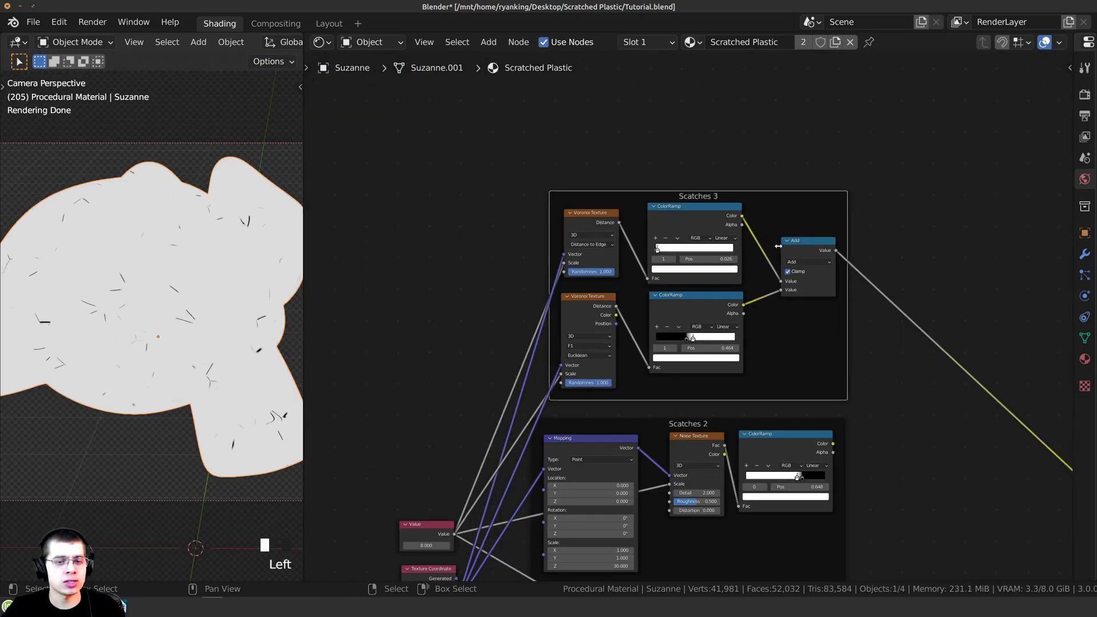
pyautogui.moveTo(637, 343); pyautogui.dragTo(633, 336, button='middle')
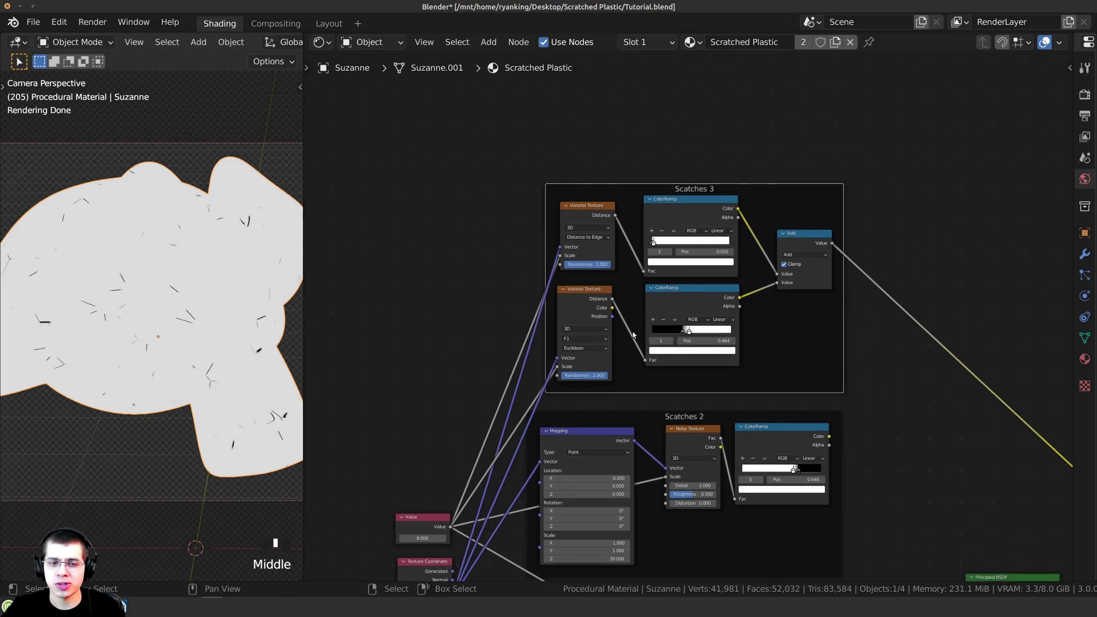
pyautogui.hotkey('alt', 'a')
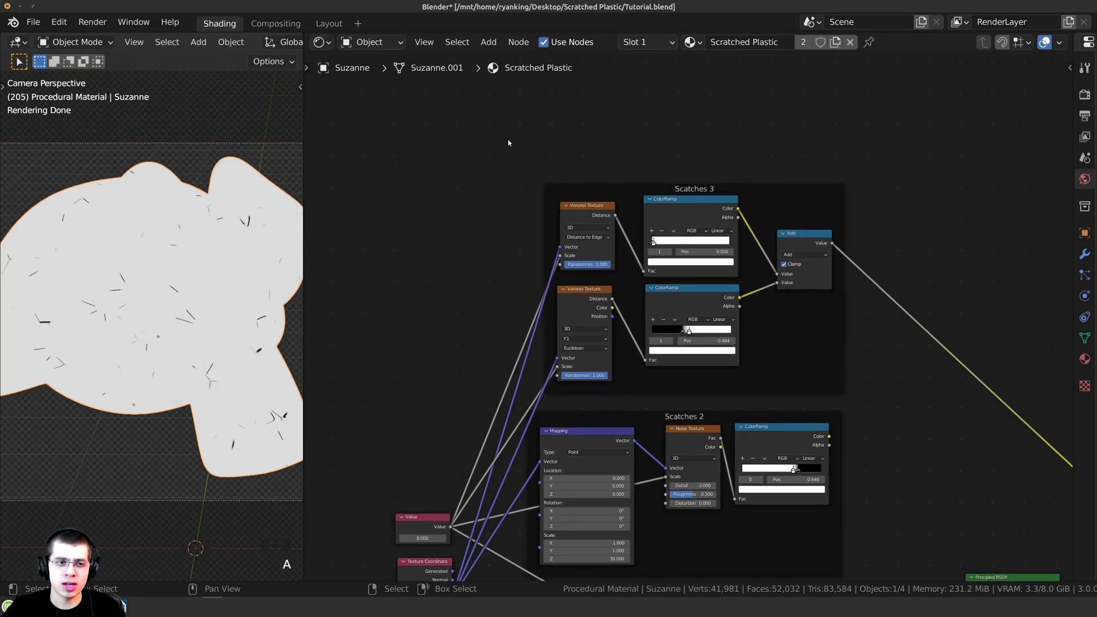
pyautogui.press('b')
pyautogui.moveTo(490, 108); pyautogui.dragTo(947, 400)
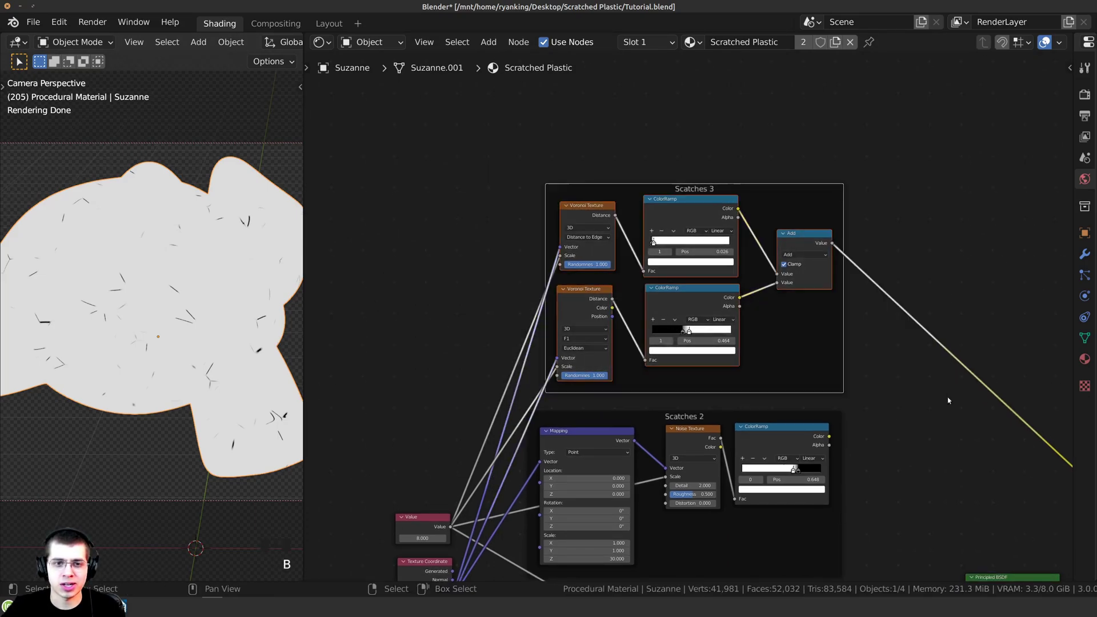
pyautogui.moveTo(746, 355); pyautogui.dragTo(749, 390, button='middle')
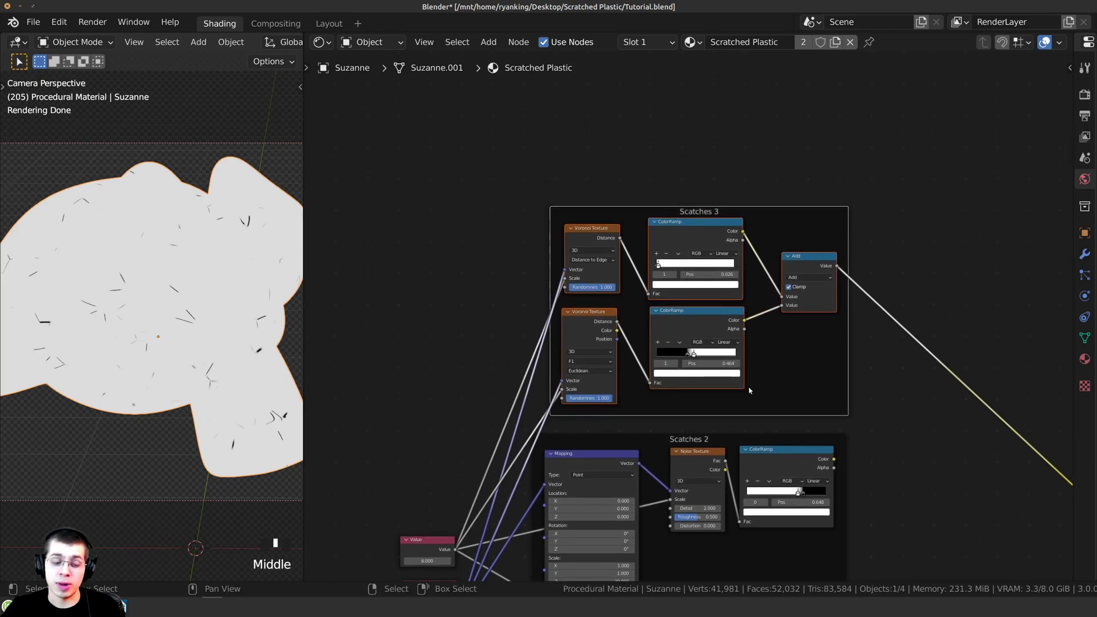
pyautogui.hotkey('shift', 'ctrl', 'd')
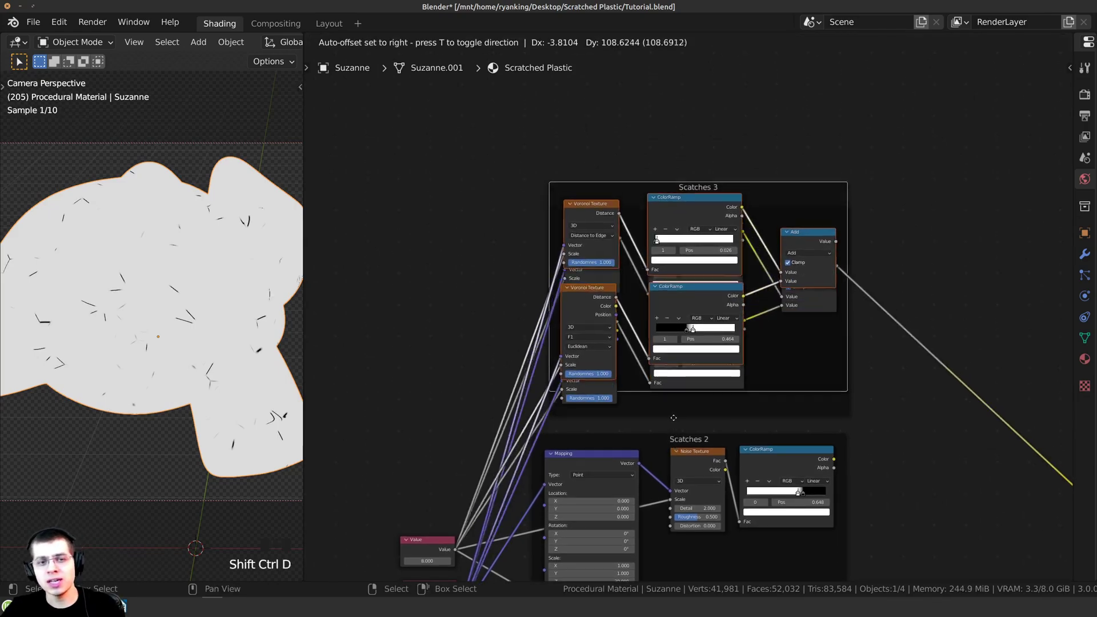
pyautogui.click(683, 227)
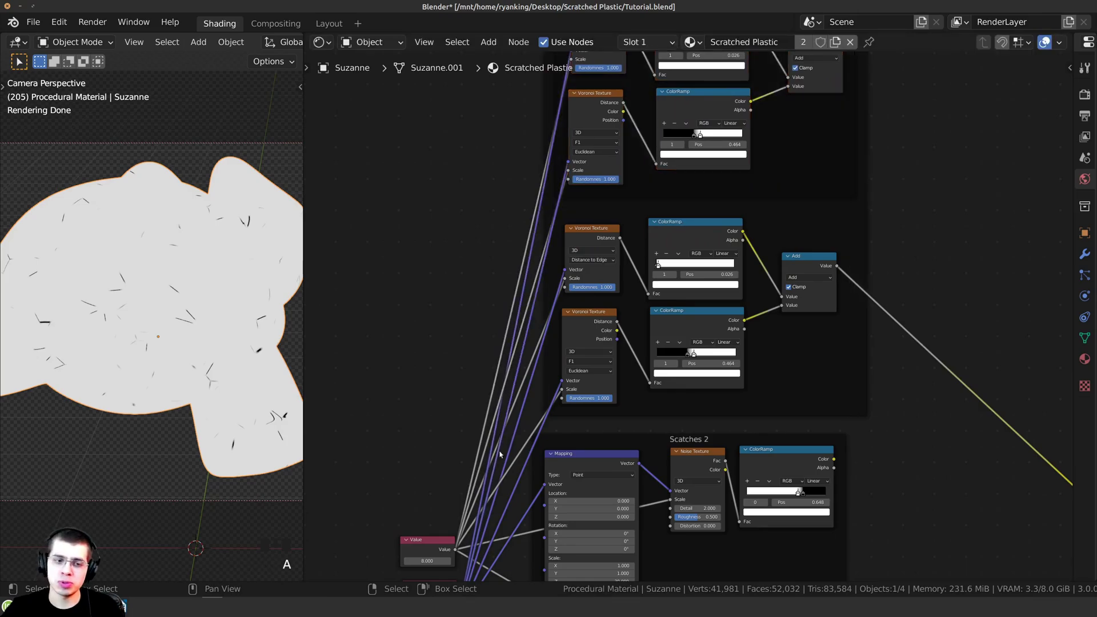
# - Move the Value and Texture Coordinate nodes up beside the Voronoi scratch groups
pyautogui.scroll(-2, 450, 515)
pyautogui.moveTo(451, 515); pyautogui.dragTo(399, 314)
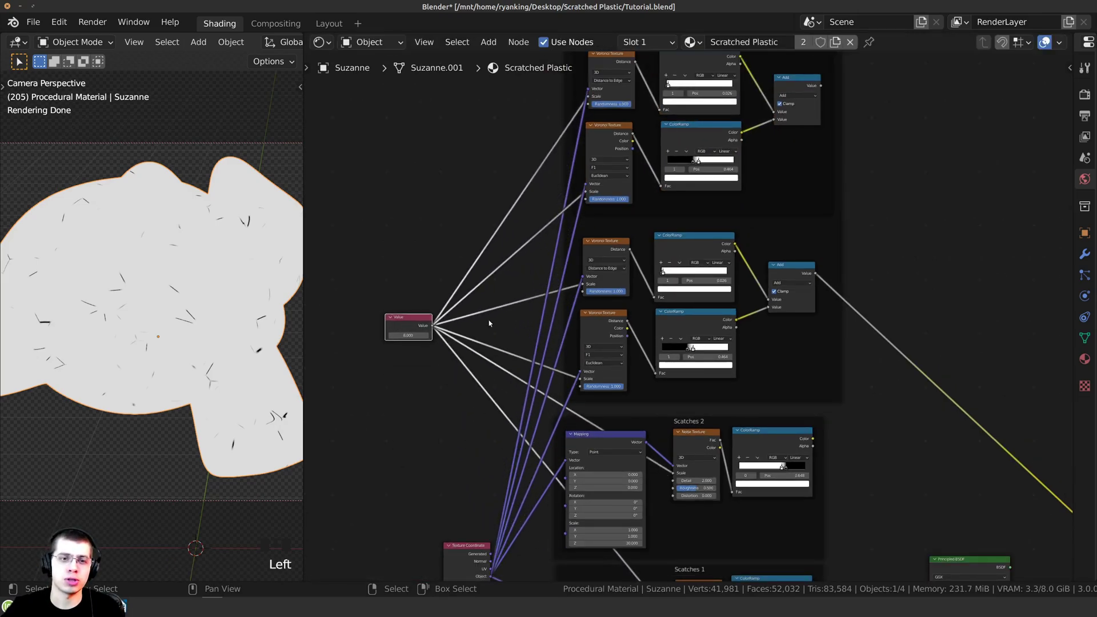
pyautogui.moveTo(467, 546); pyautogui.dragTo(408, 355)
pyautogui.scroll(-3, 682, 550)
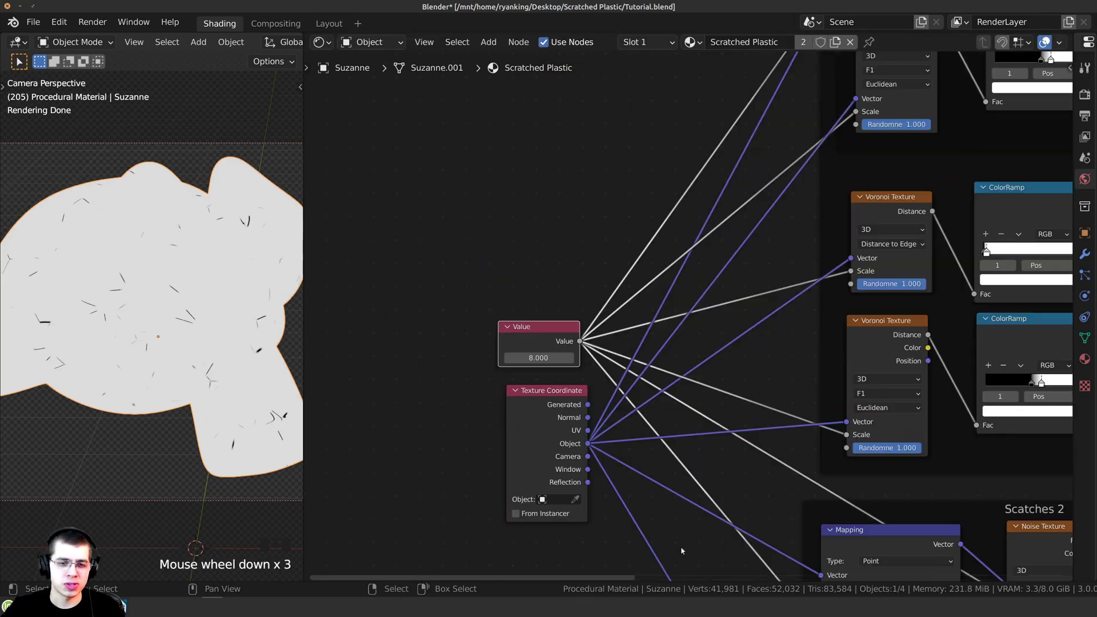
# - Check the shared Value node's links into the Scale inputs of both Voronoi groups
pyautogui.scroll(-4, 857, 276)
pyautogui.moveTo(857, 276); pyautogui.dragTo(784, 318, button='middle')
pyautogui.scroll(5, 634, 338)
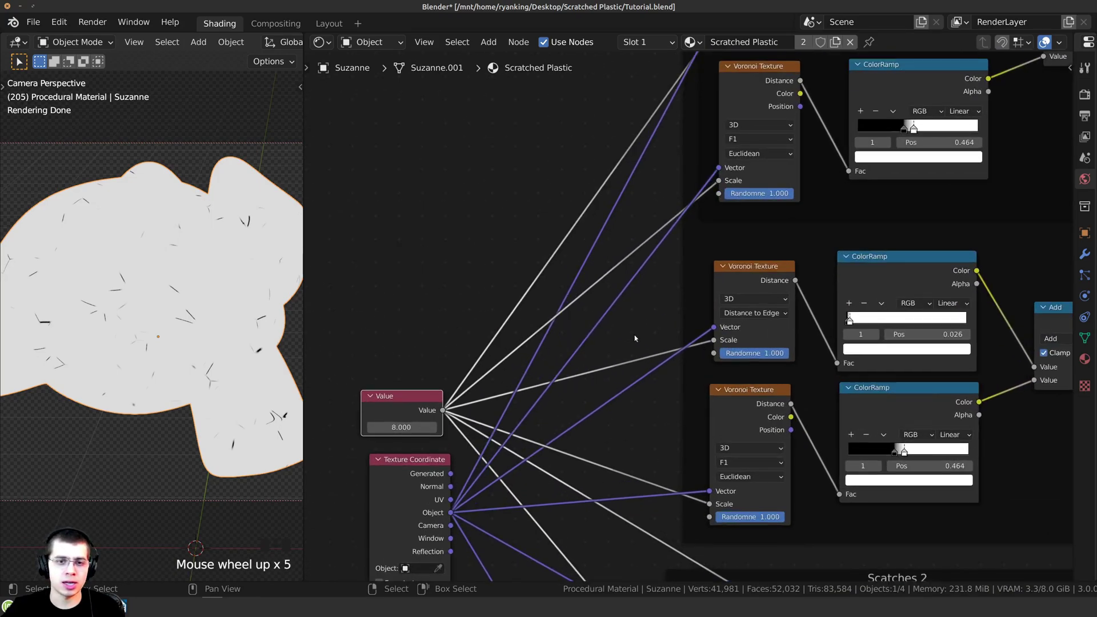
pyautogui.moveTo(672, 346); pyautogui.dragTo(581, 358, button='middle')
pyautogui.scroll(2, 390, 393)
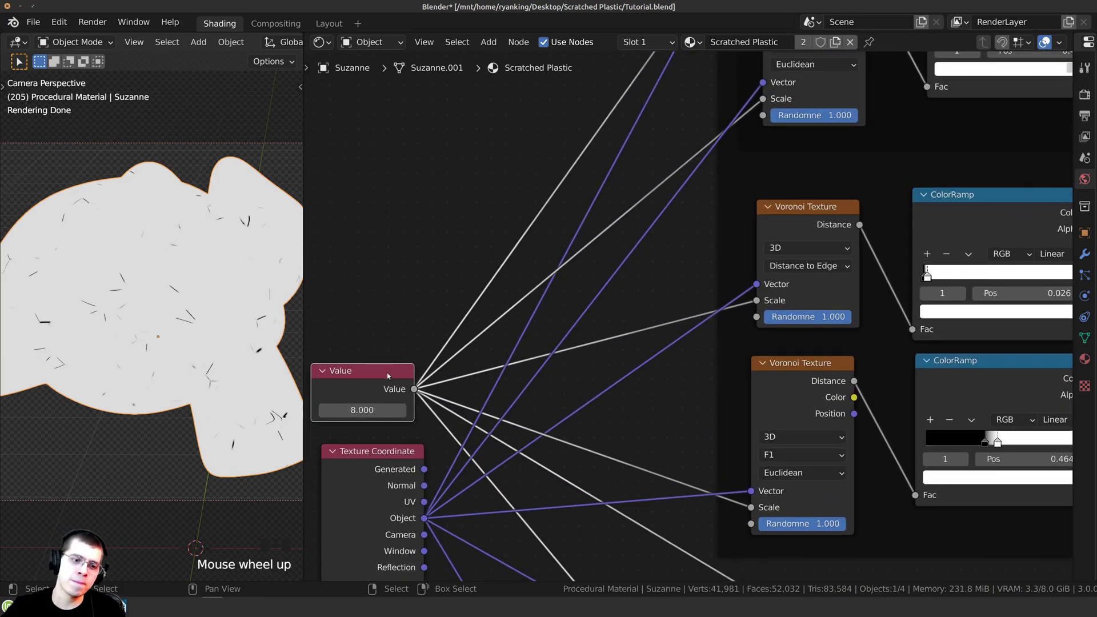
pyautogui.click(389, 392)
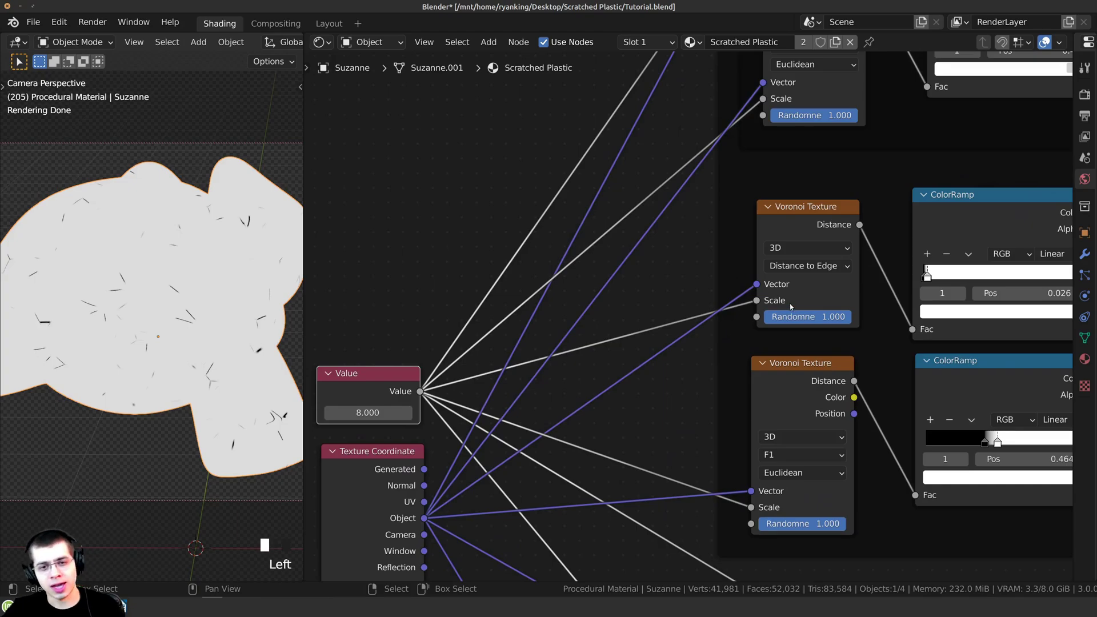
pyautogui.click(368, 412)
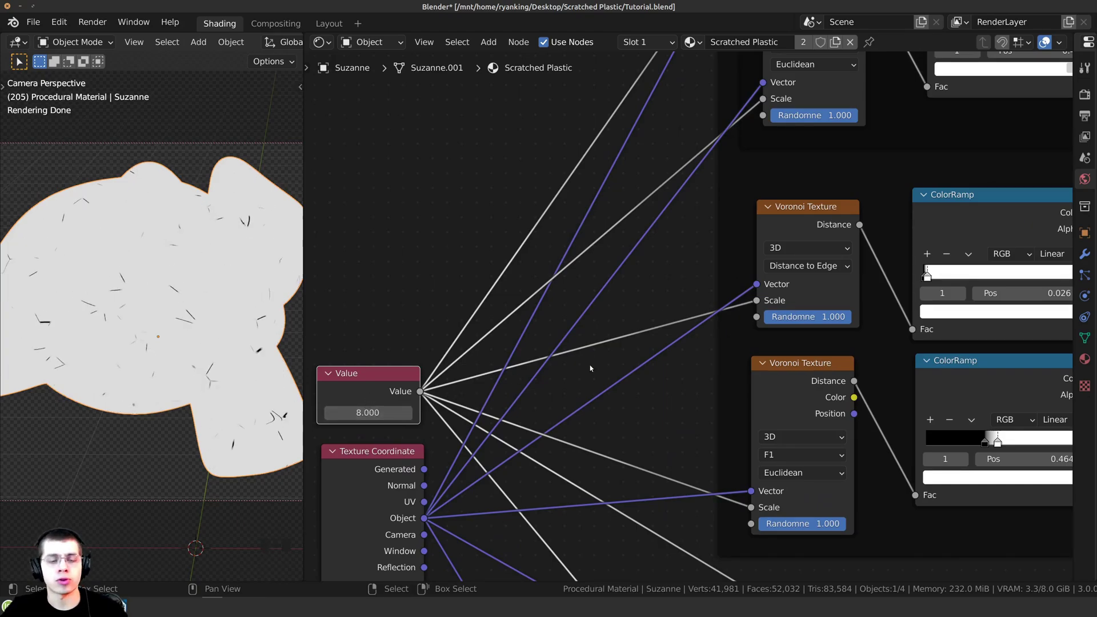
# - Check the Texture Coordinate node's Object links into the Voronoi Texture and Mapping nodes
pyautogui.moveTo(591, 368); pyautogui.dragTo(773, 147, button='middle')
pyautogui.scroll(2, 571, 257)
pyautogui.click(576, 253)
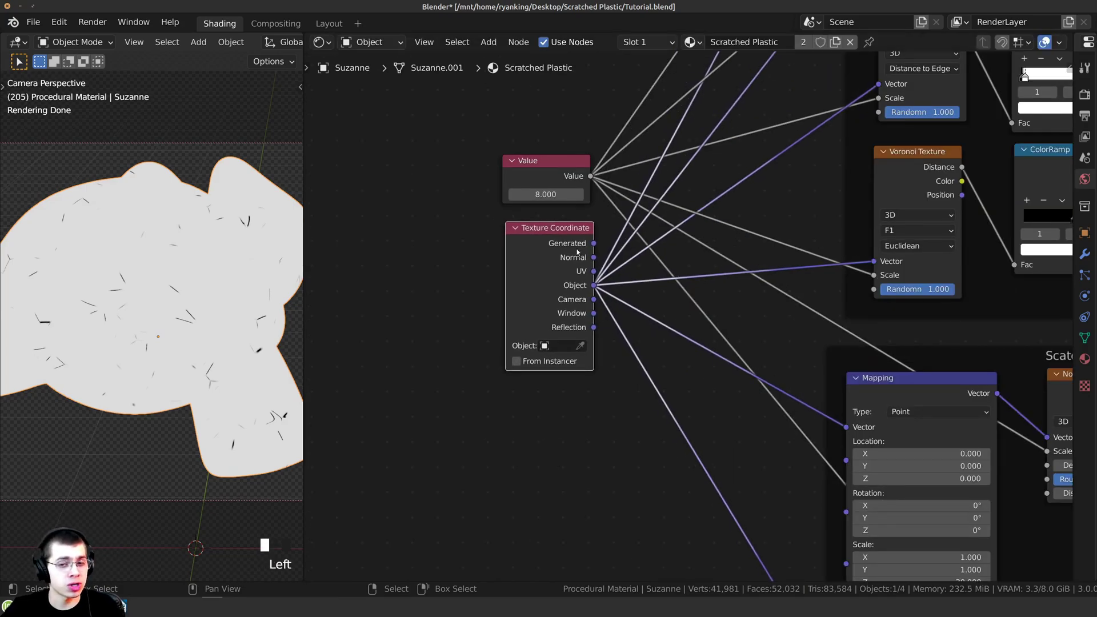
pyautogui.moveTo(781, 388); pyautogui.dragTo(745, 415, button='middle')
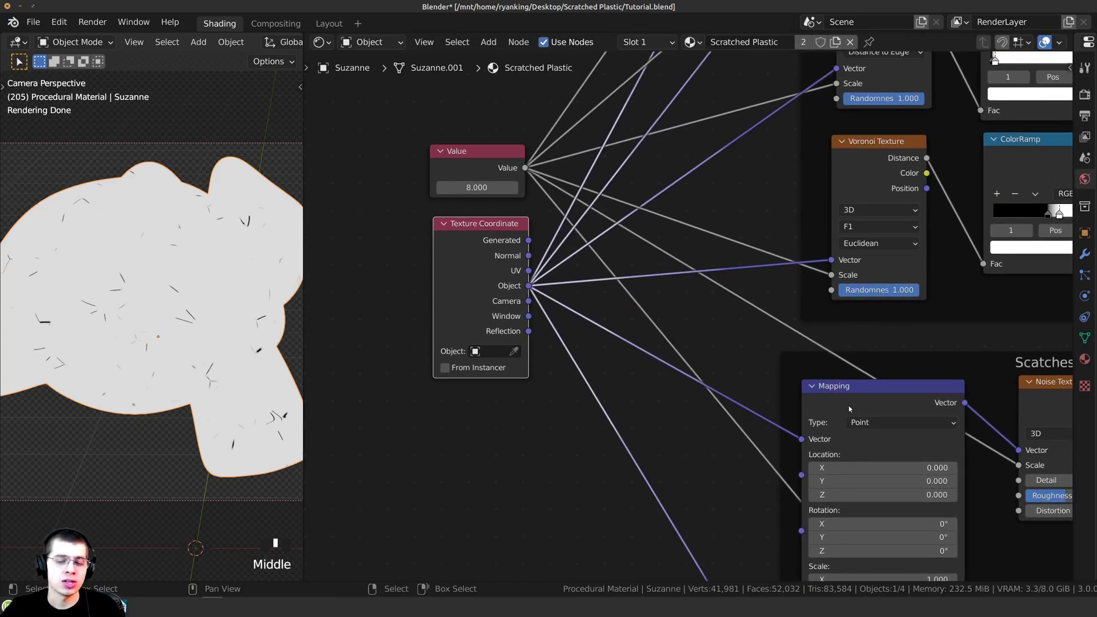
pyautogui.scroll(1, 830, 379)
pyautogui.scroll(-2, 657, 325)
pyautogui.moveTo(663, 320); pyautogui.dragTo(653, 341, button='middle')
pyautogui.scroll(6, 666, 319)
pyautogui.moveTo(468, 323); pyautogui.dragTo(604, 217)
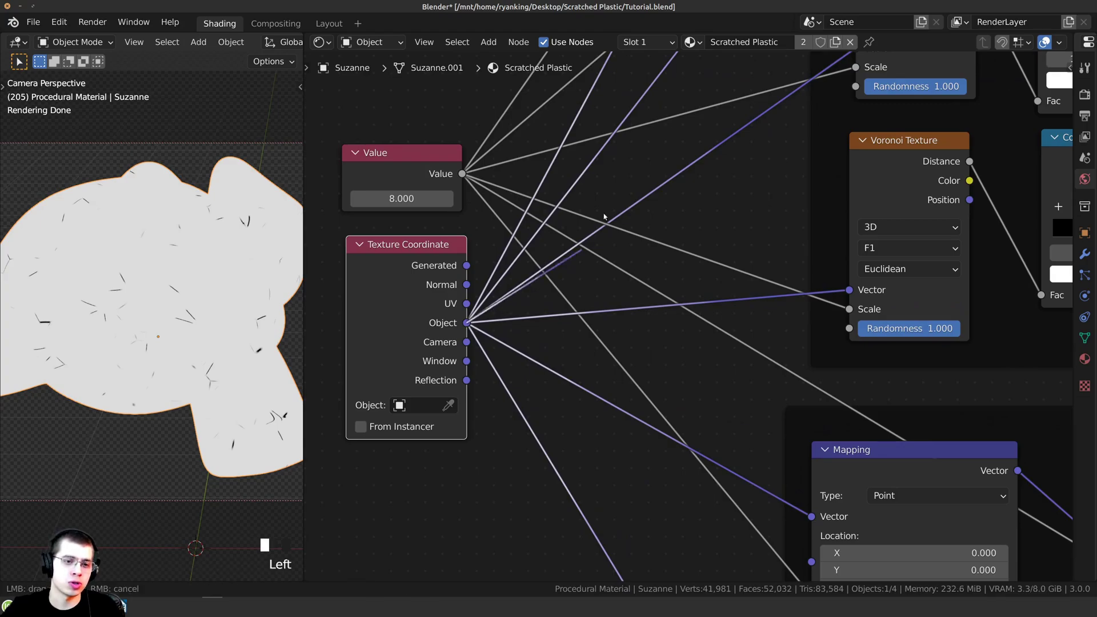
pyautogui.moveTo(539, 331); pyautogui.dragTo(540, 331)
# - Position the duplicated frame above Scatches 3 and label it Scatches 4
pyautogui.scroll(-5, 539, 332)
pyautogui.moveTo(852, 61); pyautogui.dragTo(785, 320, button='middle')
pyautogui.moveTo(826, 214); pyautogui.dragTo(736, 324, button='middle')
pyautogui.press('g')
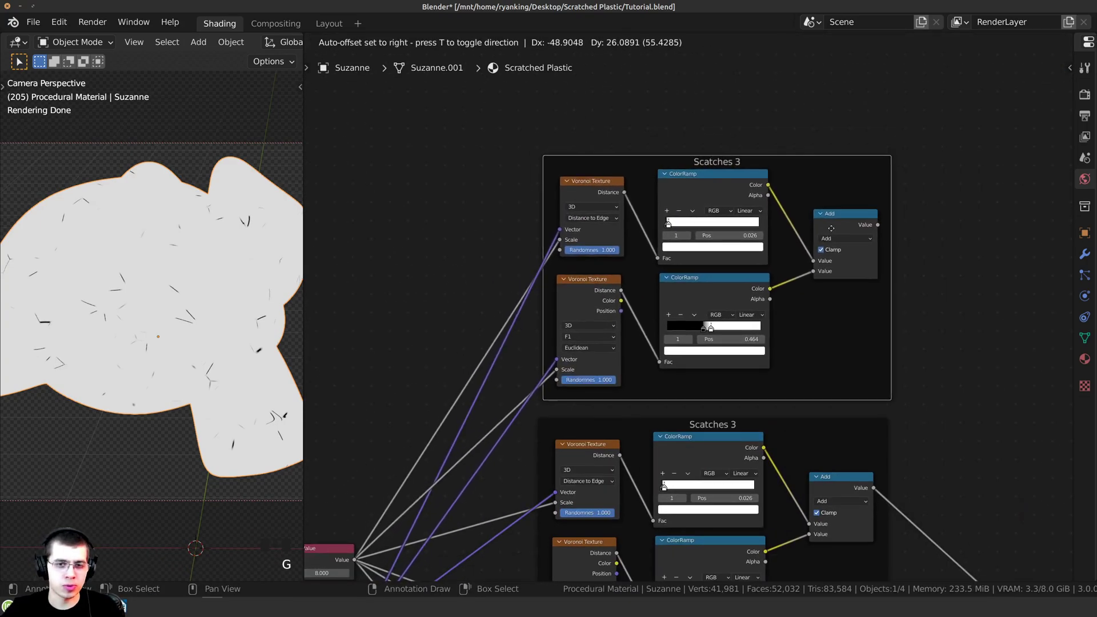
pyautogui.click(823, 192)
pyautogui.press('n')
pyautogui.click(1008, 129)
pyautogui.click(1024, 125)
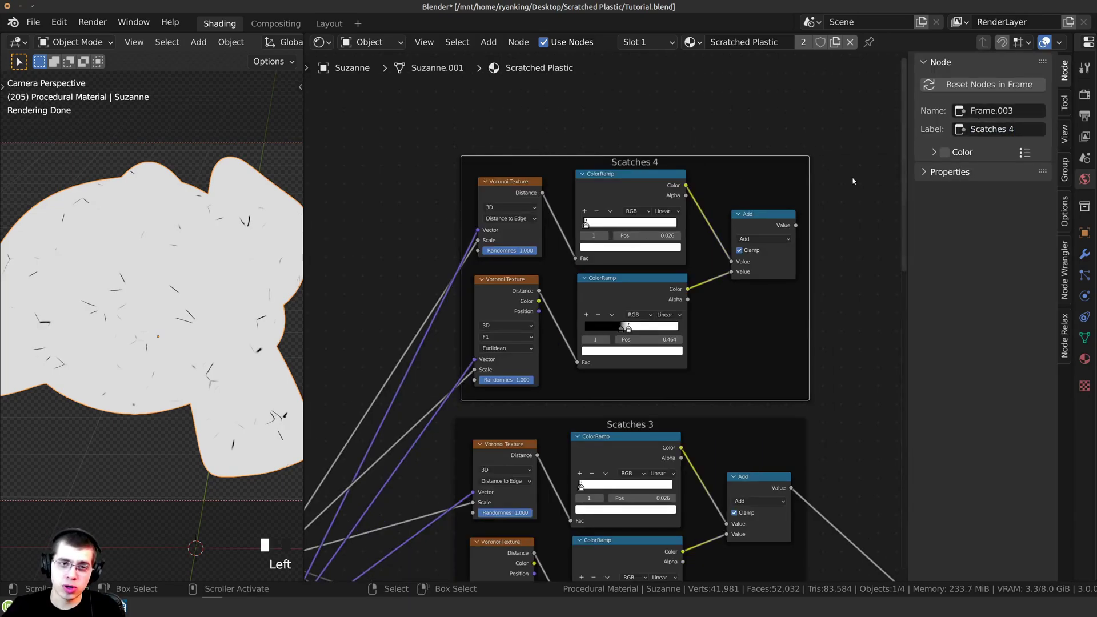
pyautogui.moveTo(887, 179); pyautogui.dragTo(819, 172, button='middle')
pyautogui.press('n')
# - Preview the Scatches 4 Add node's output on the model
pyautogui.scroll(1, 825, 178)
pyautogui.moveTo(833, 214); pyautogui.dragTo(803, 218, button='middle')
pyautogui.keyDown('ctrl'); pyautogui.keyDown('shift'); pyautogui.click(803, 221); pyautogui.keyUp('shift'); pyautogui.keyUp('ctrl')
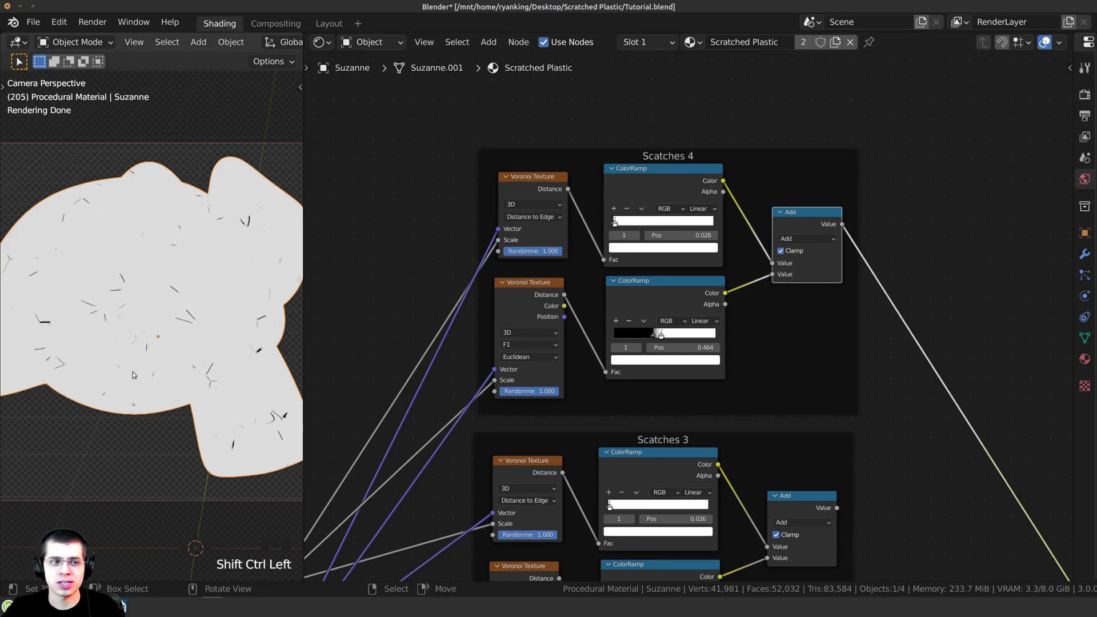
pyautogui.scroll(1, 573, 271)
pyautogui.moveTo(573, 272); pyautogui.dragTo(781, 257, button='middle')
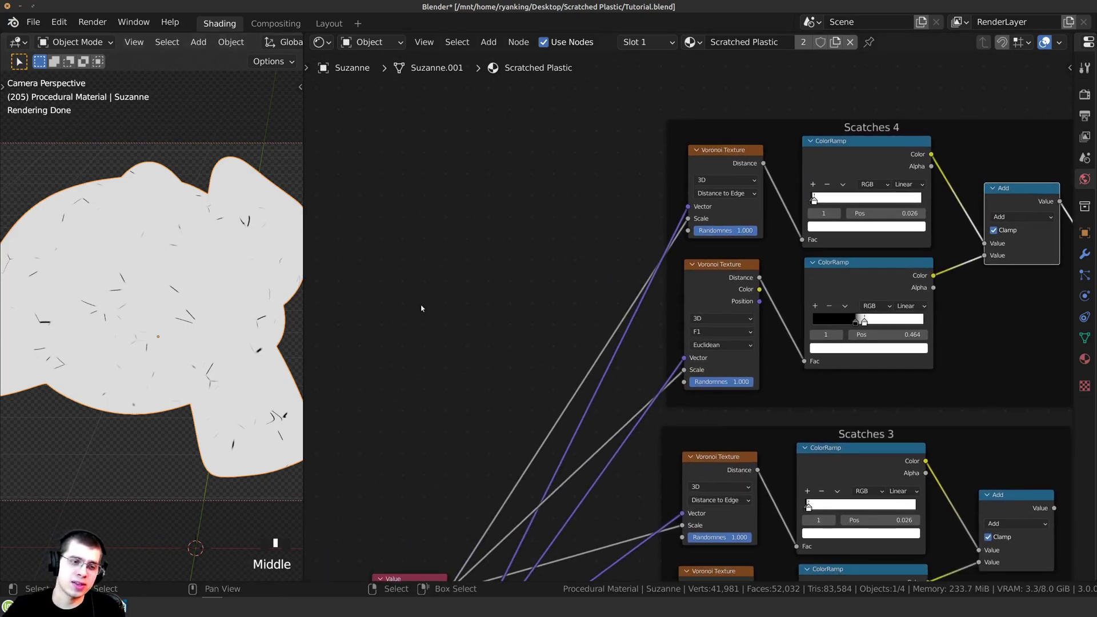
# - Compare the Add node outputs of the Scatches 3 and Scatches 4 frames on the model
pyautogui.moveTo(571, 354); pyautogui.dragTo(407, 294, button='middle')
pyautogui.keyDown('ctrl'); pyautogui.keyDown('shift'); pyautogui.click(867, 438); pyautogui.keyUp('shift'); pyautogui.keyUp('ctrl')
pyautogui.keyDown('ctrl'); pyautogui.keyDown('shift'); pyautogui.click(856, 149); pyautogui.keyUp('shift'); pyautogui.keyUp('ctrl')
pyautogui.scroll(-4, 857, 150)
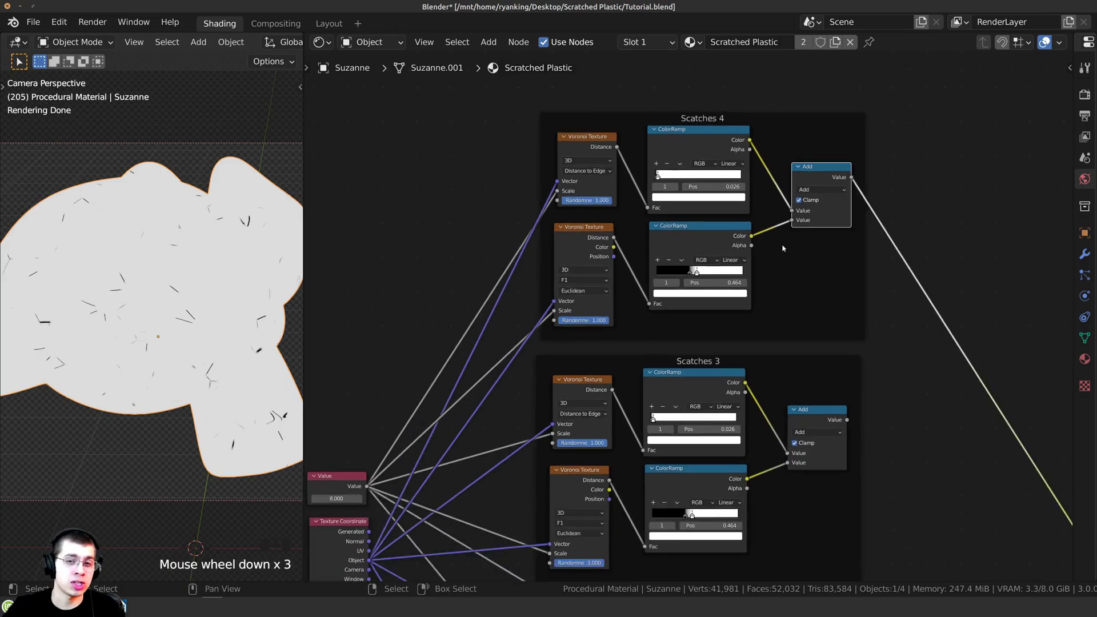
pyautogui.moveTo(621, 287); pyautogui.dragTo(662, 345, button='middle')
# - Add a Mapping node beside the Scatches 4 frame
pyautogui.scroll(5, 646, 323)
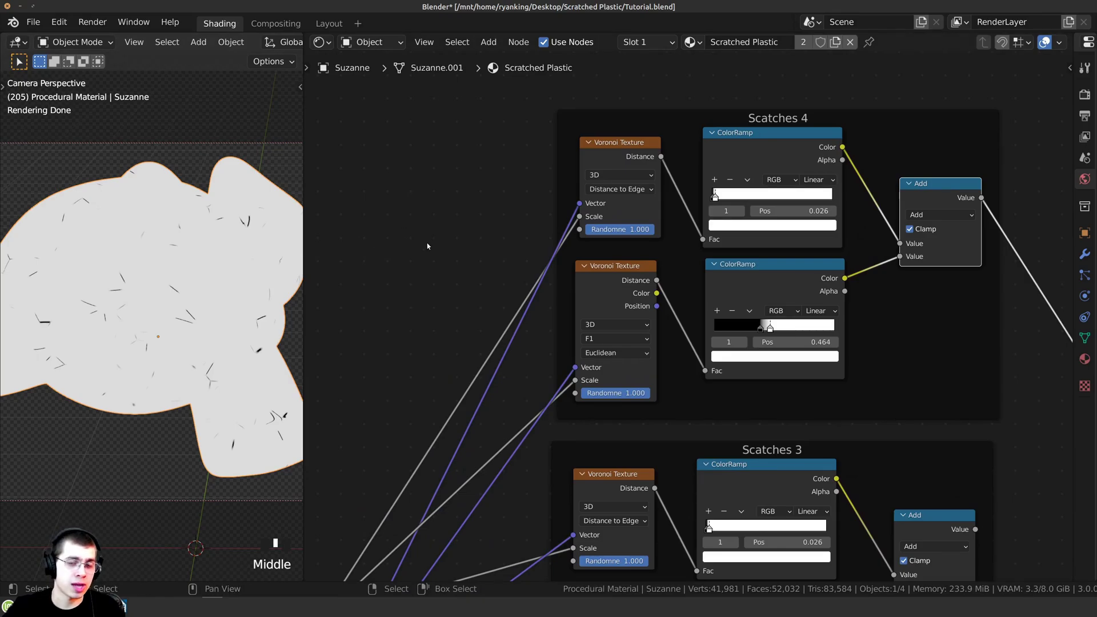
pyautogui.moveTo(403, 254); pyautogui.dragTo(451, 254, button='middle')
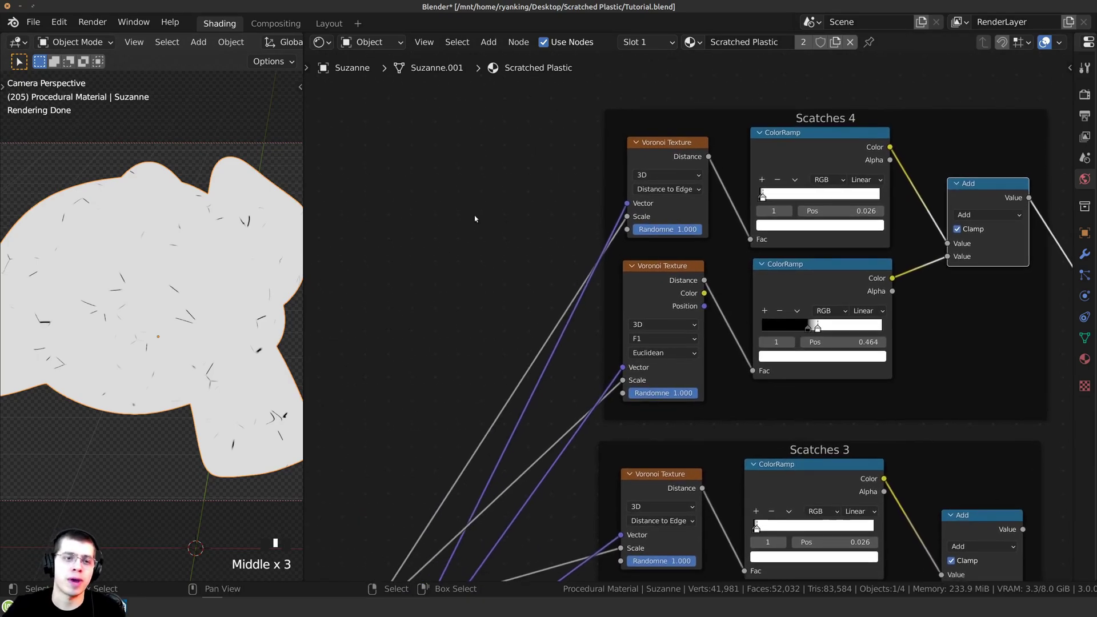
pyautogui.hotkey('shift', 'a')
pyautogui.click(449, 165)
pyautogui.write('map')
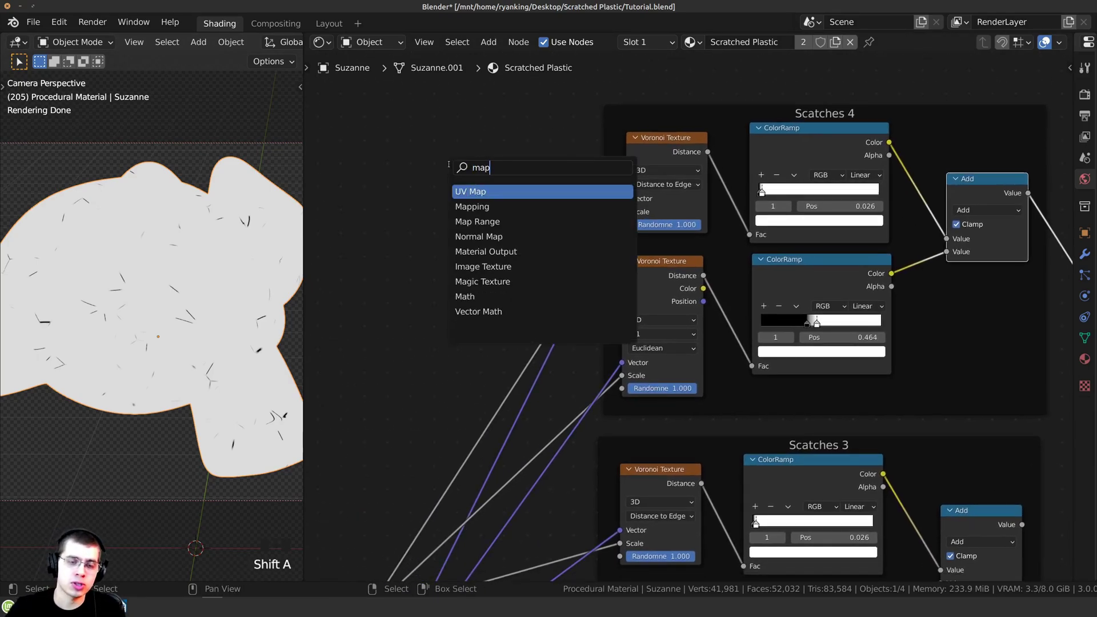
pyautogui.click(472, 206)
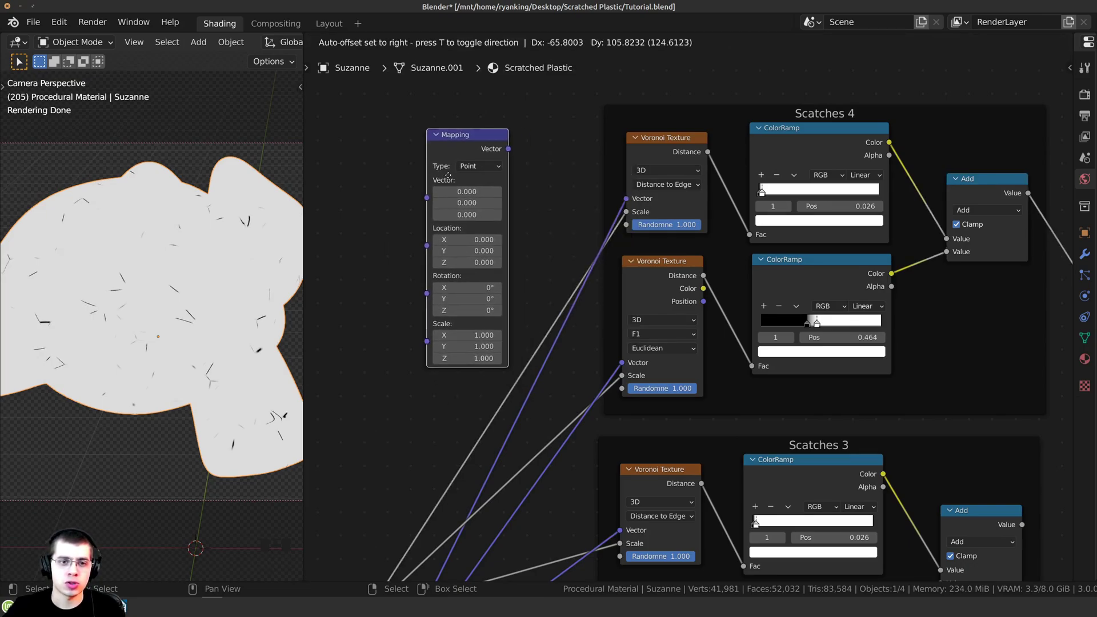
pyautogui.click(460, 195)
# - Link the Texture Coordinate's Object output into the new Mapping node, and its Vector output into both Scatches 4 Voronoi Texture nodes
pyautogui.moveTo(431, 454); pyautogui.dragTo(589, 380, button='middle')
pyautogui.click(543, 558)
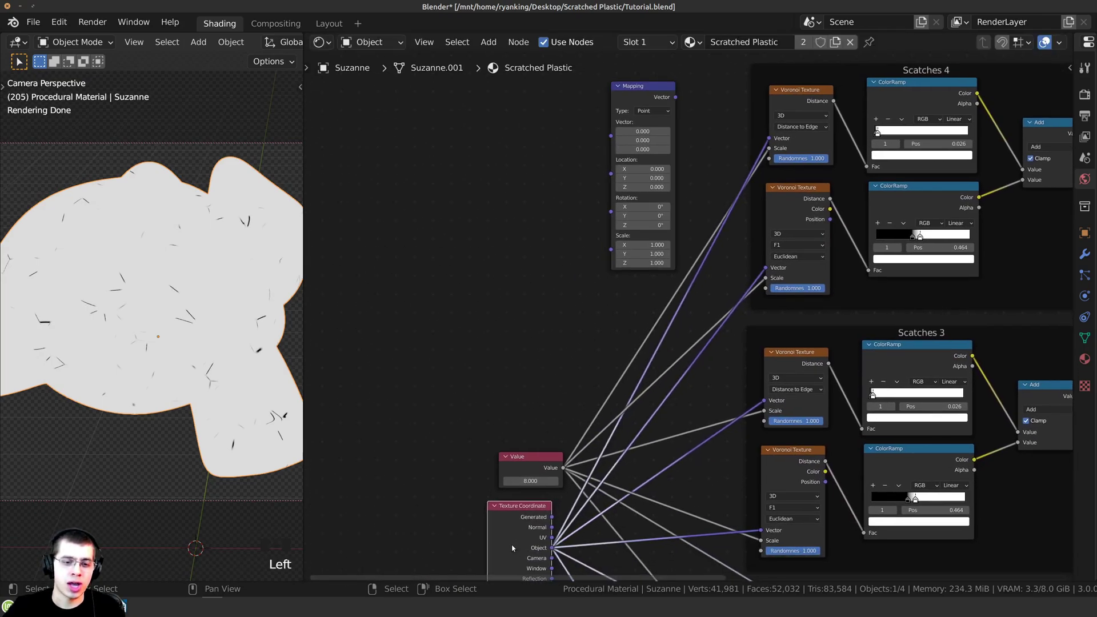
pyautogui.moveTo(551, 547); pyautogui.dragTo(611, 136)
pyautogui.click(619, 134)
pyautogui.moveTo(620, 134); pyautogui.dragTo(610, 132, button='middle')
pyautogui.moveTo(610, 131); pyautogui.dragTo(681, 106)
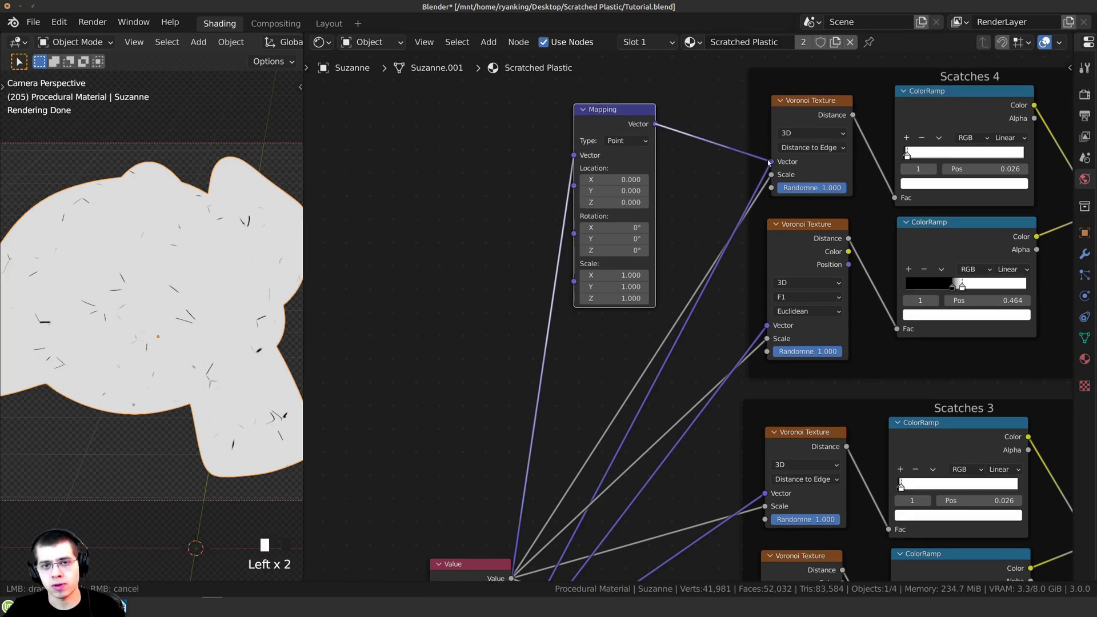
pyautogui.moveTo(769, 162); pyautogui.dragTo(771, 162)
pyautogui.moveTo(655, 125); pyautogui.dragTo(725, 217)
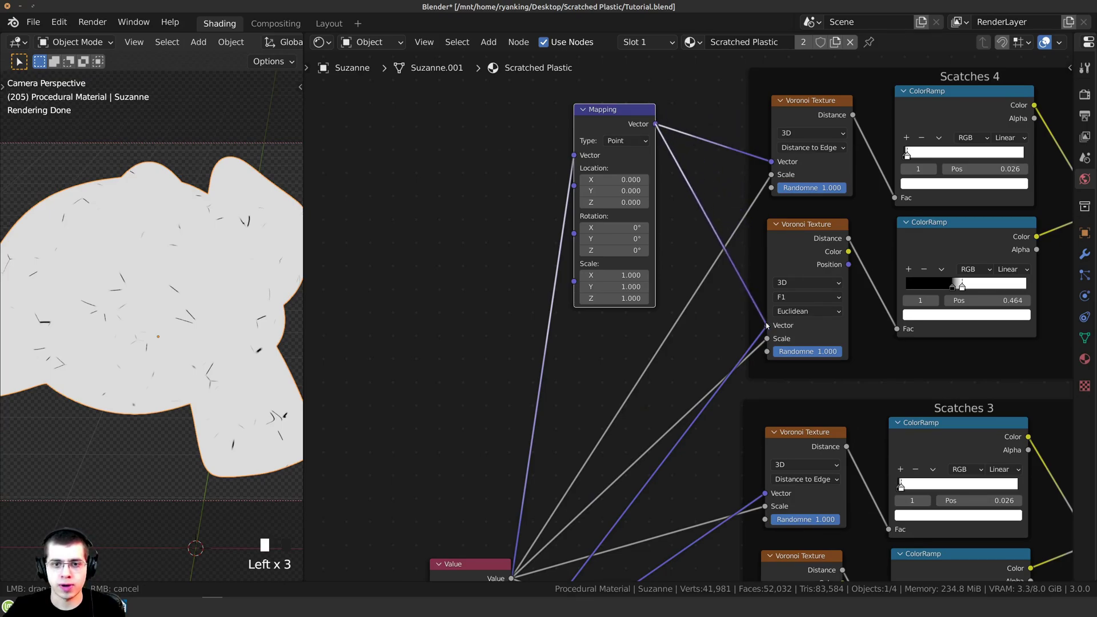
pyautogui.moveTo(767, 325); pyautogui.dragTo(767, 325)
# - Move the Mapping node into the Scatches 4 frame, just before the two Voronoi Texture nodes
pyautogui.scroll(-3, 714, 314)
pyautogui.moveTo(620, 168); pyautogui.dragTo(722, 165)
pyautogui.moveTo(722, 164); pyautogui.dragTo(671, 197)
pyautogui.click(672, 196)
pyautogui.click(701, 156)
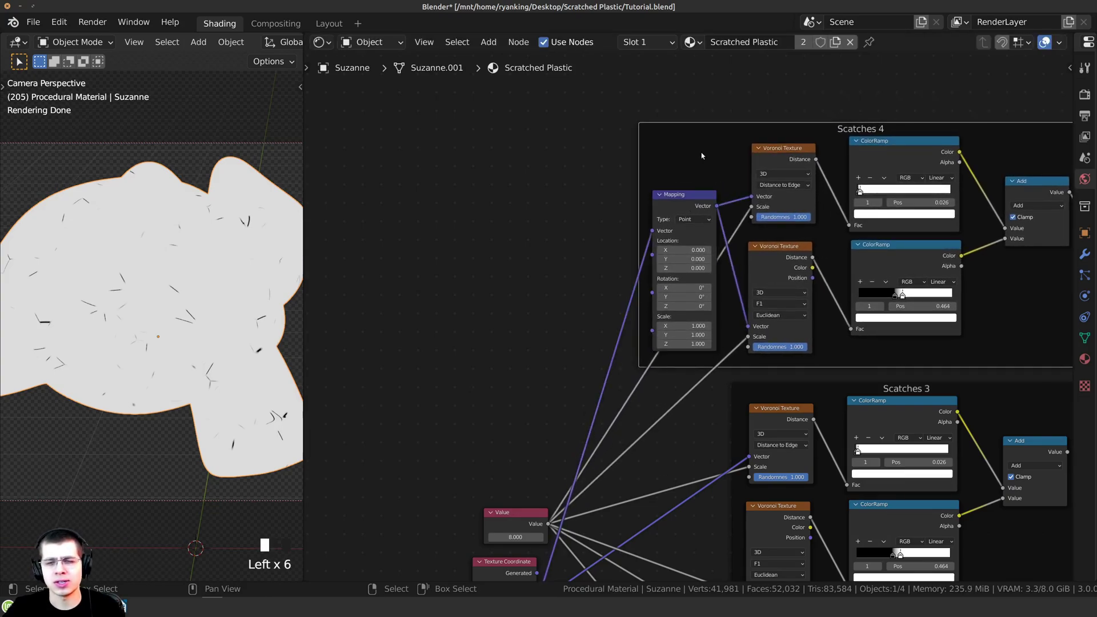
pyautogui.scroll(-1, 702, 155)
pyautogui.moveTo(702, 155); pyautogui.dragTo(663, 168, button='middle')
# - Try out different Location and Rotation values on the Scatches 4 Mapping node
pyautogui.moveTo(647, 214); pyautogui.dragTo(654, 215)
pyautogui.moveTo(654, 215); pyautogui.dragTo(656, 220)
pyautogui.moveTo(628, 235); pyautogui.dragTo(640, 235)
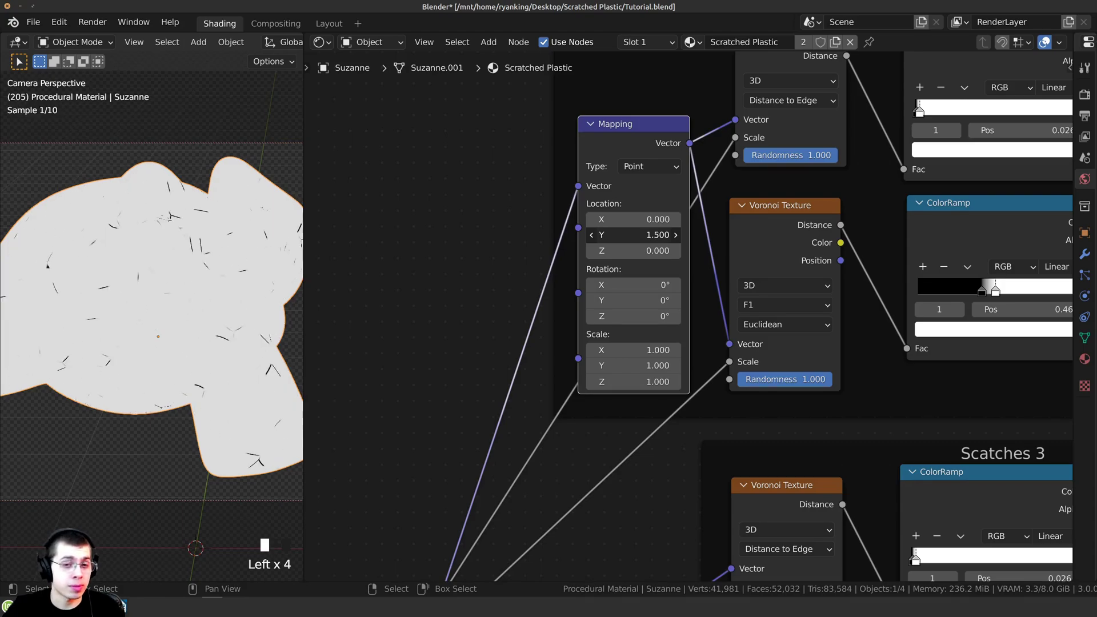
pyautogui.rightClick(641, 234)
pyautogui.moveTo(617, 220); pyautogui.dragTo(635, 250)
pyautogui.rightClick(634, 220)
pyautogui.rightClick(635, 250)
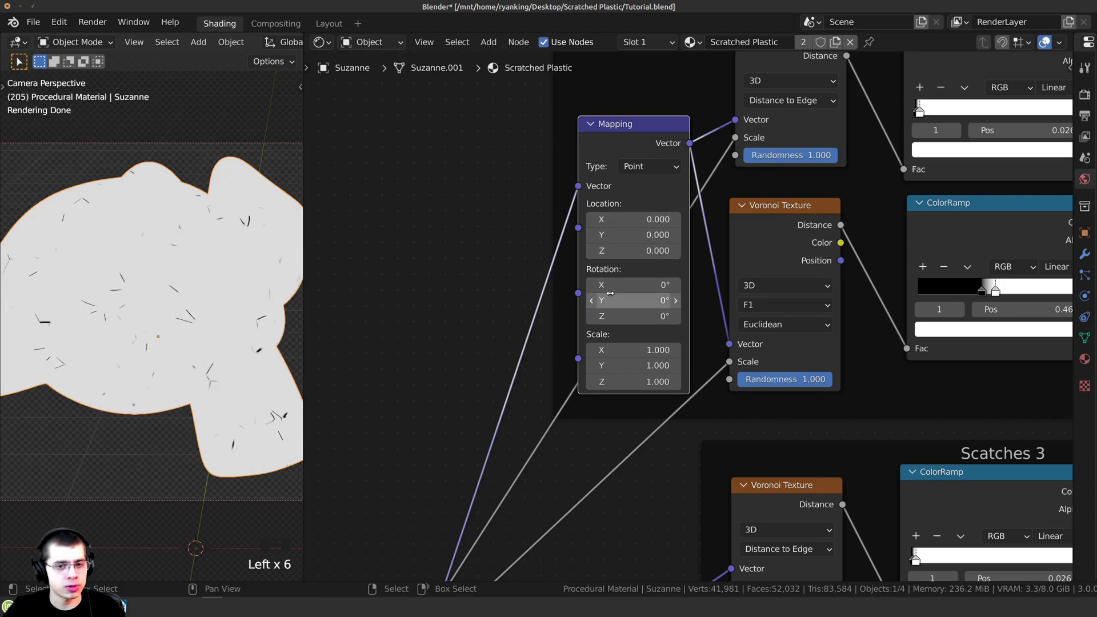
pyautogui.moveTo(610, 297); pyautogui.dragTo(617, 297)
pyautogui.rightClick(617, 297)
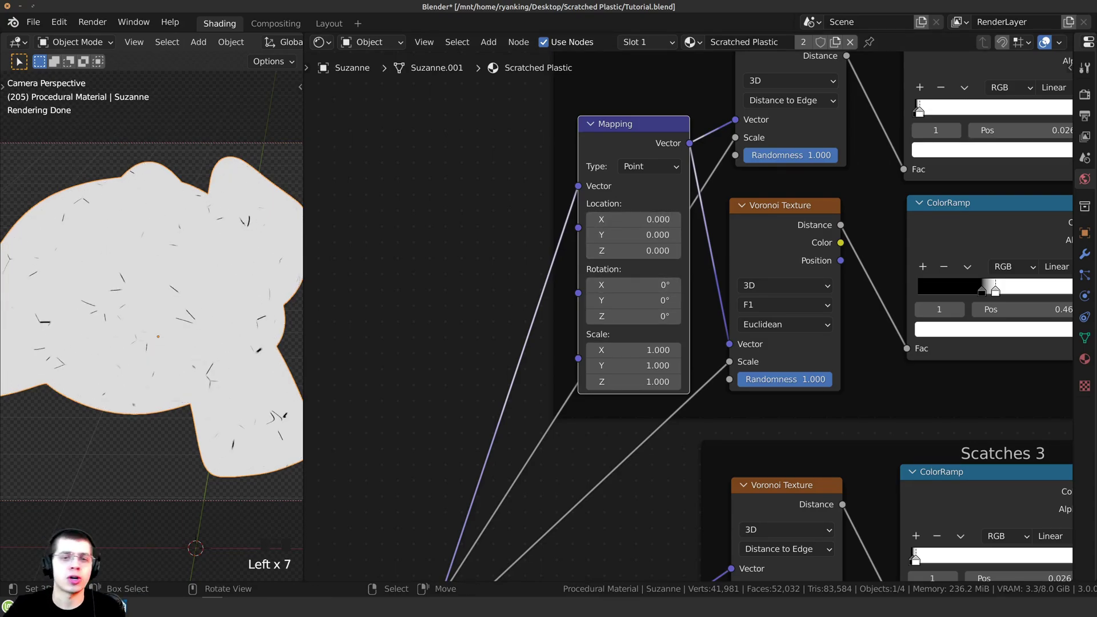
# - Set the Scatches 4 Mapping node's Y rotation to 90°
pyautogui.scroll(3, 610, 307)
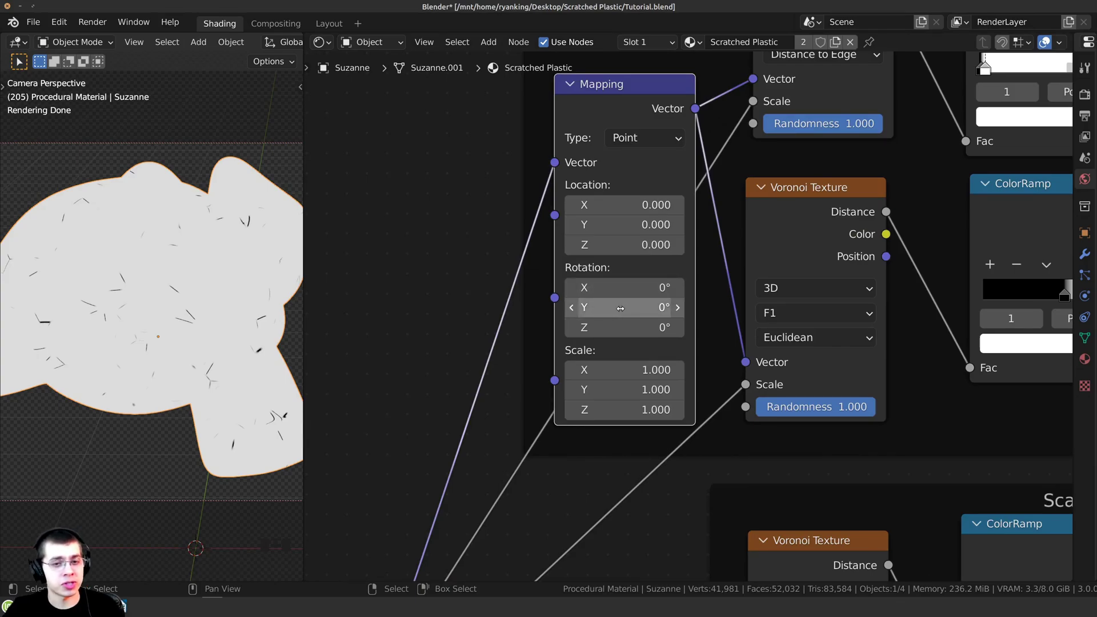
pyautogui.click(613, 304)
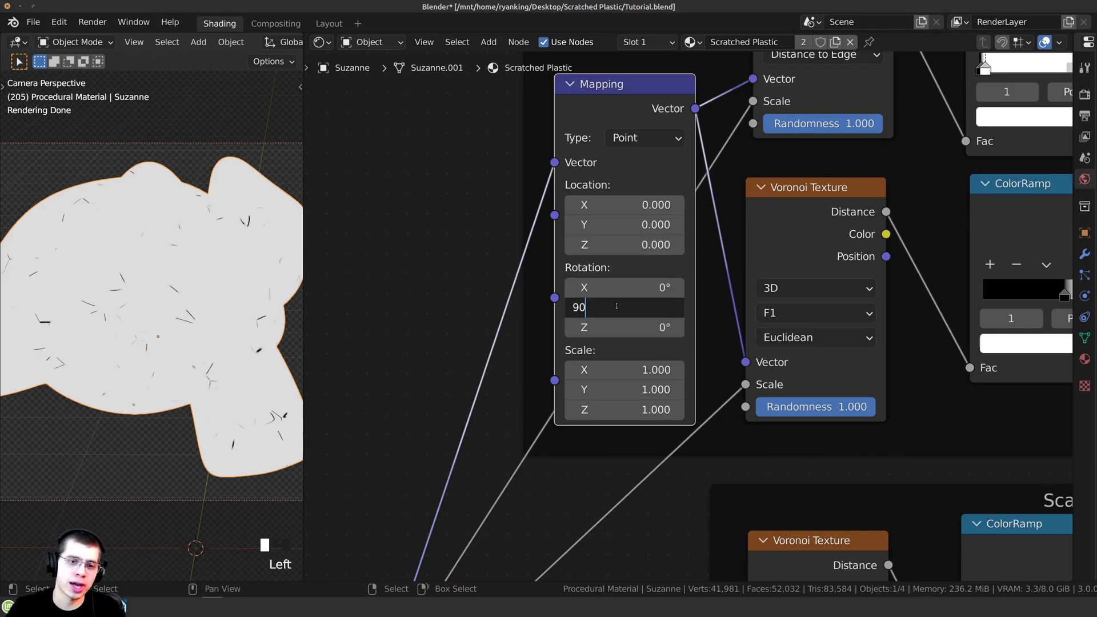
pyautogui.press('Return')
pyautogui.scroll(-7, 325, 296)
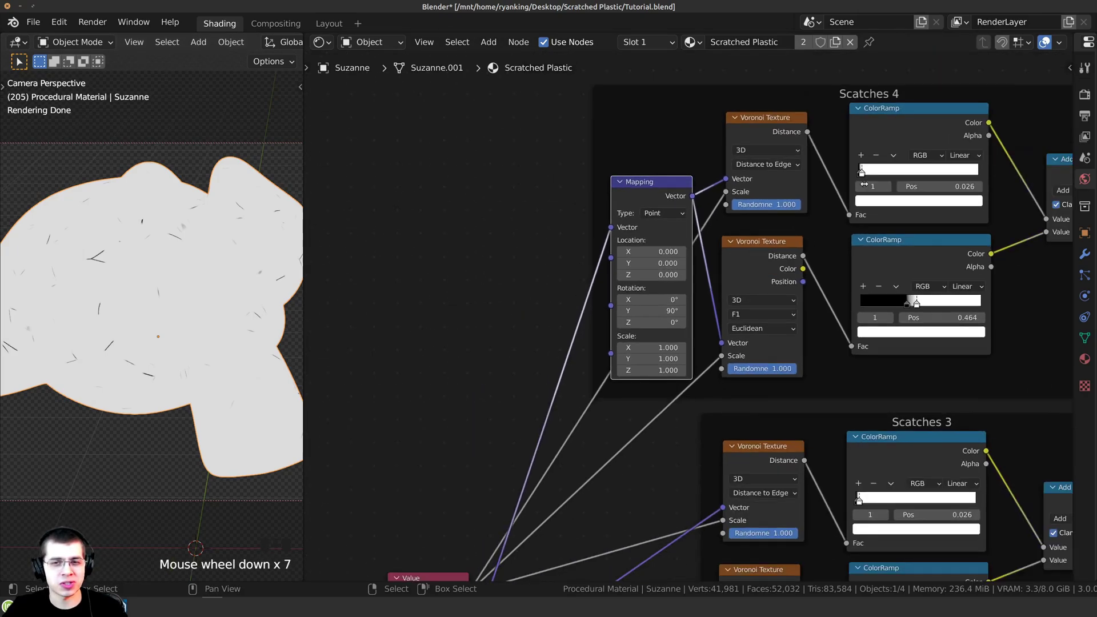
# - Compare the rotated Scatches 4 output with the Scatches 3 output by previewing their Add nodes alternately
pyautogui.moveTo(974, 399); pyautogui.dragTo(851, 375, button='middle')
pyautogui.scroll(2, 851, 376)
pyautogui.scroll(-2, 851, 374)
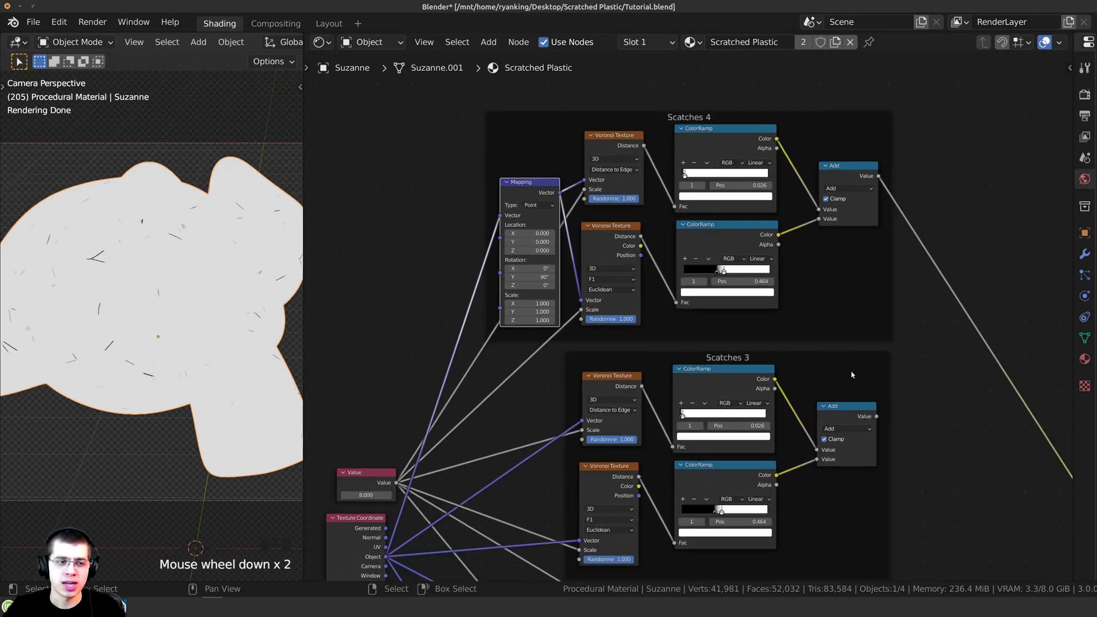
pyautogui.keyDown('ctrl'); pyautogui.keyDown('shift'); pyautogui.click(843, 417); pyautogui.keyUp('shift'); pyautogui.keyUp('ctrl')
pyautogui.keyDown('ctrl'); pyautogui.keyDown('shift'); pyautogui.click(843, 175); pyautogui.keyUp('shift'); pyautogui.keyUp('ctrl')
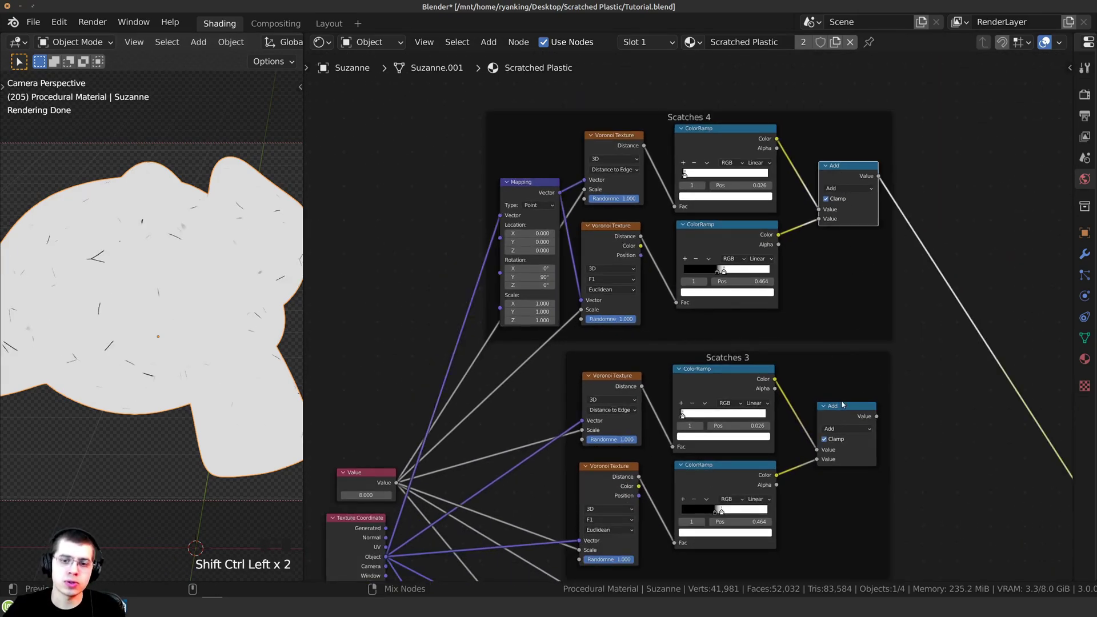
pyautogui.keyDown('ctrl'); pyautogui.keyDown('shift'); pyautogui.click(842, 404); pyautogui.keyUp('shift'); pyautogui.keyUp('ctrl')
pyautogui.keyDown('ctrl'); pyautogui.keyDown('shift'); pyautogui.click(838, 169); pyautogui.keyUp('shift'); pyautogui.keyUp('ctrl')
pyautogui.keyDown('ctrl'); pyautogui.keyDown('shift'); pyautogui.click(839, 412); pyautogui.keyUp('shift'); pyautogui.keyUp('ctrl')
# - Move all four scratch frames with the Value and Texture Coordinate nodes farther away from the shader nodes
pyautogui.scroll(-6, 813, 370)
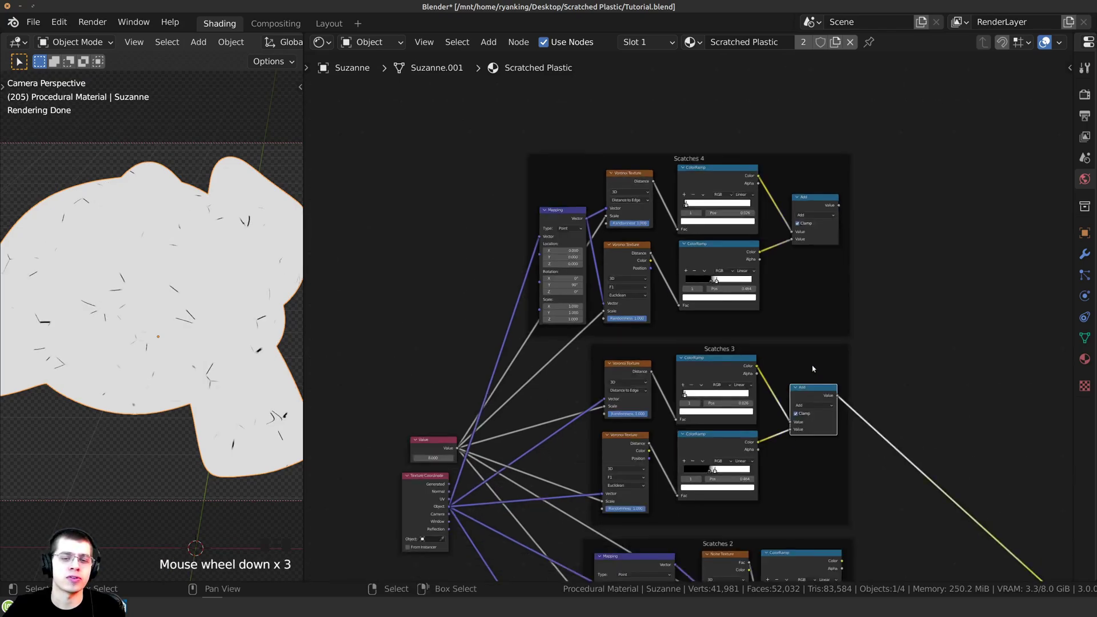
pyautogui.moveTo(771, 353); pyautogui.dragTo(698, 206, button='middle')
pyautogui.scroll(-3, 702, 197)
pyautogui.press('a')
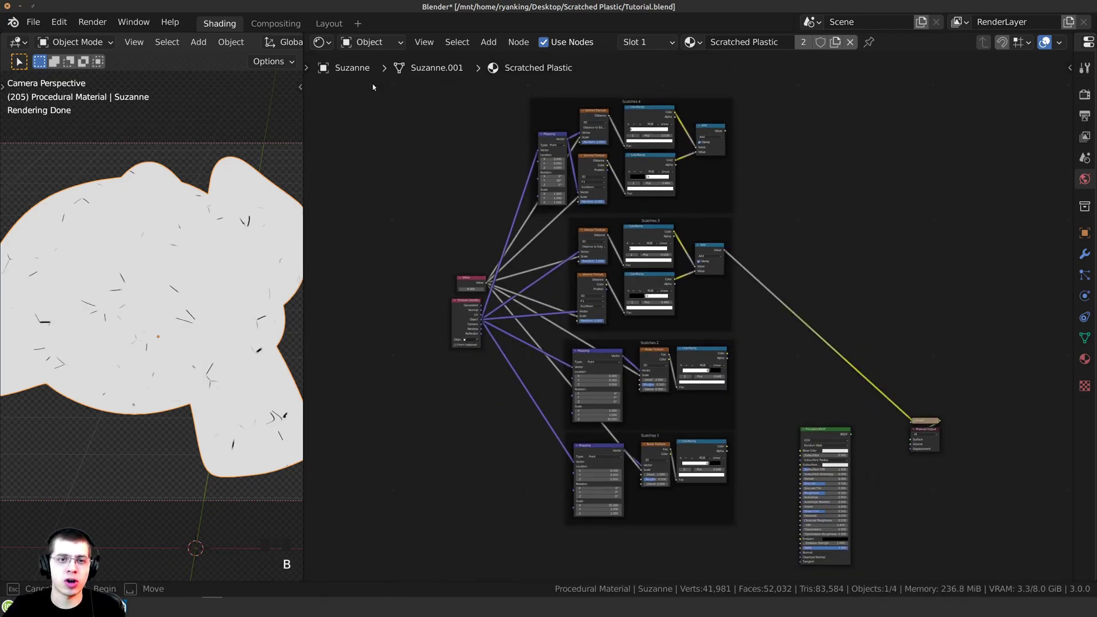
pyautogui.moveTo(371, 86); pyautogui.dragTo(709, 514)
pyautogui.press('g')
pyautogui.click(656, 342)
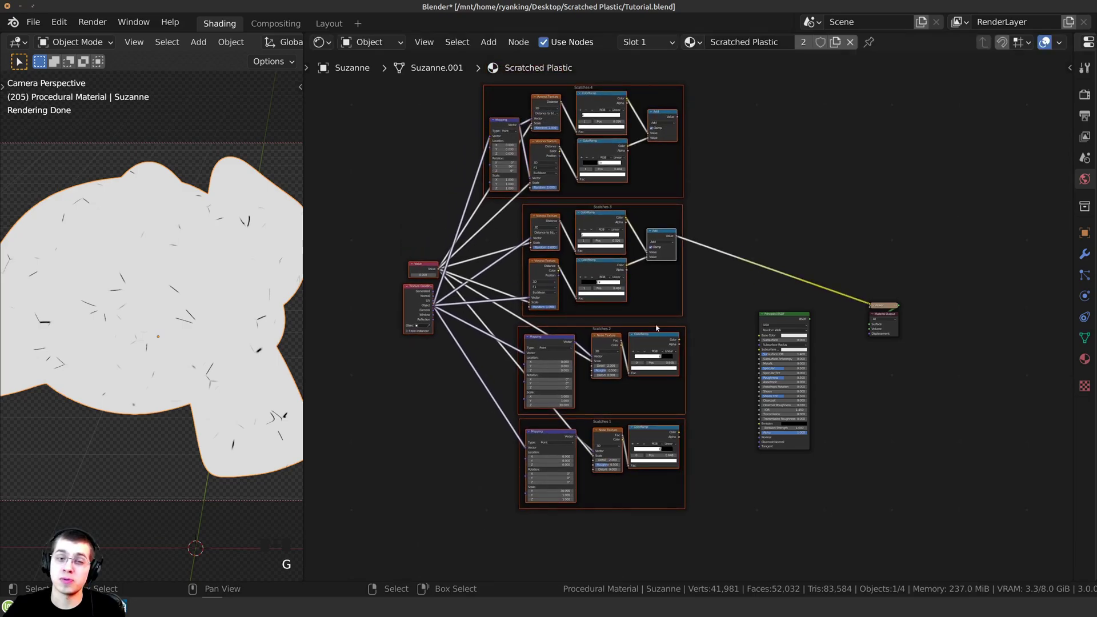
pyautogui.click(666, 288)
# - Move the Principled BSDF node closer to the Material Output node
pyautogui.moveTo(668, 283); pyautogui.dragTo(695, 323, button='middle')
pyautogui.scroll(3, 695, 323)
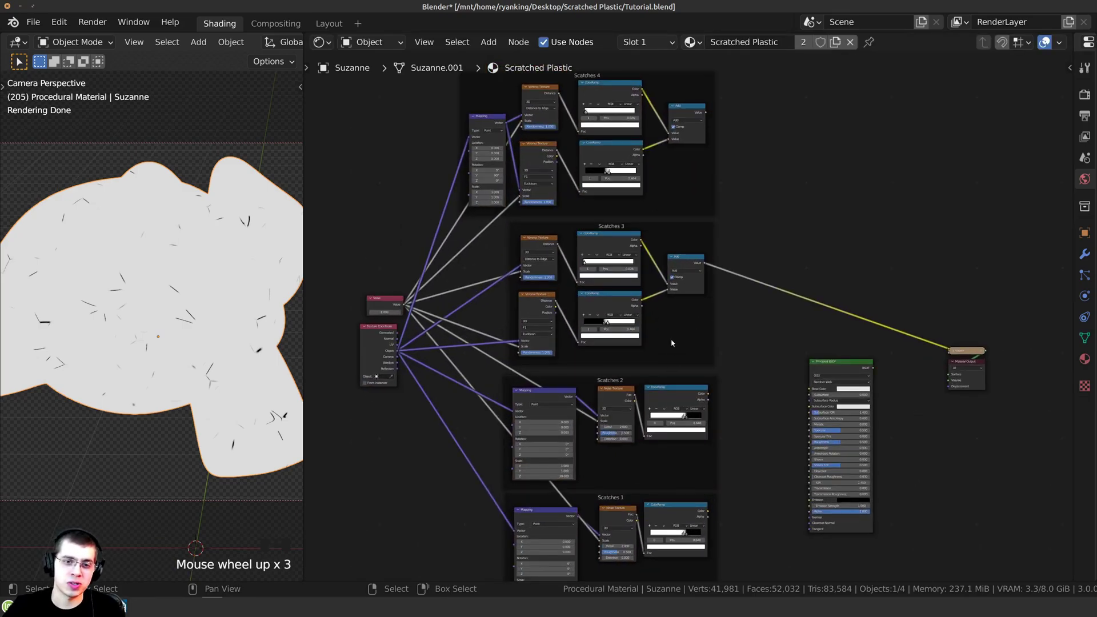
pyautogui.moveTo(621, 392); pyautogui.dragTo(597, 393, button='middle')
pyautogui.scroll(2, 599, 391)
pyautogui.moveTo(855, 371); pyautogui.dragTo(905, 371)
pyautogui.scroll(1, 727, 217)
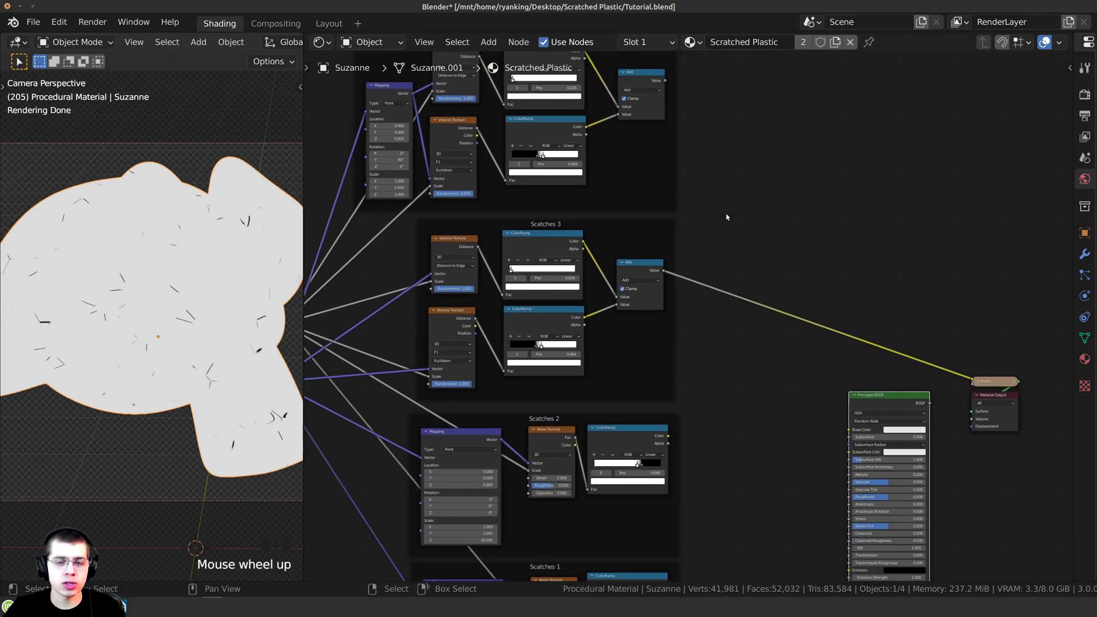
# - Add a MixRGB node in the free space beside the Scatches 3 and Scatches 4 frames
pyautogui.scroll(3, 887, 355)
pyautogui.moveTo(651, 195); pyautogui.dragTo(721, 244, button='middle')
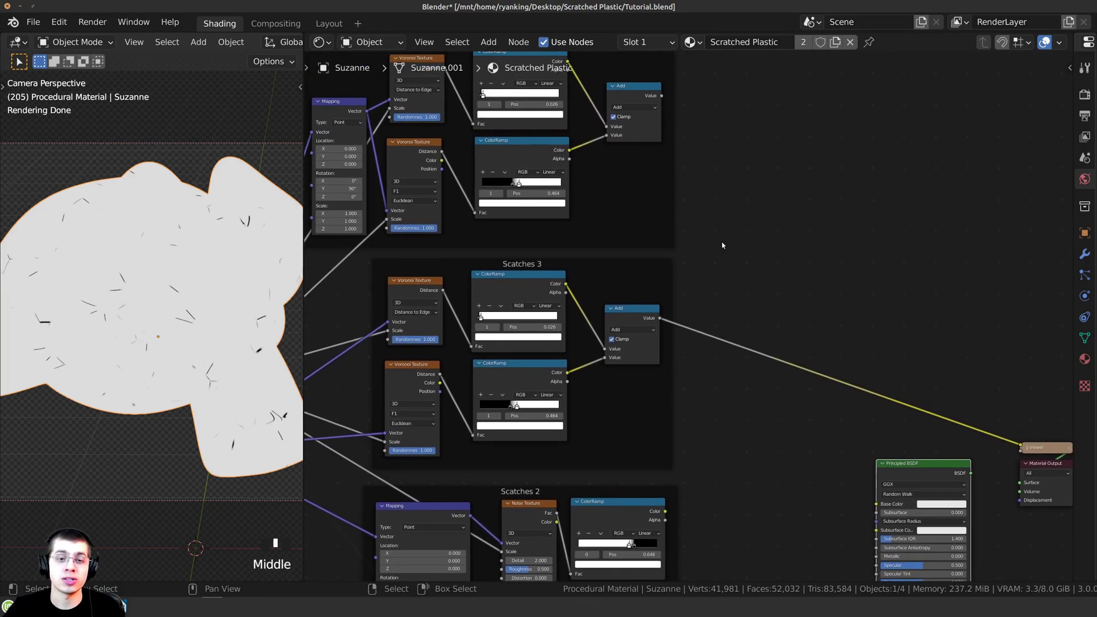
pyautogui.hotkey('shift', 'a')
pyautogui.click(722, 174)
pyautogui.write('mix')
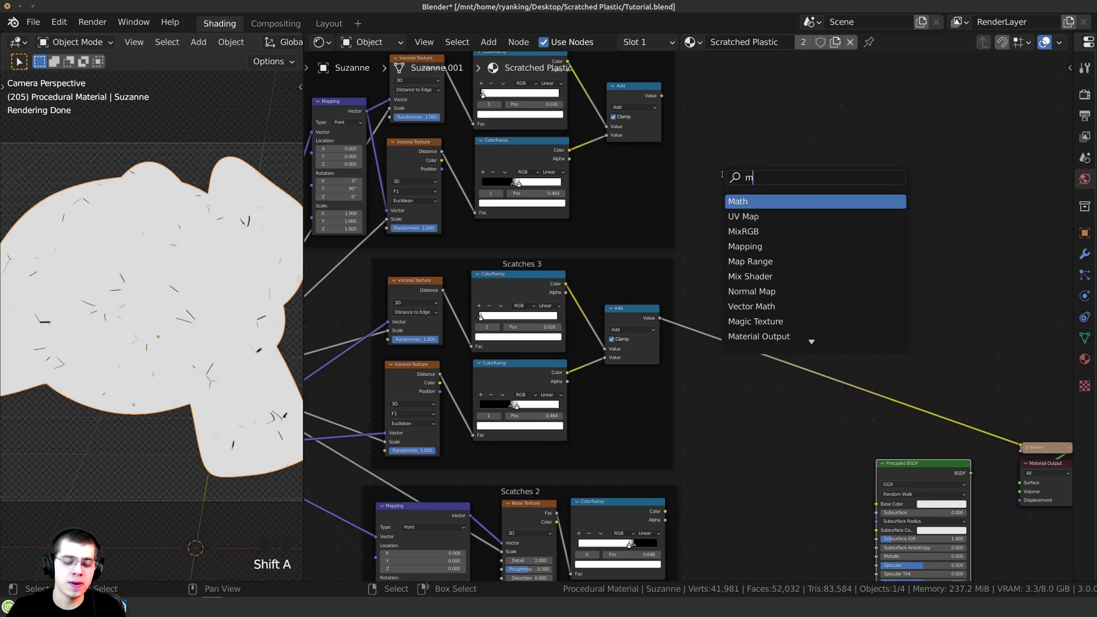
pyautogui.press('Down')
pyautogui.press('Down')
pyautogui.press('Down')
pyautogui.press('Down')
pyautogui.press('Up')
pyautogui.press('Up')
pyautogui.press('Up')
pyautogui.press('Up')
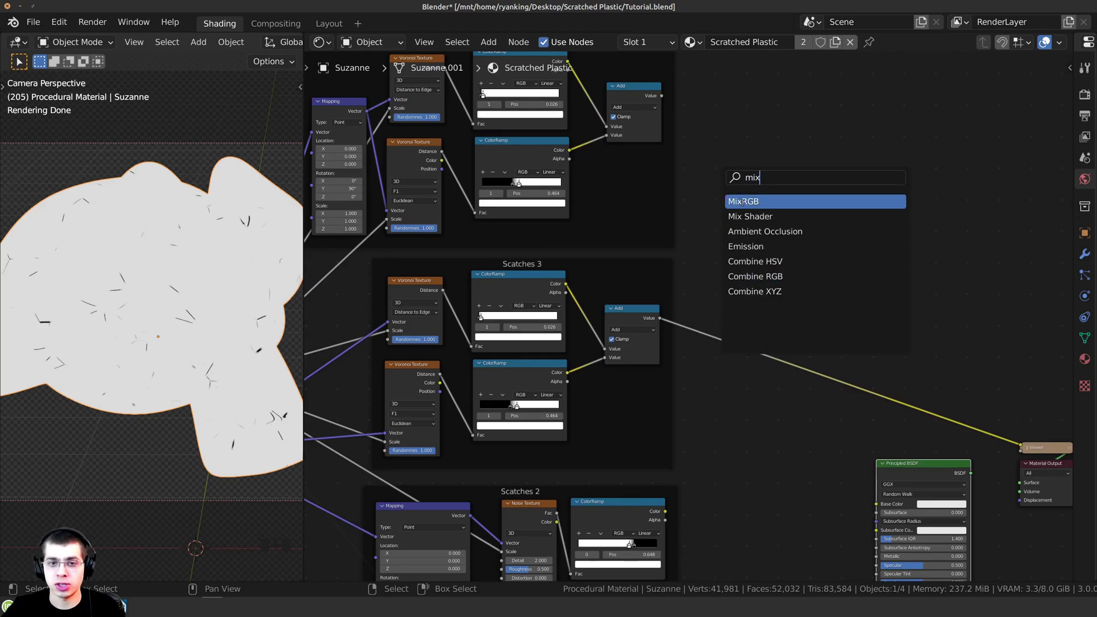
pyautogui.click(741, 201)
pyautogui.click(691, 173)
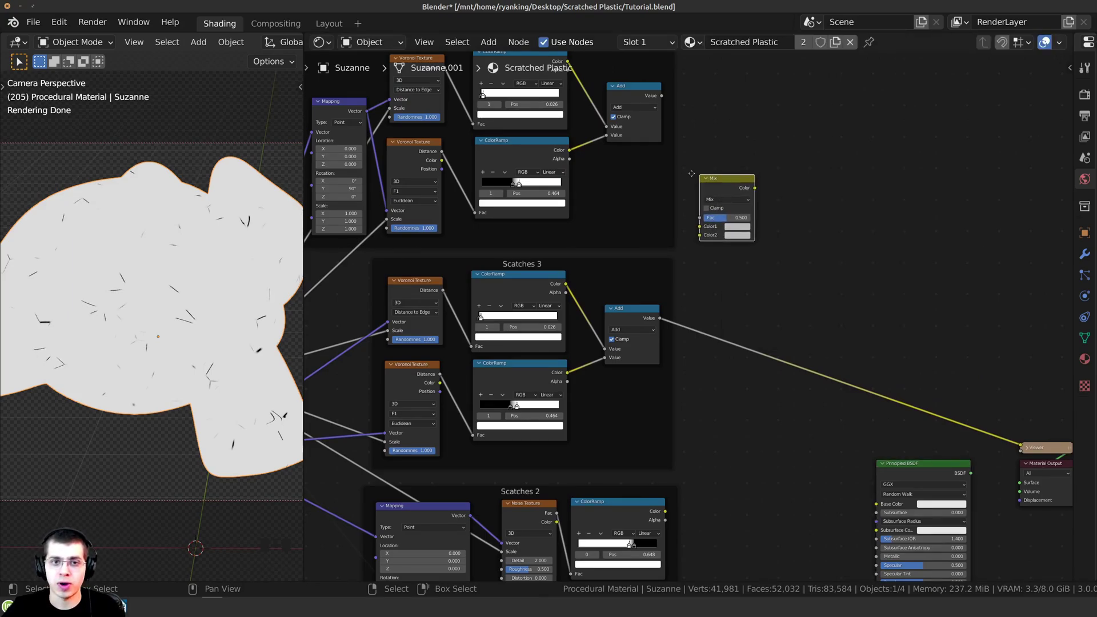
# - Link the Scatches 4 Add node into the Mix node's Color1 and the Scatches 3 Add node into its Color2
pyautogui.scroll(4, 691, 173)
pyautogui.moveTo(642, 169); pyautogui.dragTo(649, 159, button='middle')
pyautogui.moveTo(624, 160); pyautogui.dragTo(740, 330)
pyautogui.moveTo(568, 416); pyautogui.dragTo(565, 406, button='middle')
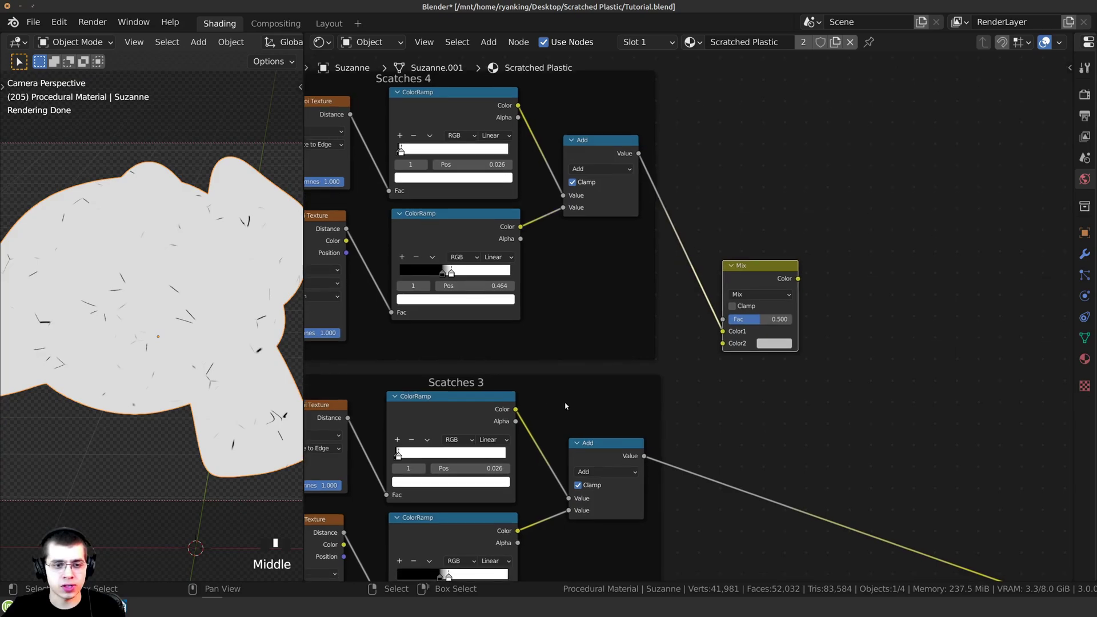
pyautogui.click(566, 406)
pyautogui.moveTo(644, 456); pyautogui.dragTo(723, 343)
pyautogui.scroll(2, 742, 308)
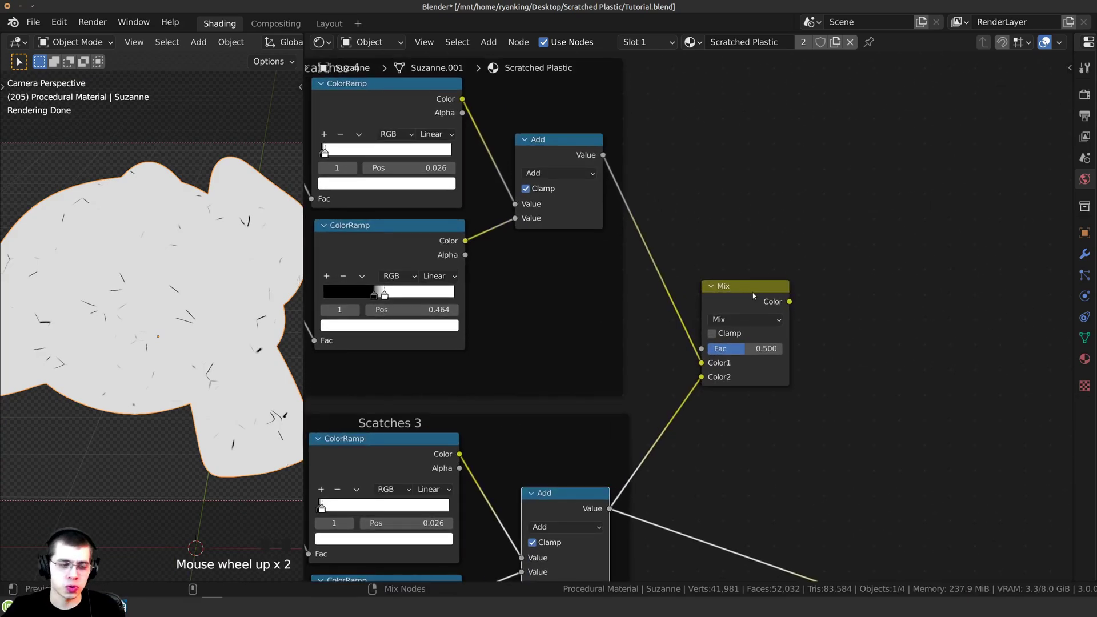
# - Preview the Mix node on the model and set its blend mode to Darken with a factor of 1.000
pyautogui.keyDown('ctrl'); pyautogui.keyDown('shift'); pyautogui.click(753, 296); pyautogui.keyUp('shift'); pyautogui.keyUp('ctrl')
pyautogui.moveTo(753, 295); pyautogui.dragTo(635, 361, button='middle')
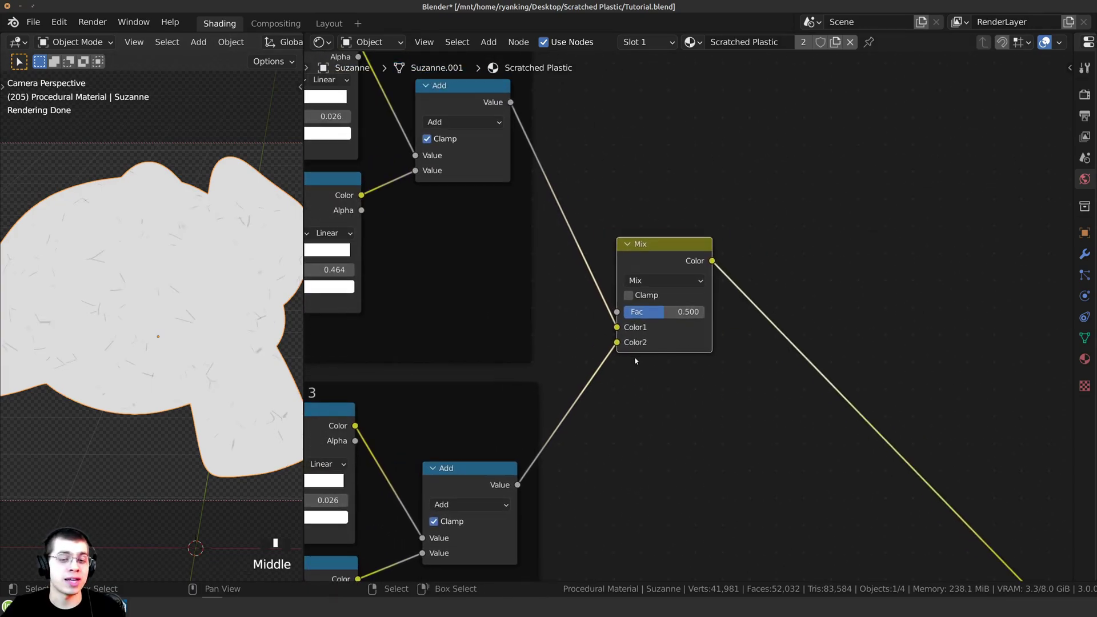
pyautogui.click(652, 276)
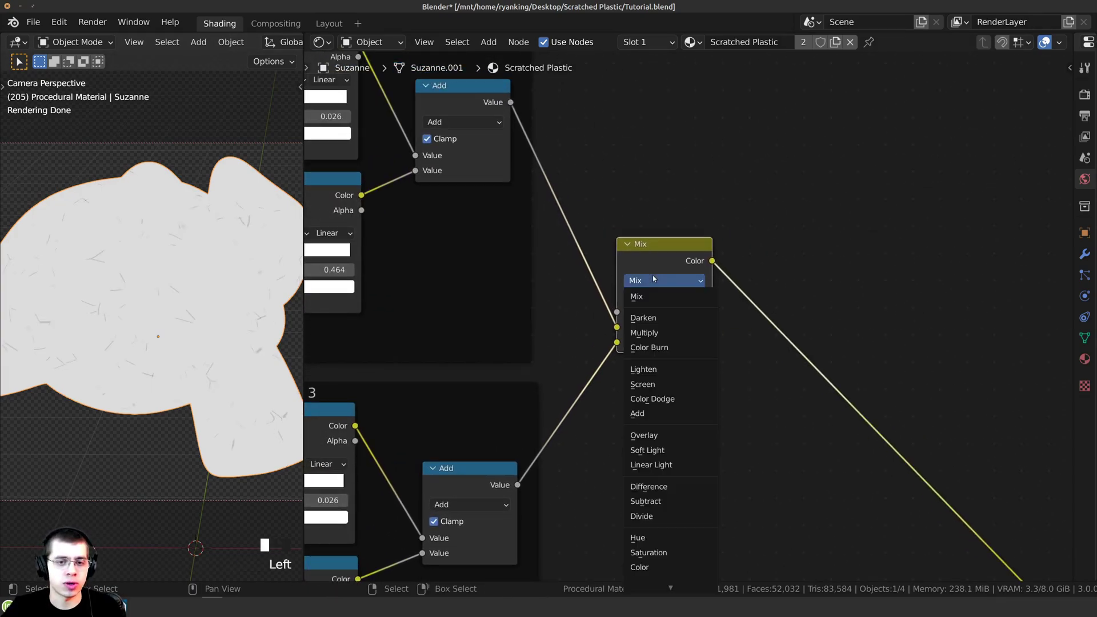
pyautogui.click(651, 318)
pyautogui.scroll(4, 687, 316)
pyautogui.moveTo(687, 311); pyautogui.dragTo(728, 312)
pyautogui.scroll(-7, 590, 275)
pyautogui.moveTo(480, 208); pyautogui.dragTo(541, 211, button='middle')
pyautogui.moveTo(679, 255); pyautogui.dragTo(704, 245)
# - Compare the separate Scatches 3 and Scatches 4 outputs with the combined Darken output on the model
pyautogui.keyDown('ctrl'); pyautogui.keyDown('shift'); pyautogui.click(537, 137); pyautogui.keyUp('shift'); pyautogui.keyUp('ctrl')
pyautogui.keyDown('ctrl'); pyautogui.keyDown('shift'); pyautogui.click(550, 417); pyautogui.keyUp('shift'); pyautogui.keyUp('ctrl')
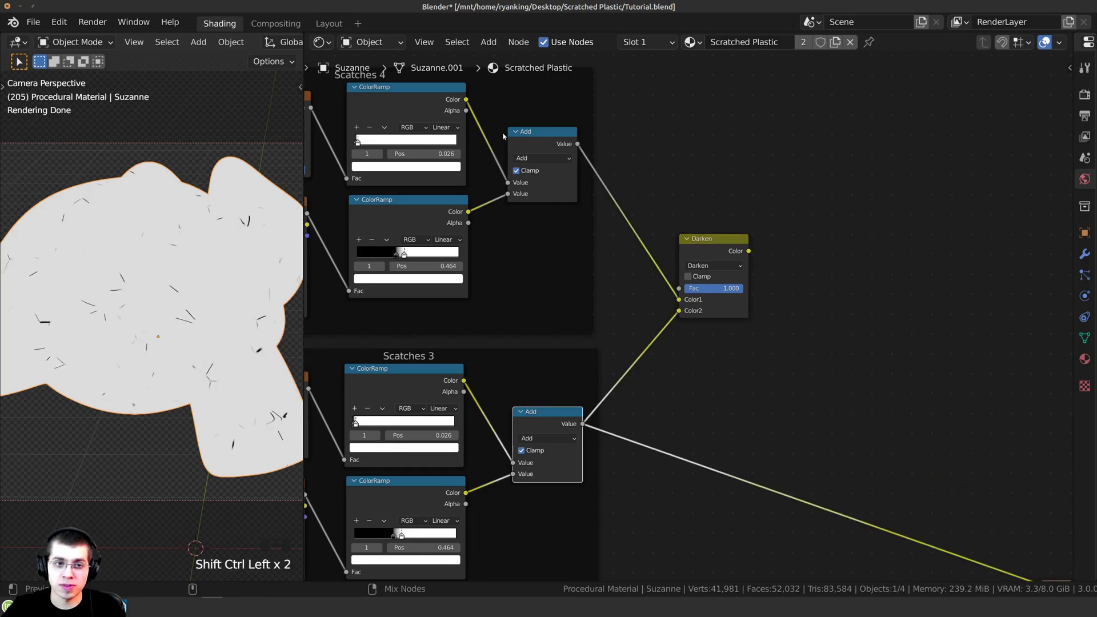
pyautogui.keyDown('ctrl'); pyautogui.keyDown('shift'); pyautogui.click(539, 133); pyautogui.keyUp('shift'); pyautogui.keyUp('ctrl')
pyautogui.keyDown('ctrl'); pyautogui.keyDown('shift'); pyautogui.click(711, 240); pyautogui.keyUp('shift'); pyautogui.keyUp('ctrl')
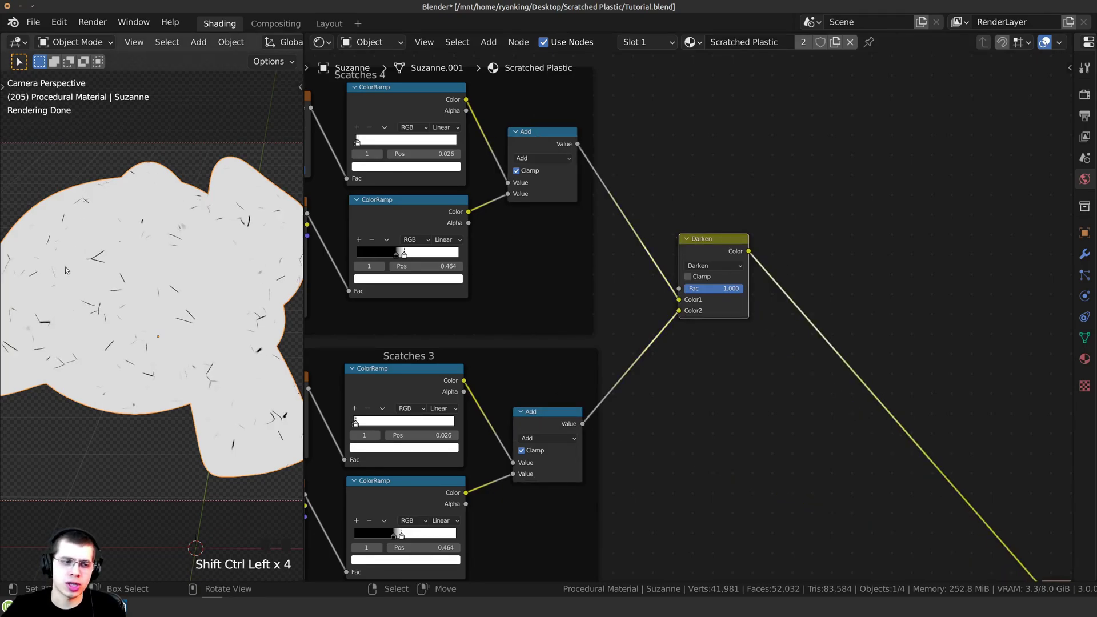
pyautogui.scroll(-2, 65, 270)
# - Reposition the Darken node closer to the Scatches 3 and Scatches 4 Add nodes
pyautogui.moveTo(719, 245); pyautogui.dragTo(725, 289)
pyautogui.scroll(-5, 713, 327)
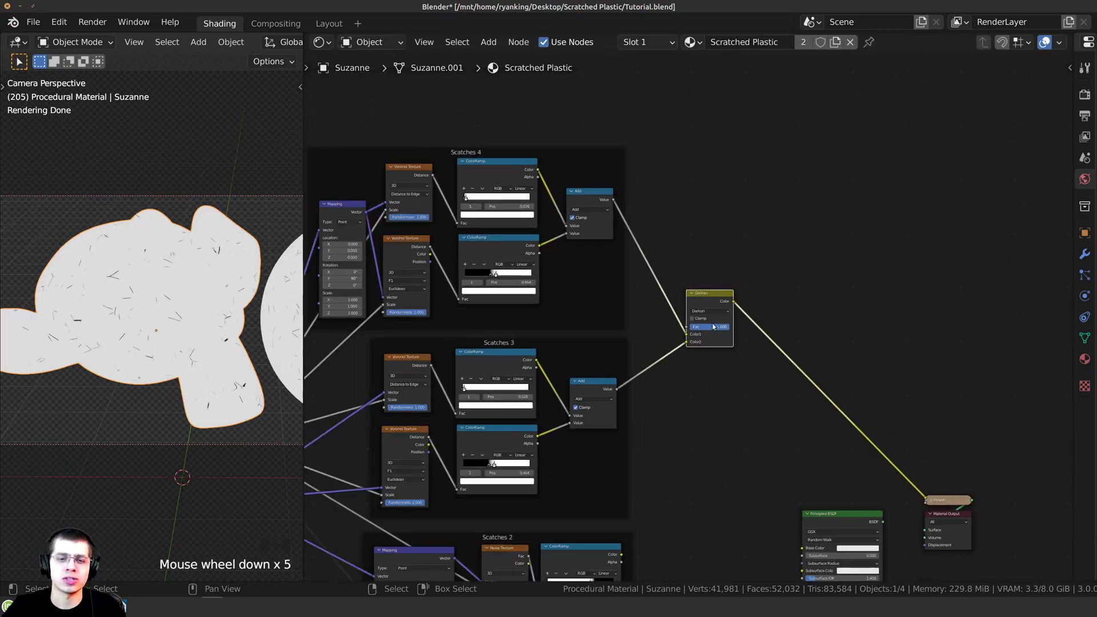
pyautogui.moveTo(713, 327); pyautogui.dragTo(691, 184, button='middle')
pyautogui.scroll(1, 679, 197)
pyautogui.scroll(1, 627, 457)
pyautogui.moveTo(627, 449); pyautogui.dragTo(636, 350, button='middle')
pyautogui.moveTo(712, 140); pyautogui.dragTo(709, 246, button='middle')
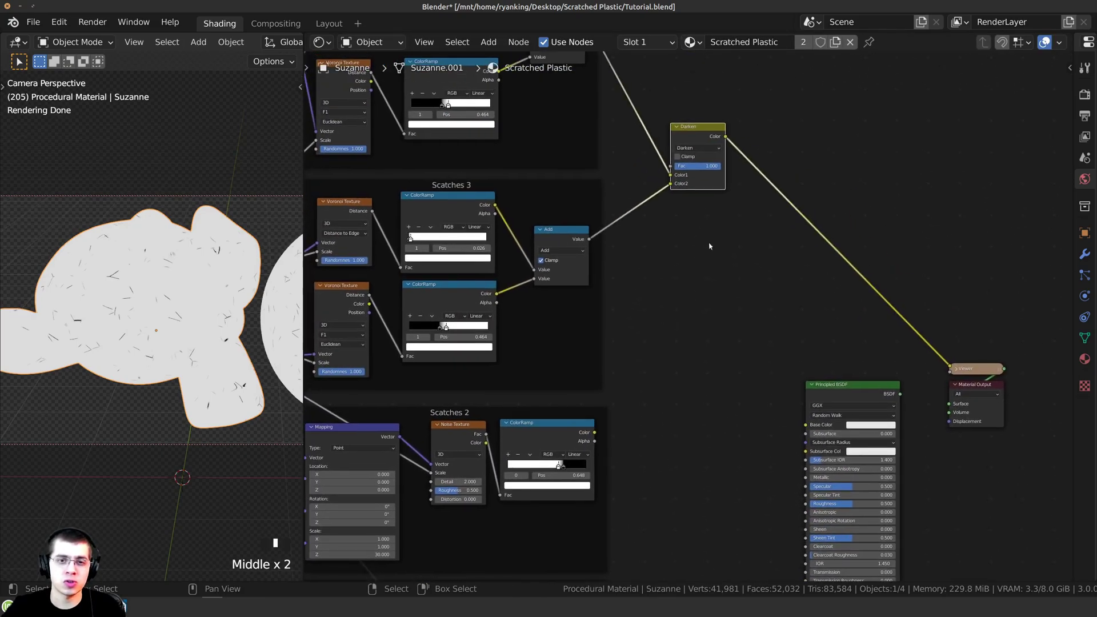
pyautogui.moveTo(697, 138); pyautogui.dragTo(684, 139)
pyautogui.moveTo(683, 139); pyautogui.dragTo(675, 114, button='middle')
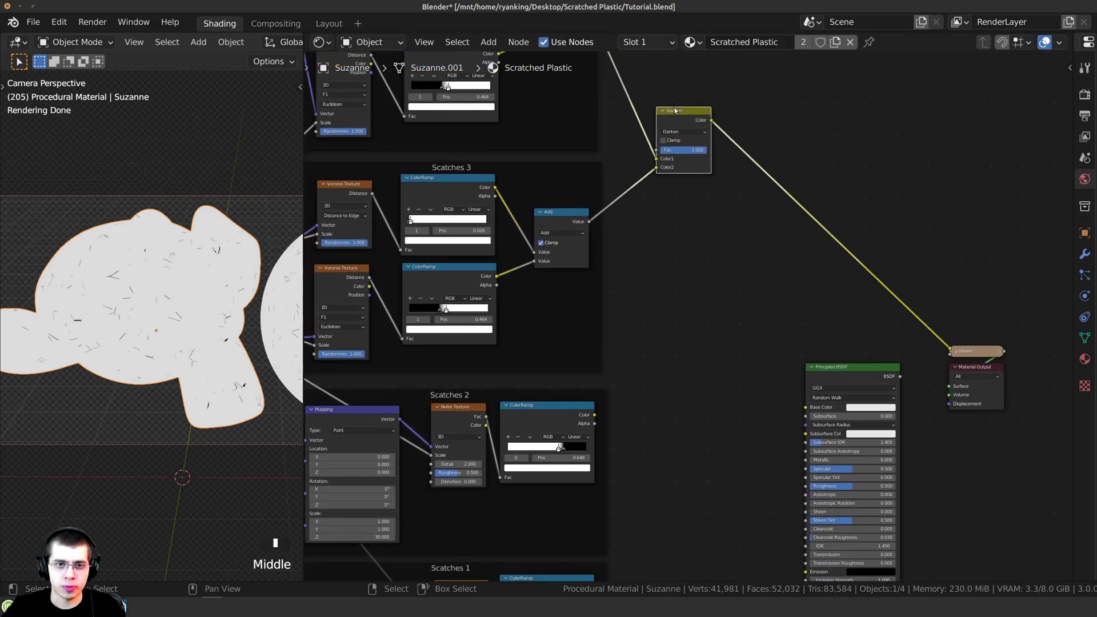
# - Duplicate the Darken node and place the copy beside the Scatches 1 and Scatches 2 frames
pyautogui.hotkey('shift', 'd')
pyautogui.click(662, 468)
pyautogui.moveTo(669, 438); pyautogui.dragTo(695, 228, button='middle')
pyautogui.scroll(2, 479, 250)
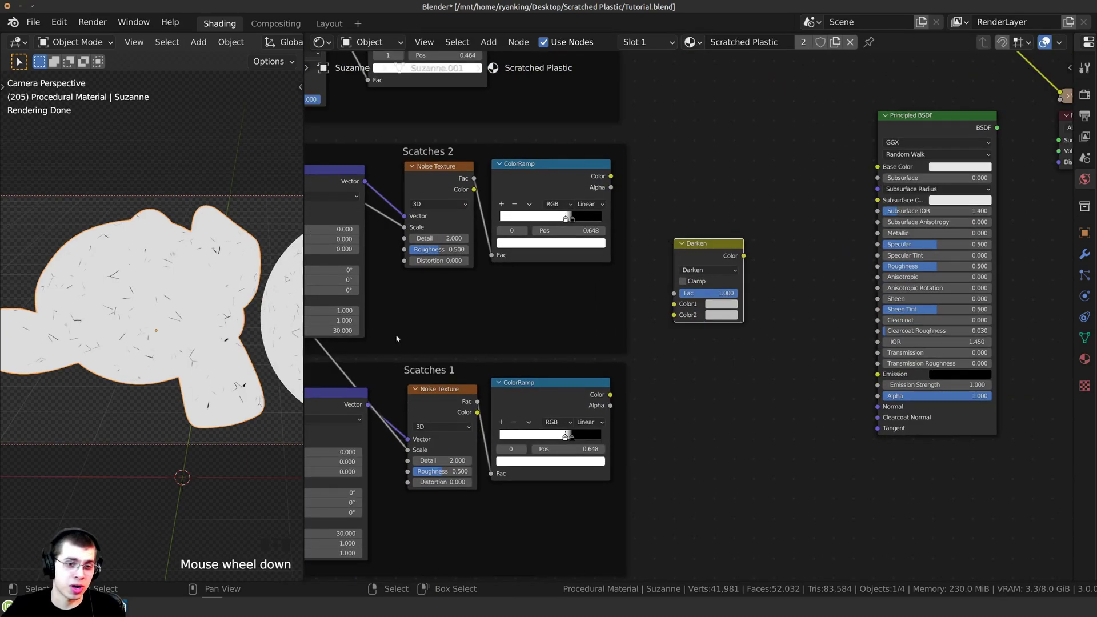
pyautogui.scroll(2, 489, 398)
# - Link the Scatches 2 ColorRamp into the new Darken node's Color1 and the Scatches 1 ColorRamp into its Color2, and shift the node up slightly
pyautogui.moveTo(602, 201); pyautogui.dragTo(677, 346)
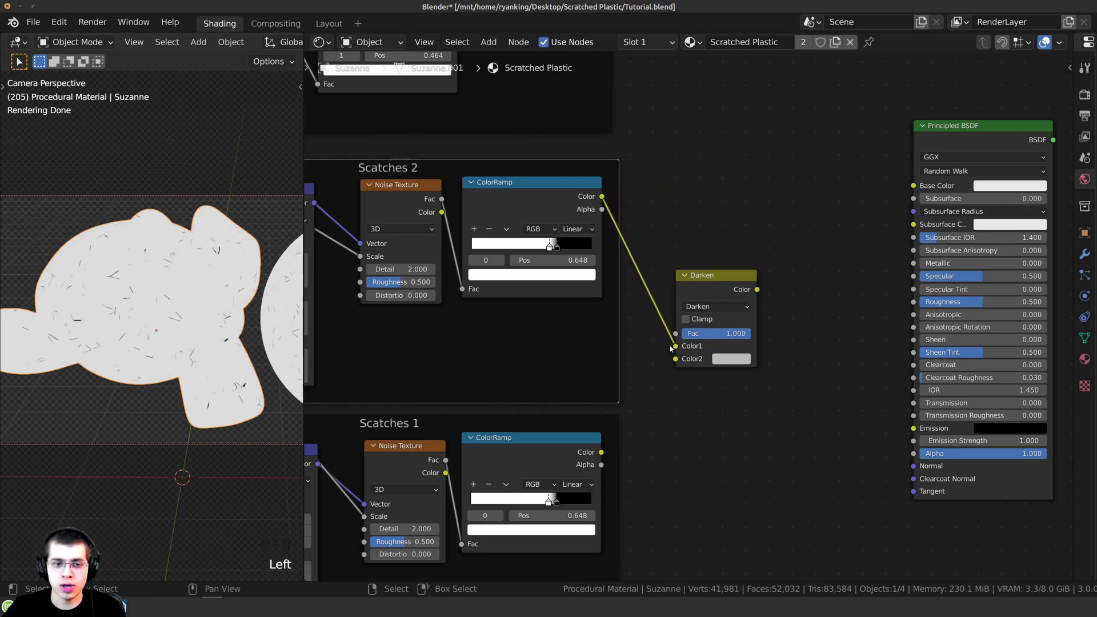
pyautogui.click(592, 450)
pyautogui.moveTo(592, 450); pyautogui.dragTo(622, 450, button='middle')
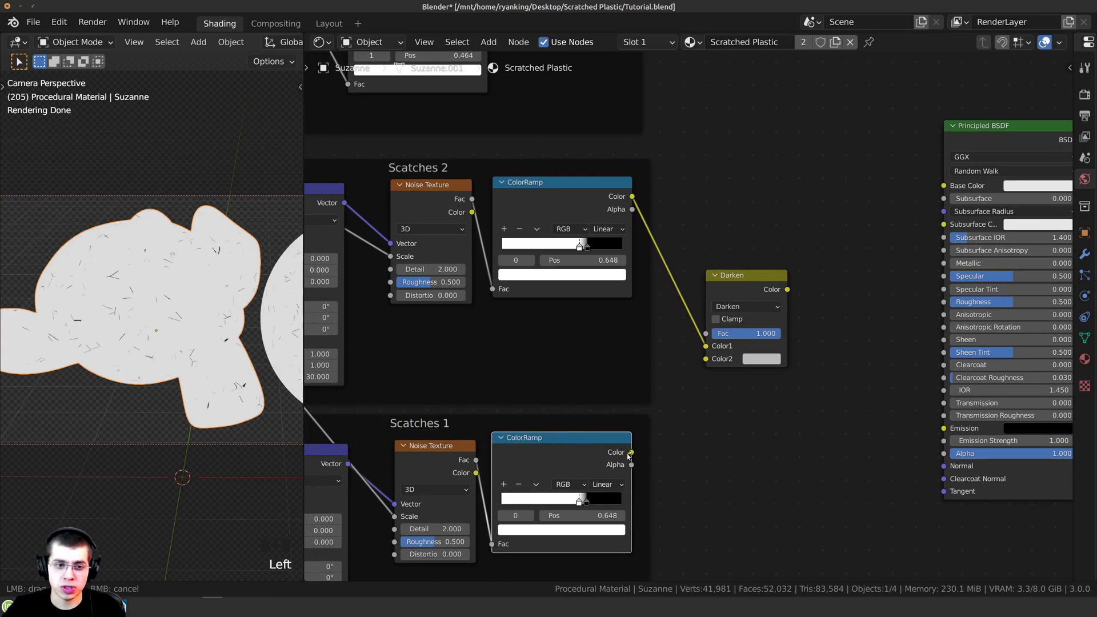
pyautogui.moveTo(706, 359); pyautogui.dragTo(706, 359)
pyautogui.scroll(4, 691, 320)
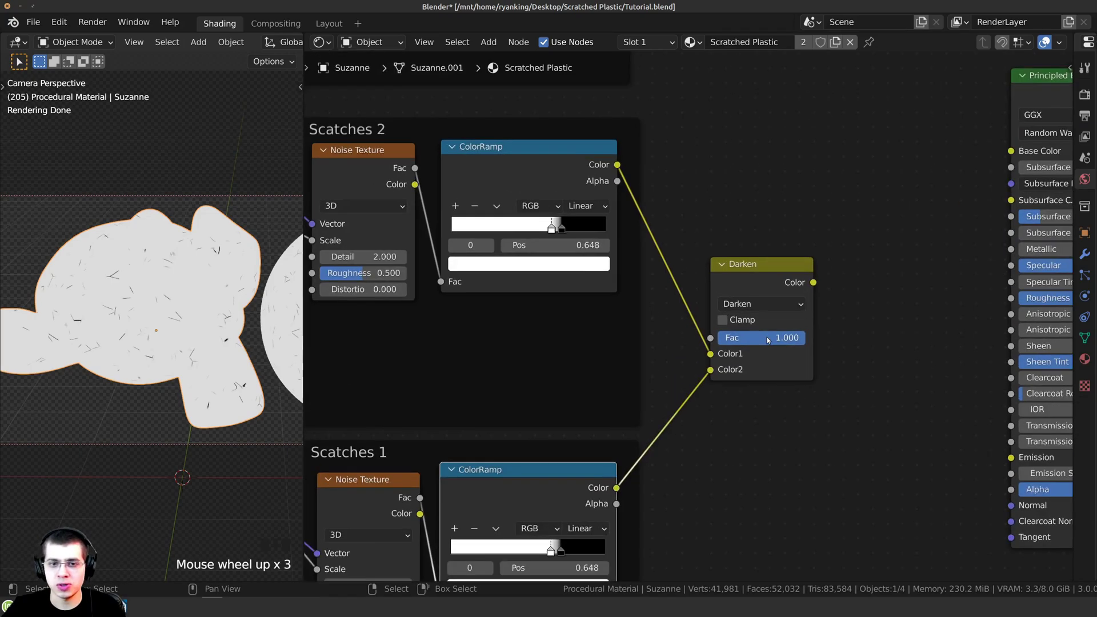
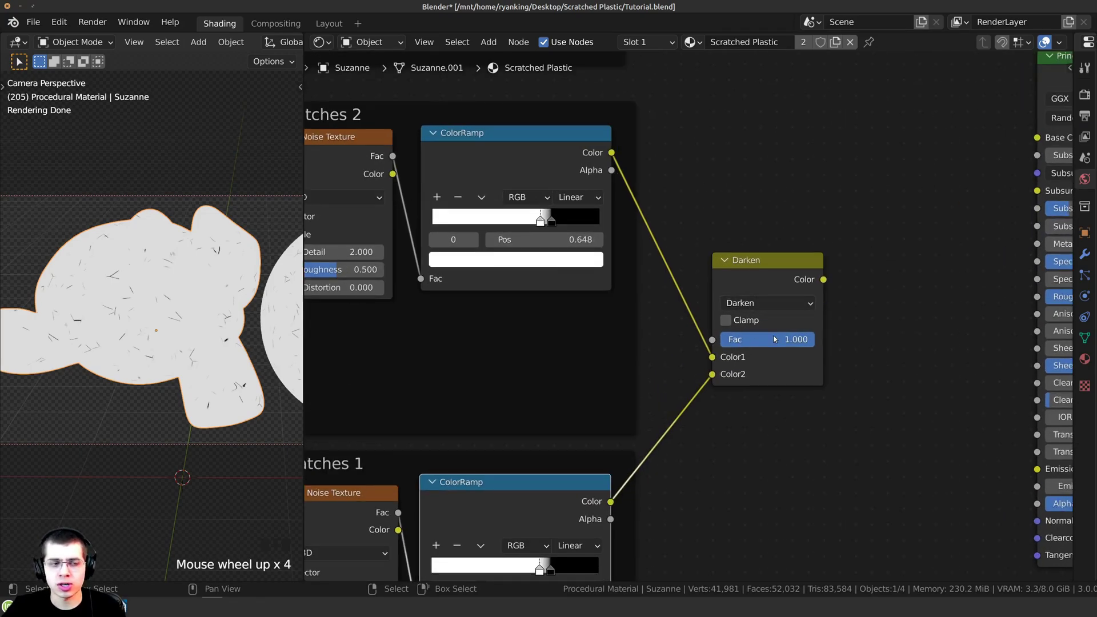
pyautogui.click(748, 268)
# - Compare the separate Scatches 1 and Scatches 2 outputs with their combined Darken output on the model
pyautogui.scroll(-4, 689, 220)
pyautogui.keyDown('ctrl'); pyautogui.keyDown('shift'); pyautogui.click(560, 201); pyautogui.keyUp('shift'); pyautogui.keyUp('ctrl')
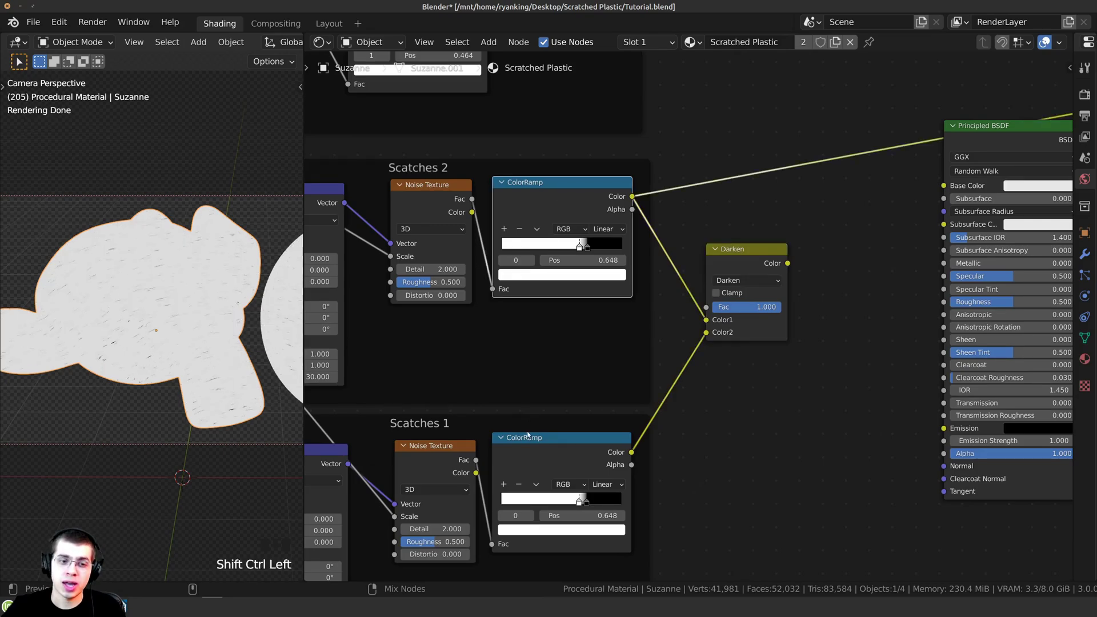
pyautogui.keyDown('ctrl'); pyautogui.keyDown('shift'); pyautogui.click(562, 451); pyautogui.keyUp('shift'); pyautogui.keyUp('ctrl')
pyautogui.keyDown('ctrl'); pyautogui.keyDown('shift'); pyautogui.click(559, 203); pyautogui.keyUp('shift'); pyautogui.keyUp('ctrl')
pyautogui.keyDown('ctrl'); pyautogui.keyDown('shift'); pyautogui.click(567, 437); pyautogui.keyUp('shift'); pyautogui.keyUp('ctrl')
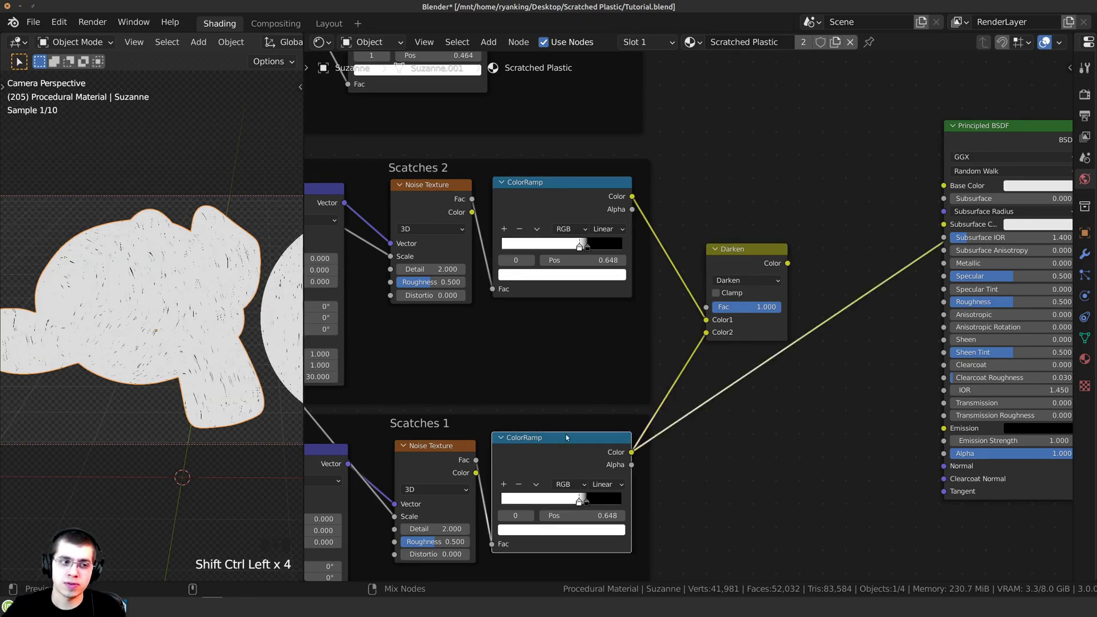
pyautogui.keyDown('ctrl'); pyautogui.keyDown('shift'); pyautogui.click(742, 265); pyautogui.keyUp('shift'); pyautogui.keyUp('ctrl')
pyautogui.scroll(6, 156, 277)
pyautogui.scroll(-6, 155, 277)
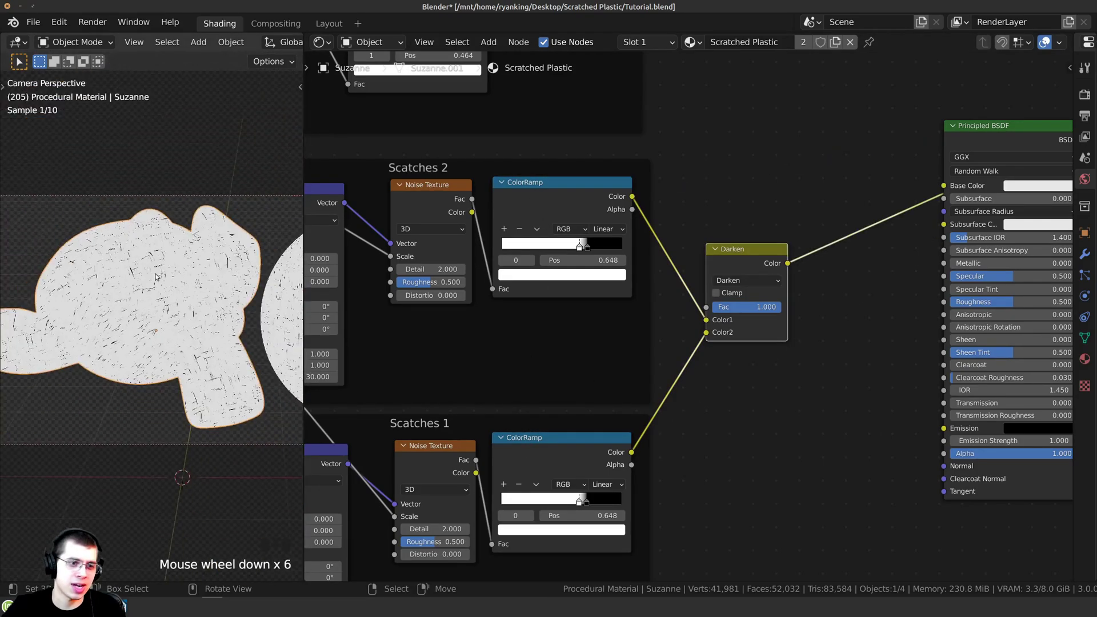
# - Reposition the two Darken nodes, one beside the Scatches 3 Add node and the other higher beside Scatches 2
pyautogui.scroll(-1, 156, 276)
pyautogui.scroll(-2, 742, 252)
pyautogui.moveTo(745, 247); pyautogui.dragTo(701, 391, button='middle')
pyautogui.click(710, 270)
pyautogui.moveTo(707, 157); pyautogui.dragTo(707, 245)
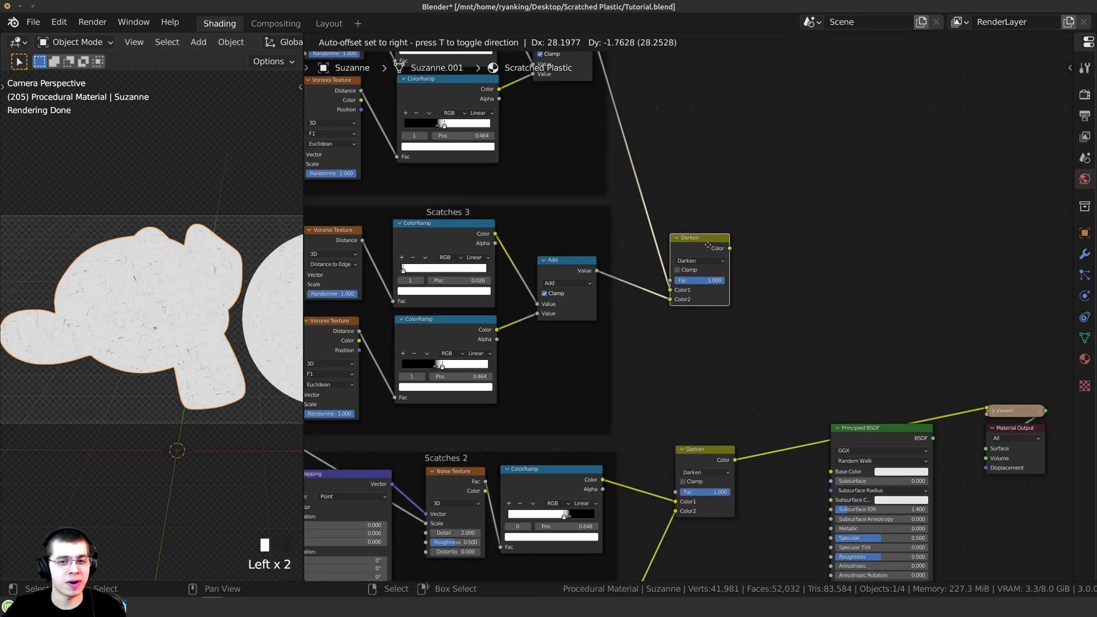
pyautogui.scroll(1, 701, 343)
pyautogui.moveTo(699, 437); pyautogui.dragTo(697, 418, button='middle')
pyautogui.moveTo(702, 453); pyautogui.dragTo(705, 374)
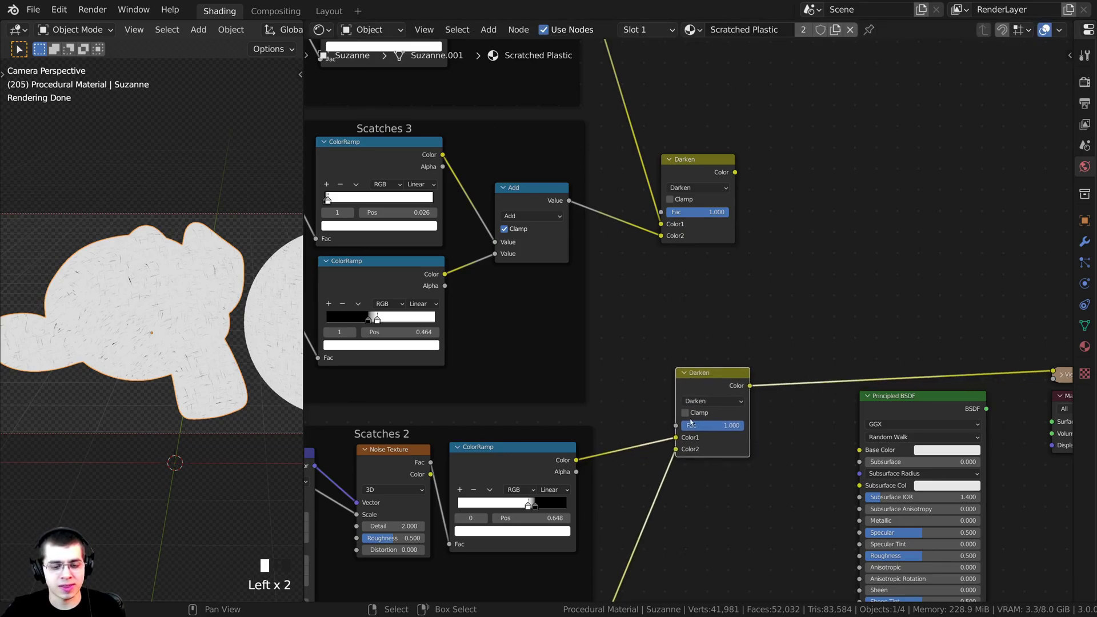
# - Duplicate a third Darken node, linking the Scatches 3 and 4 Darken into Color1 and the Scatches 1 and 2 Darken into Color2
pyautogui.hotkey('shift', 'd')
pyautogui.click(869, 239)
pyautogui.scroll(1, 806, 228)
pyautogui.scroll(2, 805, 228)
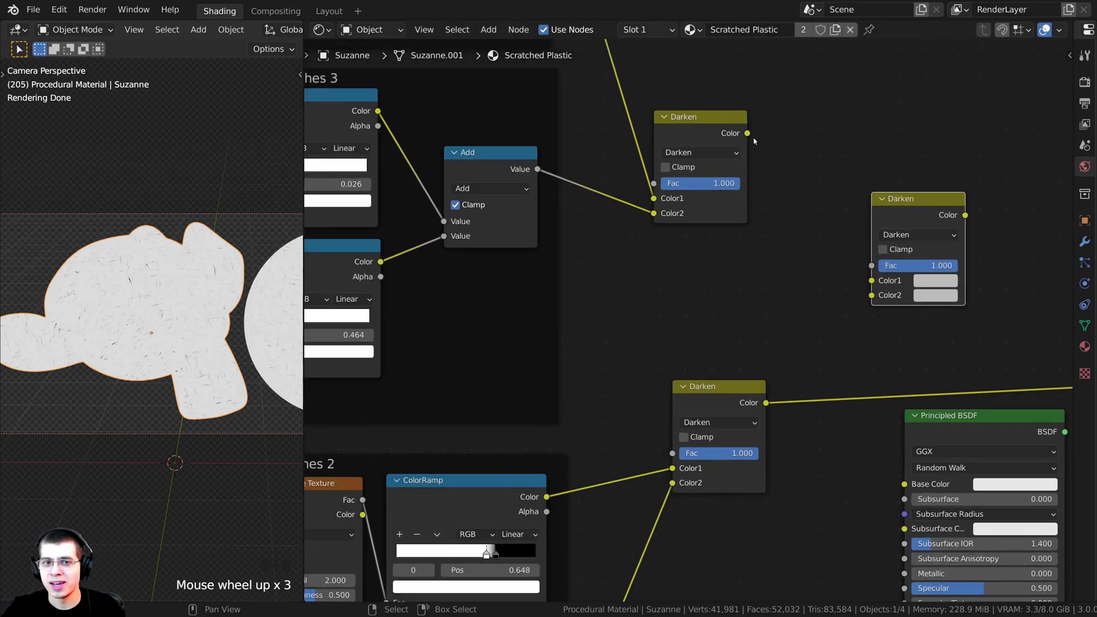
pyautogui.moveTo(747, 136); pyautogui.dragTo(866, 284)
pyautogui.moveTo(766, 404); pyautogui.dragTo(871, 295)
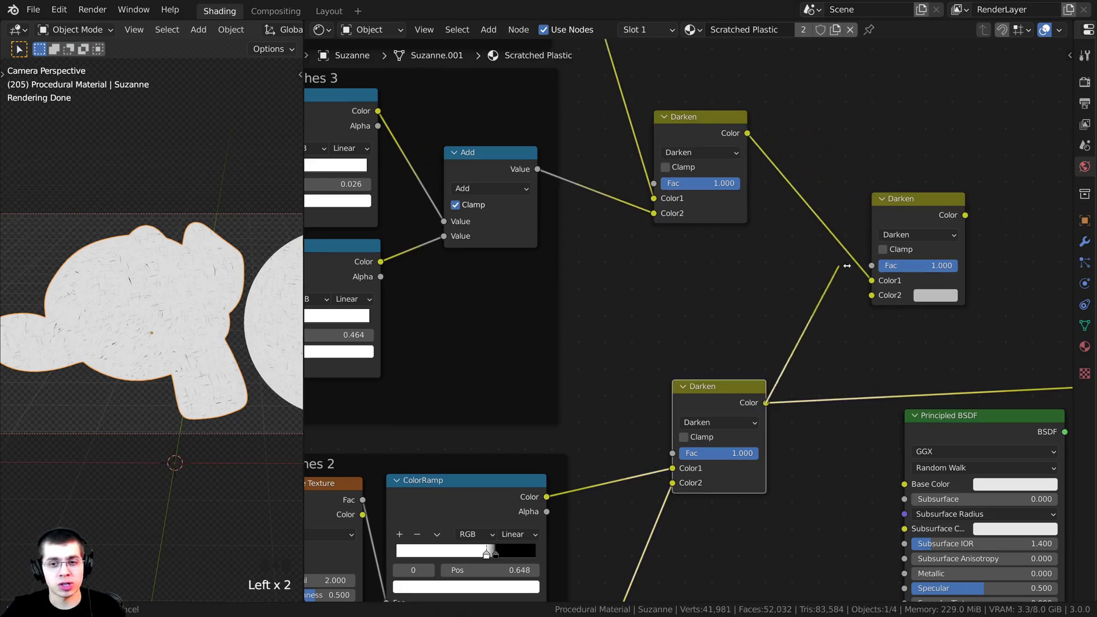
pyautogui.moveTo(905, 199); pyautogui.dragTo(868, 201)
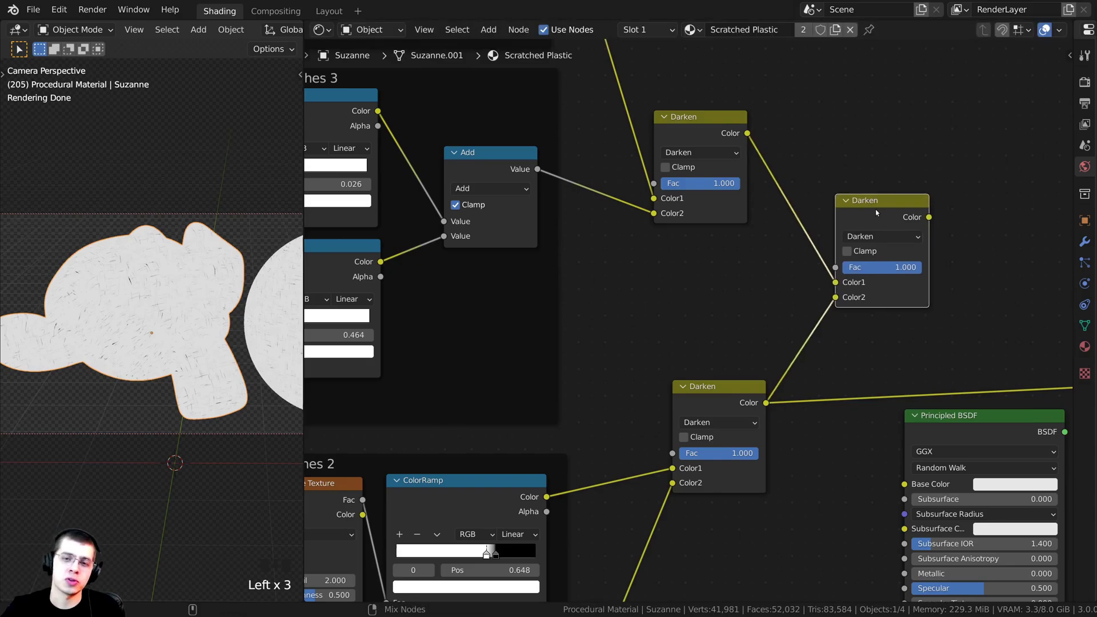
# - Preview the third Darken node on the model and examine all four scratch layers combined
pyautogui.keyDown('ctrl'); pyautogui.keyDown('shift'); pyautogui.click(875, 210); pyautogui.keyUp('shift'); pyautogui.keyUp('ctrl')
pyautogui.scroll(5, 140, 276)
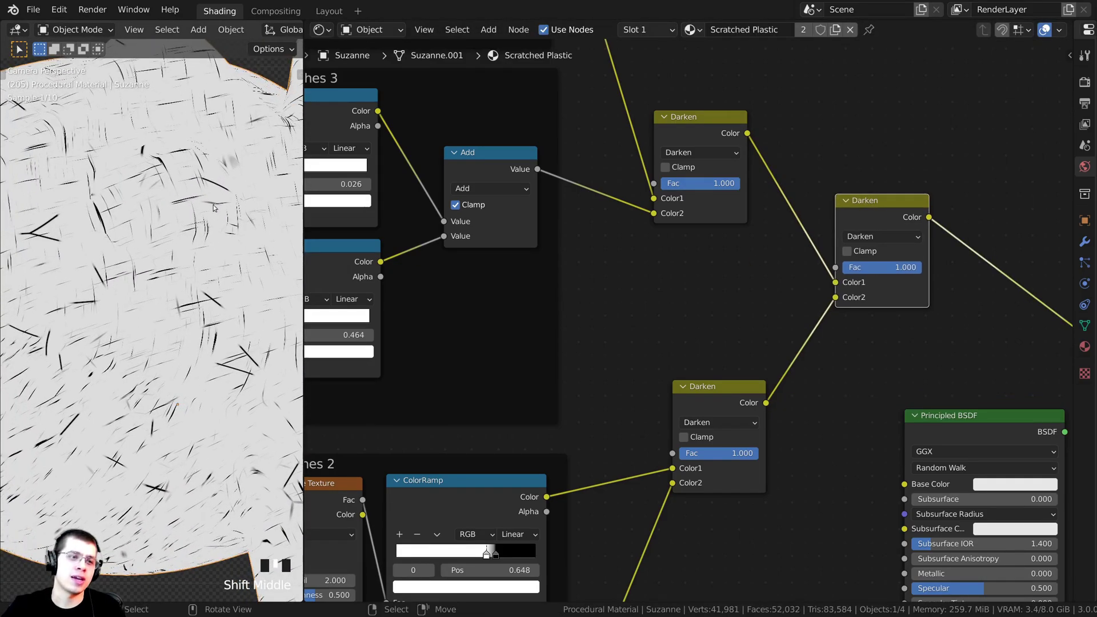
pyautogui.keyDown('shift'); pyautogui.moveTo(134, 337); pyautogui.dragTo(130, 343, button='middle'); pyautogui.keyUp('shift')
pyautogui.scroll(-6, 173, 263)
pyautogui.scroll(3, 109, 300)
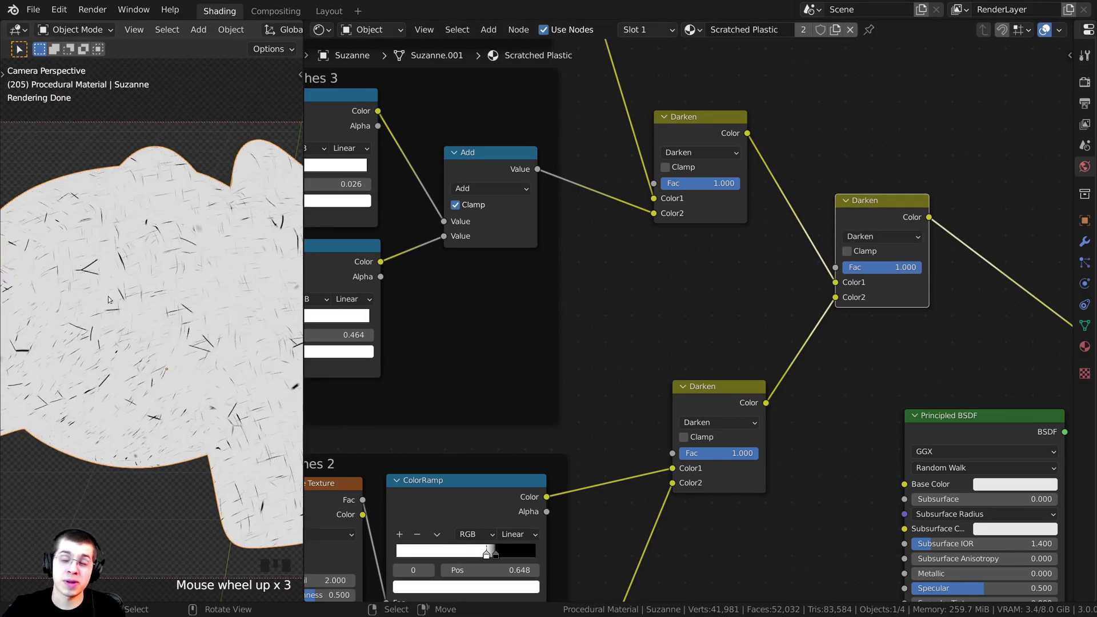
pyautogui.scroll(1, 146, 284)
pyautogui.scroll(-2, 159, 368)
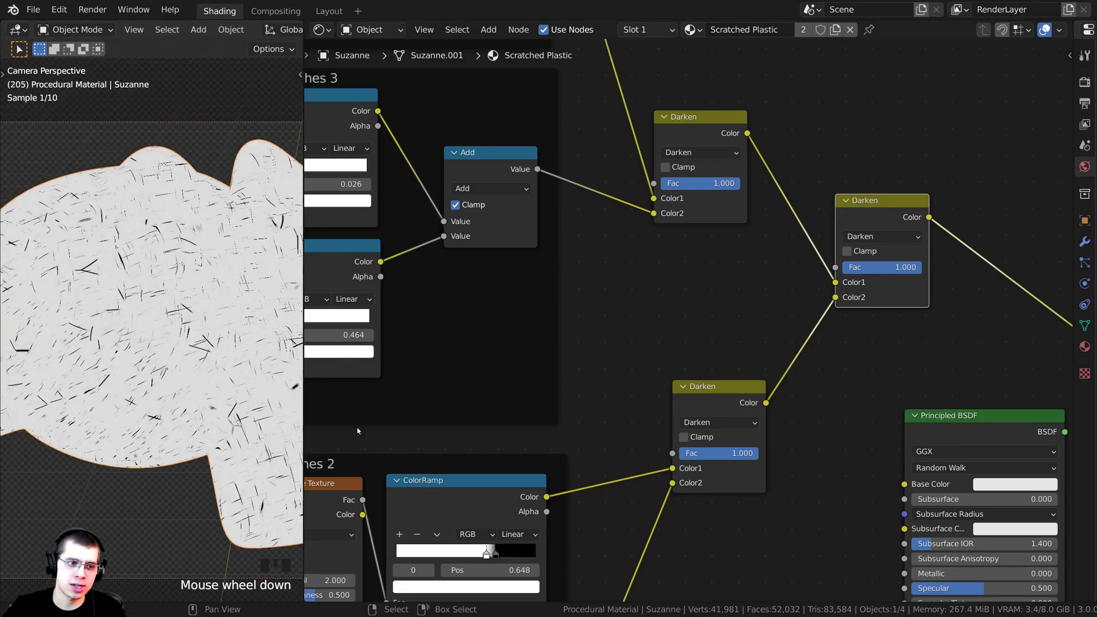
# - Move the Principled BSDF, Viewer and Material Output nodes farther away from the Darken nodes
pyautogui.scroll(-5, 700, 303)
pyautogui.moveTo(860, 395); pyautogui.dragTo(746, 395, button='middle')
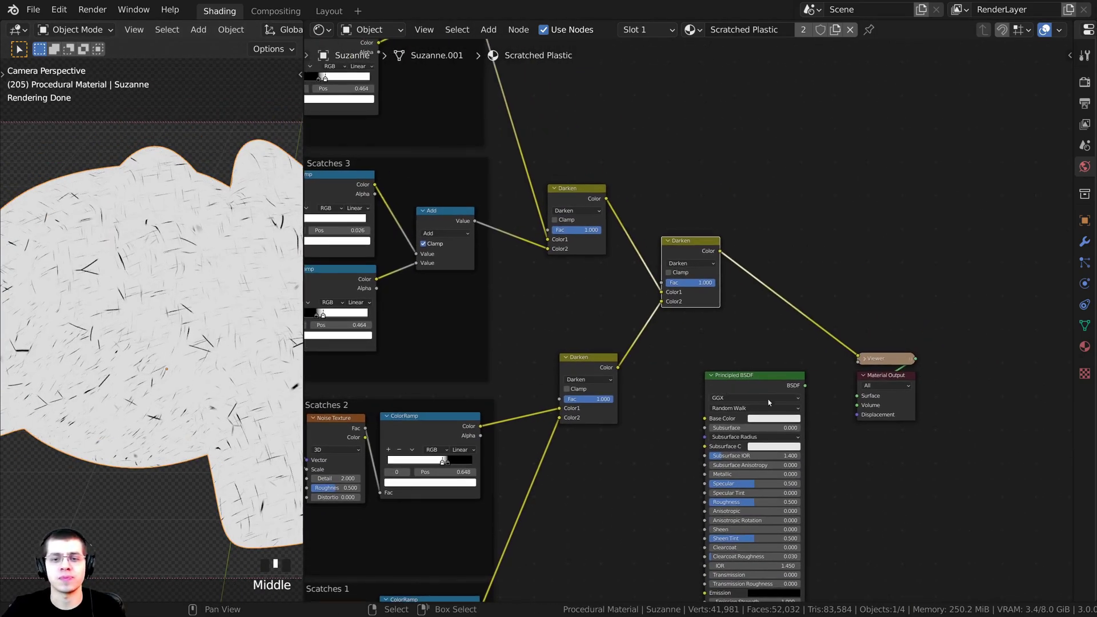
pyautogui.press('b')
pyautogui.moveTo(763, 313); pyautogui.dragTo(834, 474)
pyautogui.press('b')
pyautogui.moveTo(1010, 228); pyautogui.dragTo(764, 411)
pyautogui.press('g')
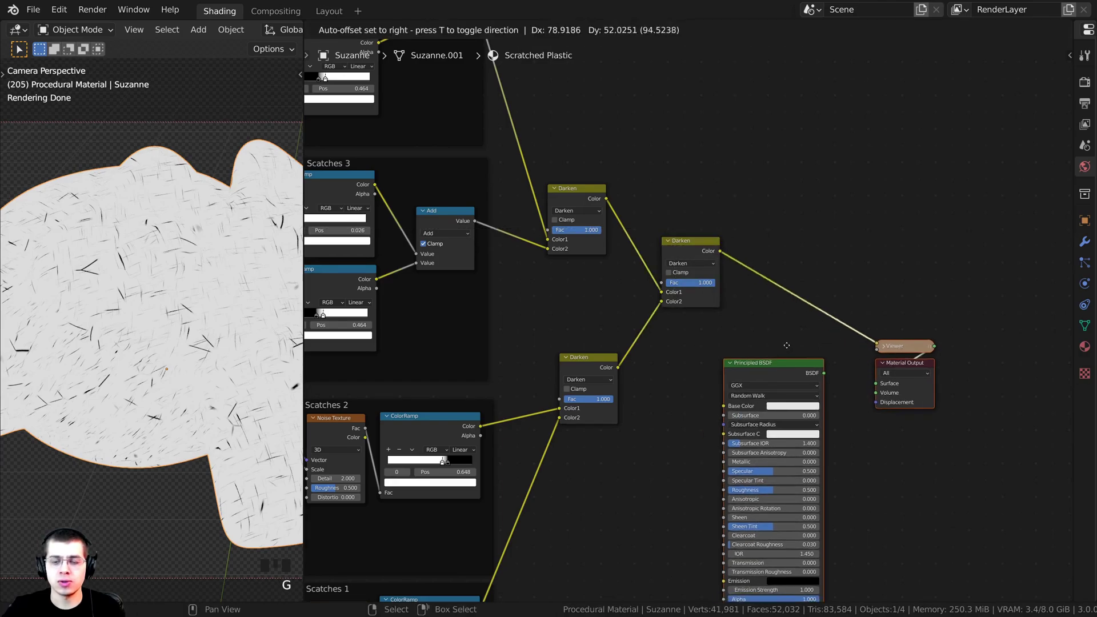
pyautogui.click(786, 194)
# - Link the final Darken node's Color output to the Principled BSDF's Normal input
pyautogui.scroll(4, 800, 200)
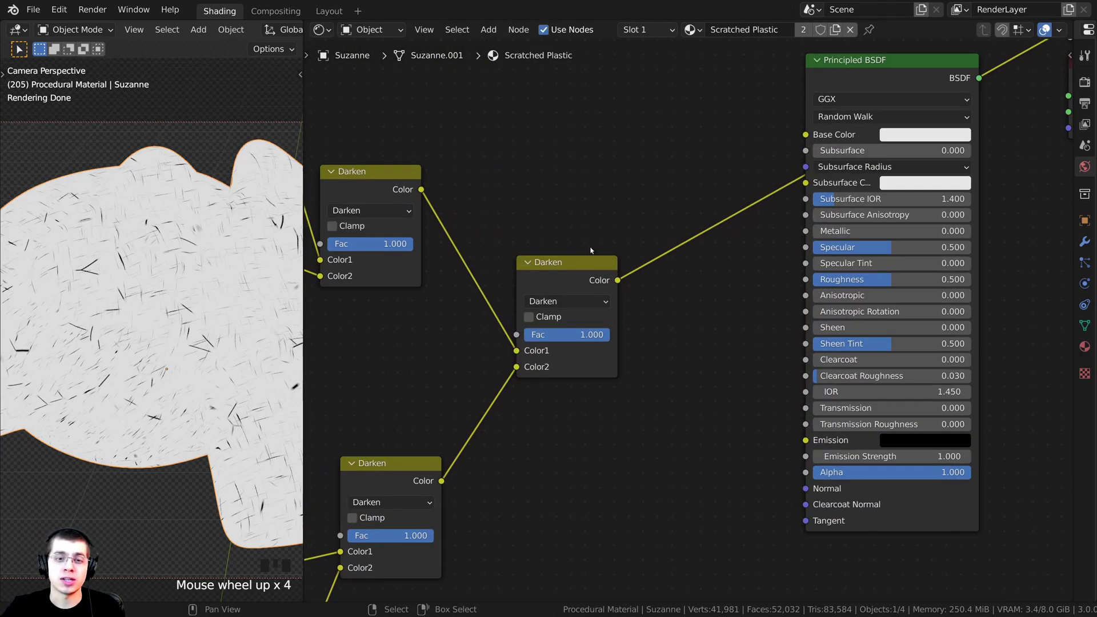
pyautogui.moveTo(591, 250); pyautogui.dragTo(605, 206, button='middle')
pyautogui.moveTo(820, 444); pyautogui.dragTo(786, 422)
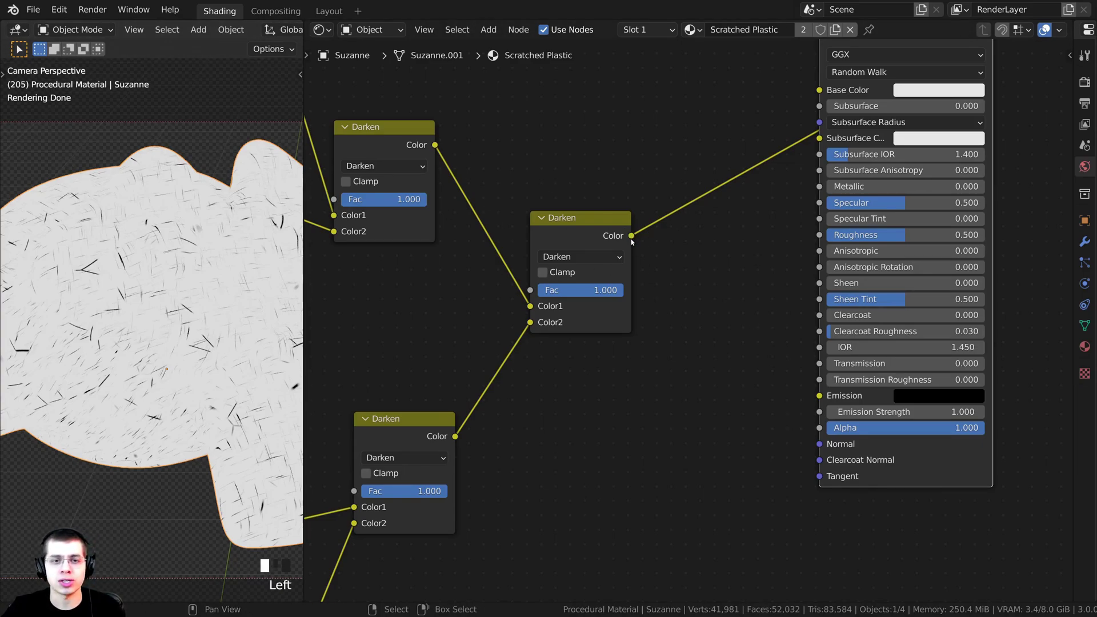
pyautogui.moveTo(631, 235); pyautogui.dragTo(820, 445)
# - Insert a Bump node between the final Darken and the Principled BSDF, with the Darken Color feeding its Height input
pyautogui.moveTo(713, 289); pyautogui.dragTo(714, 284, button='middle')
pyautogui.hotkey('shift', 'a')
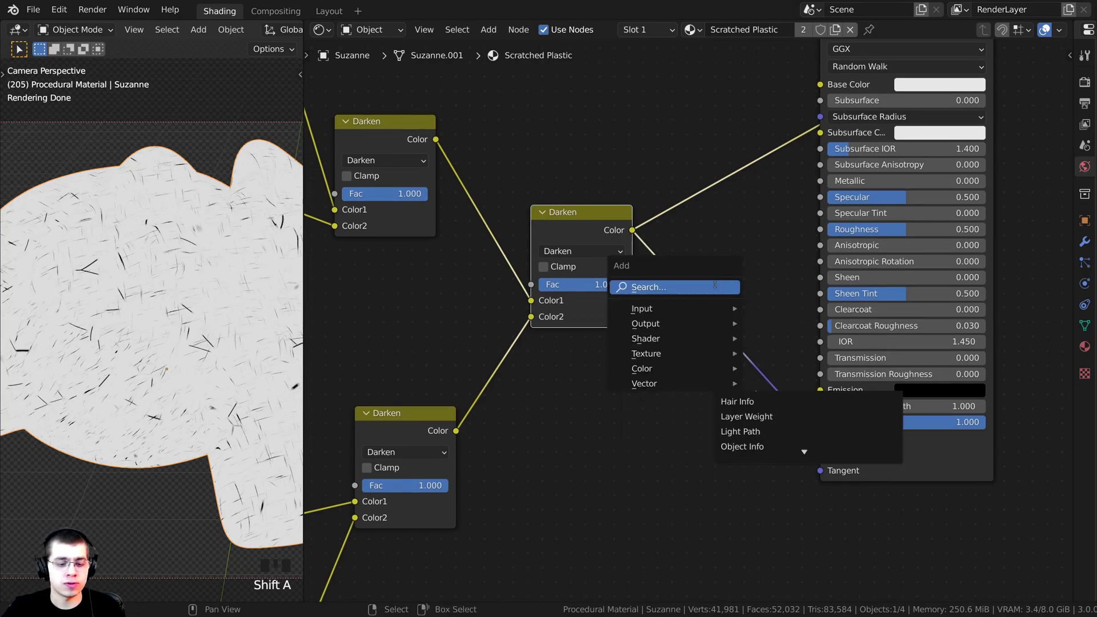
pyautogui.click(714, 285)
pyautogui.write('bum')
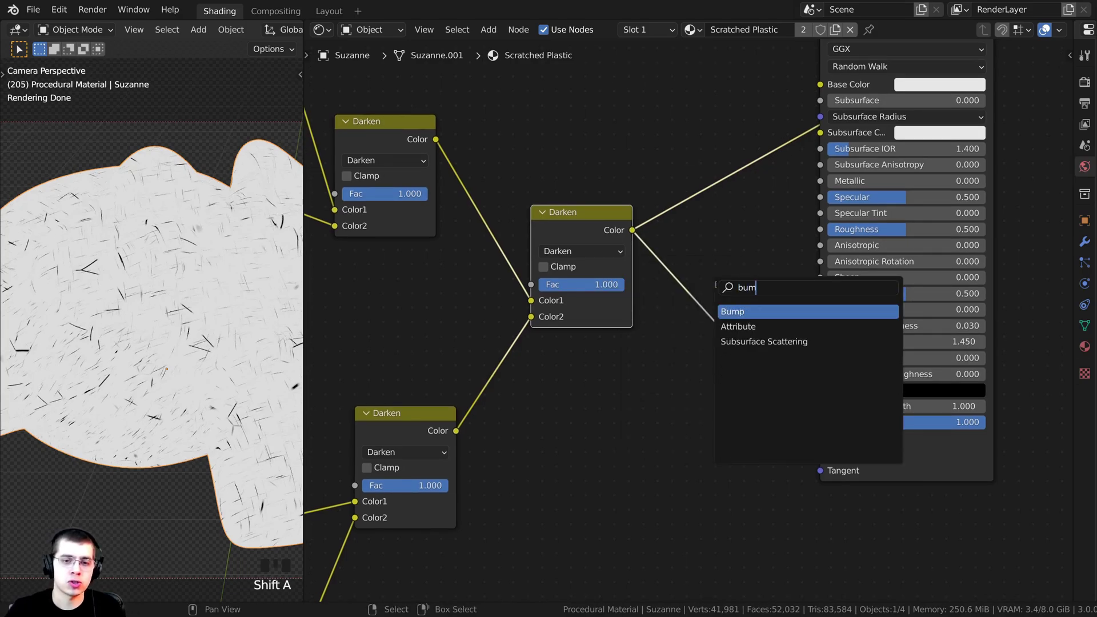
pyautogui.click(730, 311)
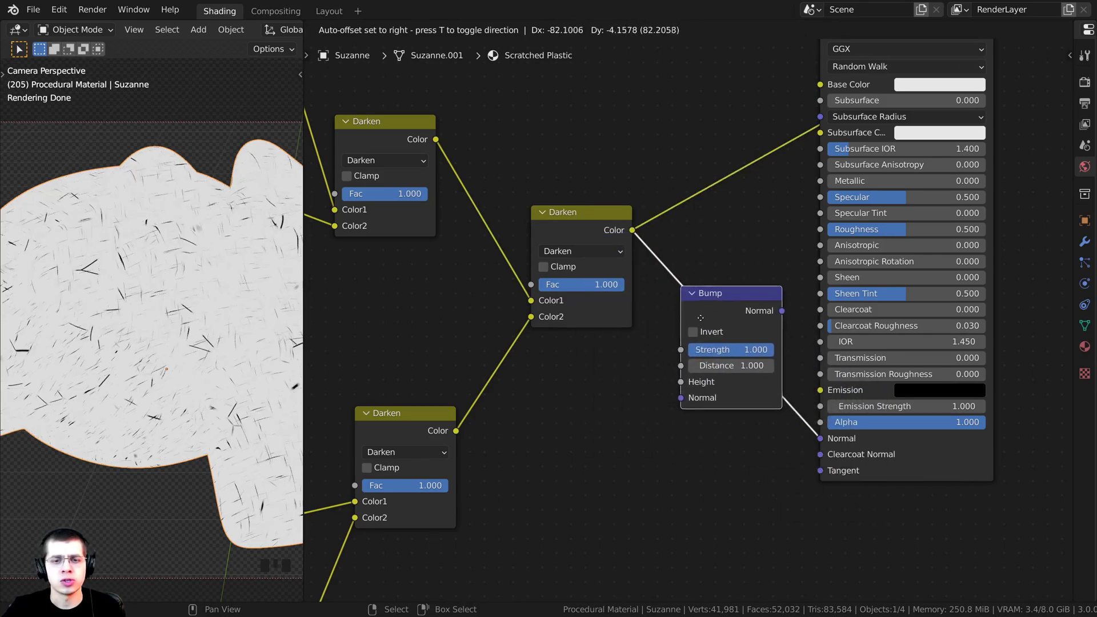
pyautogui.click(720, 334)
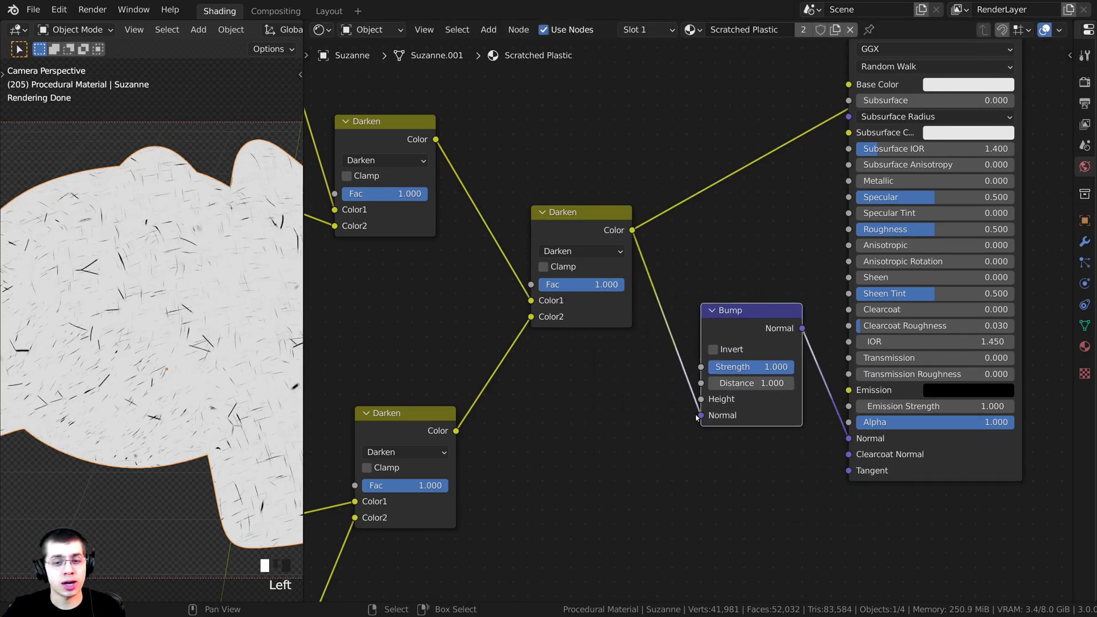
pyautogui.moveTo(700, 415); pyautogui.dragTo(701, 399)
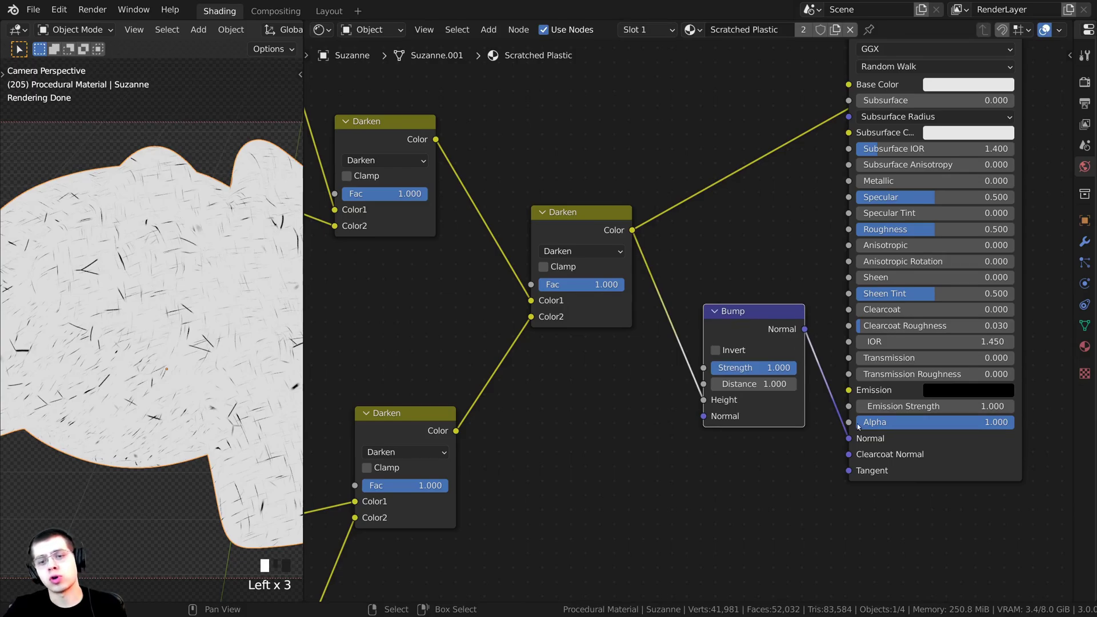
# - Connect the Principled BSDF to the Material Output for preview and examine the bumped scratches on Suzanne's face
pyautogui.scroll(-4, 838, 179)
pyautogui.moveTo(838, 179); pyautogui.dragTo(705, 348, button='middle')
pyautogui.moveTo(751, 234); pyautogui.dragTo(762, 218)
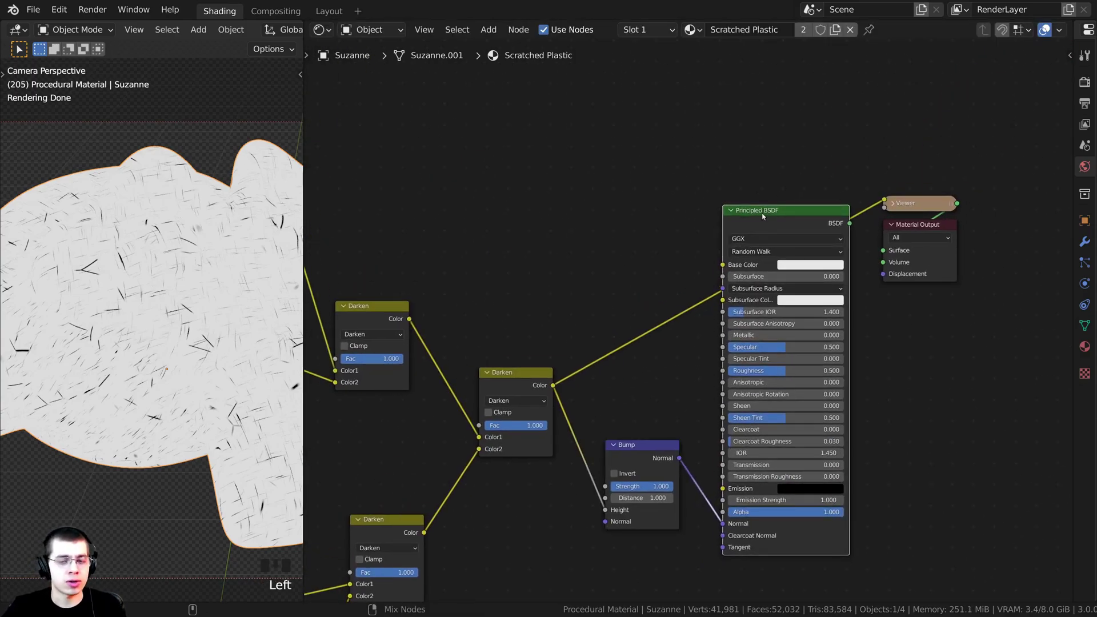
pyautogui.keyDown('ctrl'); pyautogui.keyDown('shift'); pyautogui.click(764, 212); pyautogui.keyUp('shift'); pyautogui.keyUp('ctrl')
pyautogui.keyDown('shift'); pyautogui.moveTo(132, 269); pyautogui.dragTo(91, 244, button='middle'); pyautogui.keyUp('shift')
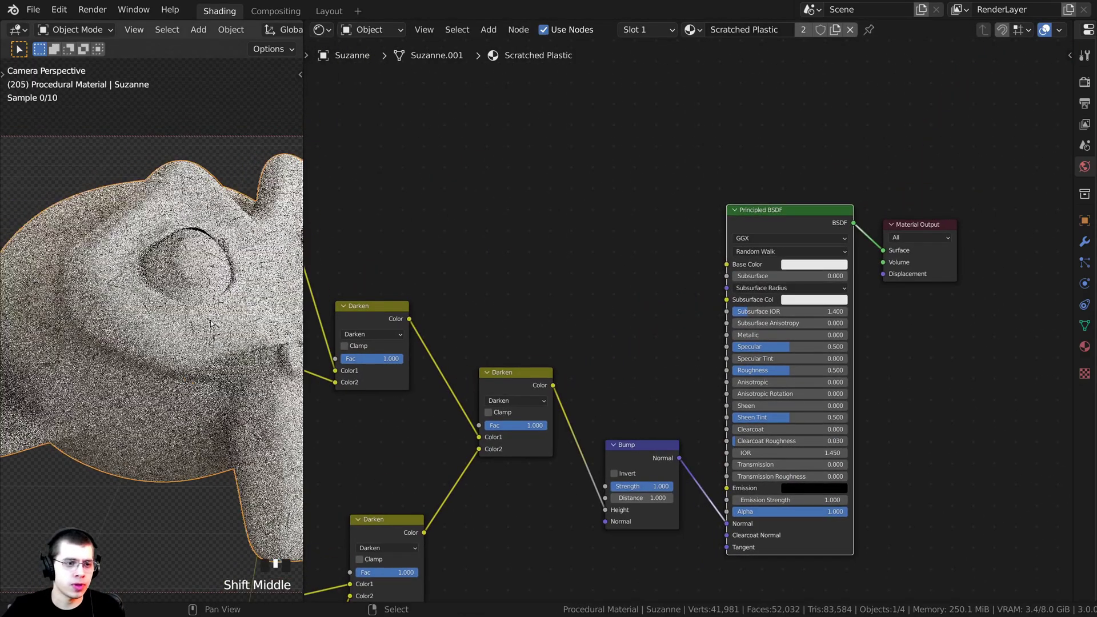
pyautogui.scroll(4, 91, 244)
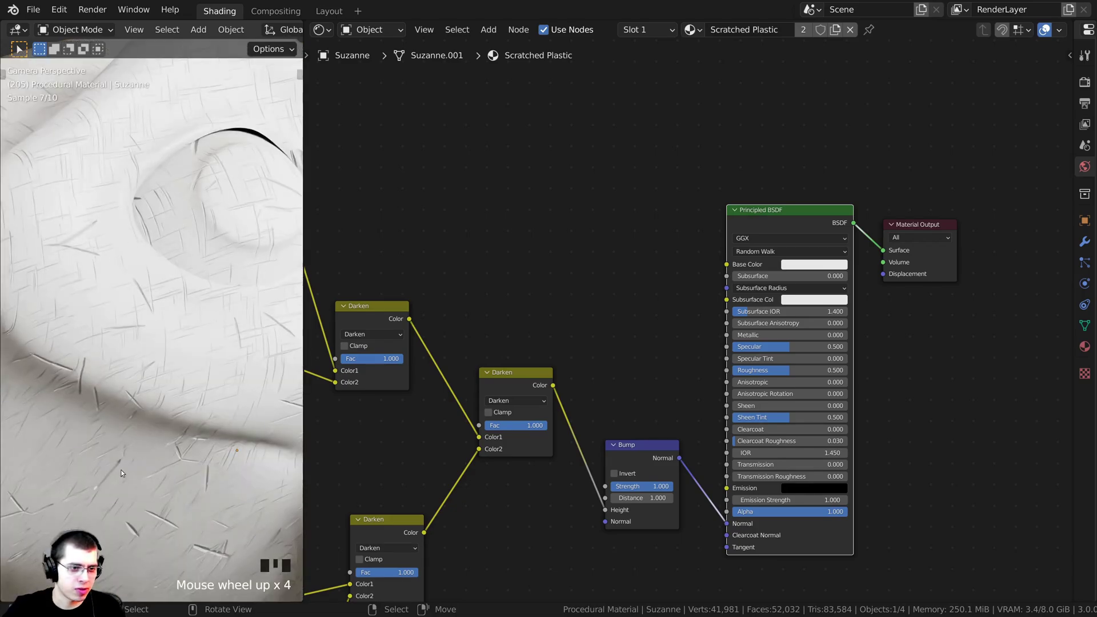
# - Set the Bump node's strength to 0.1 and check the softened scratches on Suzanne's face
pyautogui.scroll(2, 568, 351)
pyautogui.moveTo(568, 351); pyautogui.dragTo(523, 281, button='middle')
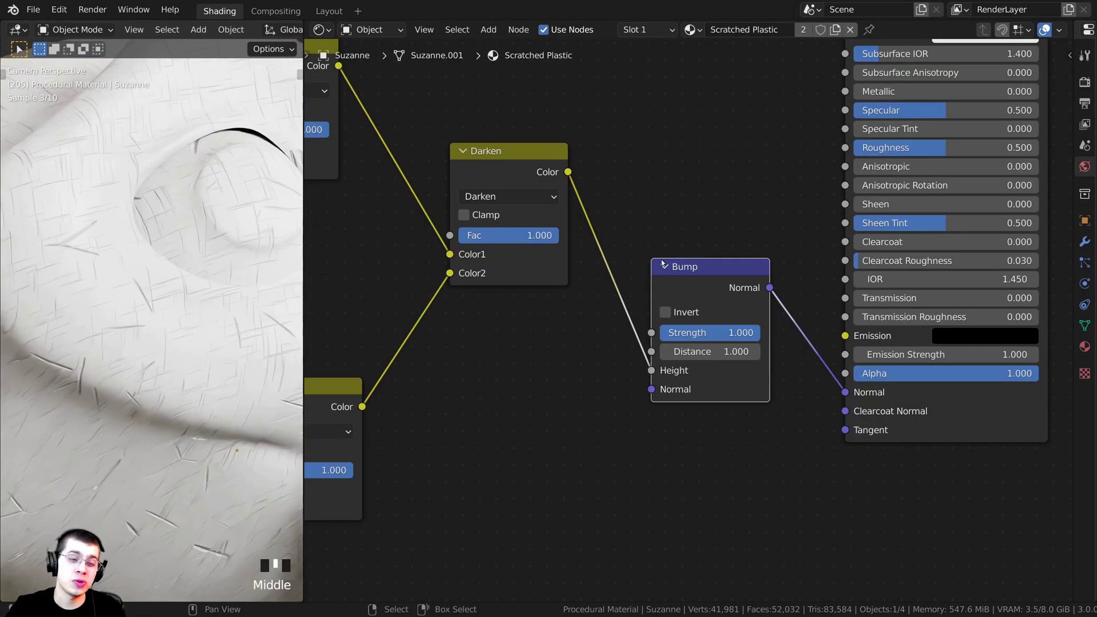
pyautogui.click(710, 334)
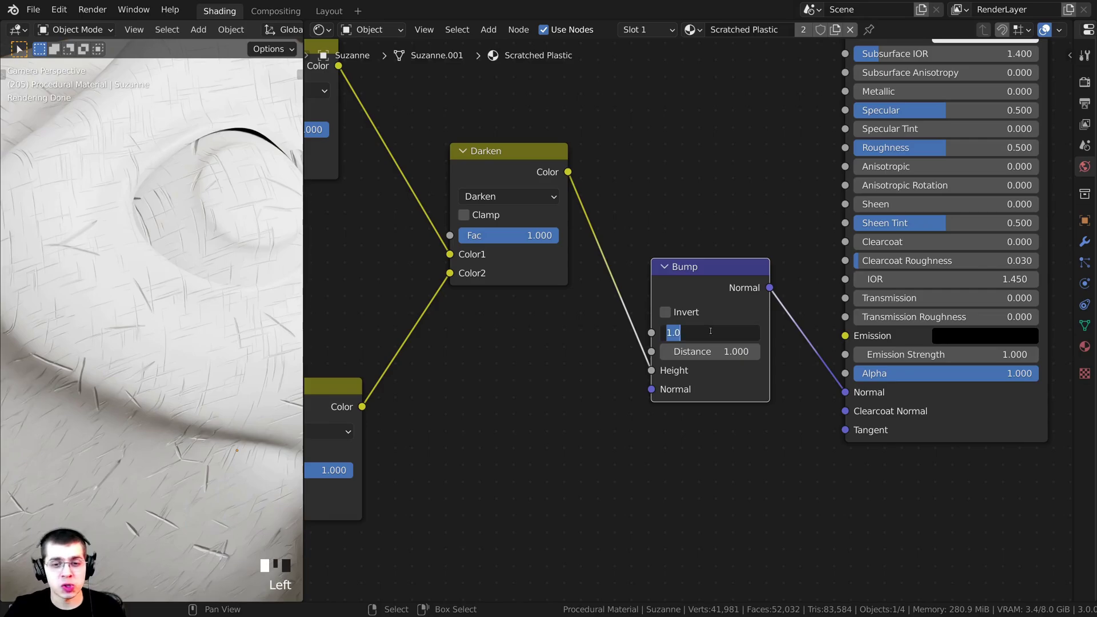
pyautogui.write('0.1')
pyautogui.press('Return')
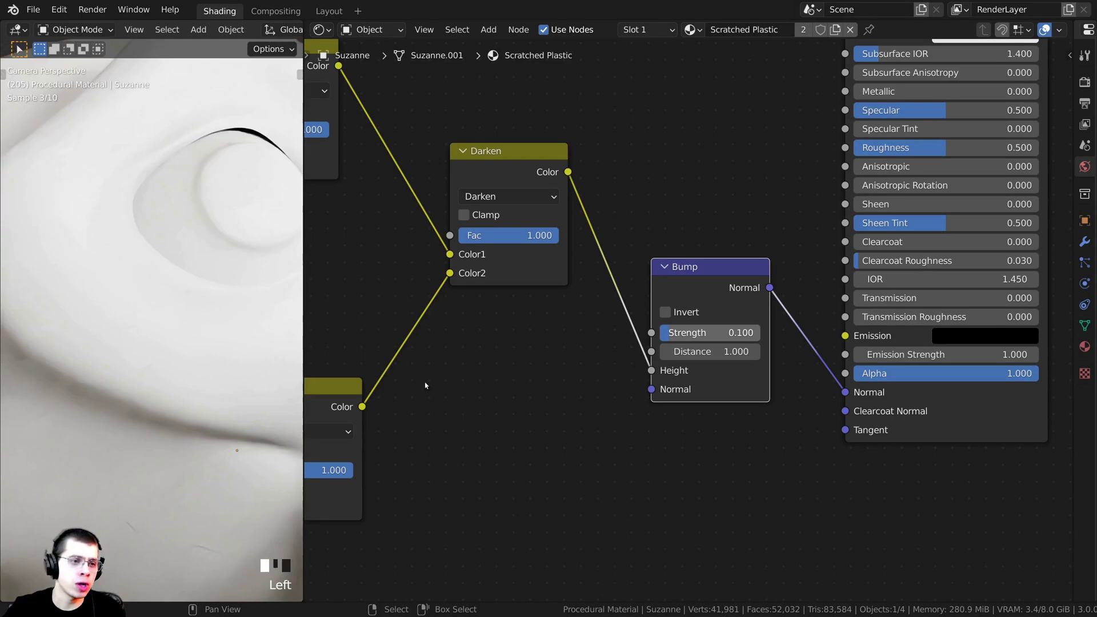
pyautogui.scroll(-1, 158, 351)
pyautogui.scroll(2, 157, 352)
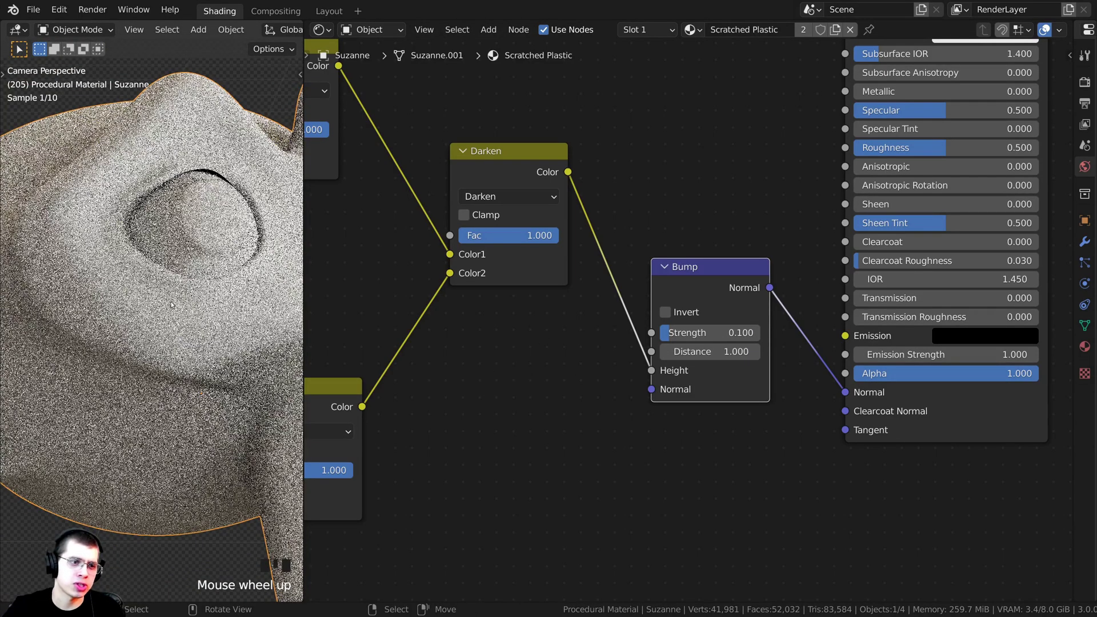
pyautogui.keyDown('shift'); pyautogui.moveTo(157, 352); pyautogui.dragTo(200, 362, button='middle'); pyautogui.keyUp('shift')
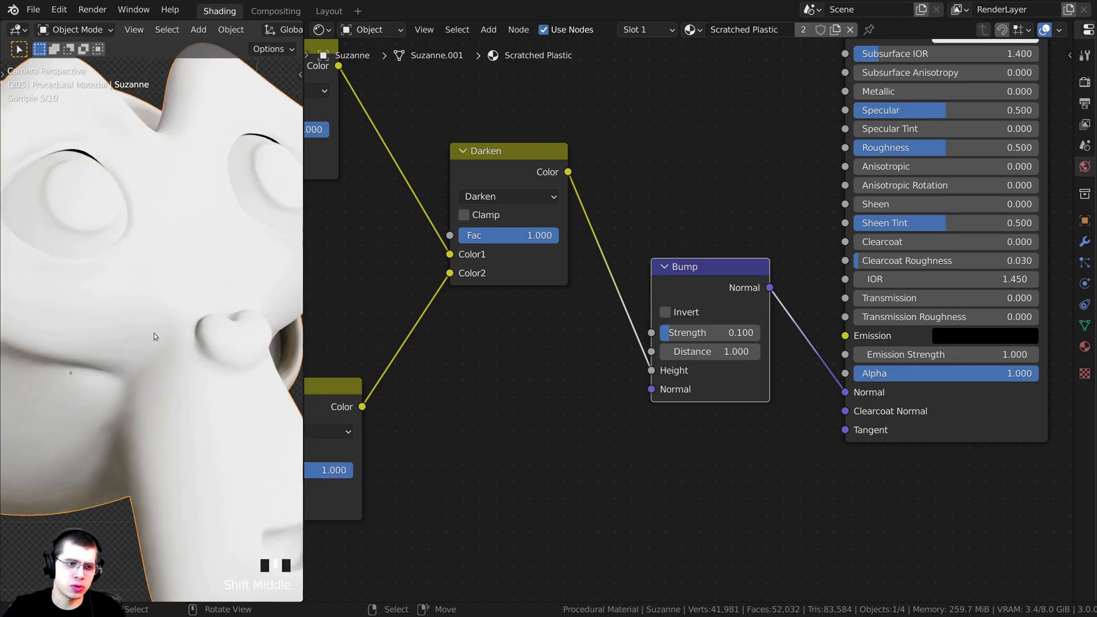
# - Adjust the Principled BSDF node's position slightly next to the Material Output
pyautogui.scroll(-2, 687, 332)
pyautogui.moveTo(837, 63); pyautogui.dragTo(837, 179, button='middle')
pyautogui.moveTo(837, 179); pyautogui.dragTo(841, 184)
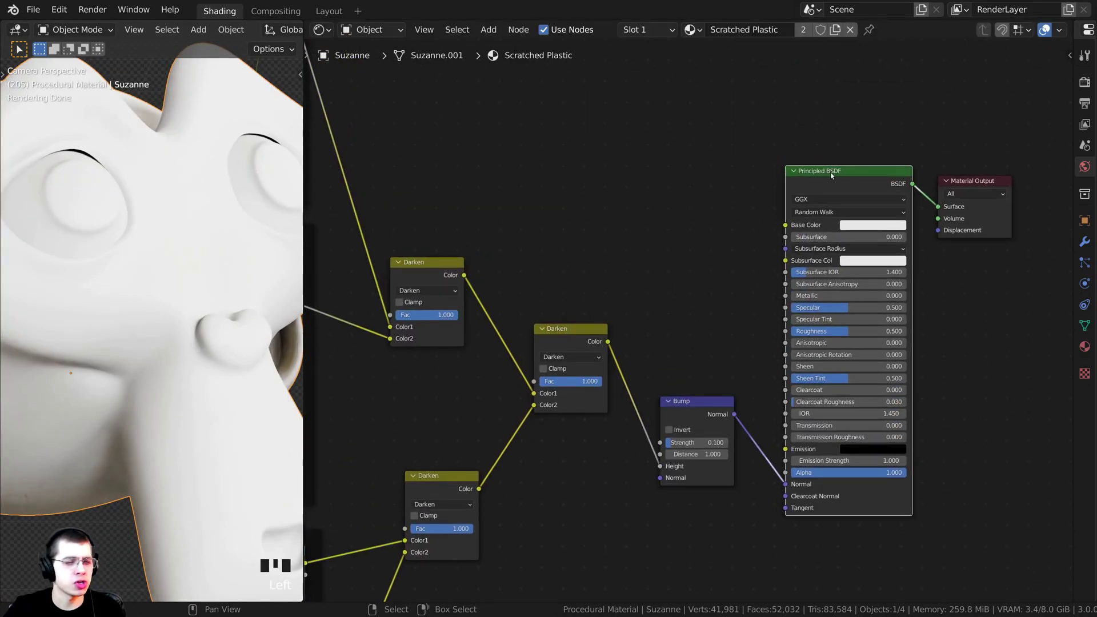
pyautogui.scroll(3, 752, 504)
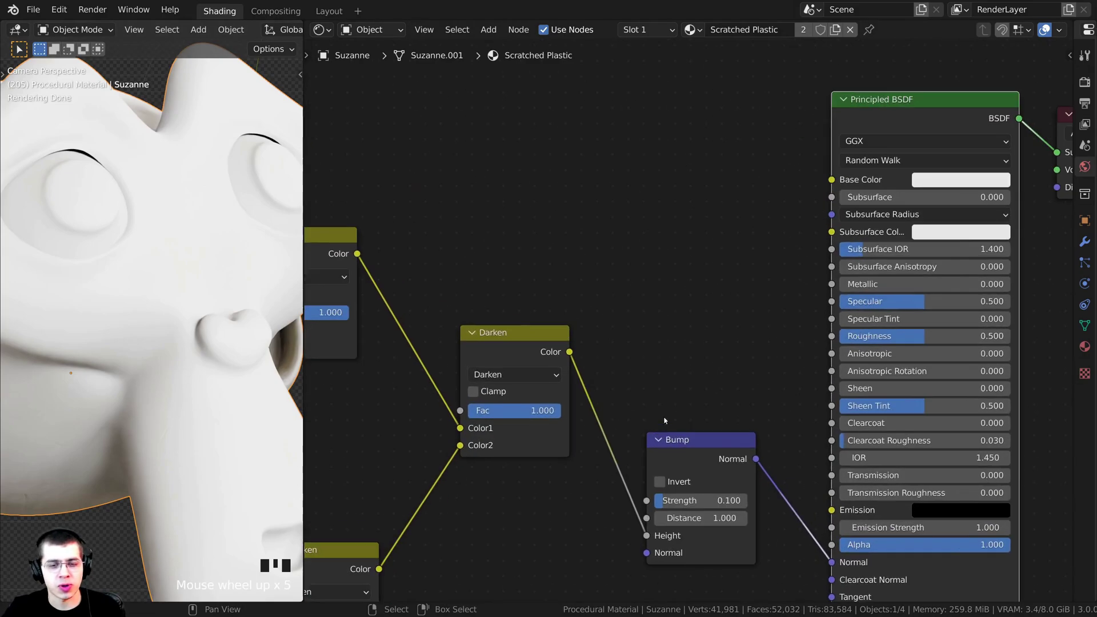
# - Add a Geometry node above the final Darken node and link its Pointiness output to the Principled BSDF's Base Color
pyautogui.moveTo(629, 386)
pyautogui.mouseDown()
pyautogui.moveTo(677, 386)
pyautogui.moveTo(630, 386)
pyautogui.mouseUp()
pyautogui.scroll(-2, 623, 301)
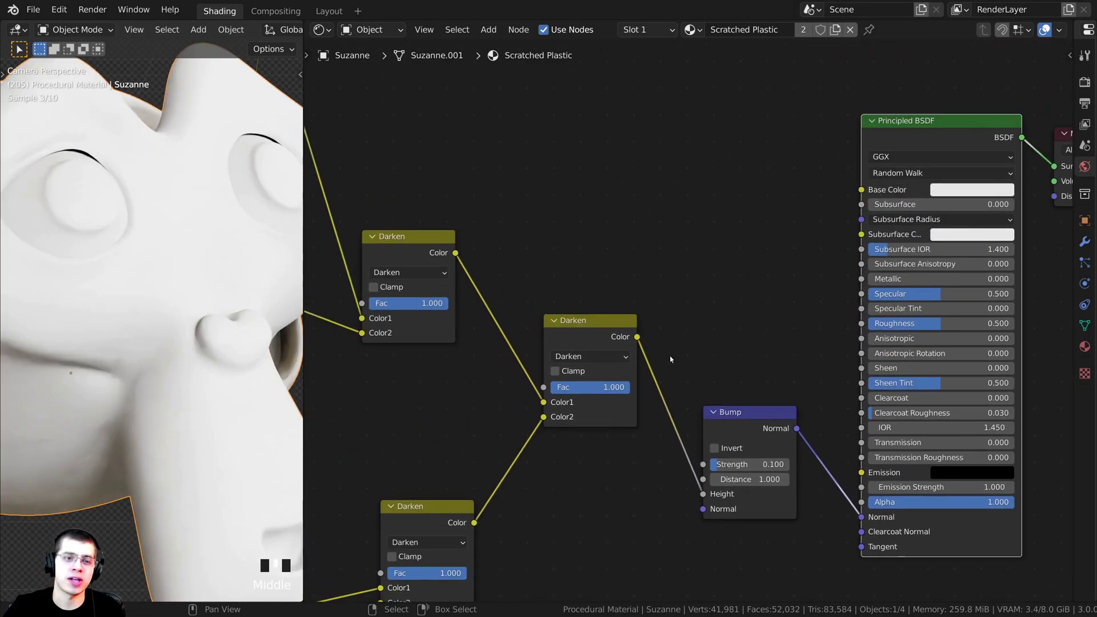
pyautogui.moveTo(605, 286); pyautogui.dragTo(616, 301, button='middle')
pyautogui.scroll(3, 568, 191)
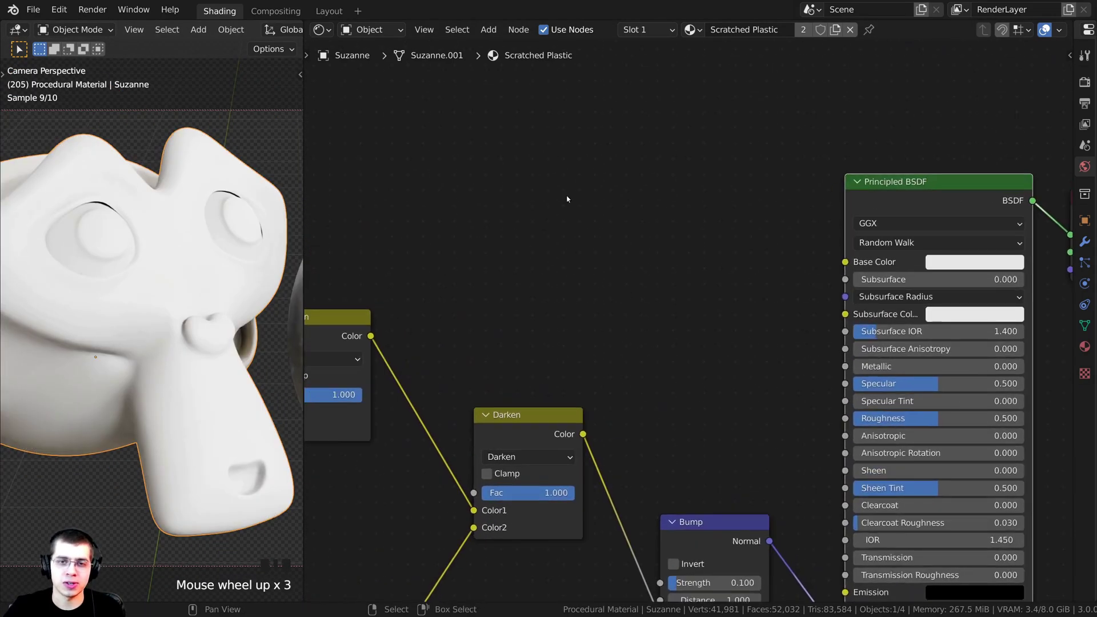
pyautogui.hotkey('shift', 'a')
pyautogui.click(568, 190)
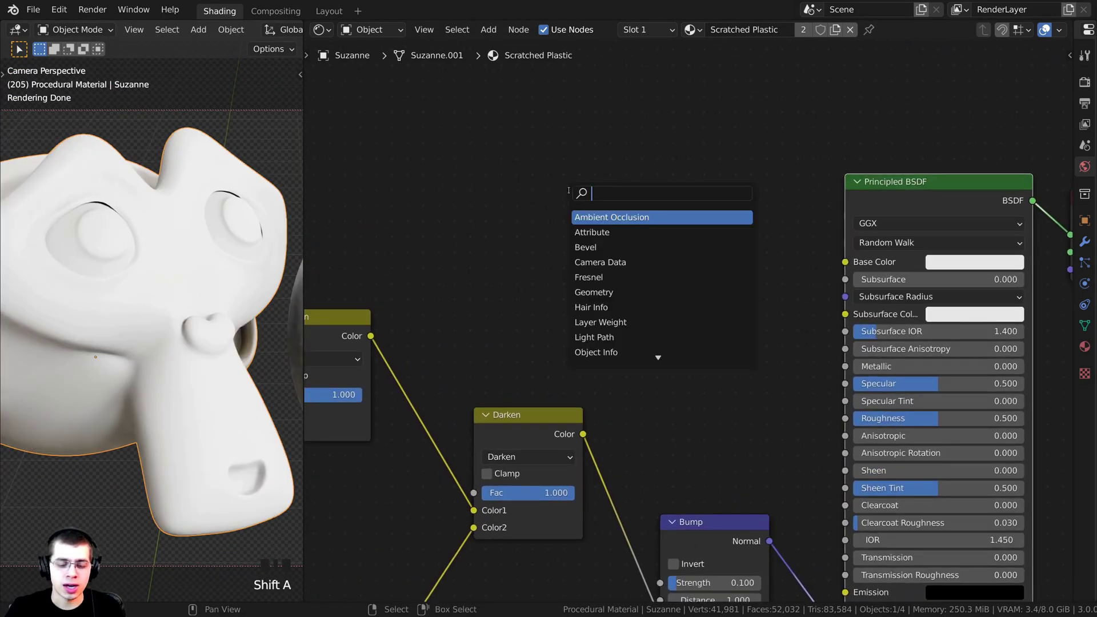
pyautogui.write('ge')
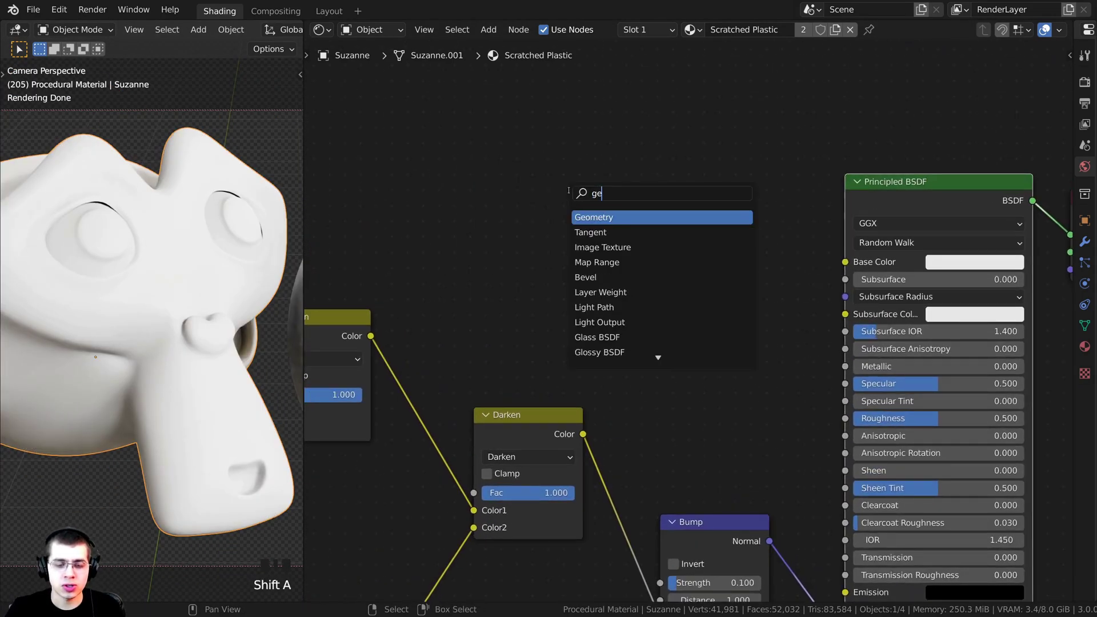
pyautogui.click(603, 217)
pyautogui.click(575, 212)
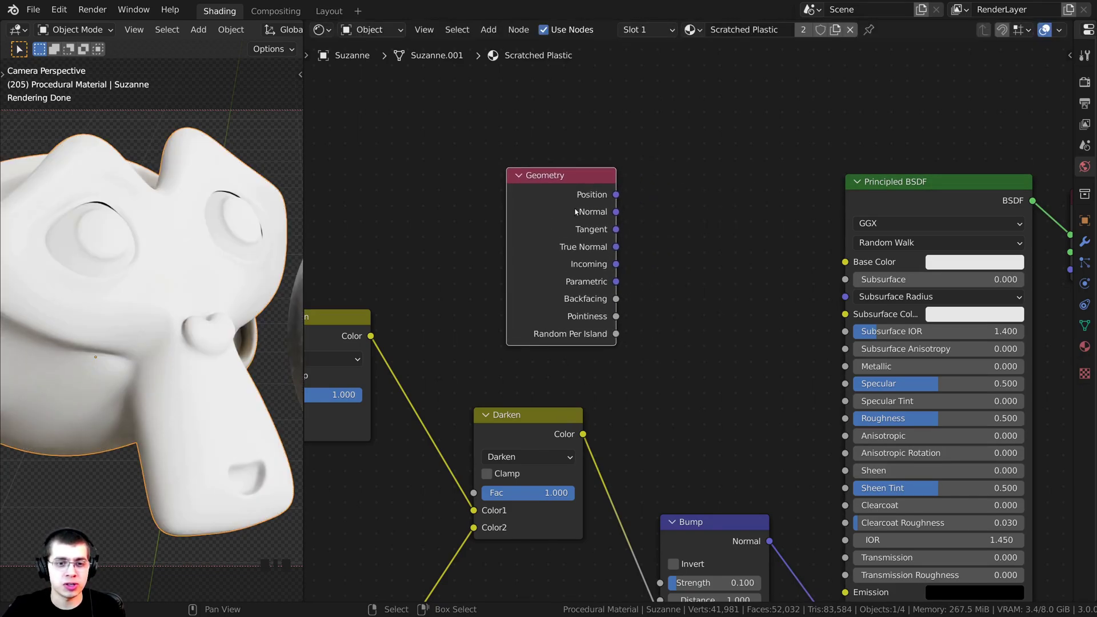
pyautogui.moveTo(616, 316); pyautogui.dragTo(846, 264)
# - Try adding an Ambient Occlusion node above the Geometry node
pyautogui.moveTo(585, 92); pyautogui.dragTo(601, 268, button='middle')
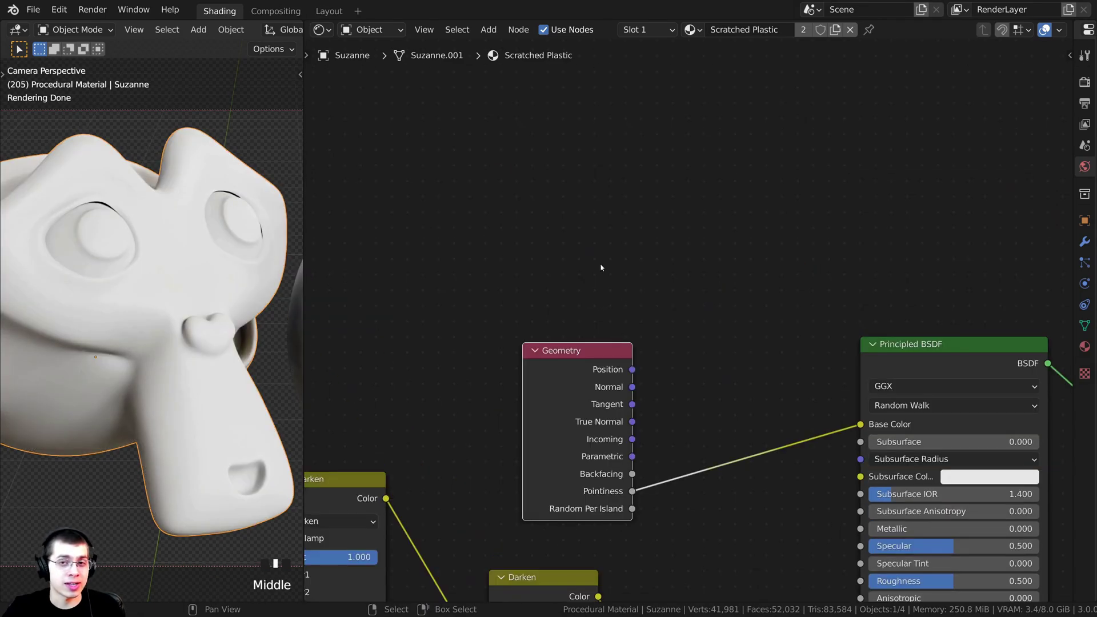
pyautogui.moveTo(614, 229); pyautogui.dragTo(600, 193, button='middle')
pyautogui.scroll(-1, 600, 192)
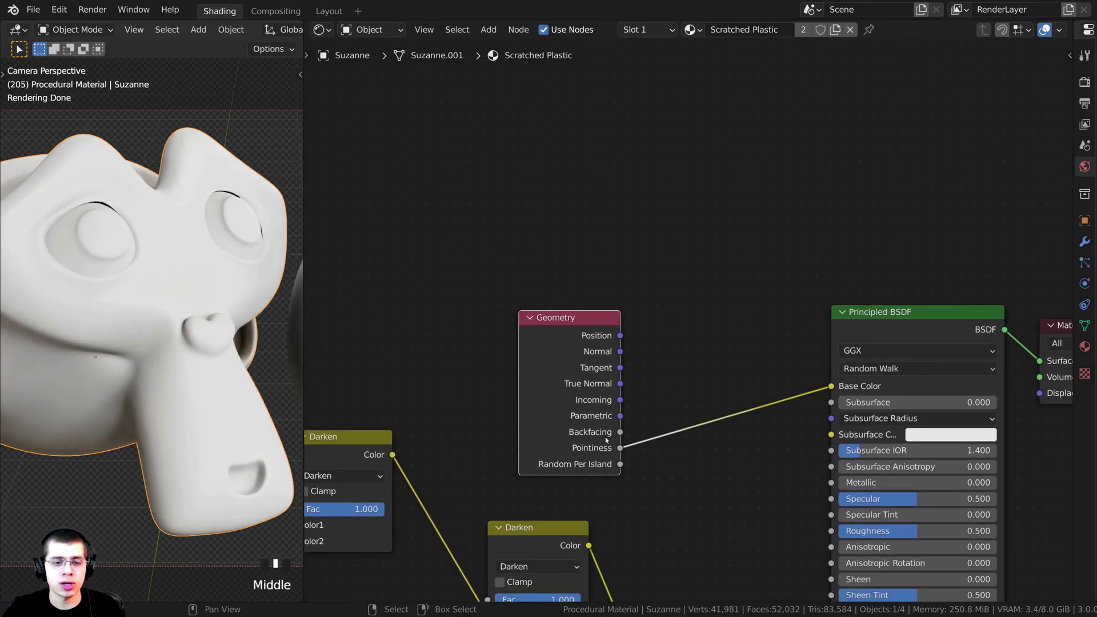
pyautogui.moveTo(600, 253); pyautogui.dragTo(590, 256, button='middle')
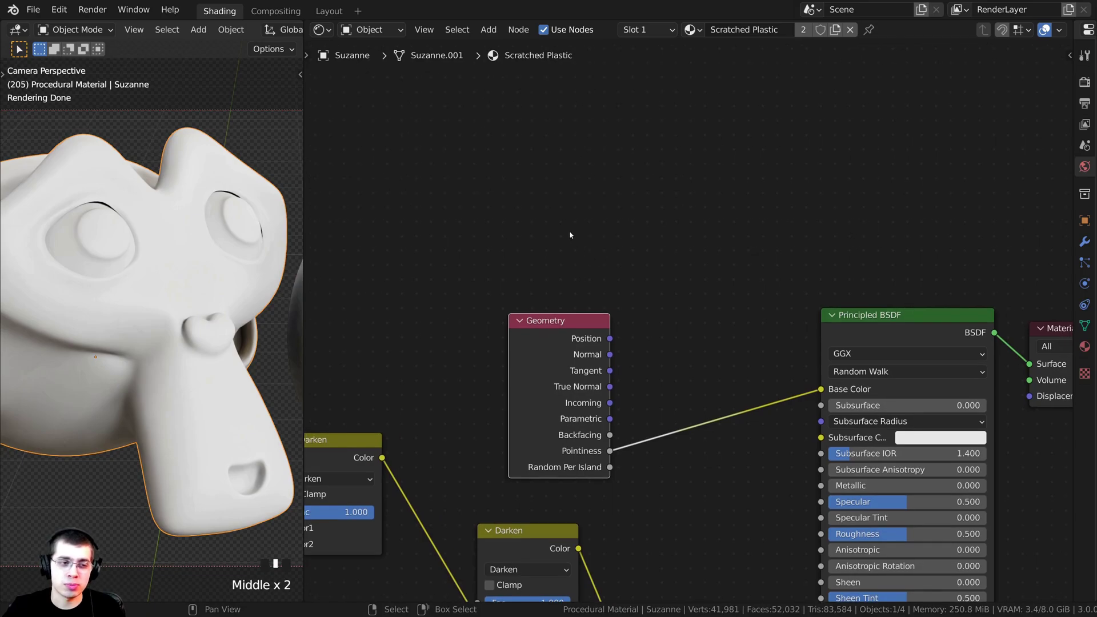
pyautogui.hotkey('shift', 'a')
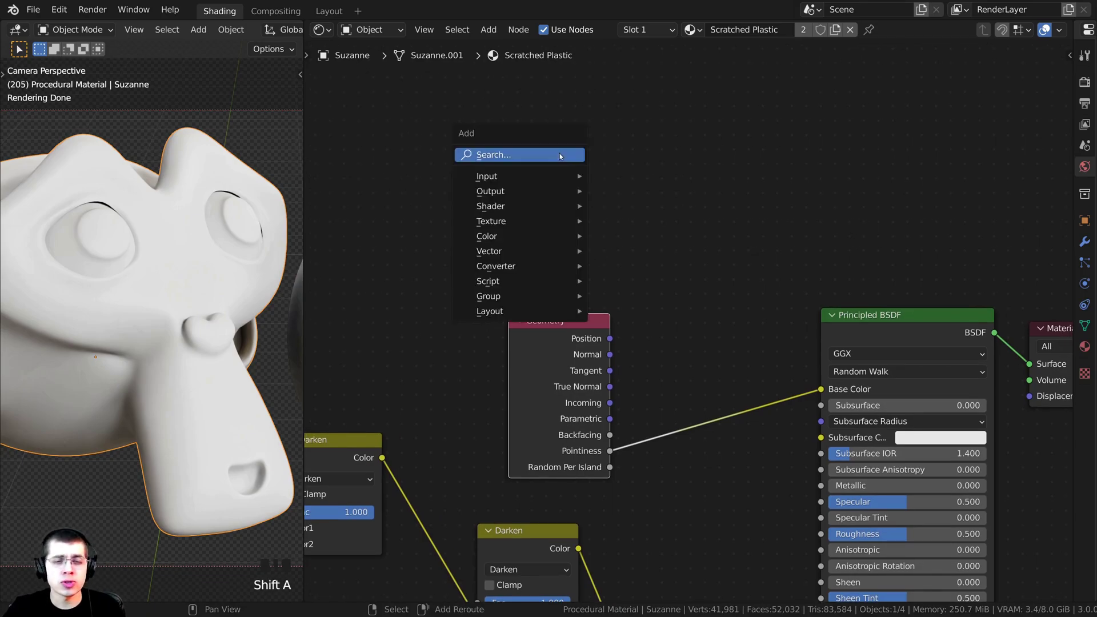
pyautogui.click(533, 155)
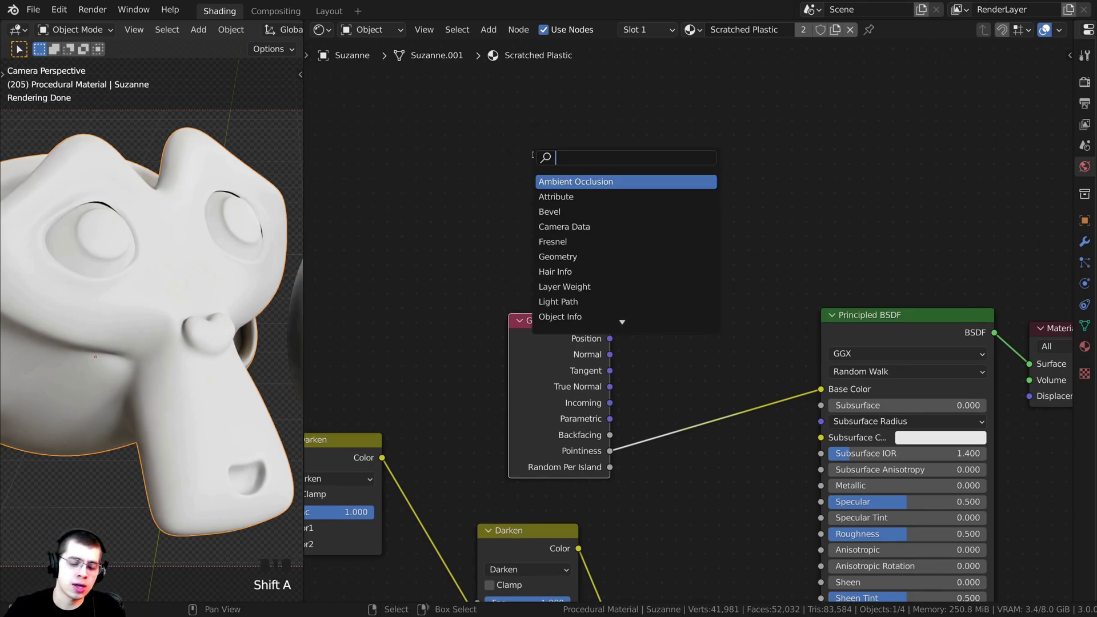
pyautogui.write('am')
pyautogui.press('Return')
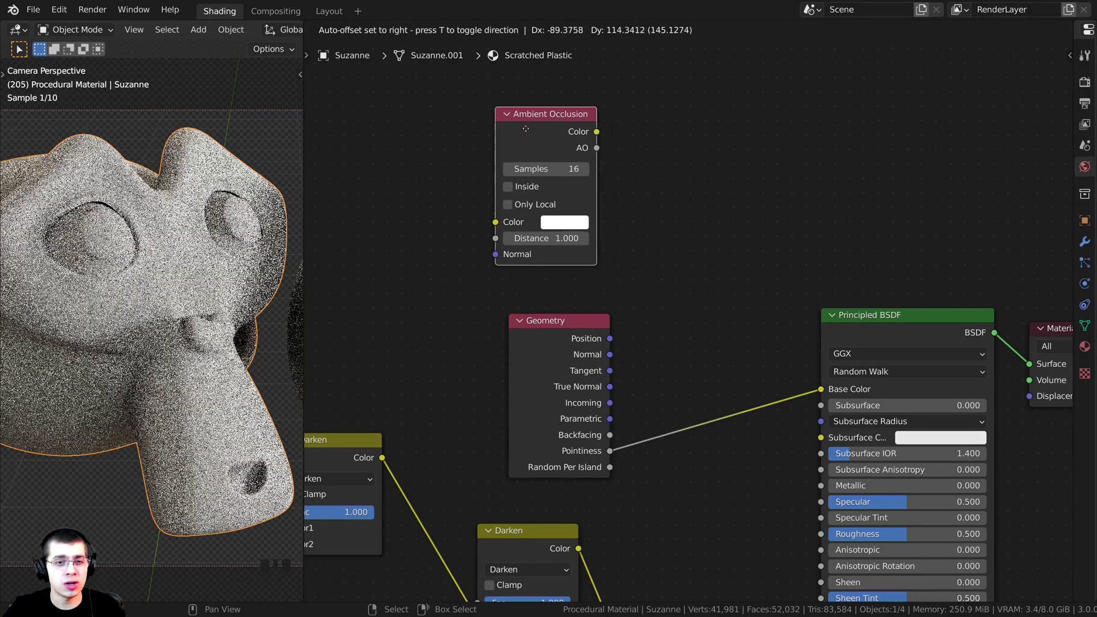
pyautogui.click(554, 172)
# - Preview the Ambient Occlusion node's Color output and examine its shading around Suzanne's eyes
pyautogui.keyDown('ctrl'); pyautogui.keyDown('shift'); pyautogui.click(554, 171); pyautogui.keyUp('shift'); pyautogui.keyUp('ctrl')
pyautogui.keyDown('shift'); pyautogui.moveTo(169, 250); pyautogui.dragTo(142, 262, button='middle'); pyautogui.keyUp('shift')
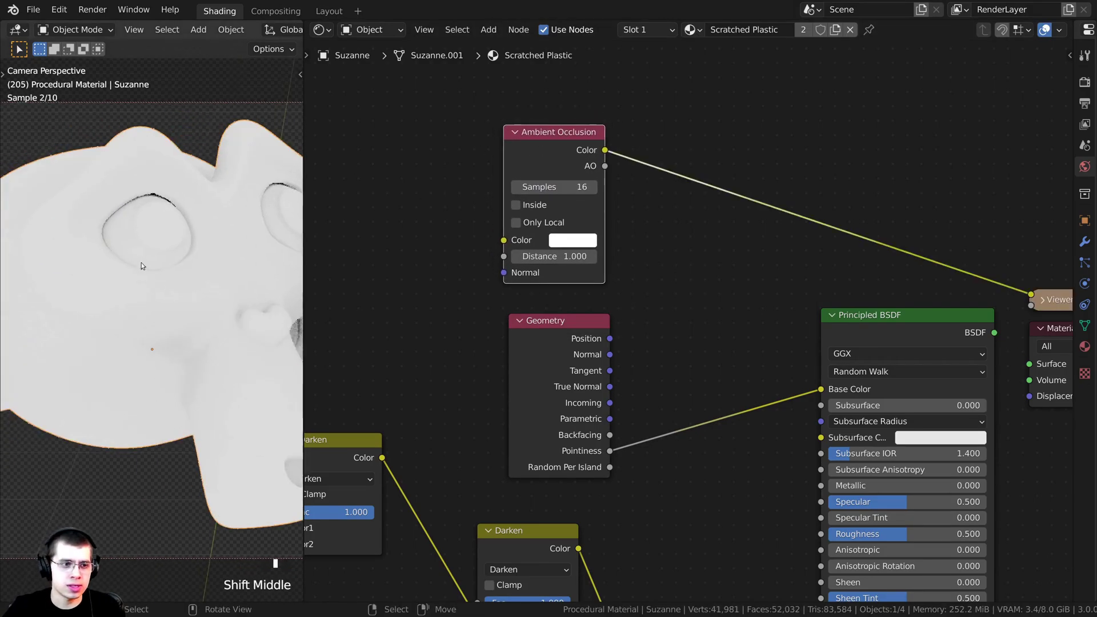
pyautogui.scroll(2, 166, 303)
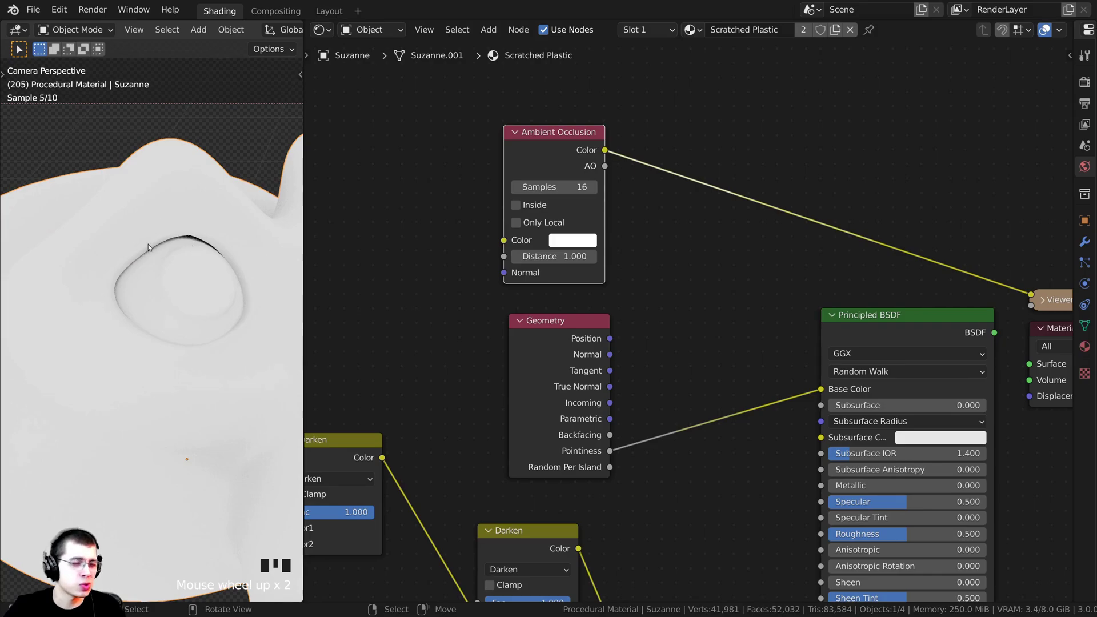
pyautogui.moveTo(581, 185); pyautogui.dragTo(581, 191)
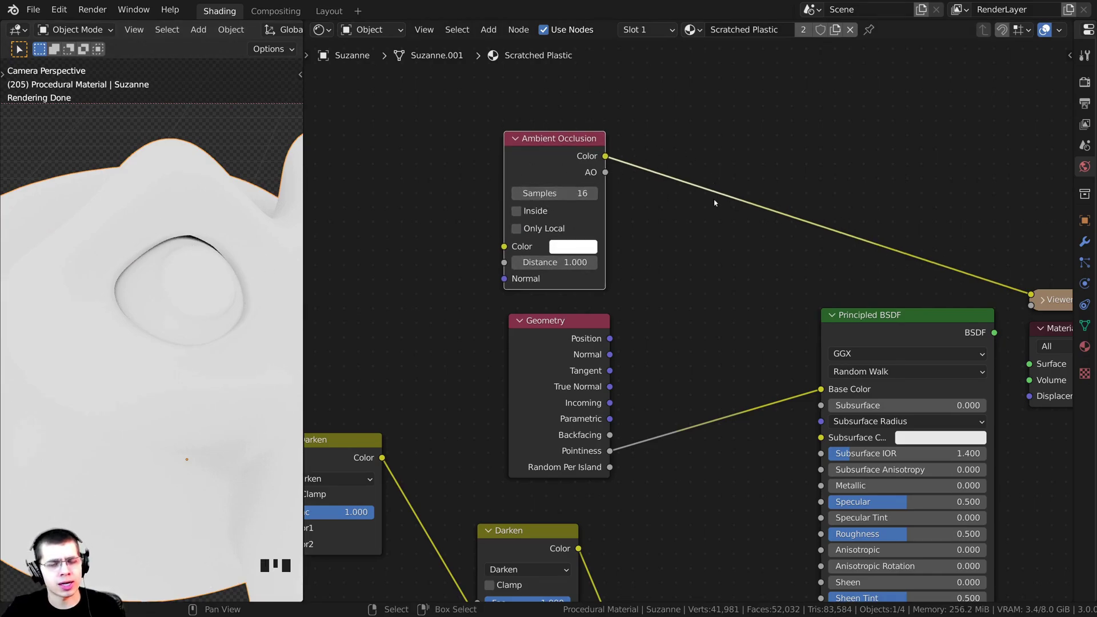
pyautogui.scroll(-1, 714, 202)
pyautogui.scroll(-4, 217, 314)
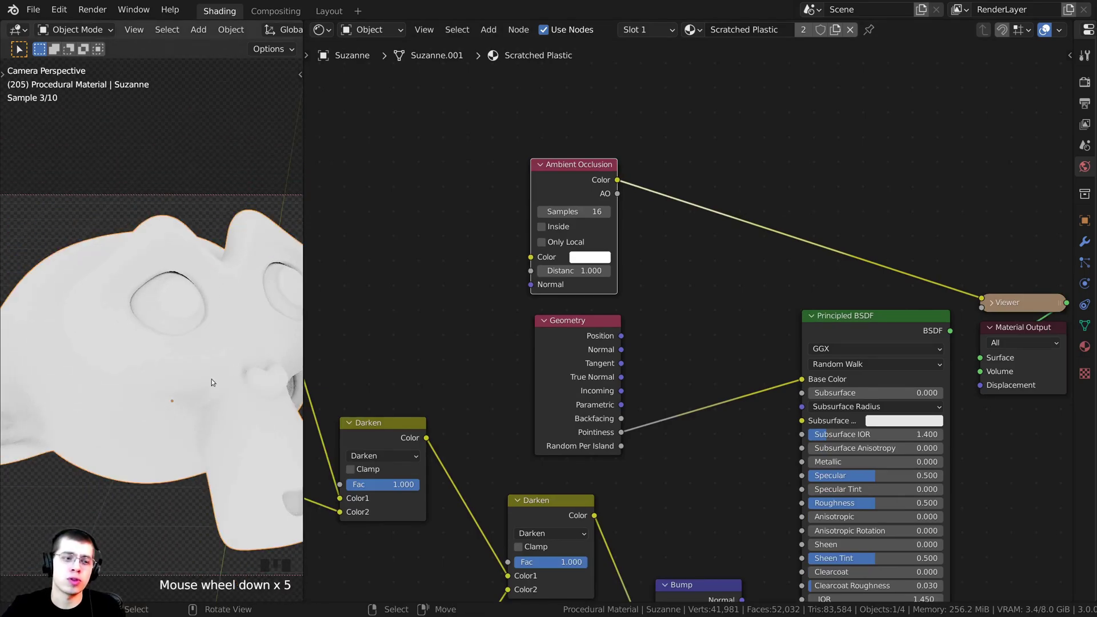
pyautogui.keyDown('shift'); pyautogui.moveTo(212, 382); pyautogui.dragTo(213, 349, button='middle'); pyautogui.keyUp('shift')
pyautogui.scroll(3, 689, 320)
# - Insert a ColorRamp between the Geometry node's Pointiness output and the Base Color input, and align the Geometry node beside it
pyautogui.moveTo(560, 375); pyautogui.dragTo(555, 360)
pyautogui.click(507, 330)
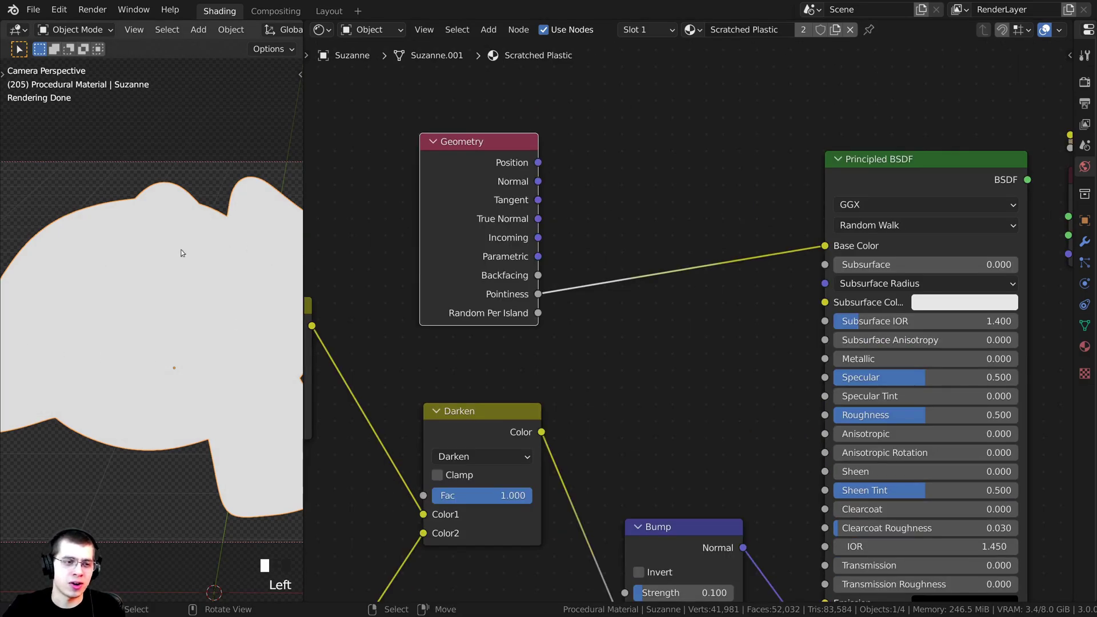
pyautogui.keyDown('shift'); pyautogui.moveTo(183, 253); pyautogui.dragTo(174, 262, button='middle'); pyautogui.keyUp('shift')
pyautogui.scroll(1, 619, 254)
pyautogui.moveTo(619, 255); pyautogui.dragTo(619, 255, button='middle')
pyautogui.hotkey('shift', 'a')
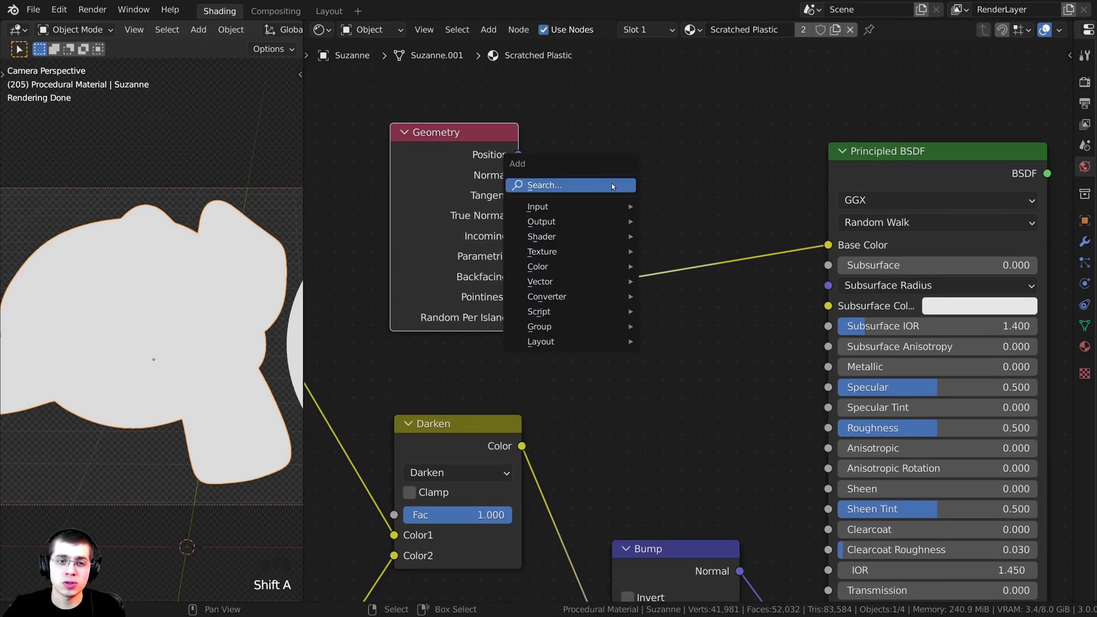
pyautogui.write('col')
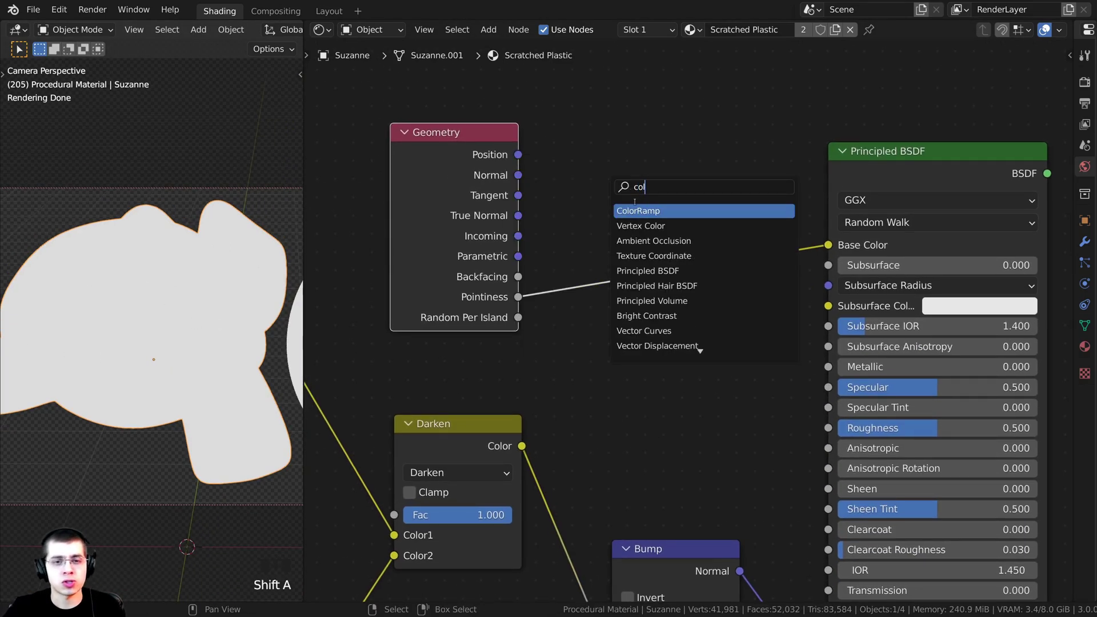
pyautogui.press('Return')
pyautogui.click(583, 174)
pyautogui.moveTo(614, 178); pyautogui.dragTo(594, 178)
pyautogui.moveTo(452, 191); pyautogui.dragTo(446, 200)
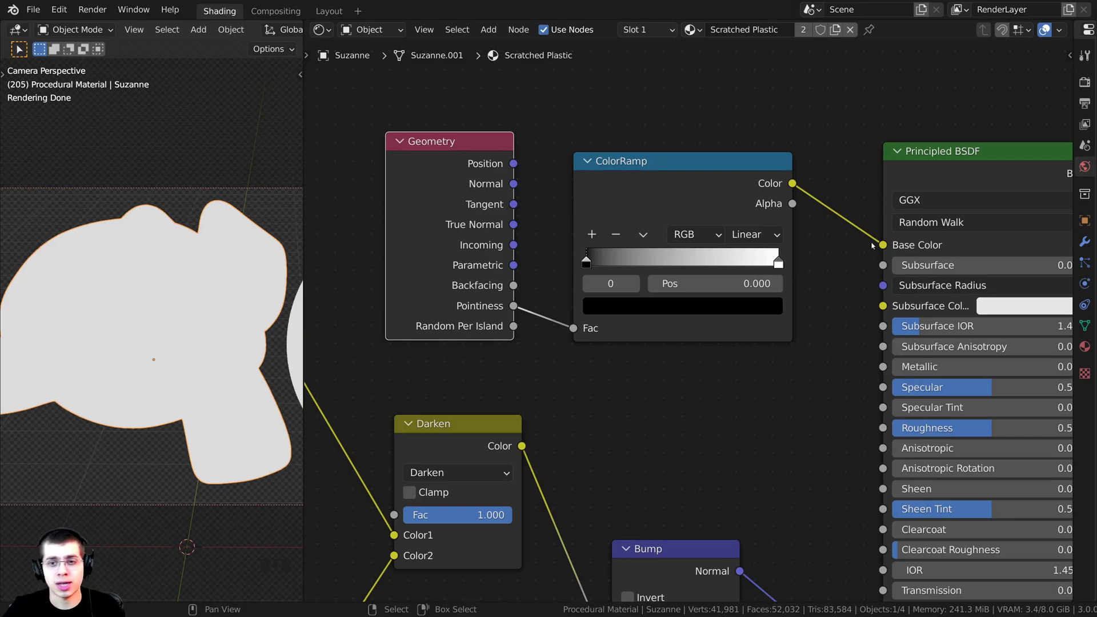
# - Move the ColorRamp's black stop to 0.484 and preview the ramp's output on Suzanne
pyautogui.moveTo(872, 245); pyautogui.dragTo(870, 258, button='middle')
pyautogui.scroll(2, 708, 260)
pyautogui.moveTo(571, 269); pyautogui.dragTo(681, 273)
pyautogui.scroll(-1, 764, 226)
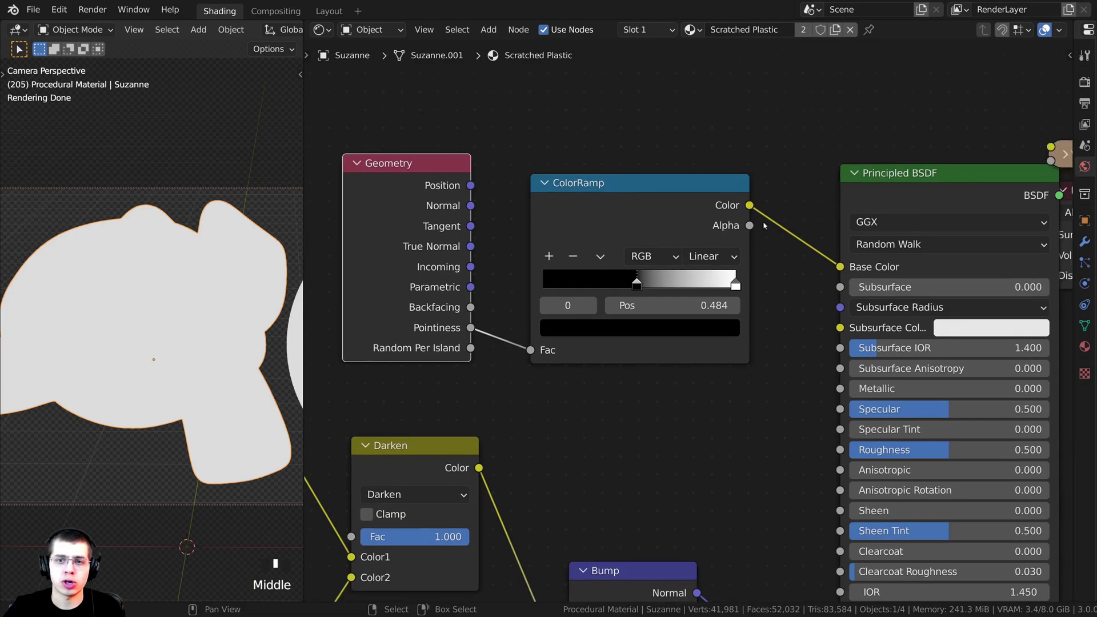
pyautogui.scroll(-4, 764, 225)
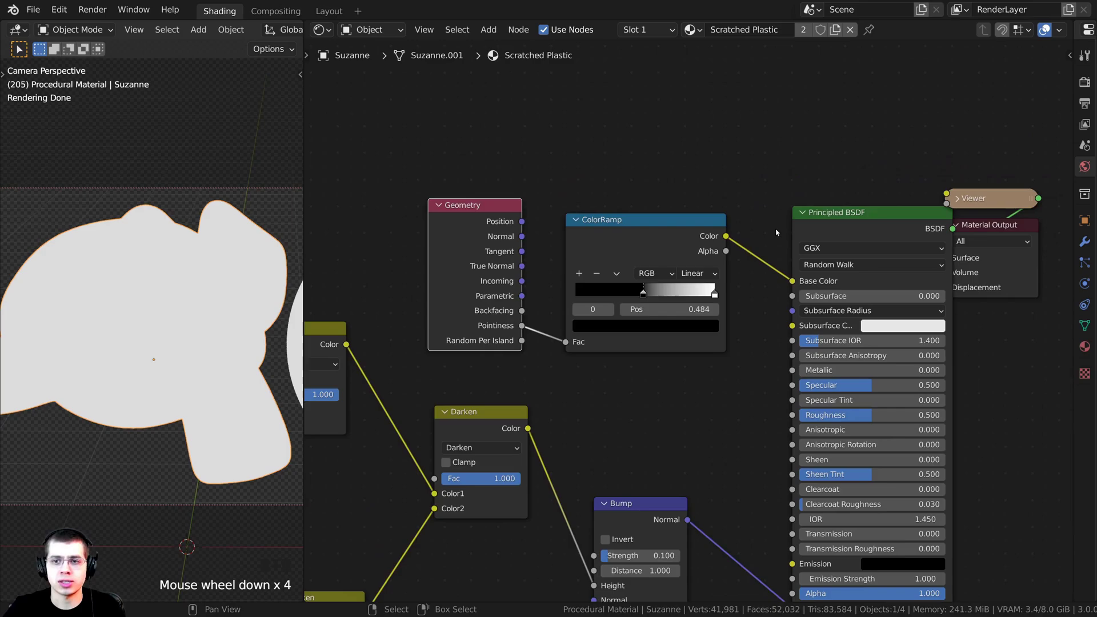
pyautogui.keyDown('ctrl'); pyautogui.keyDown('shift'); pyautogui.click(613, 232); pyautogui.keyUp('shift'); pyautogui.keyUp('ctrl')
# - Tighten the edge mask by moving the ColorRamp's black stop to 0.510 and its white stop to 0.567
pyautogui.scroll(3, 139, 147)
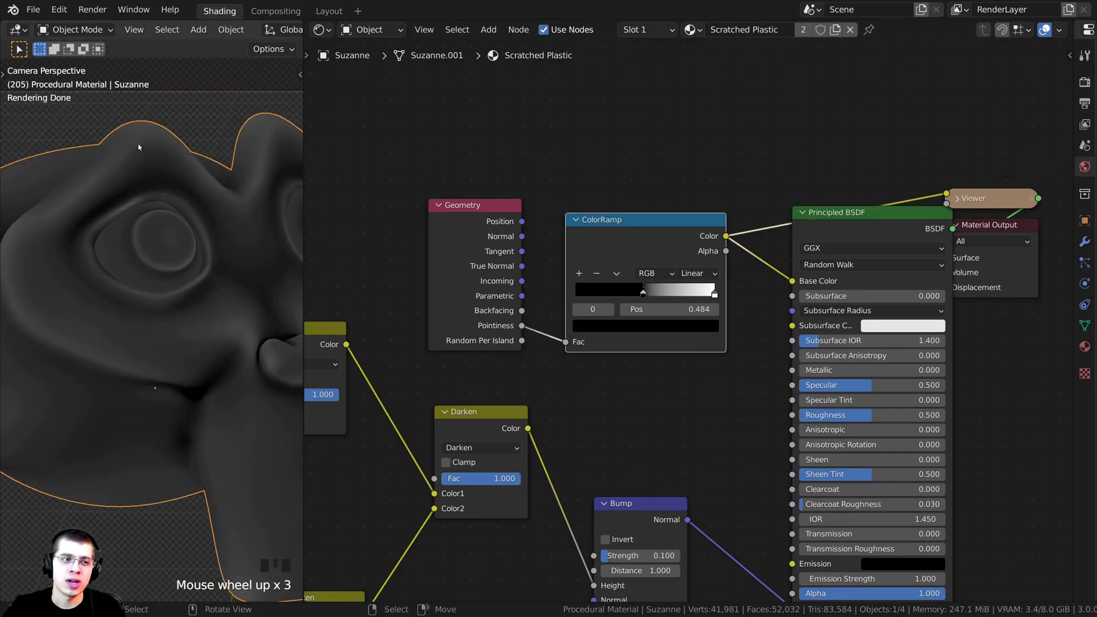
pyautogui.scroll(-3, 205, 383)
pyautogui.keyDown('shift'); pyautogui.moveTo(206, 383); pyautogui.dragTo(137, 286, button='middle'); pyautogui.keyUp('shift')
pyautogui.scroll(2, 108, 276)
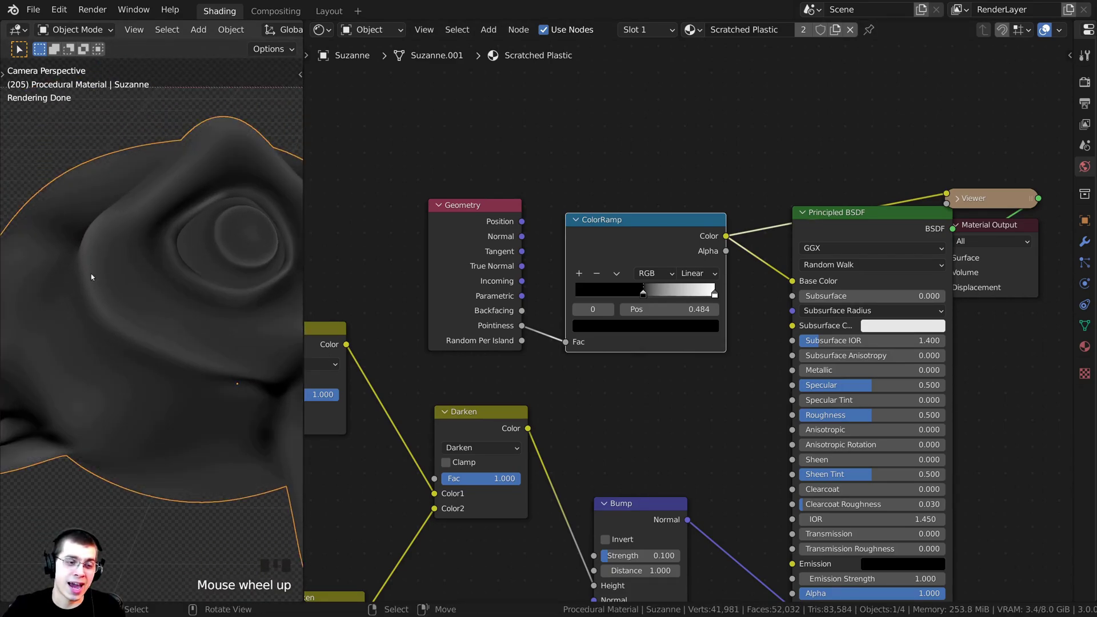
pyautogui.scroll(1, 160, 217)
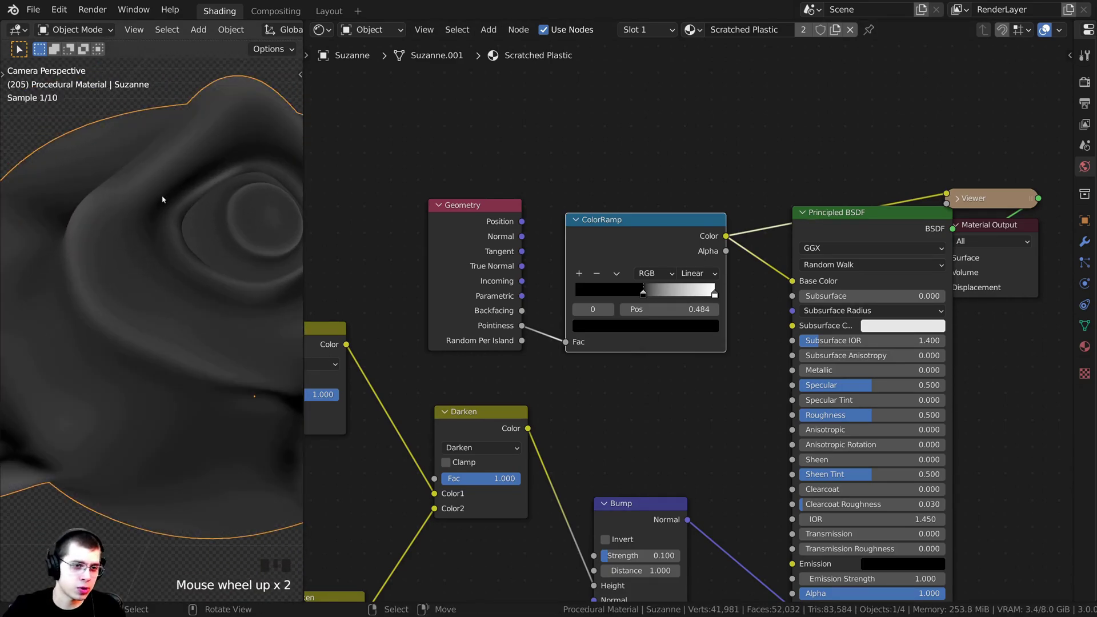
pyautogui.scroll(3, 688, 342)
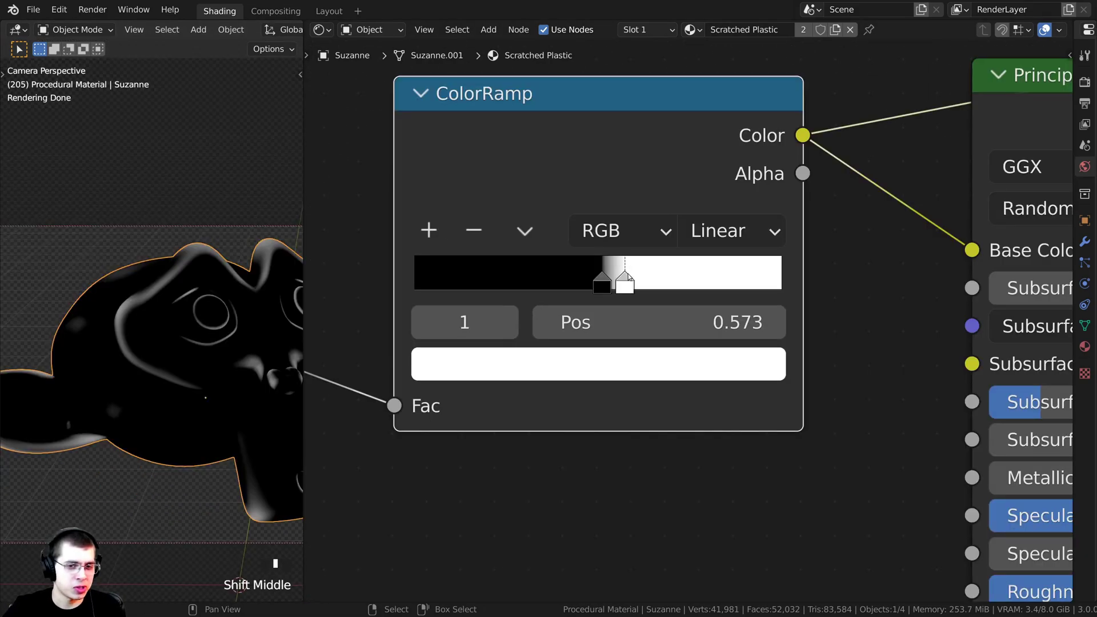
pyautogui.moveTo(611, 277); pyautogui.dragTo(608, 276)
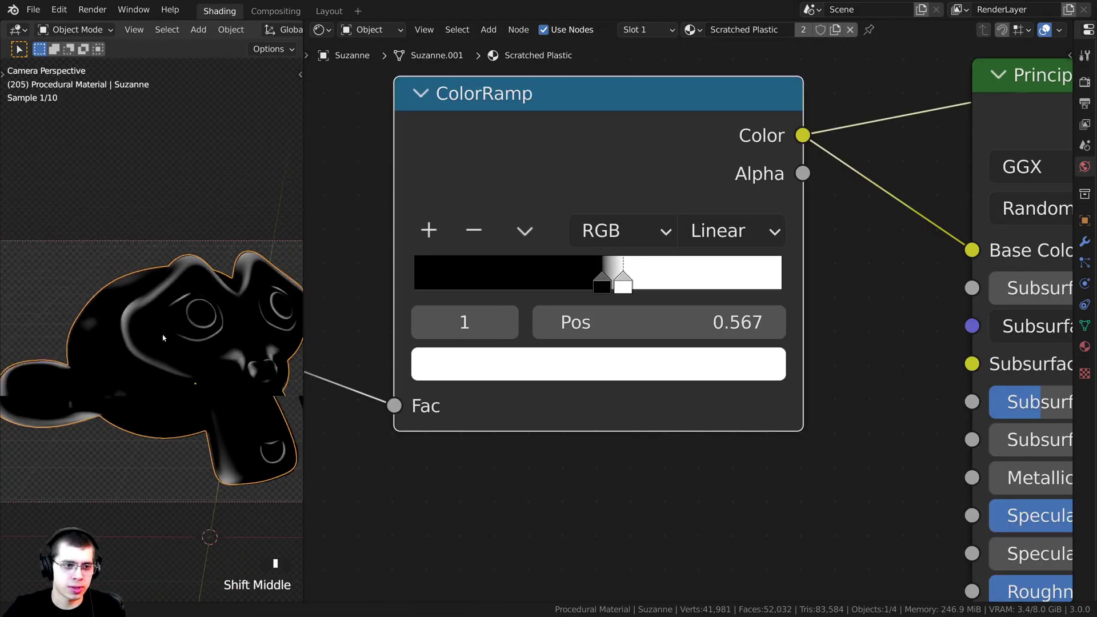
pyautogui.scroll(2, 520, 283)
# - Change the ColorRamp's black stop to a dark red with hex value 812725
pyautogui.click(603, 280)
pyautogui.scroll(-5, 548, 321)
pyautogui.moveTo(548, 321); pyautogui.dragTo(599, 369, button='middle')
pyautogui.click(604, 399)
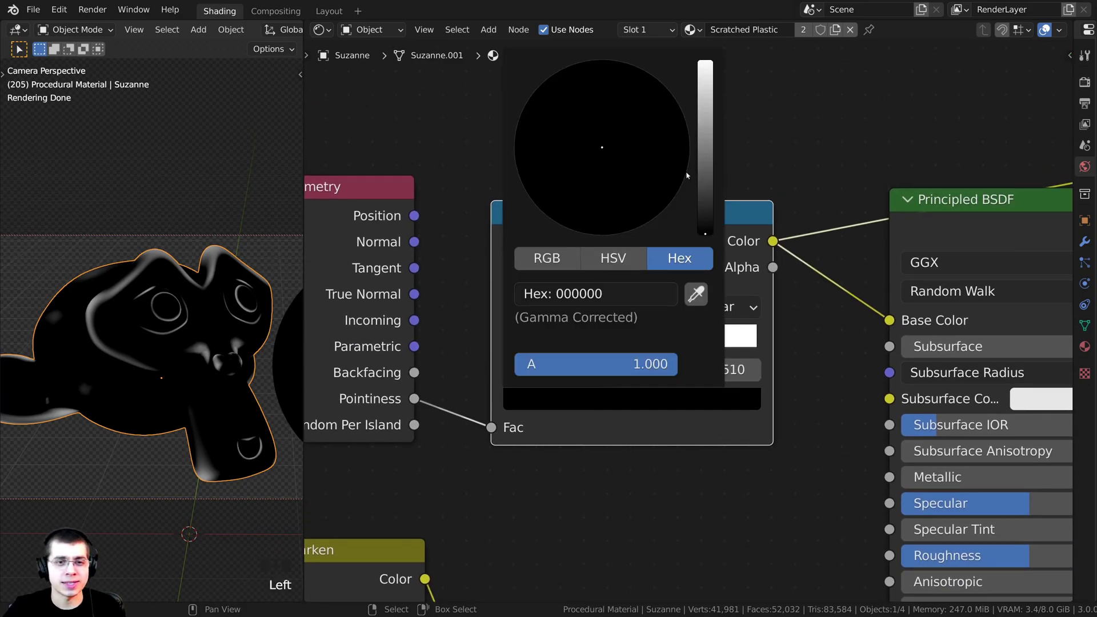
pyautogui.scroll(5, 608, 152)
pyautogui.moveTo(607, 152); pyautogui.dragTo(588, 216)
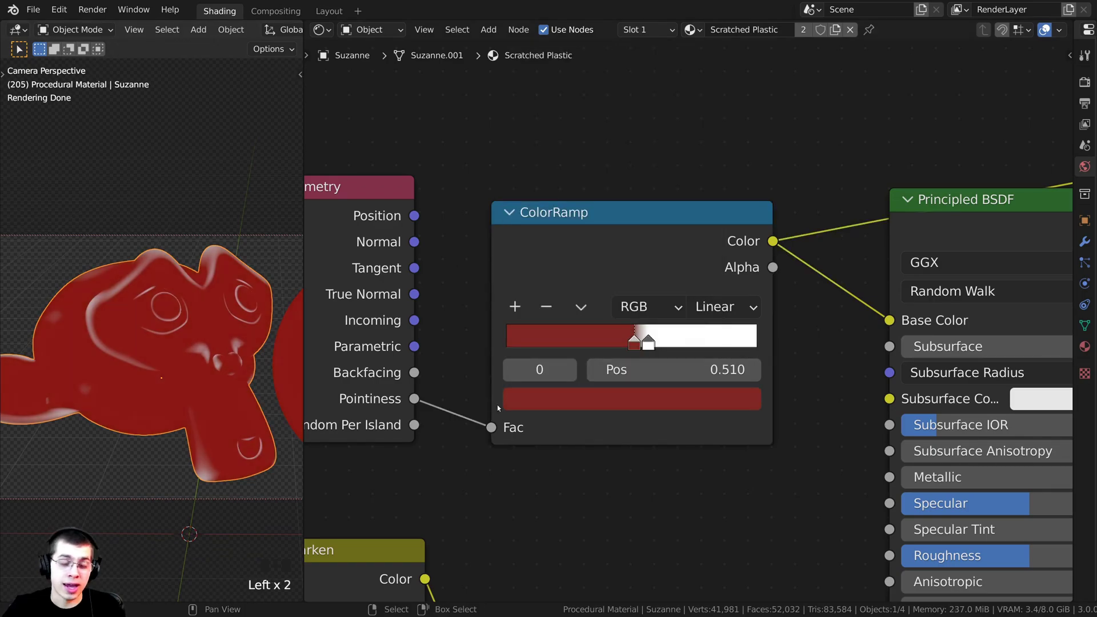
pyautogui.moveTo(525, 410); pyautogui.dragTo(567, 420, button='middle')
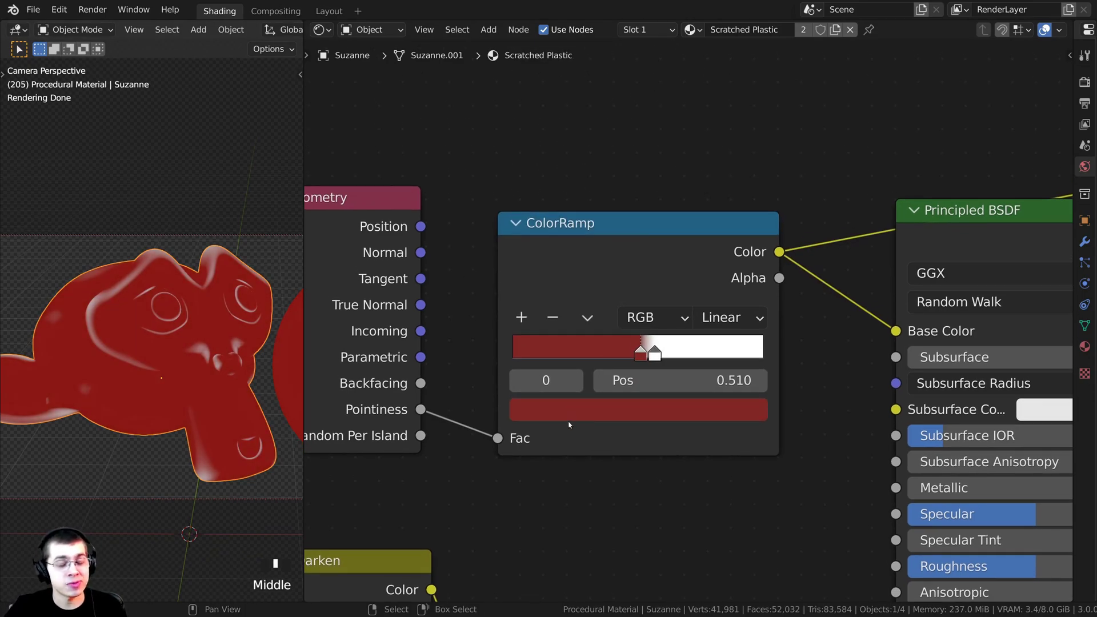
pyautogui.click(569, 425)
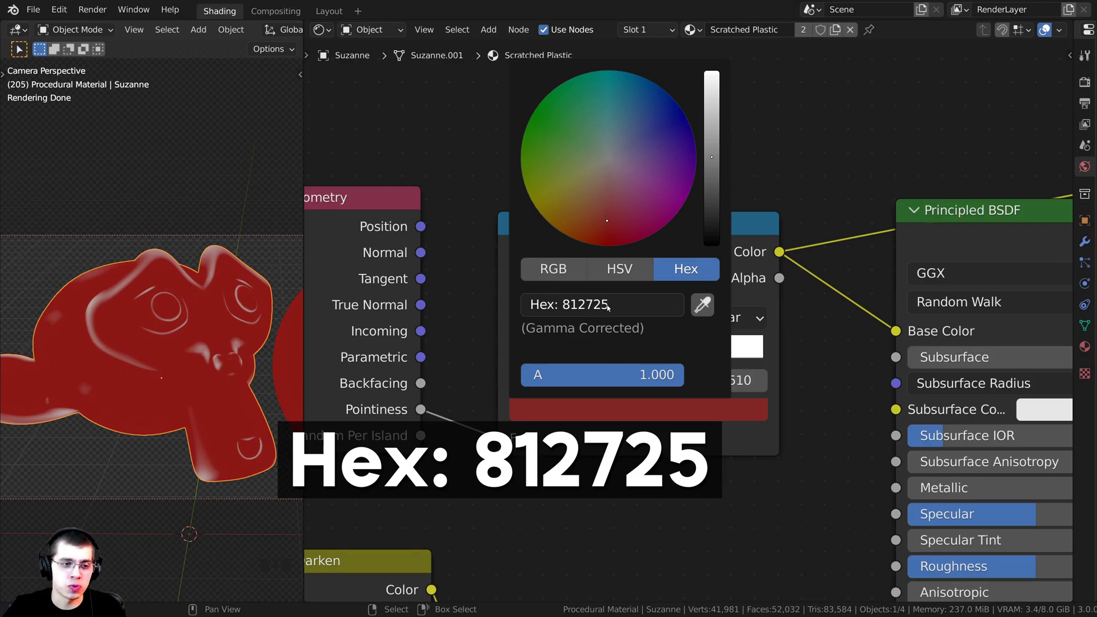
pyautogui.moveTo(516, 334); pyautogui.dragTo(521, 326, button='middle')
pyautogui.click(566, 255)
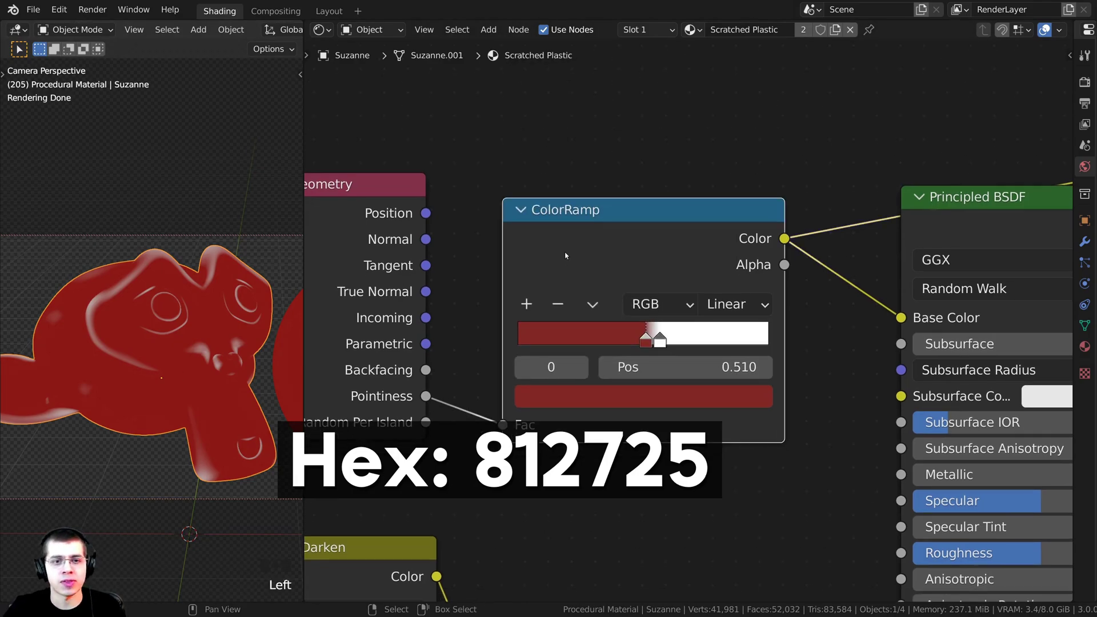
# - Change the ColorRamp's white stop to a muted tan brown and move the red stop to 0.503
pyautogui.scroll(3, 577, 246)
pyautogui.click(675, 338)
pyautogui.scroll(-2, 654, 406)
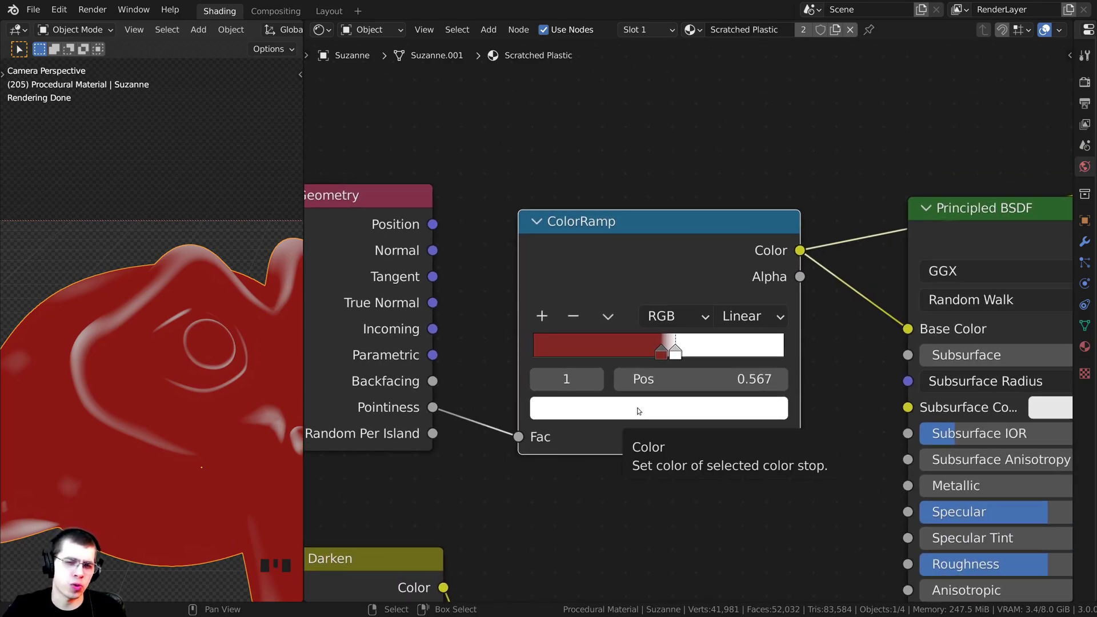
pyautogui.click(638, 411)
pyautogui.moveTo(616, 182); pyautogui.dragTo(611, 195)
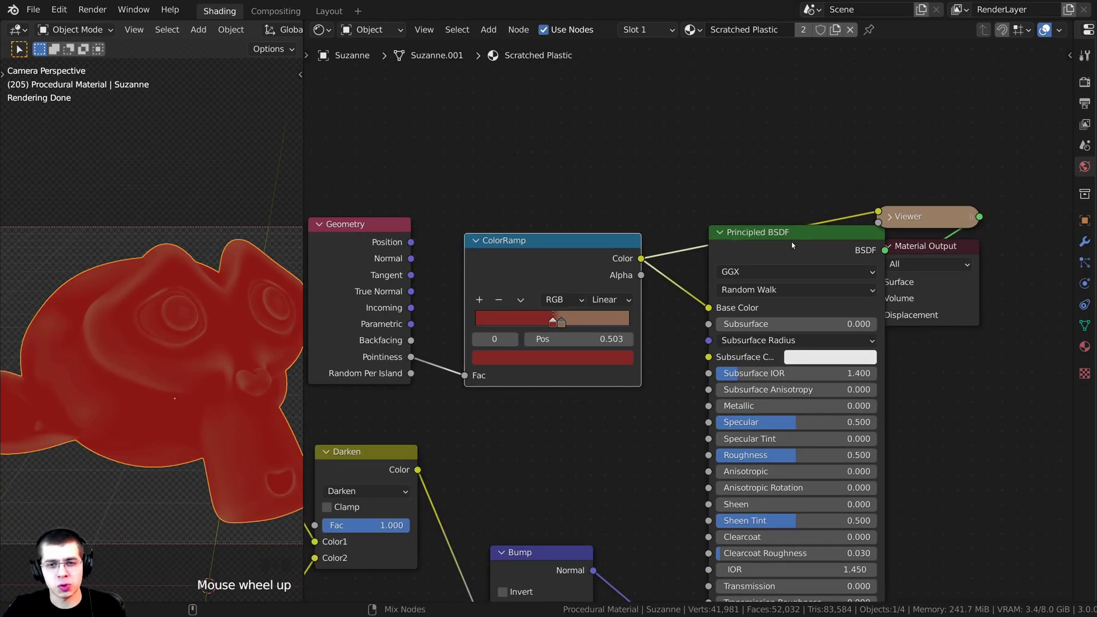
# - Connect the Principled BSDF to the Material Output for preview and examine the edge coloring on Suzanne
pyautogui.keyDown('ctrl'); pyautogui.keyDown('shift'); pyautogui.click(790, 245); pyautogui.keyUp('shift'); pyautogui.keyUp('ctrl')
pyautogui.click(94, 268)
pyautogui.keyDown('shift'); pyautogui.scroll(2, 114, 279); pyautogui.keyUp('shift')
pyautogui.scroll(2, 140, 287)
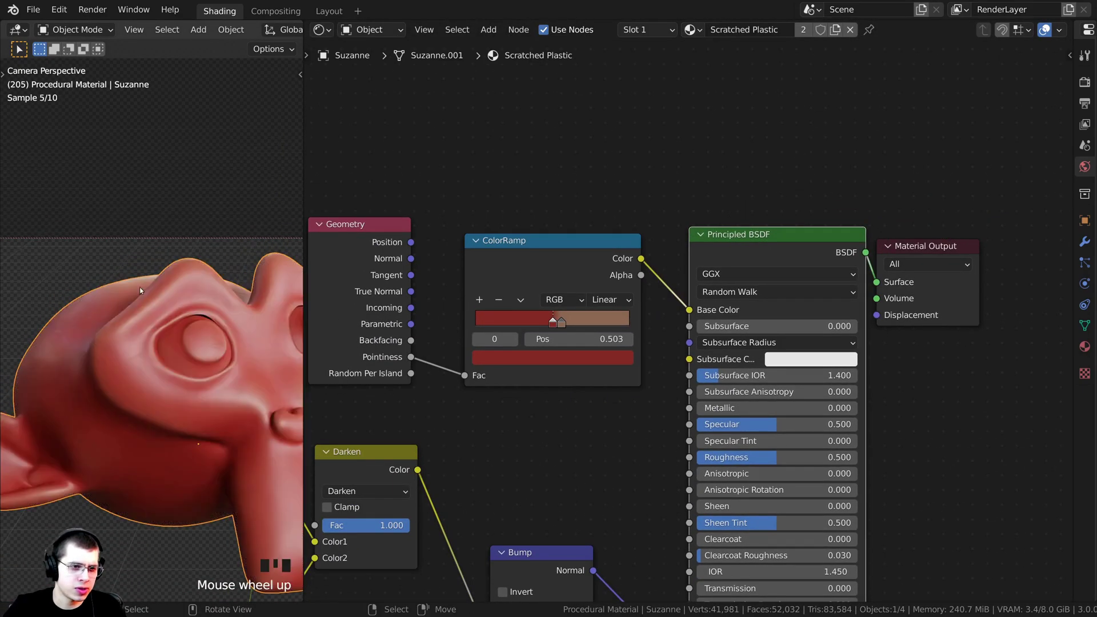
pyautogui.scroll(-2, 217, 377)
pyautogui.keyDown('shift'); pyautogui.moveTo(221, 387); pyautogui.dragTo(197, 347, button='middle'); pyautogui.keyUp('shift')
pyautogui.scroll(-1, 616, 408)
# - Reposition the ColorRamp slightly and move the Bump node lower to tidy the layout beside the Principled BSDF
pyautogui.moveTo(600, 390); pyautogui.dragTo(662, 305, button='middle')
pyautogui.moveTo(630, 255); pyautogui.dragTo(717, 234, button='middle')
pyautogui.moveTo(700, 171); pyautogui.dragTo(683, 169)
pyautogui.moveTo(685, 441); pyautogui.dragTo(695, 496)
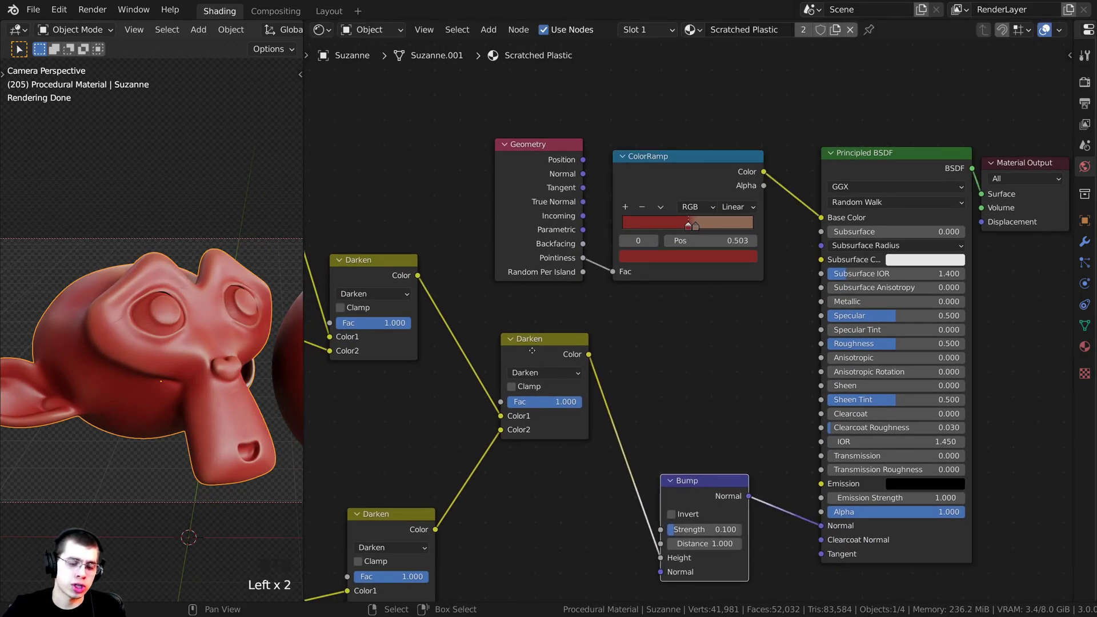
# - Move the final Darken node lower, connect Geometry's Pointiness to the Principled BSDF's Roughness, and shift the red ColorRamp up
pyautogui.moveTo(531, 347); pyautogui.dragTo(509, 400)
pyautogui.moveTo(537, 374); pyautogui.dragTo(516, 351, button='middle')
pyautogui.scroll(2, 575, 308)
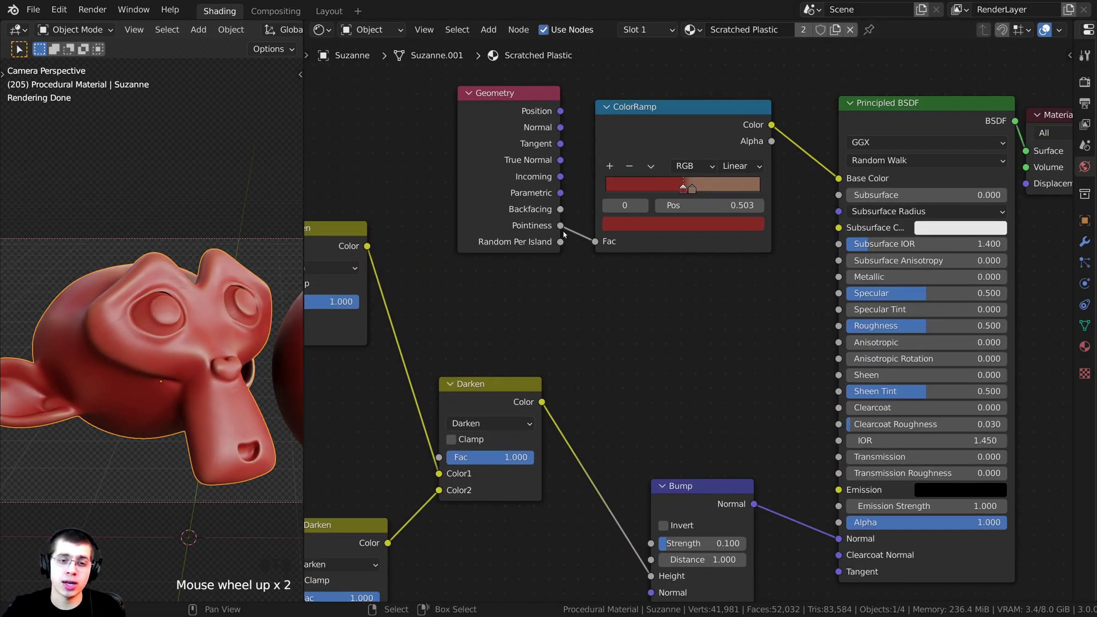
pyautogui.moveTo(560, 225); pyautogui.dragTo(838, 328)
pyautogui.moveTo(665, 124); pyautogui.dragTo(673, 104)
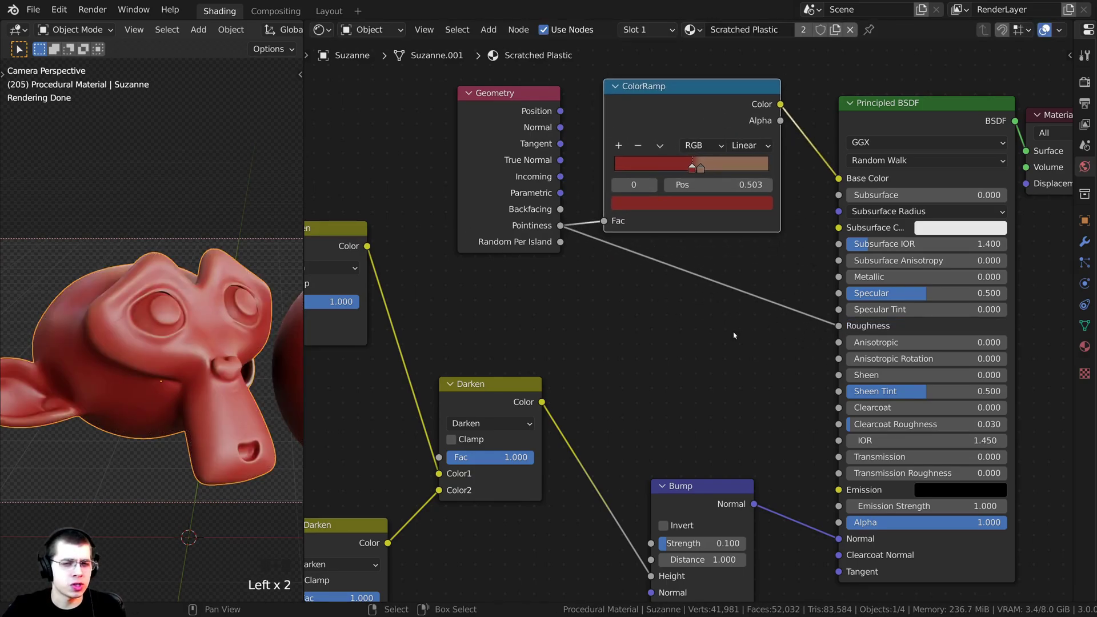
# - Insert a new ColorRamp on the link between Geometry's Pointiness and the Principled BSDF's Roughness
pyautogui.hotkey('shift', 'a')
pyautogui.click(677, 247)
pyautogui.write('col')
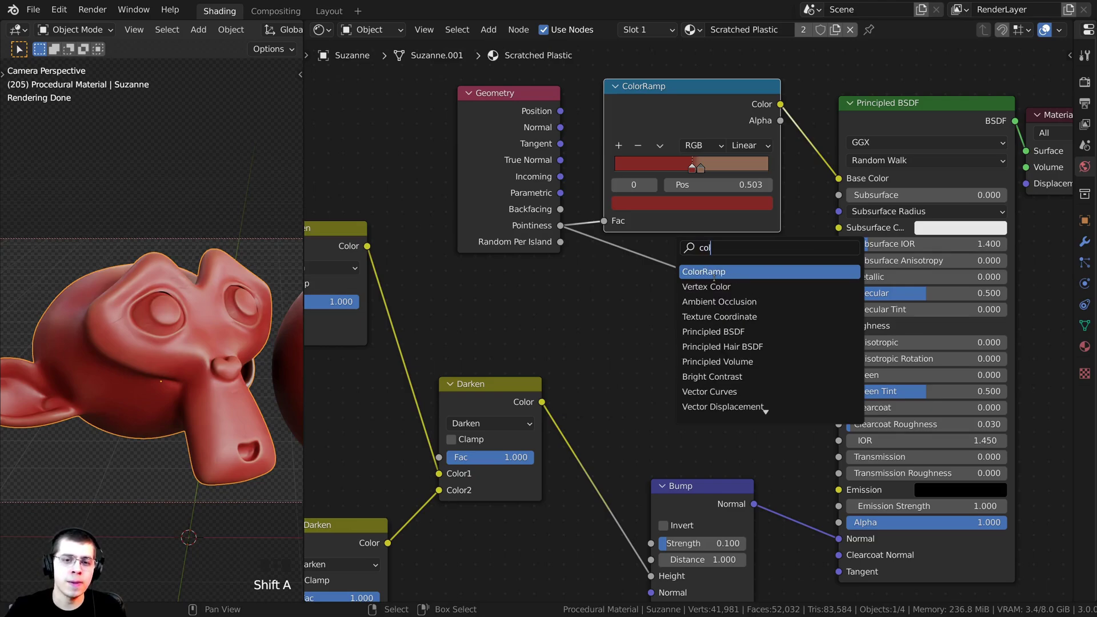
pyautogui.click(716, 271)
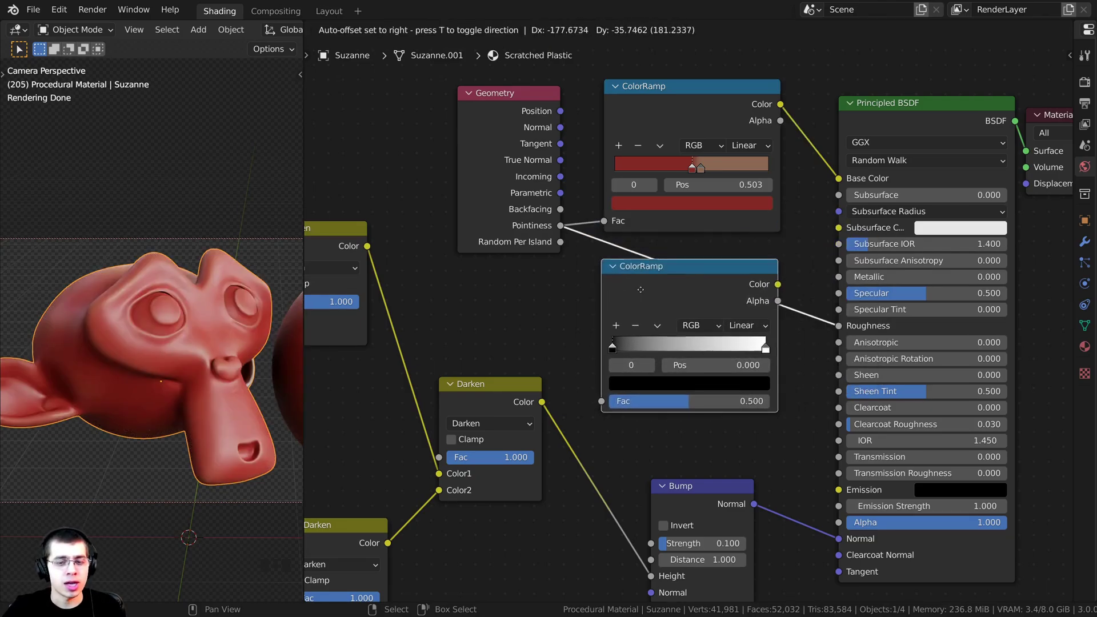
pyautogui.click(626, 264)
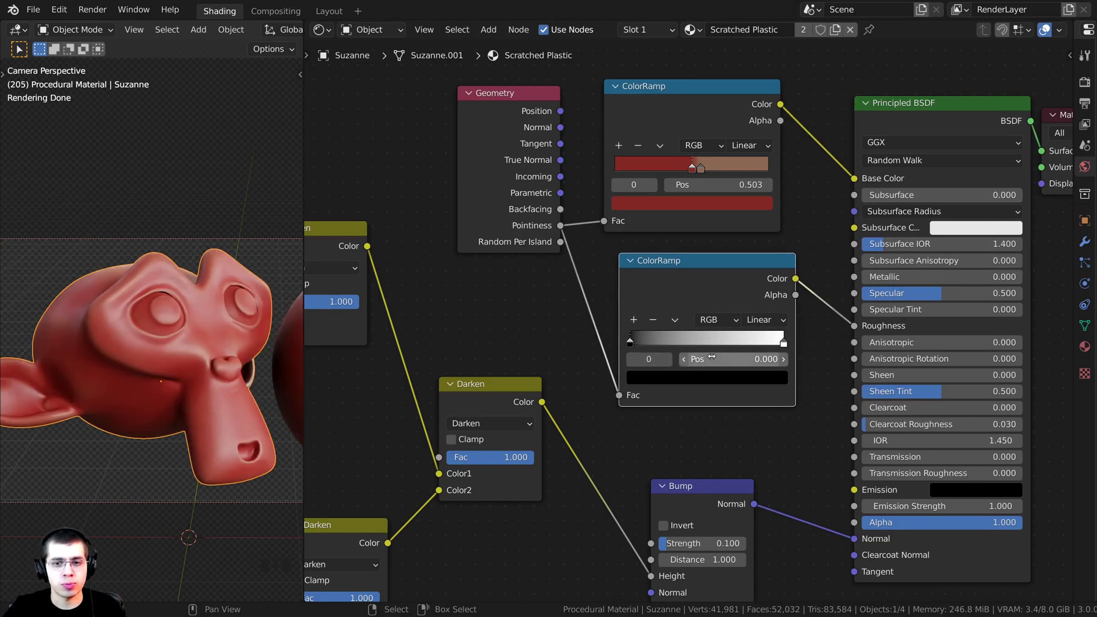
# - Move the Roughness ColorRamp's black stop toward the middle and its white stop to 0.674, and nudge the node slightly
pyautogui.click(640, 359)
pyautogui.scroll(4, 640, 359)
pyautogui.moveTo(636, 337); pyautogui.dragTo(717, 340)
pyautogui.moveTo(849, 342); pyautogui.dragTo(779, 341)
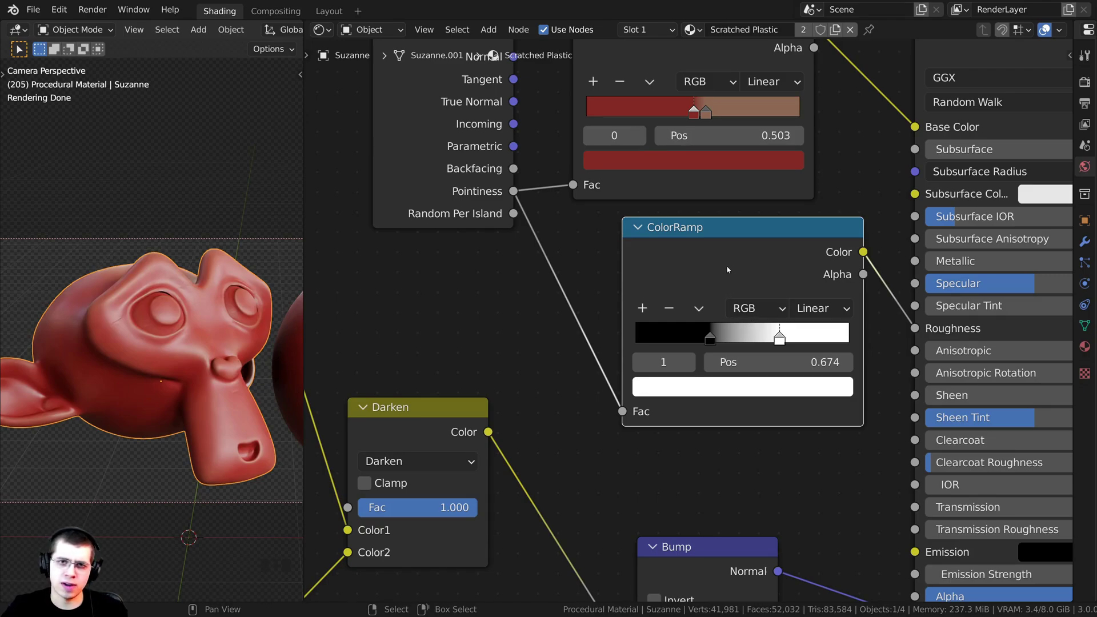
pyautogui.moveTo(728, 272); pyautogui.dragTo(724, 273)
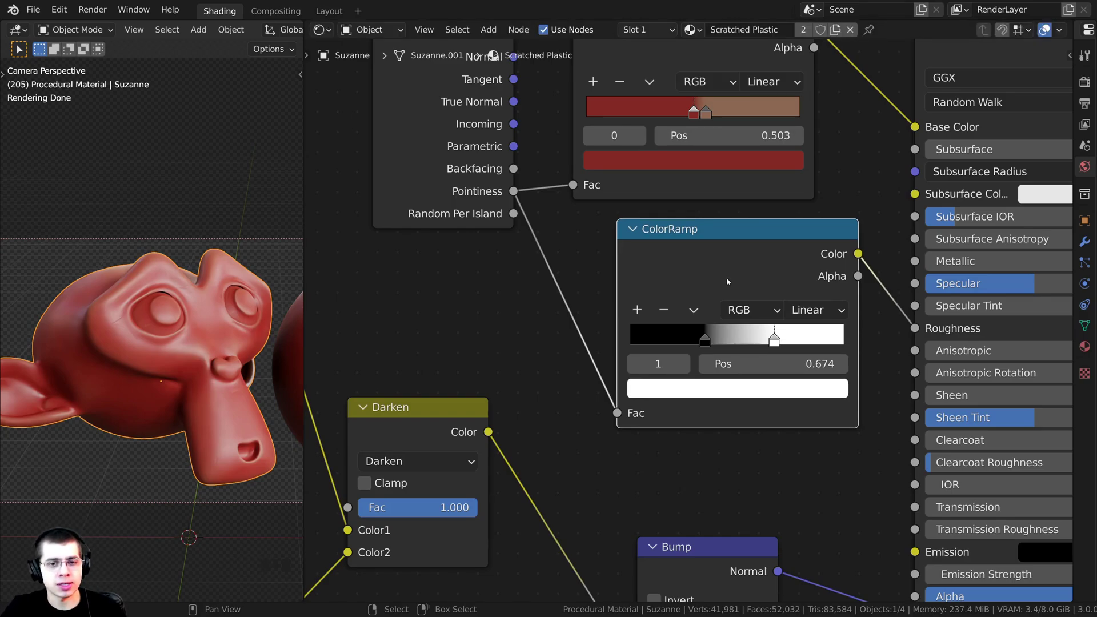
# - Preview the Roughness ColorRamp on the model and tighten its contrast with the black stop at 0.477 and the white stop at 0.679
pyautogui.scroll(1, 721, 284)
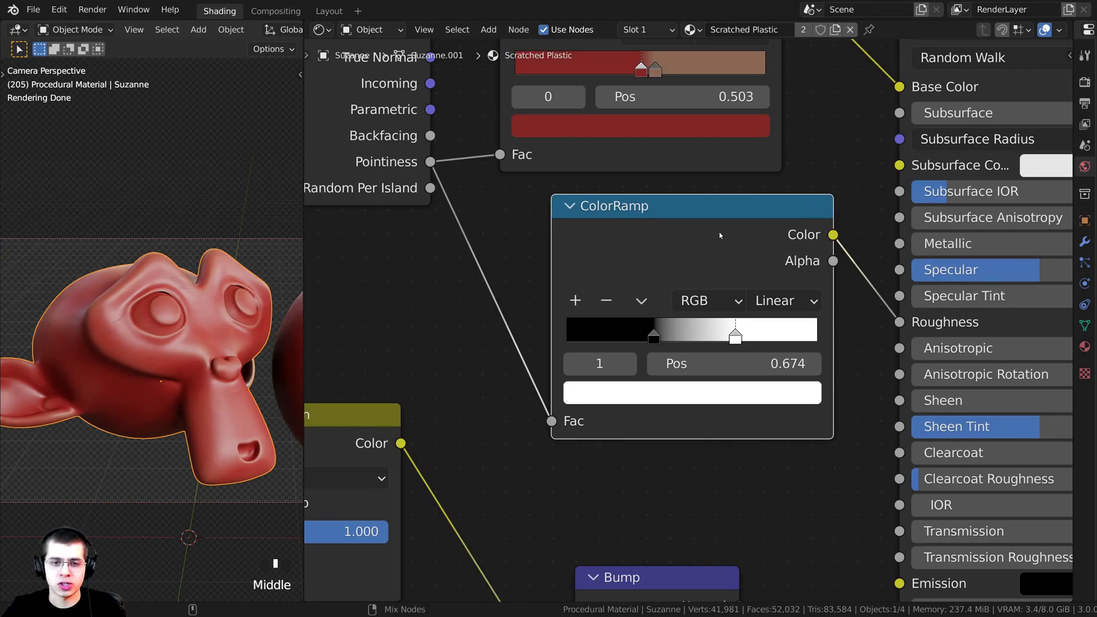
pyautogui.keyDown('ctrl'); pyautogui.keyDown('shift'); pyautogui.click(570, 235); pyautogui.keyUp('shift'); pyautogui.keyUp('ctrl')
pyautogui.scroll(2, 792, 352)
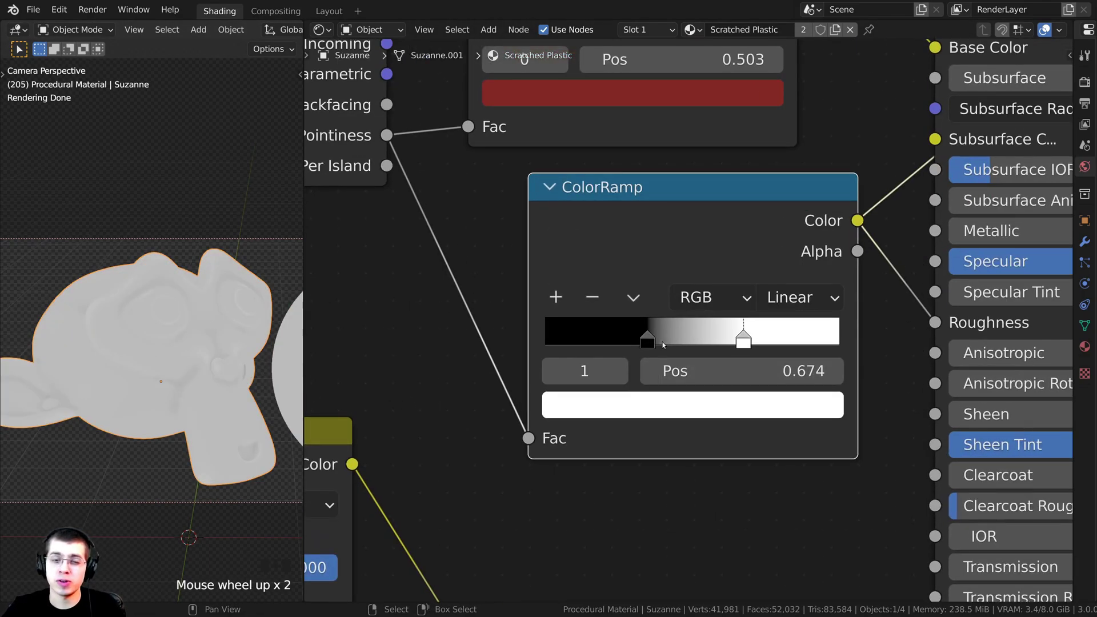
pyautogui.moveTo(662, 342); pyautogui.dragTo(700, 341)
pyautogui.moveTo(692, 324); pyautogui.dragTo(683, 309, button='middle')
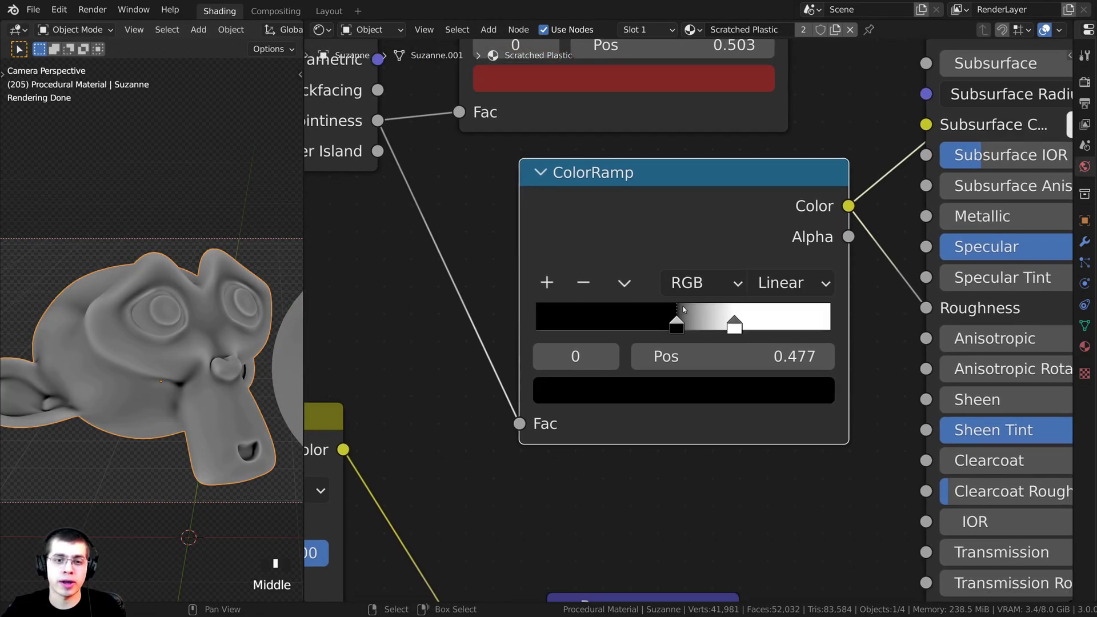
pyautogui.moveTo(734, 324); pyautogui.dragTo(735, 324)
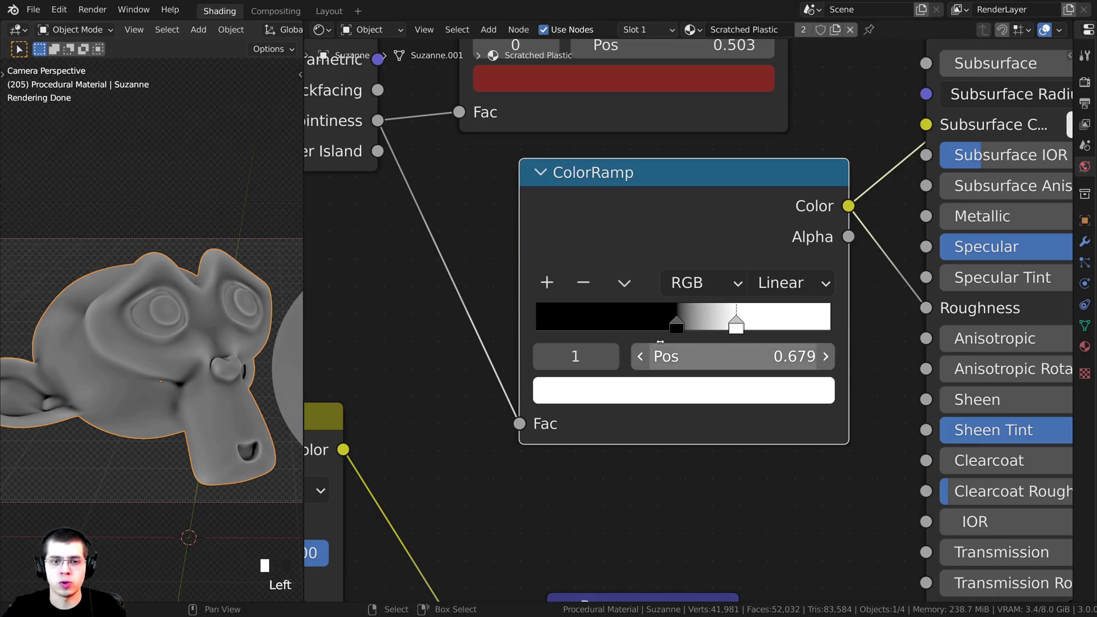
# - Switch the preview back to the Principled BSDF and examine the glossiness around Suzanne's eyes and nose
pyautogui.scroll(-3, 659, 341)
pyautogui.moveTo(659, 341); pyautogui.dragTo(532, 456, button='middle')
pyautogui.keyDown('ctrl'); pyautogui.keyDown('shift'); pyautogui.click(893, 113); pyautogui.keyUp('shift'); pyautogui.keyUp('ctrl')
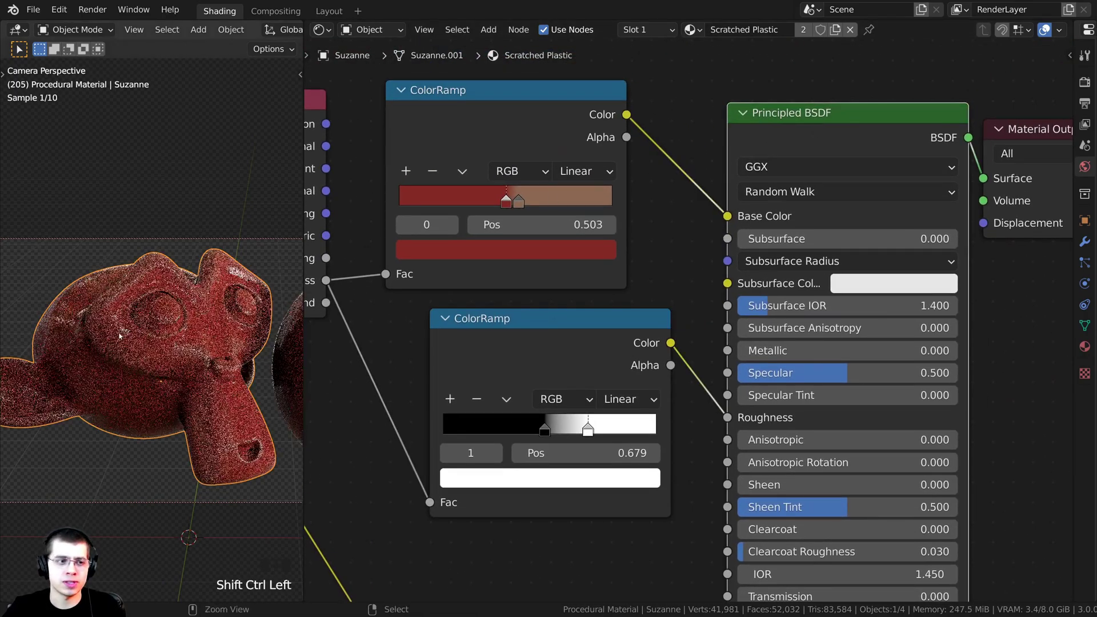
pyautogui.scroll(5, 119, 336)
pyautogui.scroll(2, 151, 263)
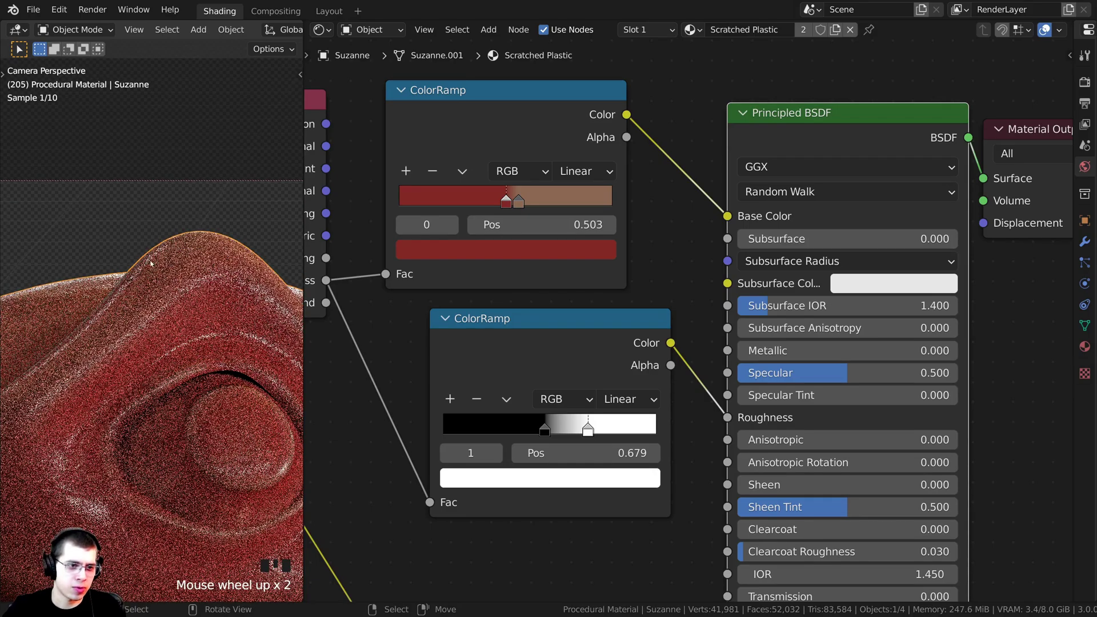
pyautogui.scroll(-1, 160, 267)
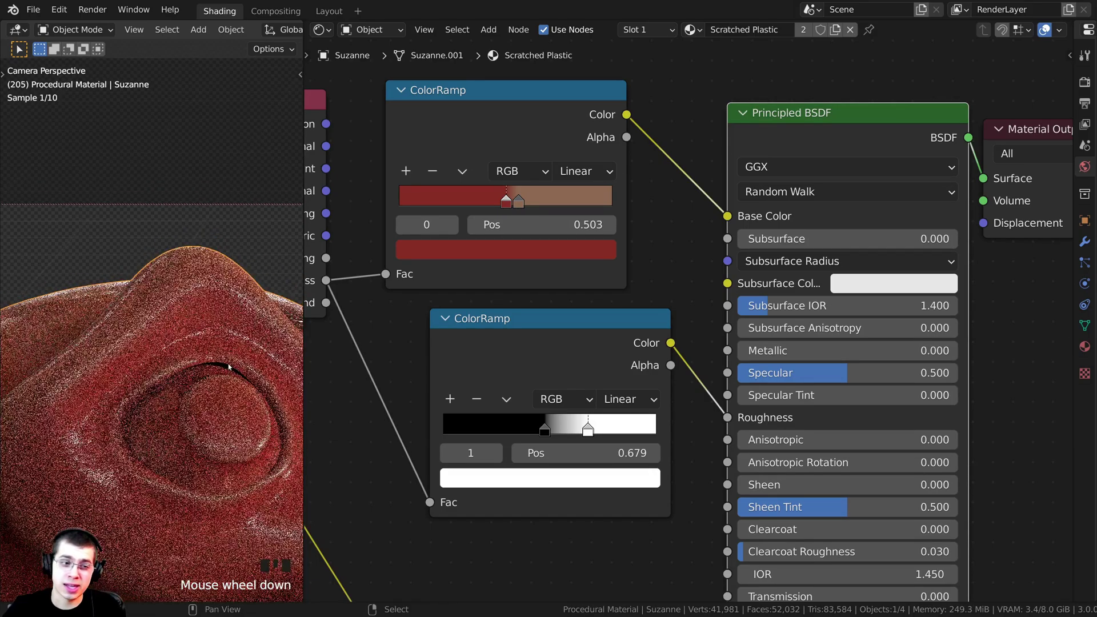
pyautogui.keyDown('shift'); pyautogui.moveTo(227, 363); pyautogui.dragTo(158, 369, button='middle'); pyautogui.keyUp('shift')
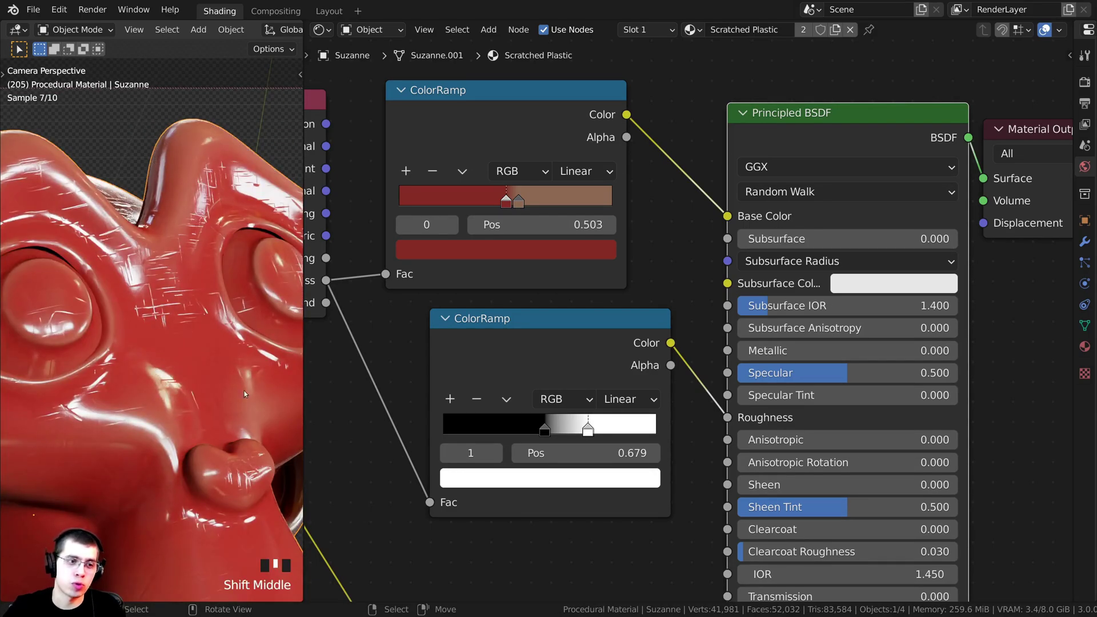
pyautogui.keyDown('shift'); pyautogui.middleClick(180, 334); pyautogui.keyUp('shift')
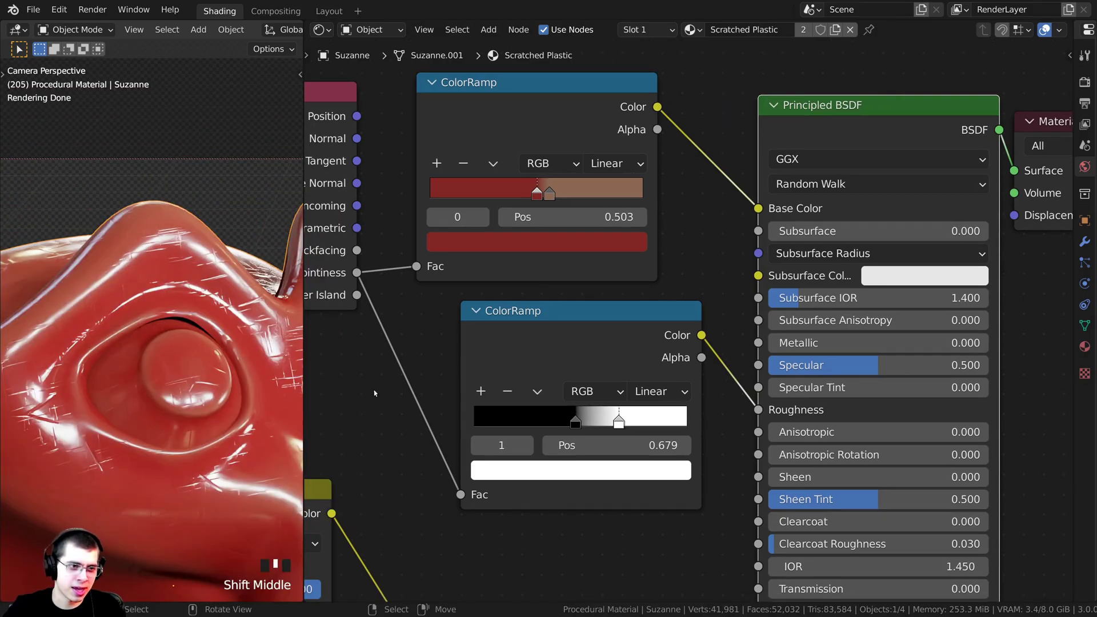
# - Lighten the Roughness ColorRamp's black stop to grey with hex value 585858 and inspect the duller reflections on Suzanne
pyautogui.click(575, 422)
pyautogui.click(566, 469)
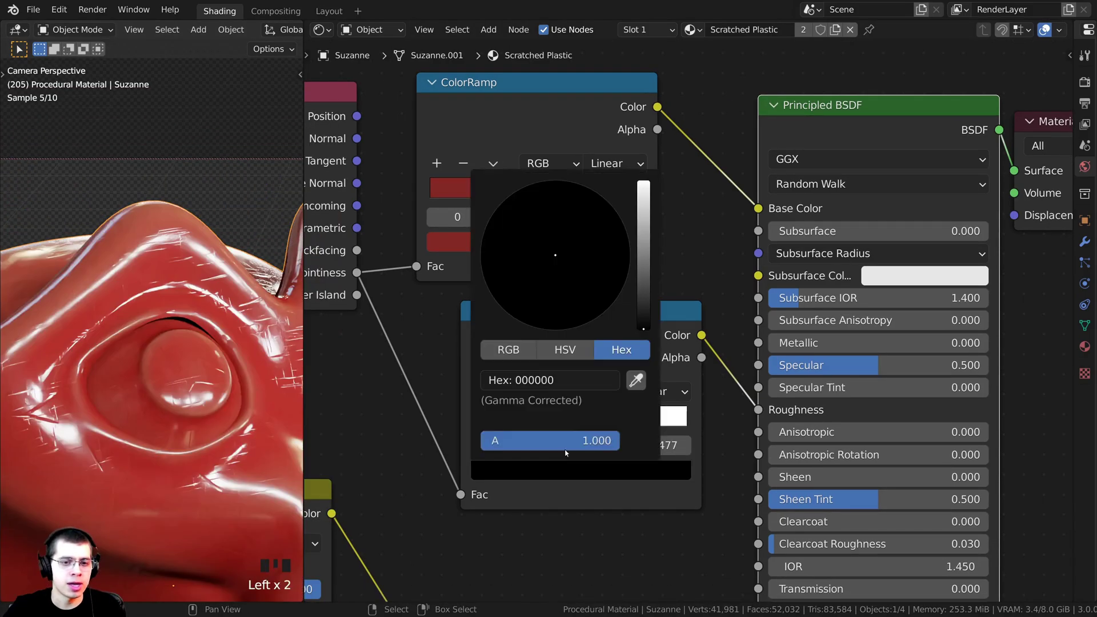
pyautogui.moveTo(643, 320); pyautogui.dragTo(643, 278)
pyautogui.click(580, 463)
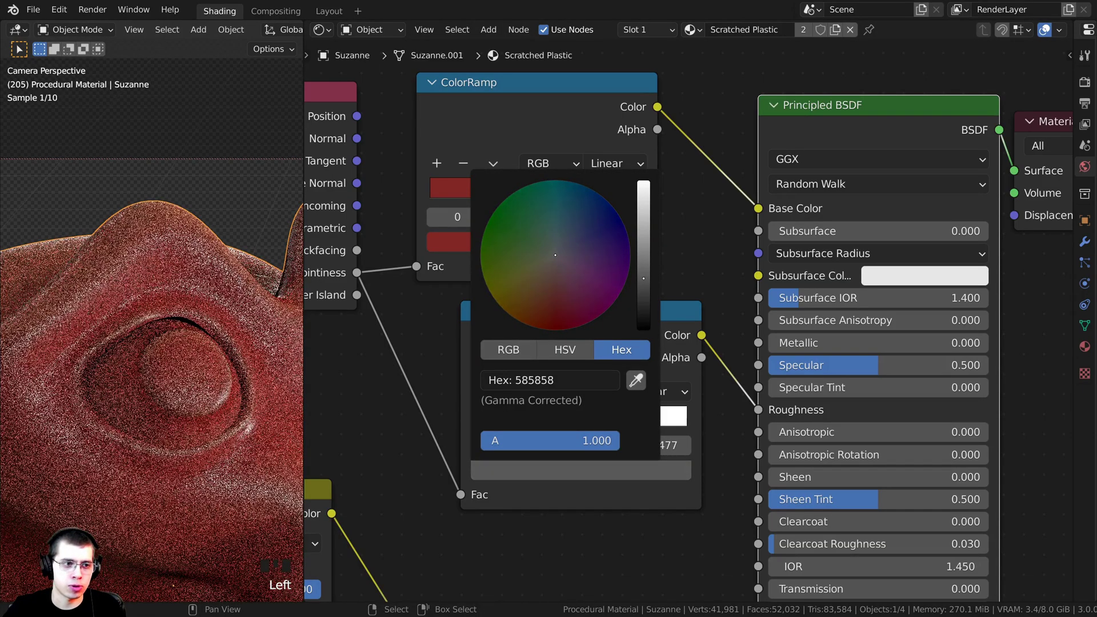
pyautogui.keyDown('shift'); pyautogui.moveTo(246, 396); pyautogui.dragTo(85, 239, button='middle'); pyautogui.keyUp('shift')
pyautogui.scroll(2, 130, 244)
pyautogui.scroll(-2, 124, 232)
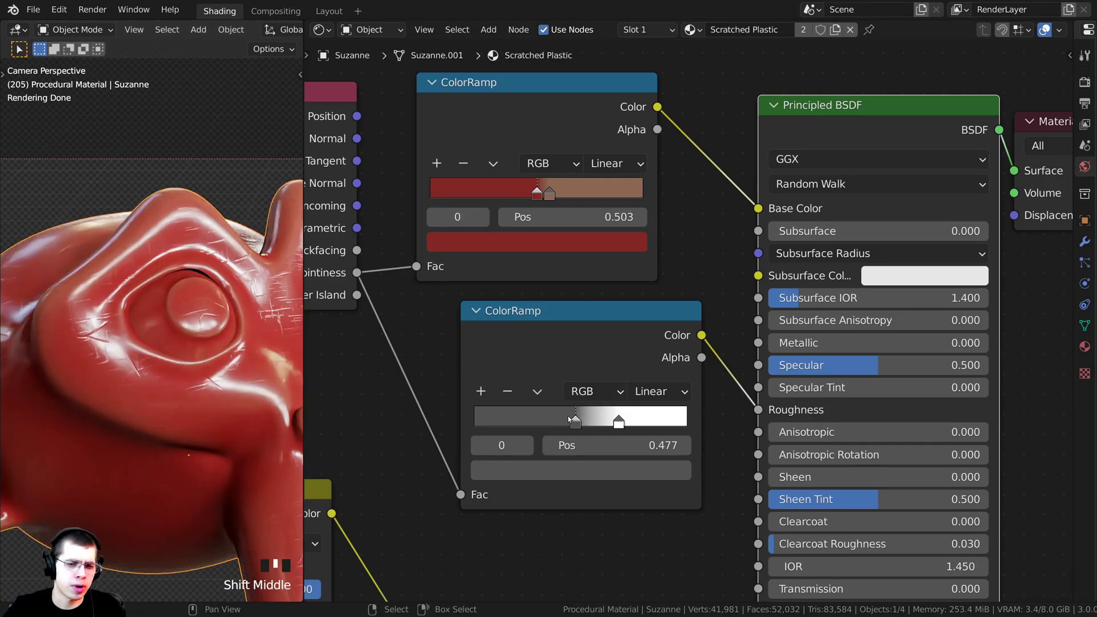
# - Connect the Principled BSDF back to the Material Output and examine the scratches on Suzanne's surface up close
pyautogui.moveTo(557, 434); pyautogui.dragTo(561, 421, button='middle')
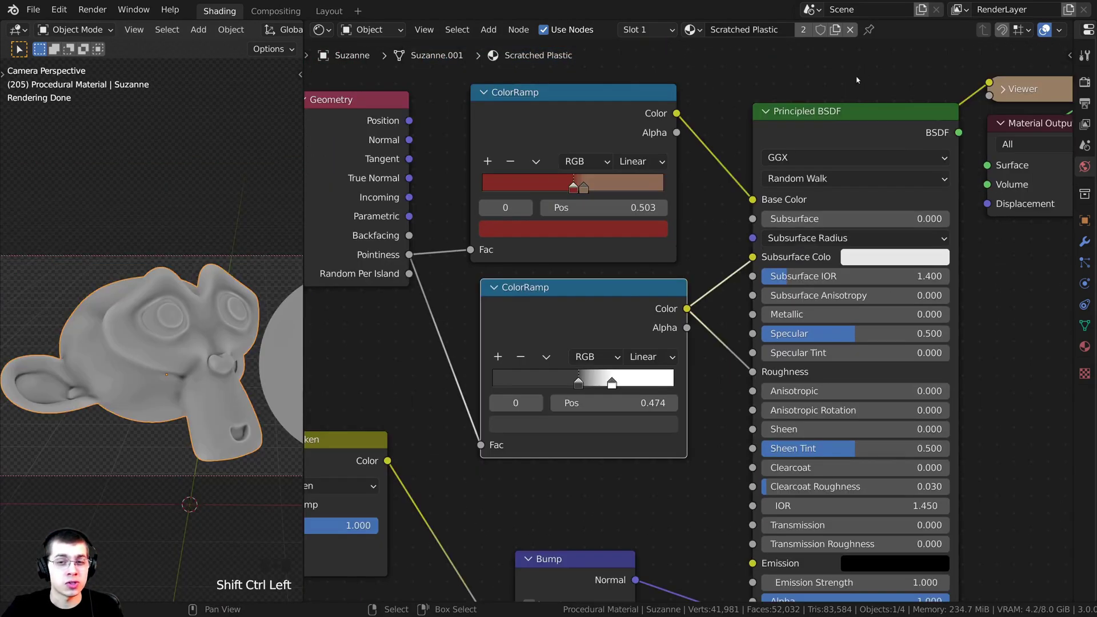
pyautogui.moveTo(803, 130); pyautogui.dragTo(755, 128, button='middle')
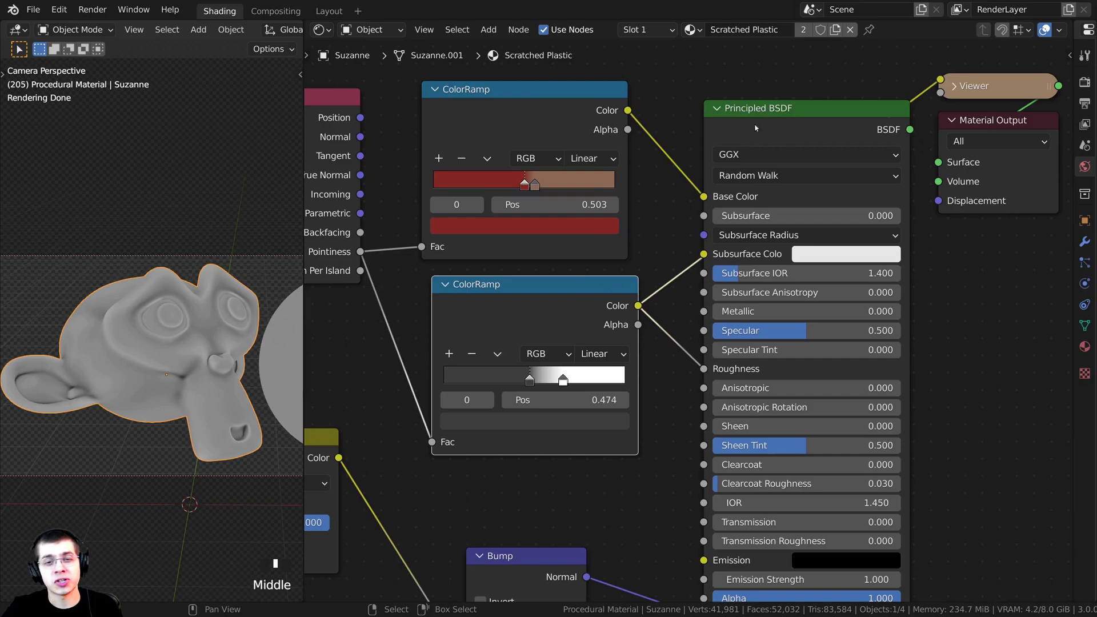
pyautogui.keyDown('ctrl'); pyautogui.keyDown('shift'); pyautogui.click(853, 124); pyautogui.keyUp('shift'); pyautogui.keyUp('ctrl')
pyautogui.keyDown('shift'); pyautogui.moveTo(188, 320); pyautogui.dragTo(160, 291, button='middle'); pyautogui.keyUp('shift')
pyautogui.scroll(6, 159, 291)
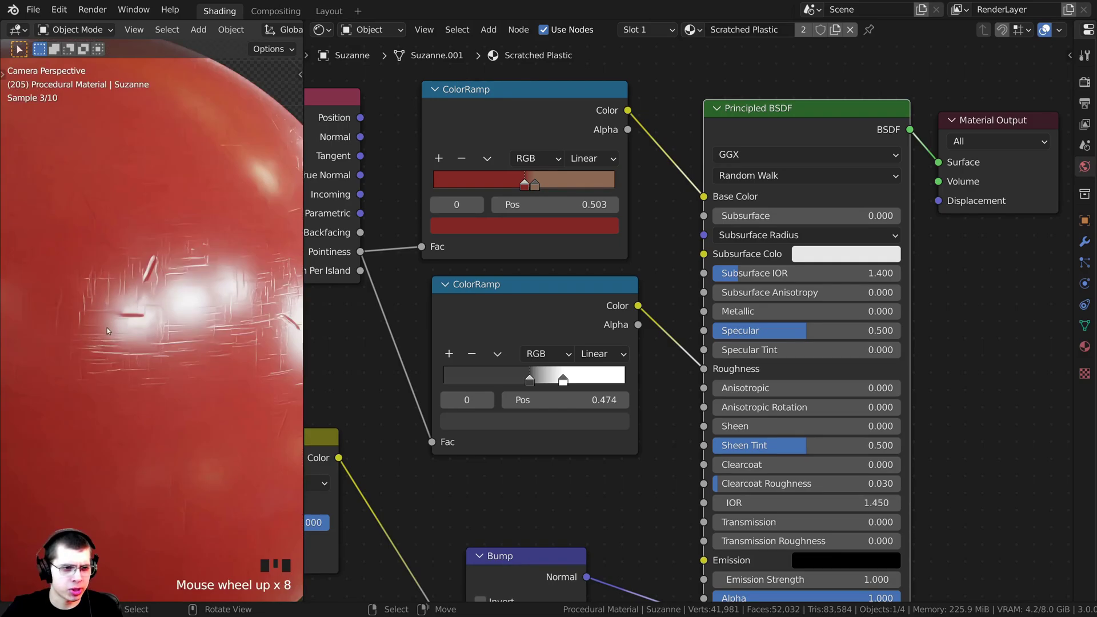
pyautogui.scroll(-1, 148, 348)
pyautogui.scroll(-1, 147, 348)
pyautogui.keyDown('shift'); pyautogui.moveTo(148, 348); pyautogui.dragTo(183, 357, button='middle'); pyautogui.keyUp('shift')
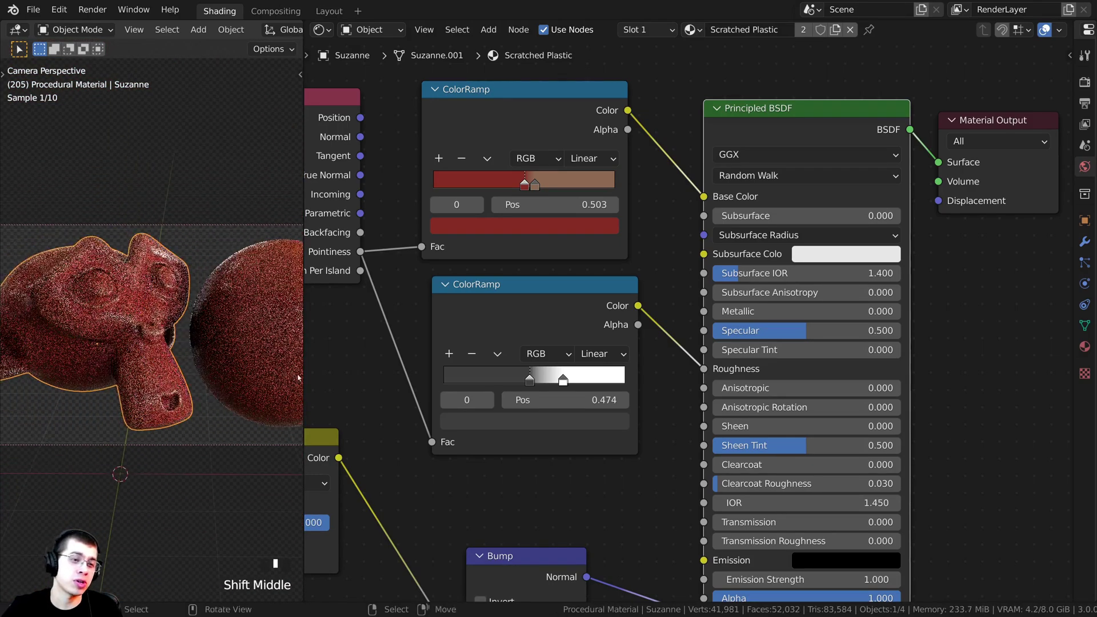
# - Review the whole node tree, from the four scratch frames through the Darken nodes to the Principled BSDF
pyautogui.scroll(-5, 366, 557)
pyautogui.moveTo(371, 556); pyautogui.dragTo(712, 343, button='middle')
pyautogui.scroll(-7, 705, 334)
pyautogui.moveTo(691, 308); pyautogui.dragTo(684, 296, button='middle')
pyautogui.scroll(-4, 671, 228)
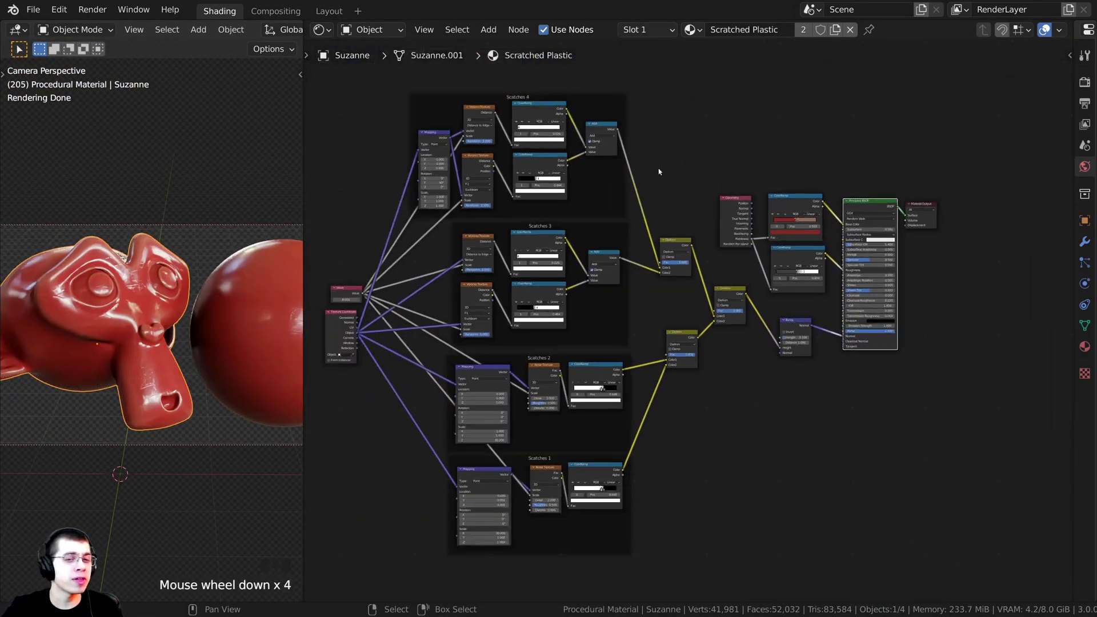
pyautogui.moveTo(657, 168); pyautogui.dragTo(659, 211, button='middle')
pyautogui.moveTo(550, 351); pyautogui.dragTo(502, 330, button='middle')
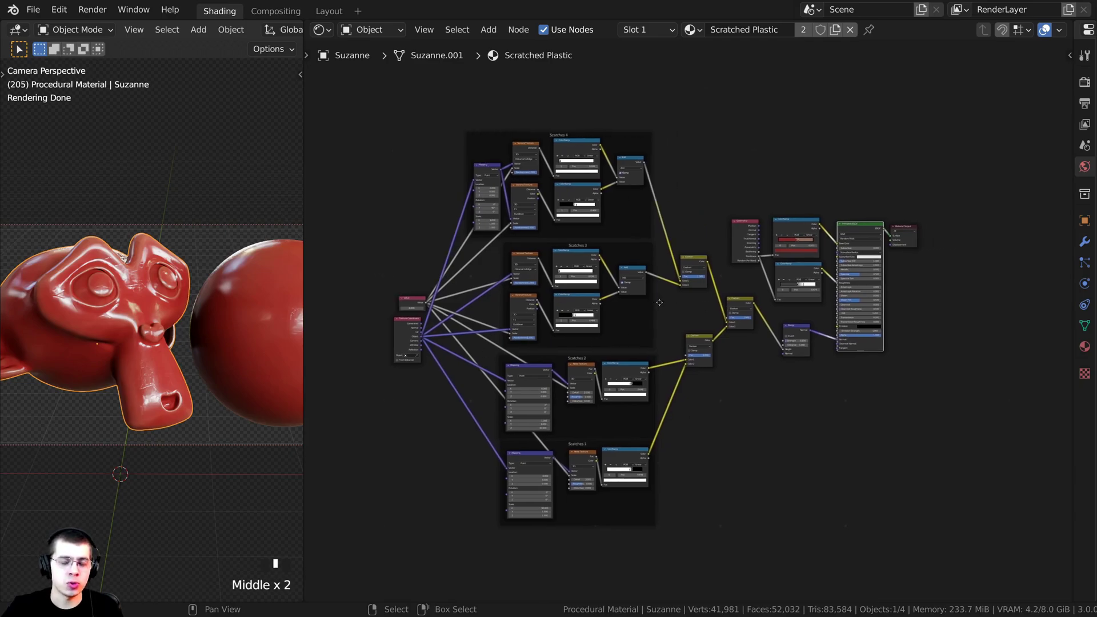
pyautogui.scroll(1, 548, 228)
pyautogui.scroll(5, 788, 335)
pyautogui.moveTo(577, 266); pyautogui.dragTo(542, 261, button='middle')
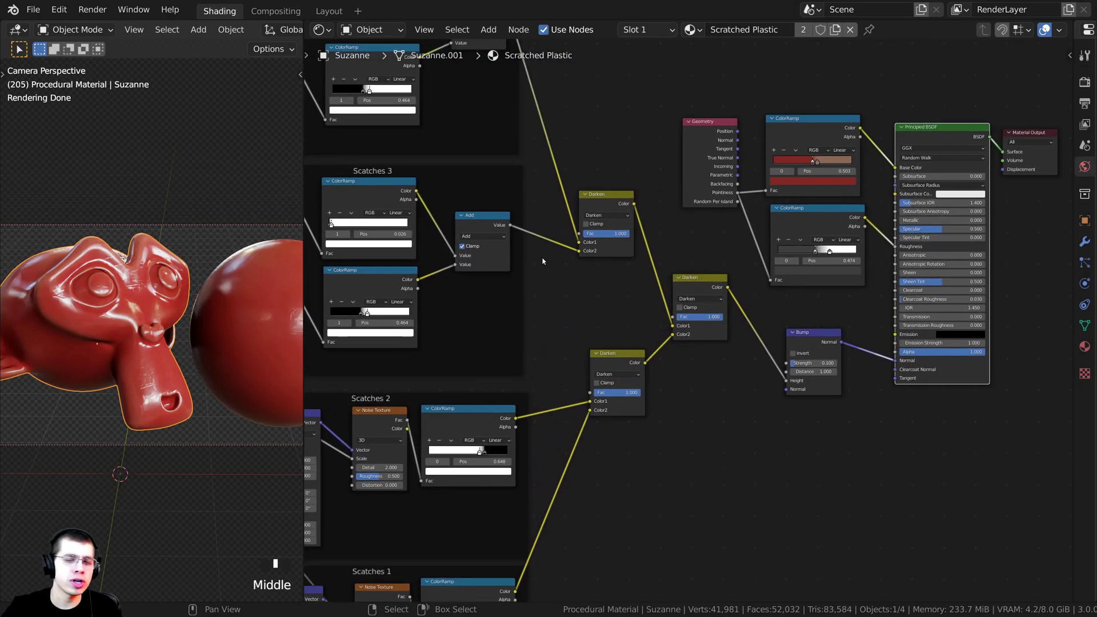
# - Add a Noise Texture node in the empty space below the Bump node
pyautogui.moveTo(882, 399); pyautogui.dragTo(765, 331, button='middle')
pyautogui.hotkey('shift', 'a')
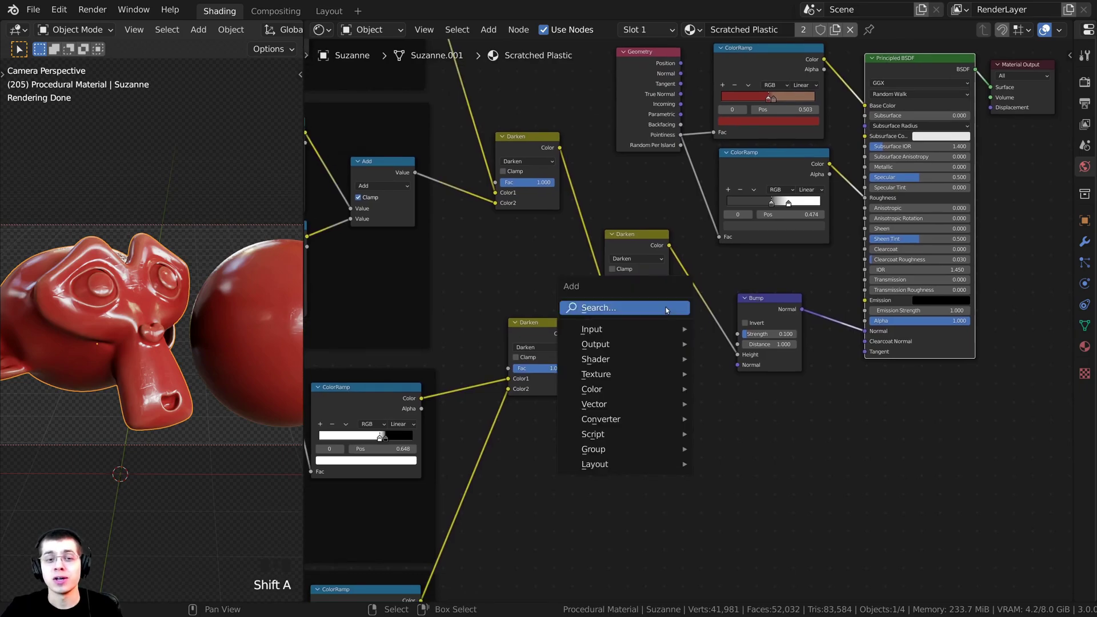
pyautogui.click(665, 307)
pyautogui.write('noi')
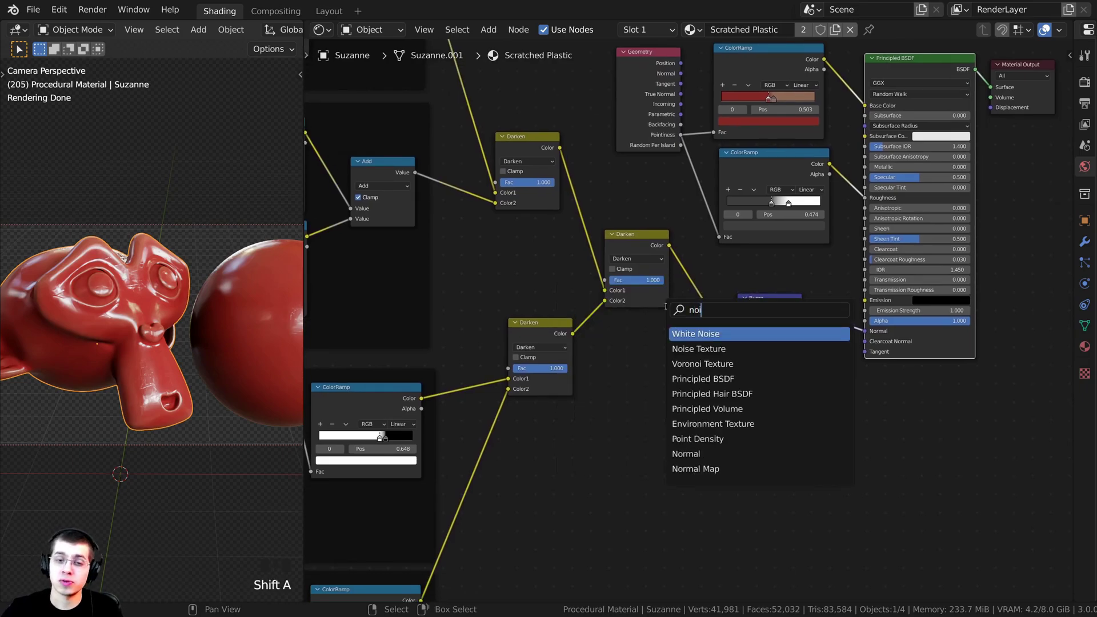
pyautogui.click(696, 349)
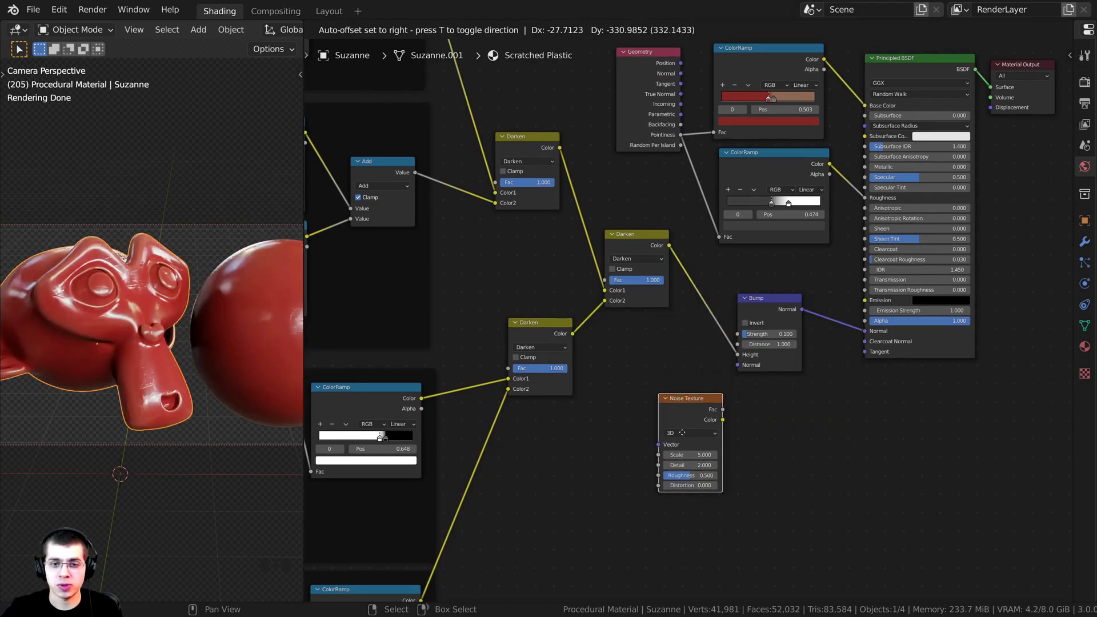
pyautogui.click(672, 432)
# - Duplicate the Texture Coordinate node and place the copy just before the new Noise Texture
pyautogui.scroll(-6, 672, 432)
pyautogui.moveTo(892, 365); pyautogui.dragTo(382, 245, button='middle')
pyautogui.rightClick(404, 238)
pyautogui.hotkey('shift', 'd')
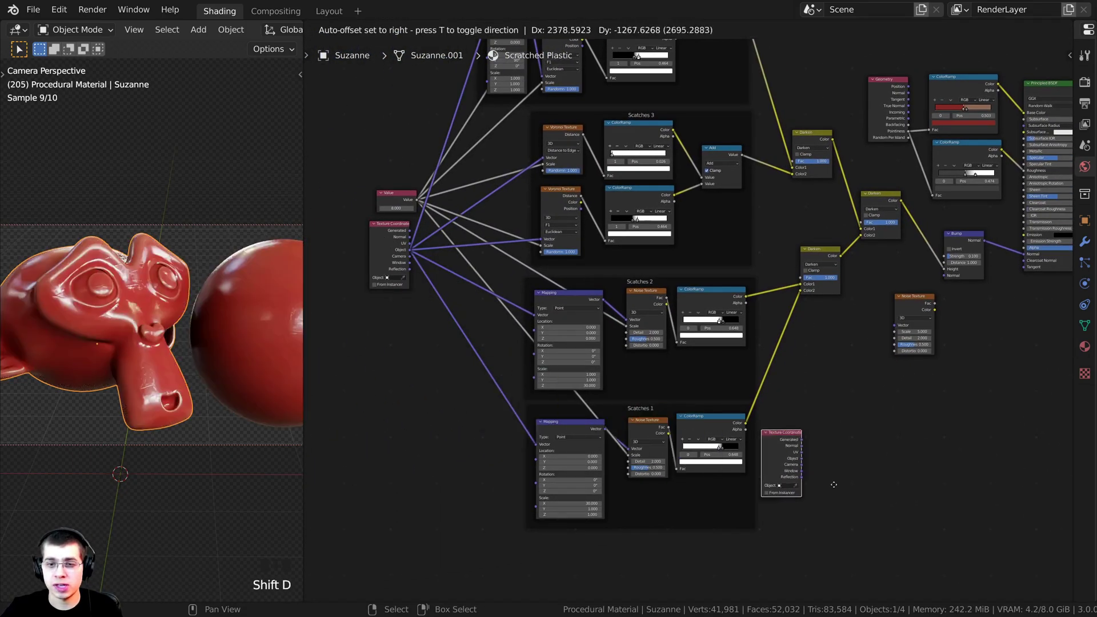
pyautogui.click(909, 359)
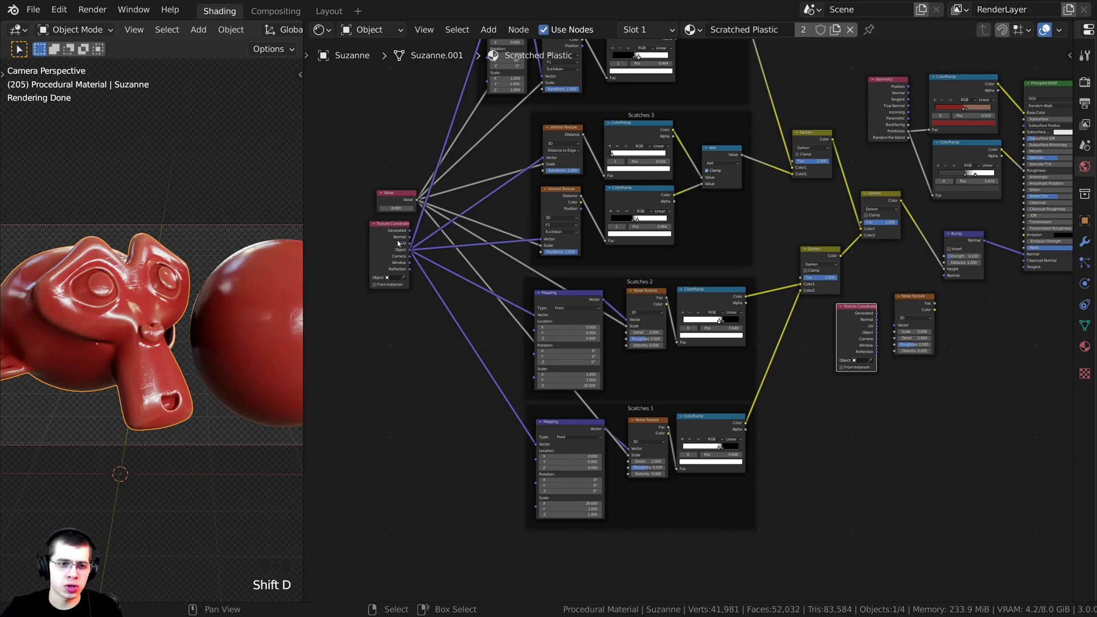
# - Arrange the copied Texture Coordinate and the Noise Texture side by side and connect the Object output to the noise's Vector
pyautogui.moveTo(815, 327); pyautogui.dragTo(707, 321, button='middle')
pyautogui.scroll(5, 707, 321)
pyautogui.moveTo(760, 348); pyautogui.dragTo(656, 378, button='middle')
pyautogui.scroll(3, 655, 379)
pyautogui.scroll(3, 655, 378)
pyautogui.click(722, 328)
pyautogui.moveTo(765, 331); pyautogui.dragTo(741, 356)
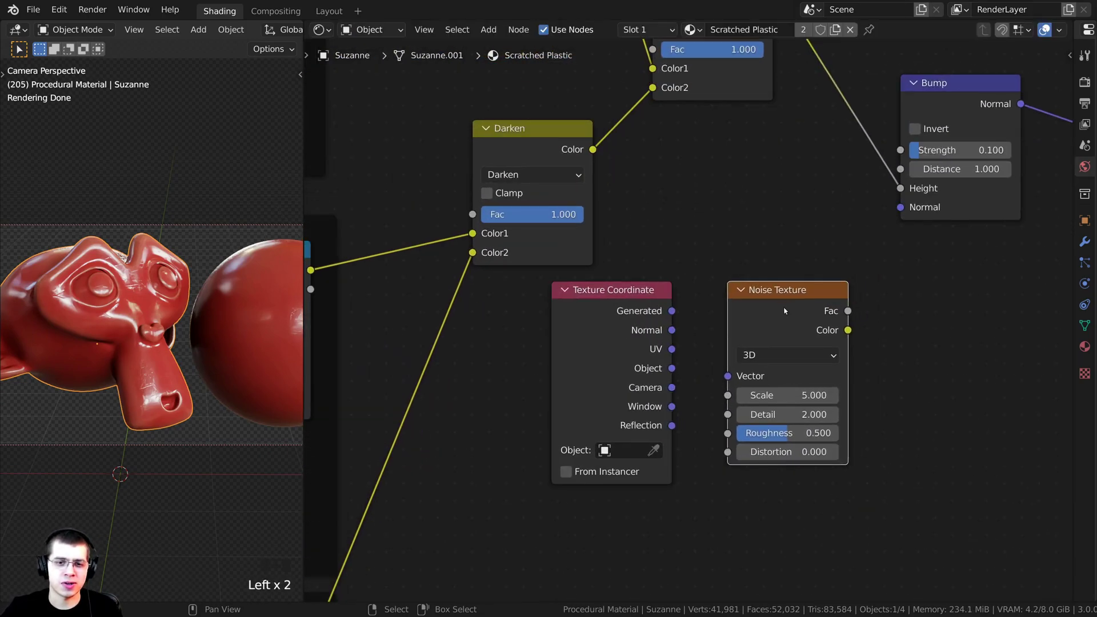
pyautogui.moveTo(625, 366); pyautogui.dragTo(731, 375)
pyautogui.moveTo(731, 375); pyautogui.dragTo(609, 377, button='middle')
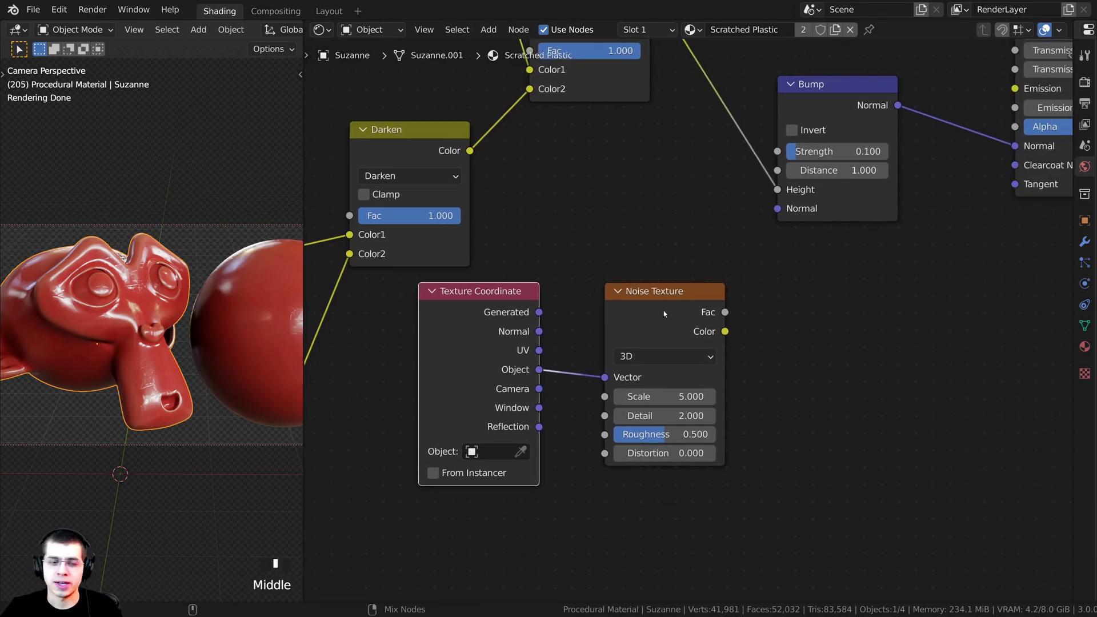
# - Preview the new Noise Texture on the objects and set its Scale to 1
pyautogui.keyDown('ctrl'); pyautogui.keyDown('shift'); pyautogui.click(608, 376); pyautogui.keyUp('shift'); pyautogui.keyUp('ctrl')
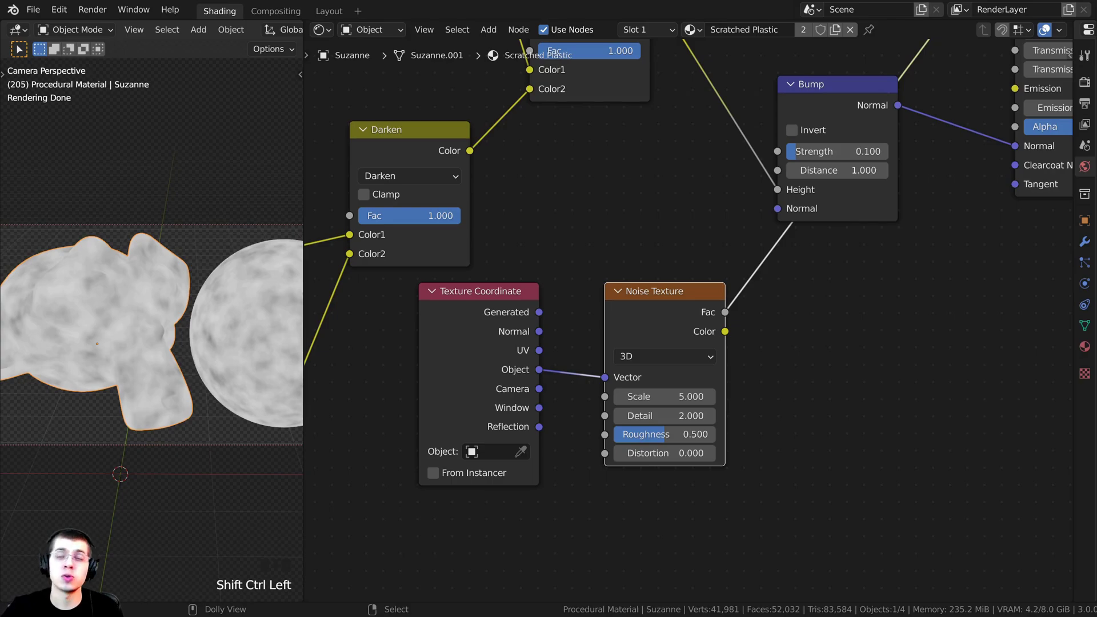
pyautogui.scroll(2, 35, 267)
pyautogui.click(665, 395)
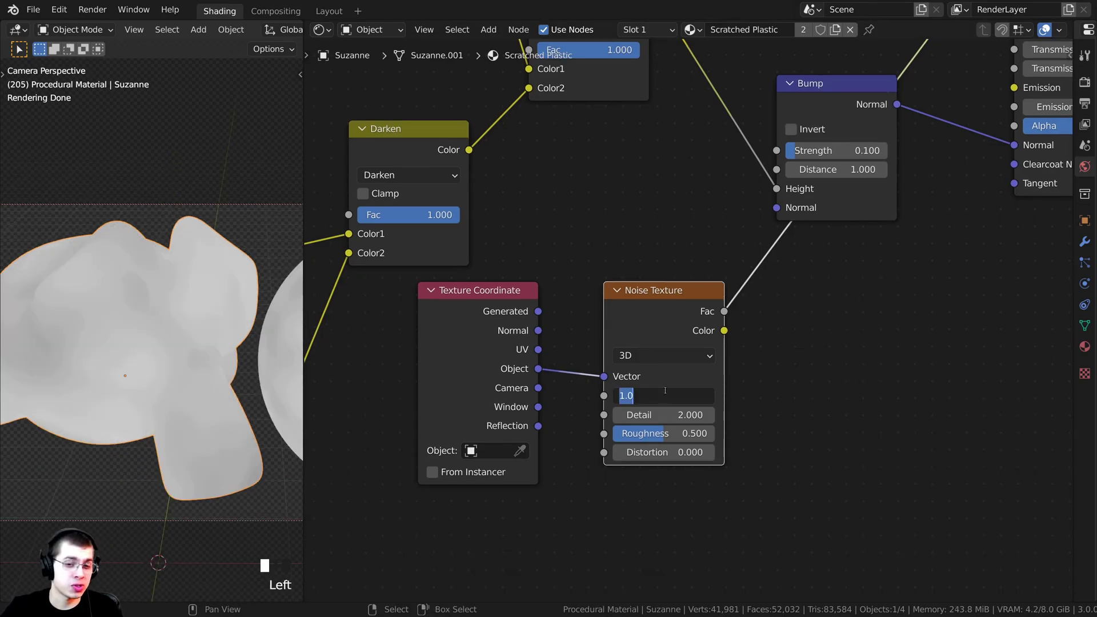
pyautogui.click(654, 348)
pyautogui.scroll(3, 640, 436)
pyautogui.click(640, 386)
pyautogui.click(636, 293)
pyautogui.keyDown('shift'); pyautogui.moveTo(289, 366); pyautogui.dragTo(195, 347, button='middle'); pyautogui.keyUp('shift')
pyautogui.keyDown('shift'); pyautogui.moveTo(297, 356); pyautogui.dragTo(228, 344, button='middle'); pyautogui.keyUp('shift')
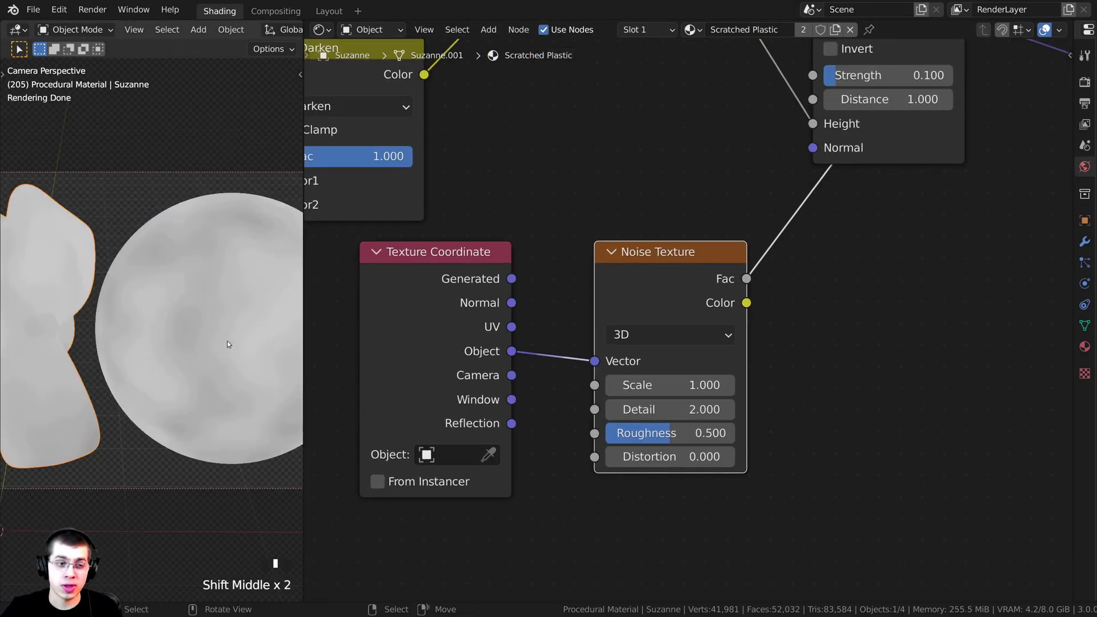
pyautogui.scroll(1, 226, 306)
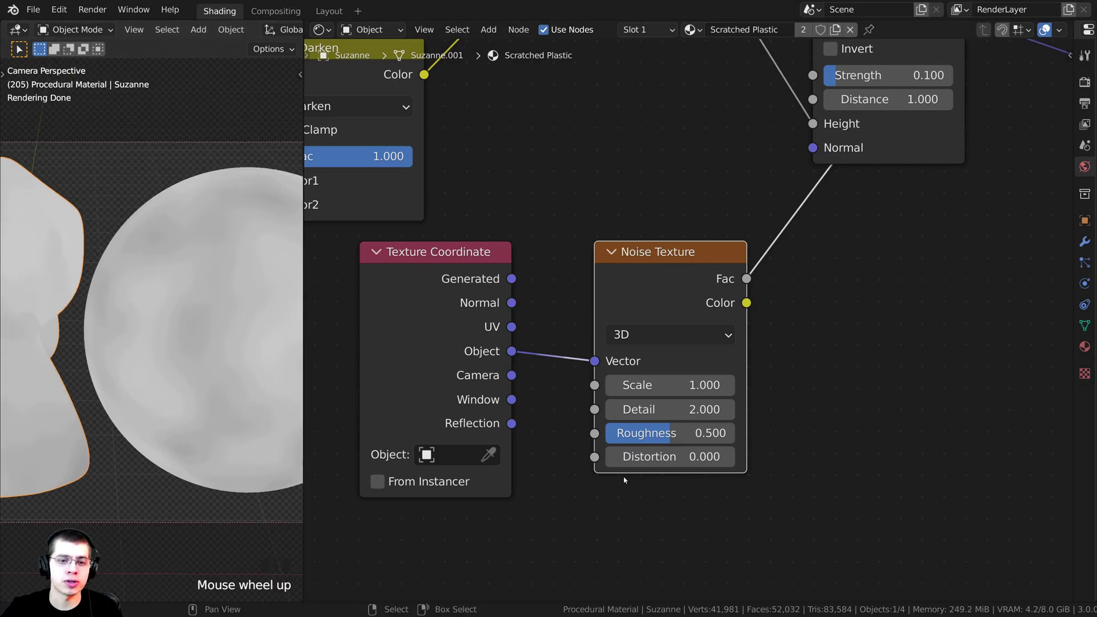
# - Set the Detail of the new Noise Texture to 8
pyautogui.moveTo(704, 411); pyautogui.dragTo(708, 395, button='middle')
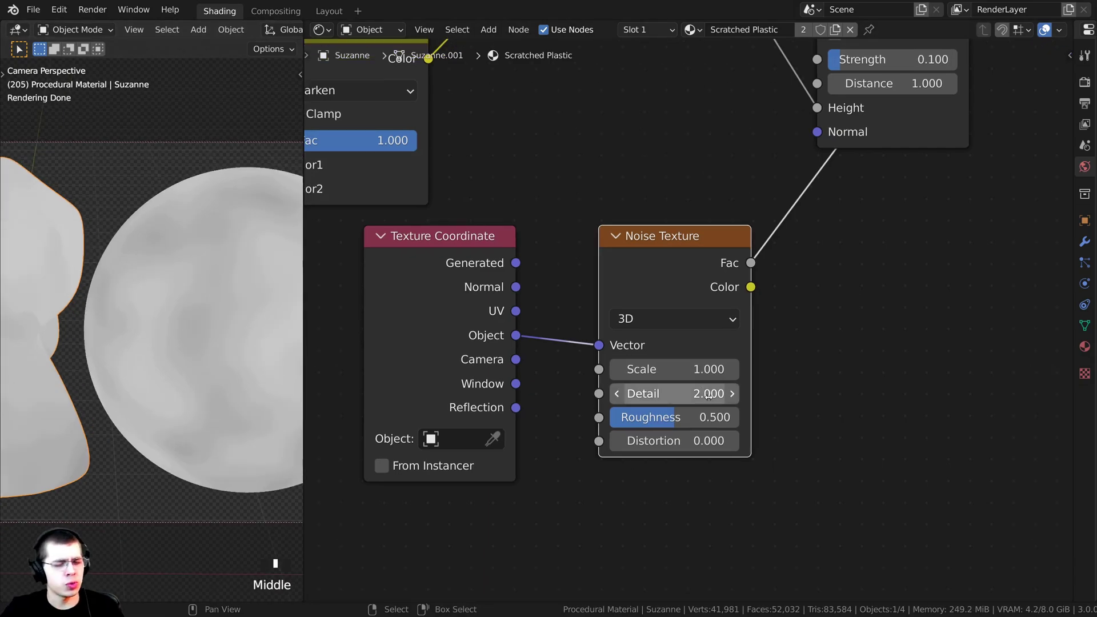
pyautogui.click(675, 393)
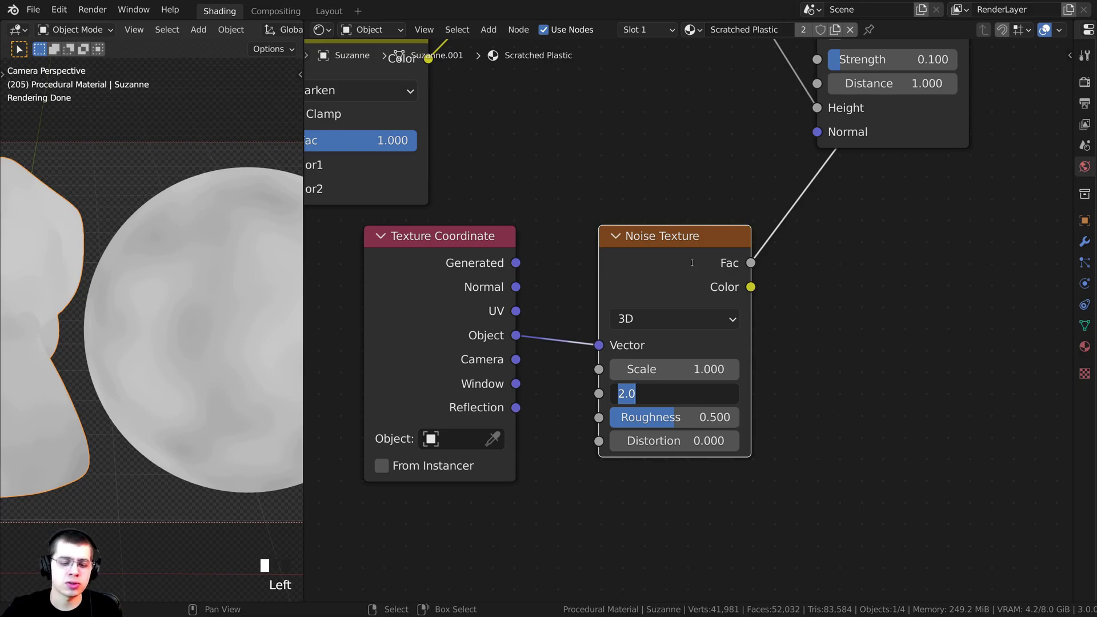
pyautogui.write('8')
pyautogui.press('Return')
# - Duplicate the Bump node, insert the copy between the original Bump and the Principled BSDF, and space the two apart
pyautogui.scroll(-3, 496, 339)
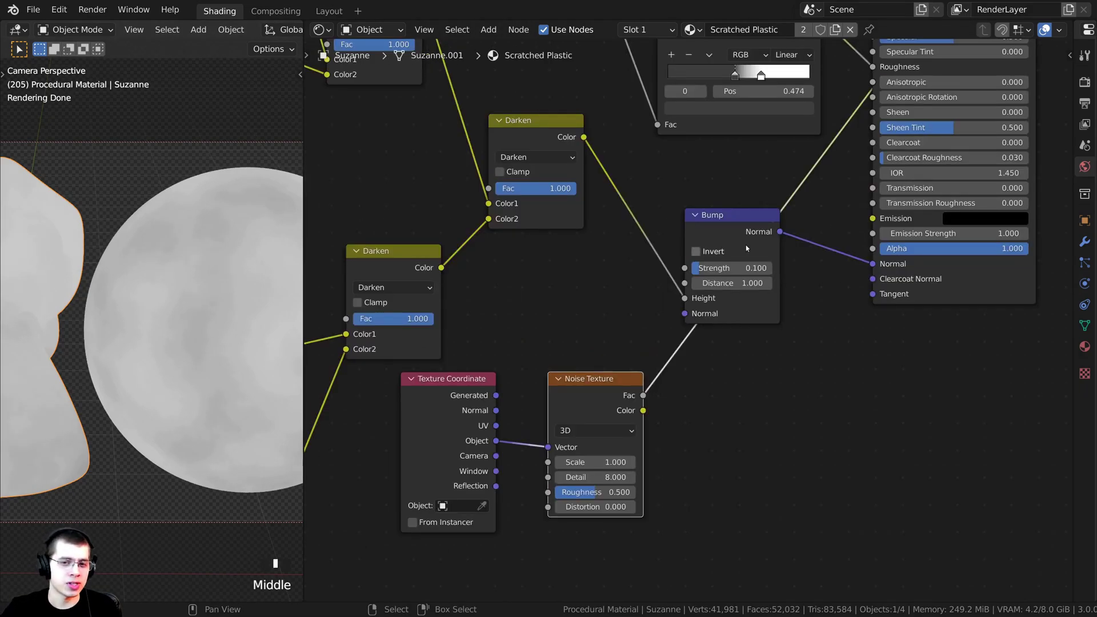
pyautogui.scroll(1, 627, 396)
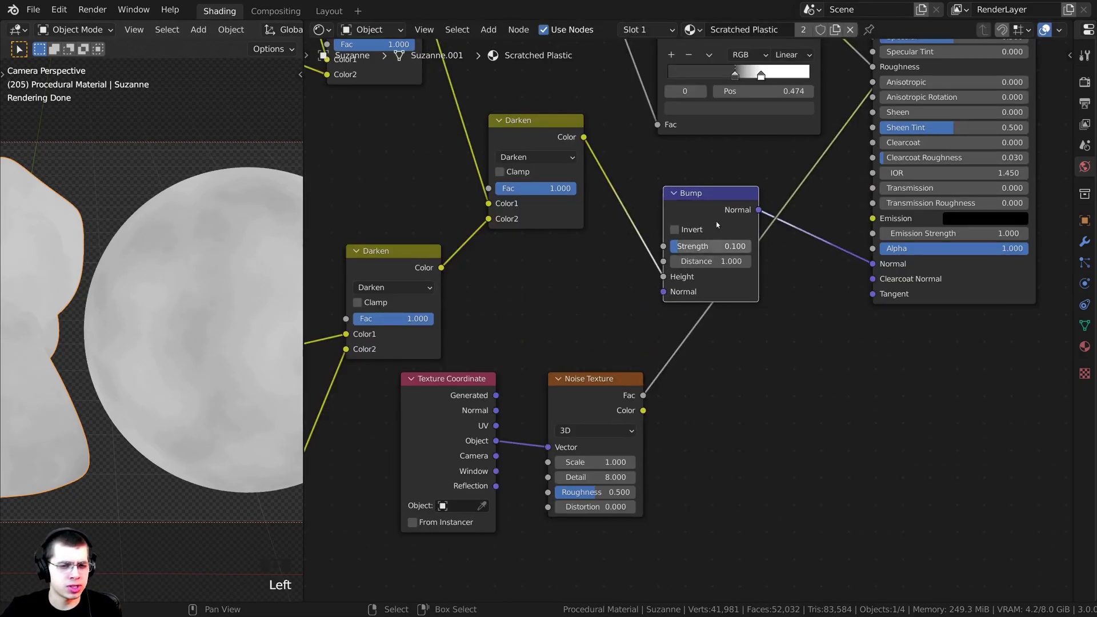
pyautogui.moveTo(462, 318); pyautogui.dragTo(415, 330, button='middle')
pyautogui.moveTo(666, 215); pyautogui.dragTo(648, 201)
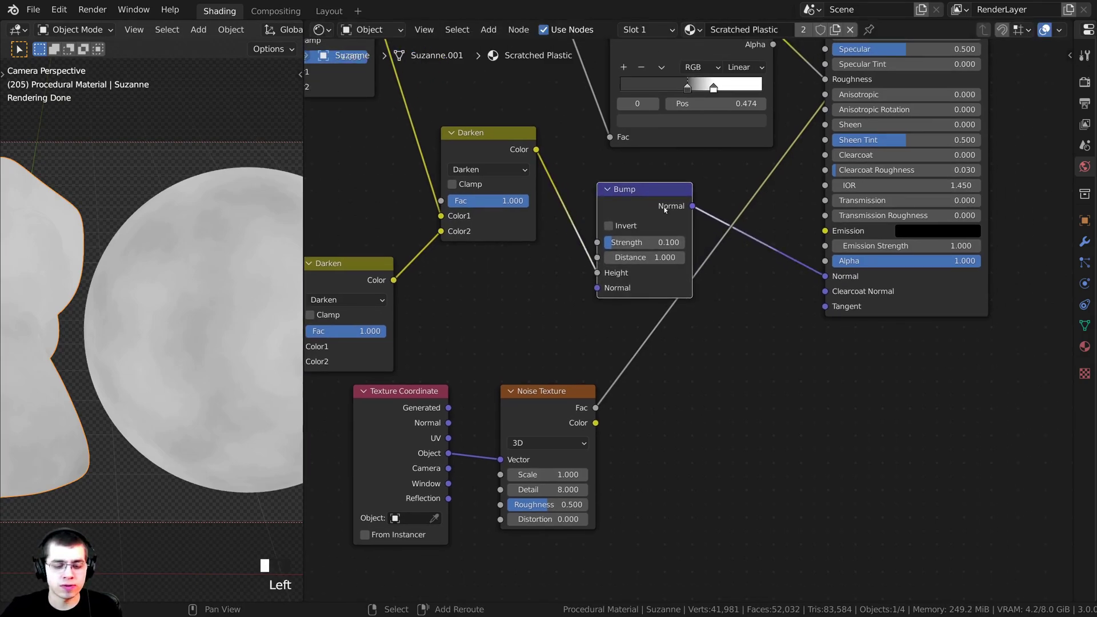
pyautogui.hotkey('shift', 'd')
pyautogui.click(802, 217)
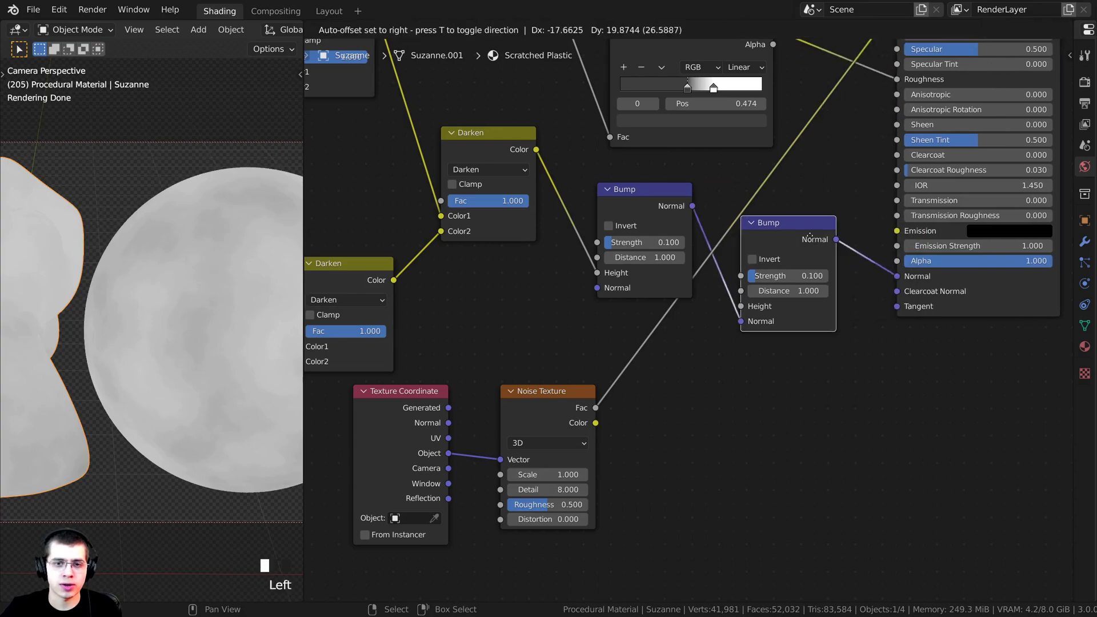
pyautogui.moveTo(697, 203); pyautogui.dragTo(689, 204)
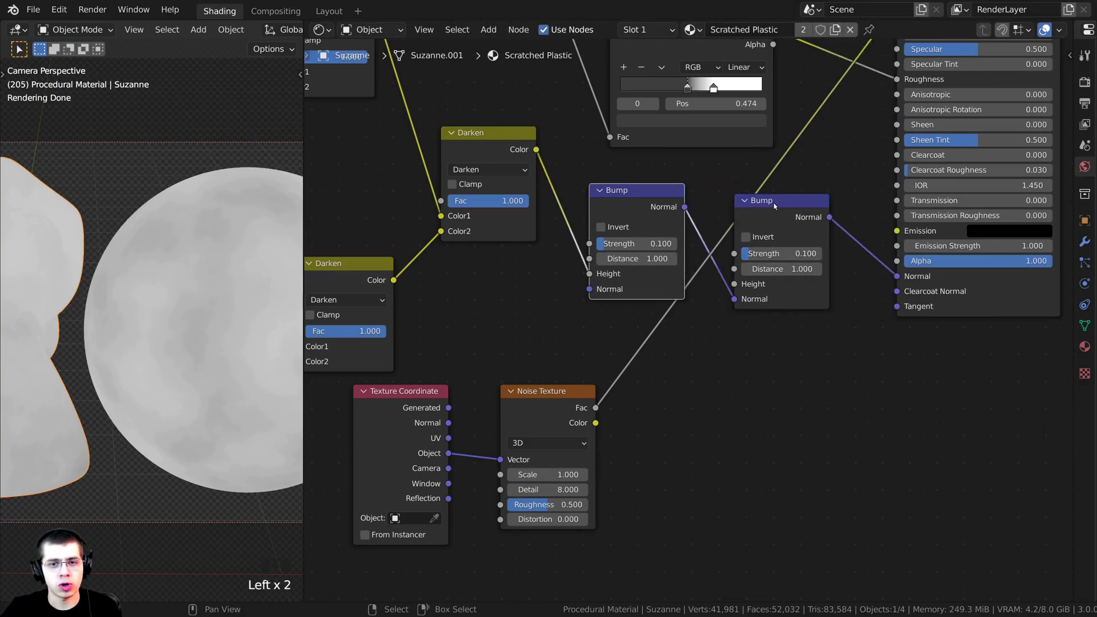
pyautogui.moveTo(774, 206); pyautogui.dragTo(789, 201)
# - Connect the Noise Texture's Fac output to the Height input of the second Bump node
pyautogui.click(533, 396)
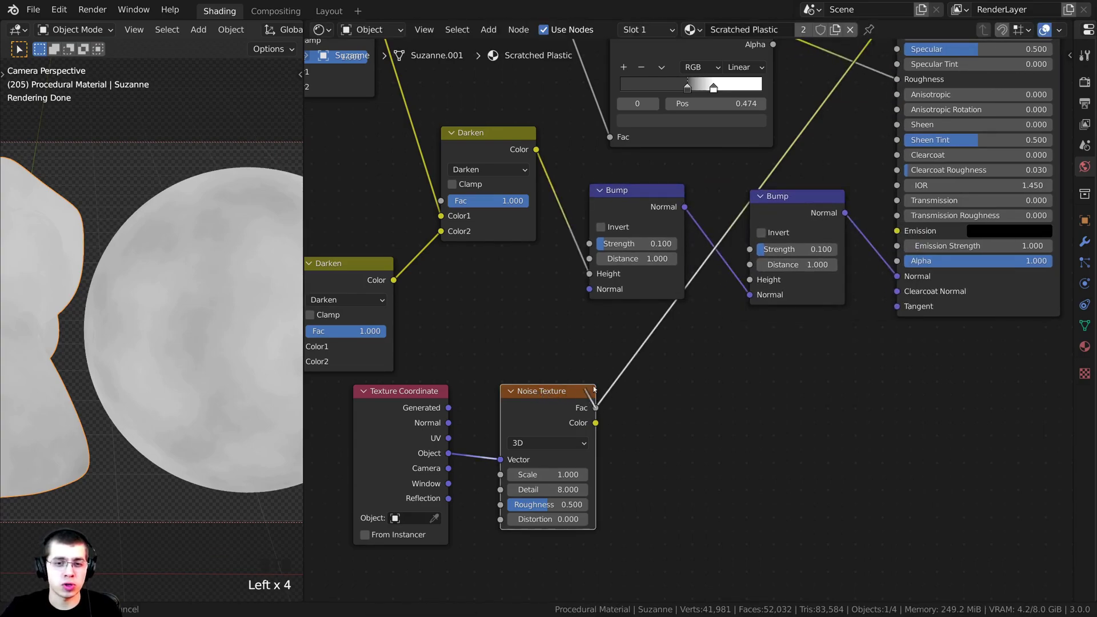
pyautogui.moveTo(595, 407); pyautogui.dragTo(750, 279)
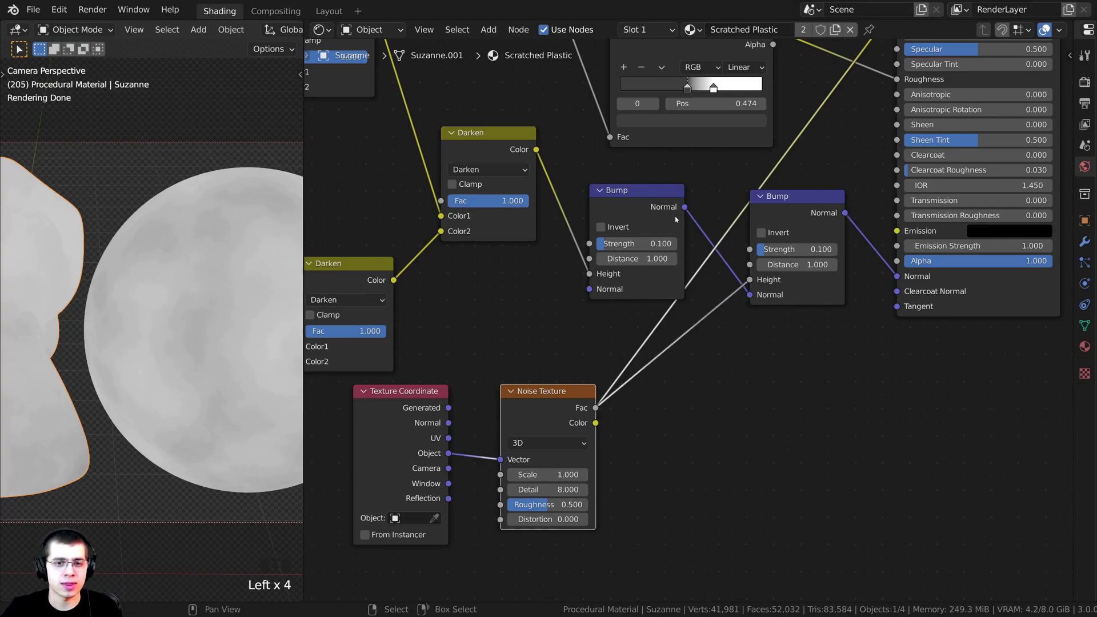
pyautogui.moveTo(591, 191); pyautogui.dragTo(586, 190)
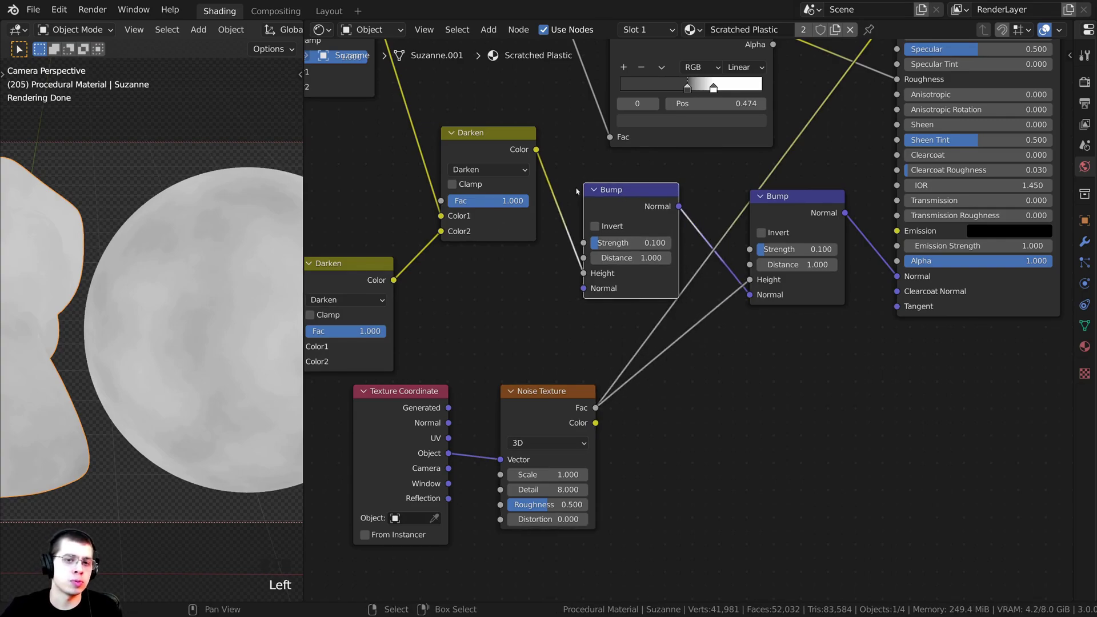
# - Preview the second Bump node's output on the sphere and set its Strength to 0.04
pyautogui.scroll(1, 730, 243)
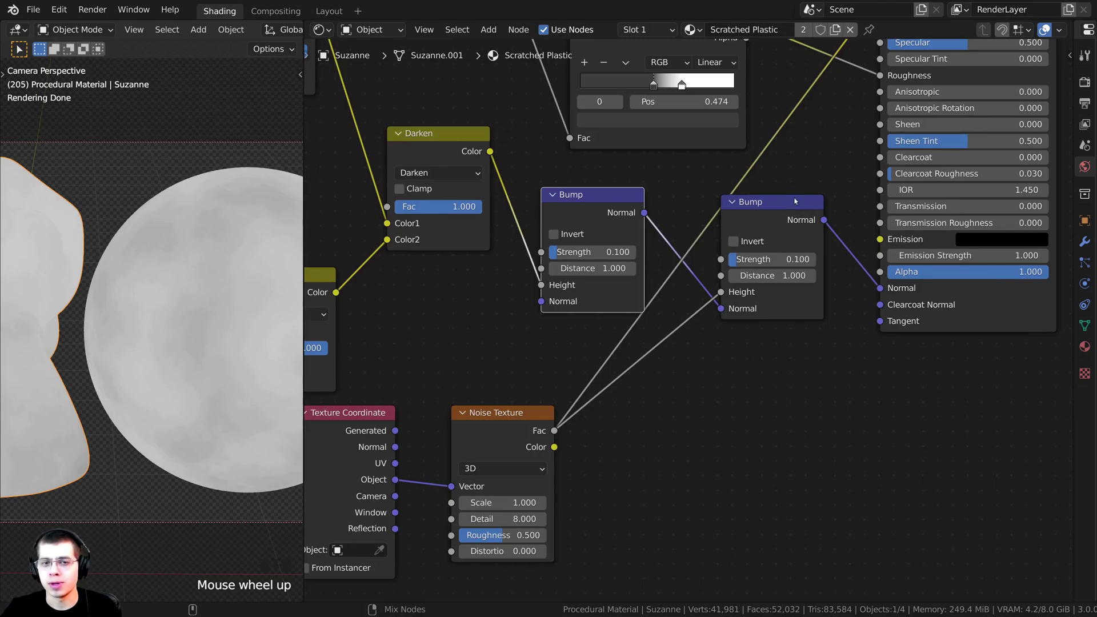
pyautogui.keyDown('ctrl'); pyautogui.keyDown('shift'); pyautogui.click(787, 211); pyautogui.keyUp('shift'); pyautogui.keyUp('ctrl')
pyautogui.keyDown('shift'); pyautogui.moveTo(205, 343); pyautogui.dragTo(218, 368, button='middle'); pyautogui.keyUp('shift')
pyautogui.scroll(2, 221, 338)
pyautogui.scroll(2, 744, 254)
pyautogui.moveTo(771, 256); pyautogui.dragTo(754, 267, button='middle')
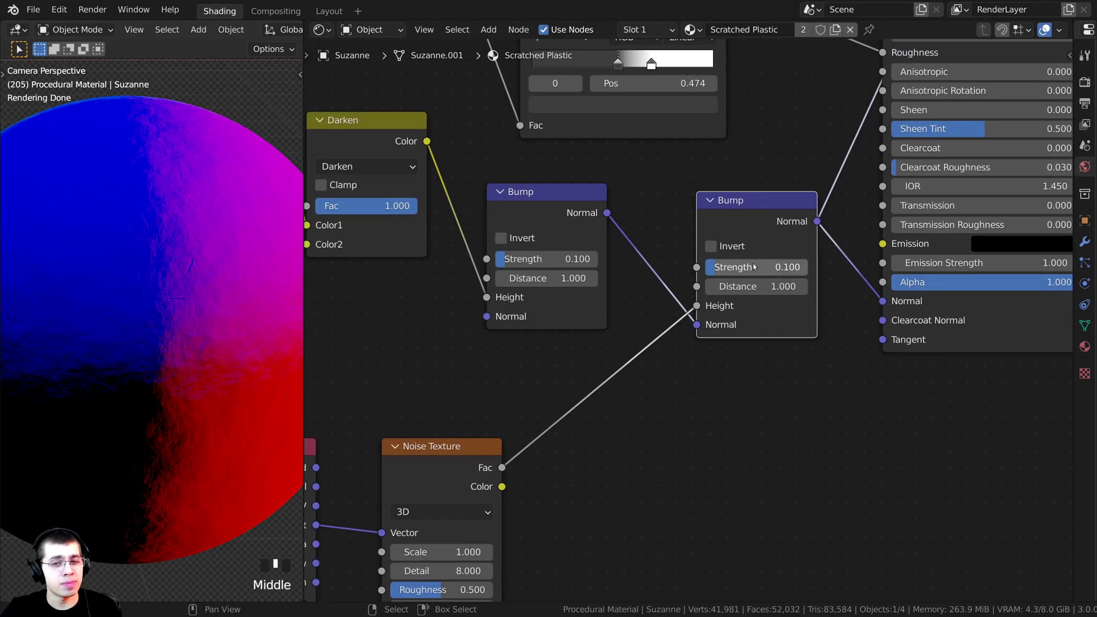
pyautogui.click(754, 266)
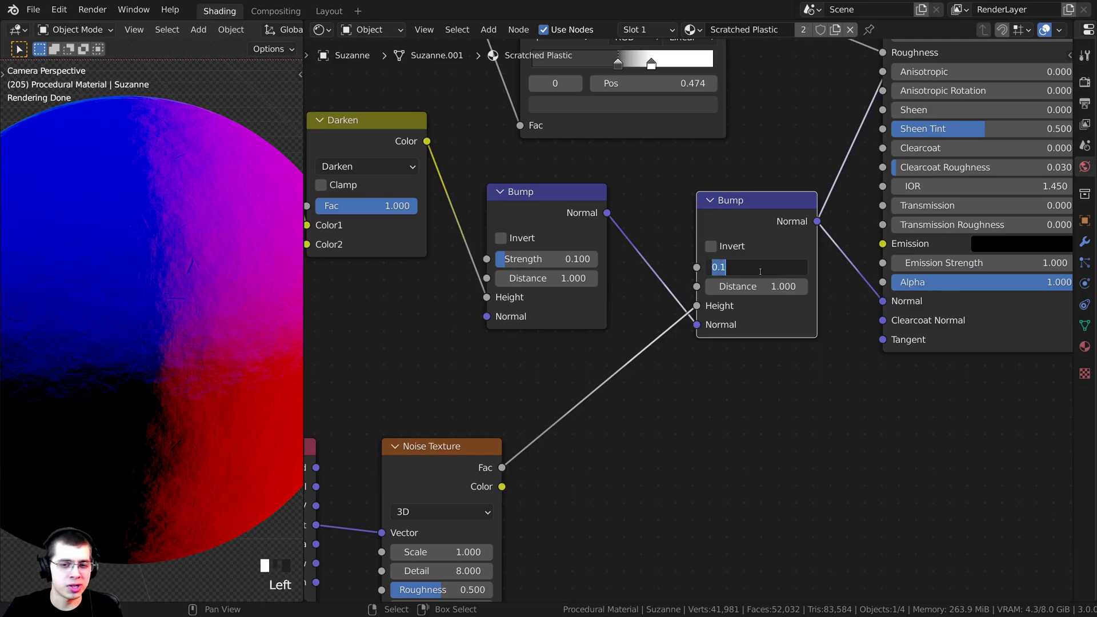
pyautogui.write('0.04')
pyautogui.press('Return')
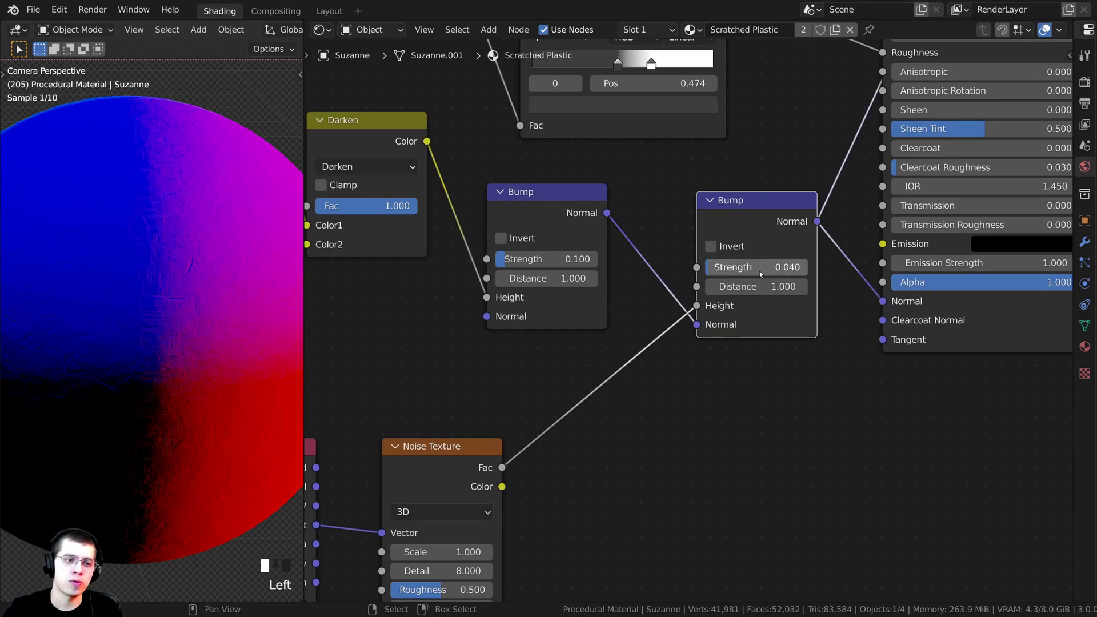
pyautogui.scroll(5, 166, 331)
pyautogui.scroll(-6, 166, 331)
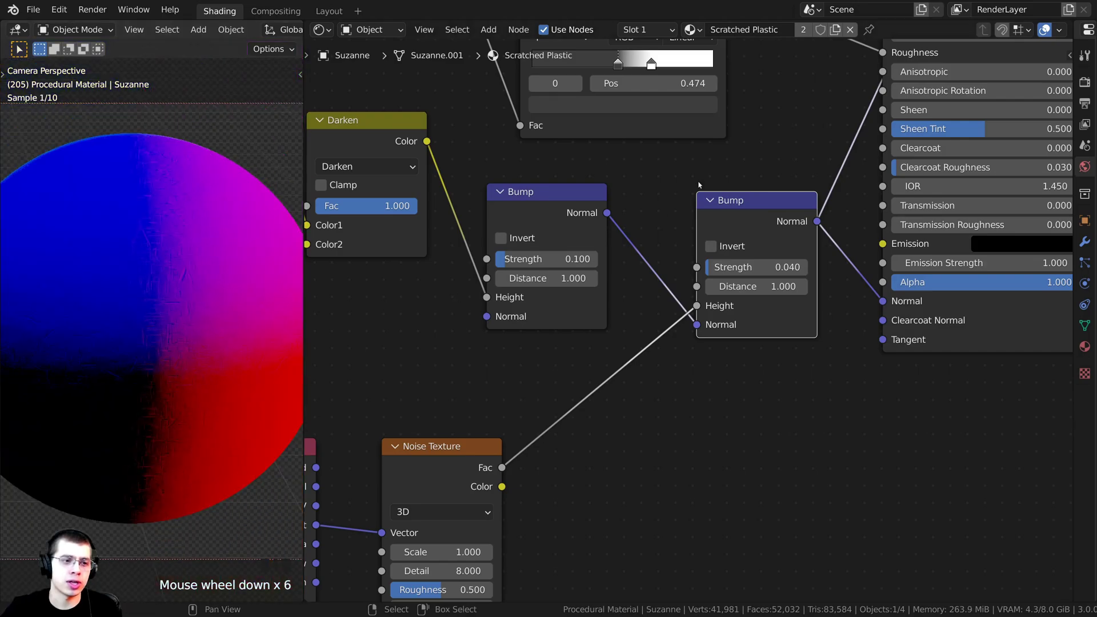
pyautogui.scroll(-1, 561, 412)
# - Preview the Principled BSDF again, move the Material Output away from it, and inspect the scratches on the sphere up close
pyautogui.moveTo(814, 101); pyautogui.dragTo(748, 243, button='middle')
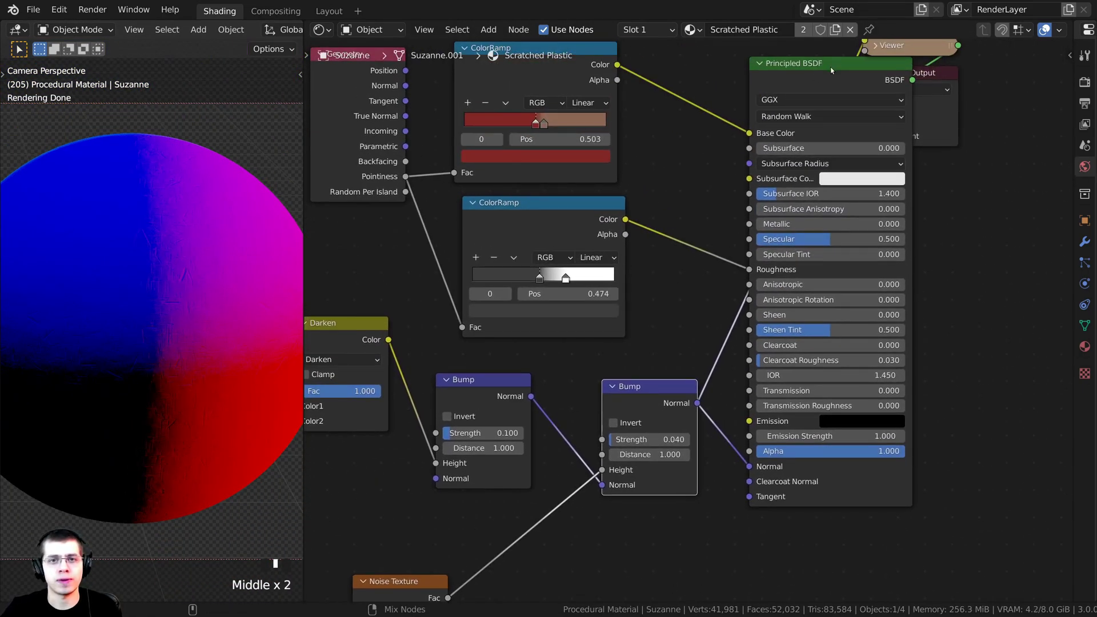
pyautogui.keyDown('ctrl'); pyautogui.keyDown('shift'); pyautogui.click(831, 69); pyautogui.keyUp('shift'); pyautogui.keyUp('ctrl')
pyautogui.moveTo(925, 72); pyautogui.dragTo(996, 79)
pyautogui.keyDown('shift'); pyautogui.moveTo(249, 178); pyautogui.dragTo(235, 192, button='middle'); pyautogui.keyUp('shift')
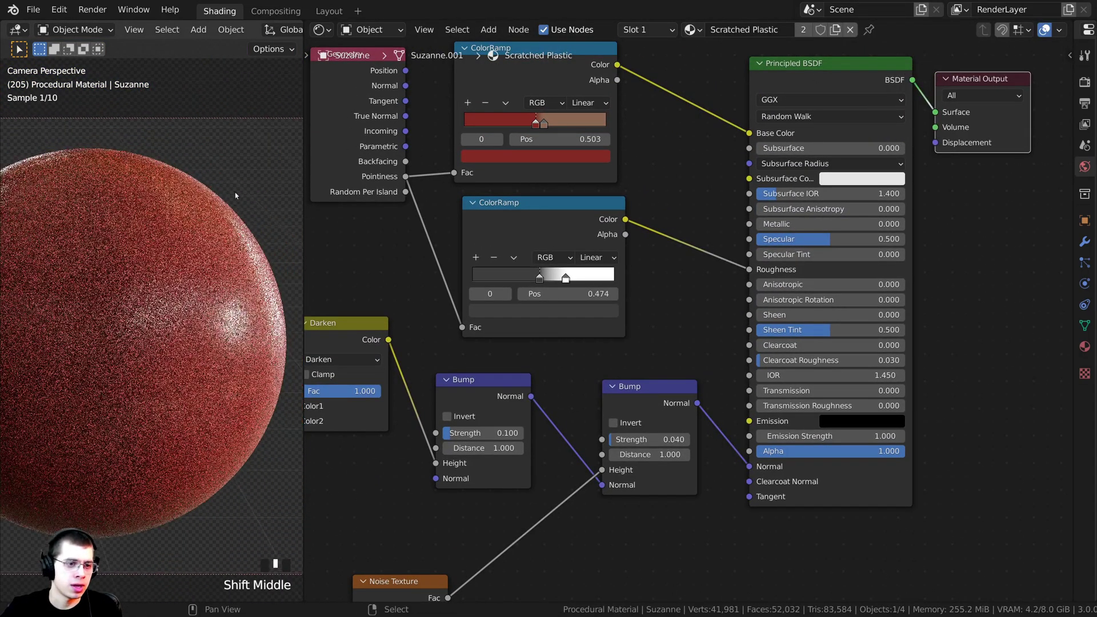
pyautogui.scroll(5, 235, 192)
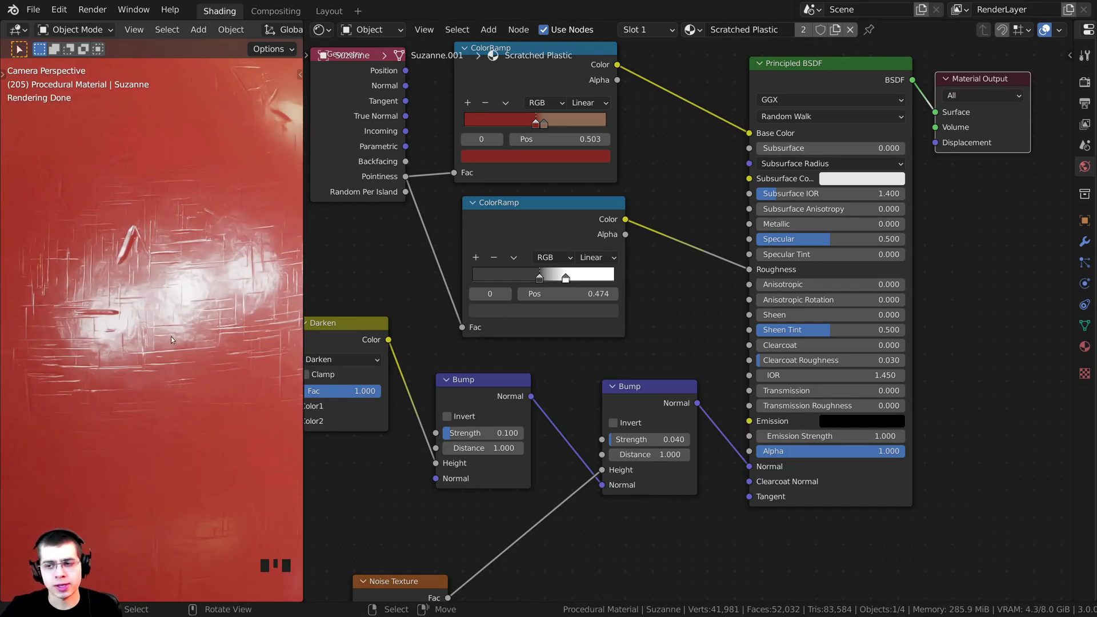
pyautogui.click(177, 362)
pyautogui.scroll(-5, 177, 342)
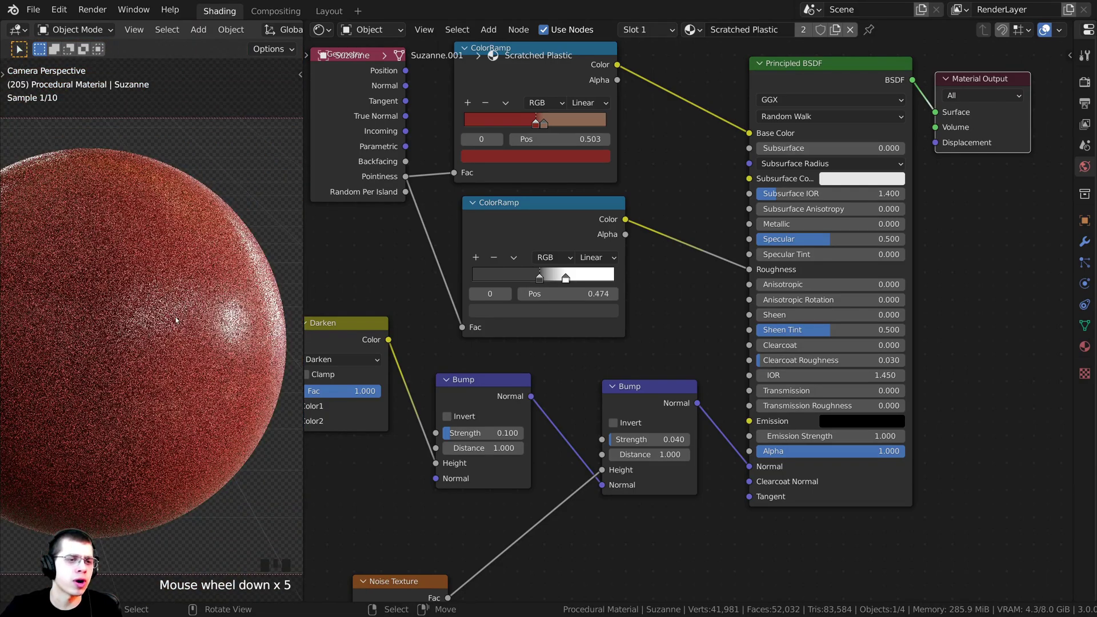
# - Switch the viewport to rendered shading and make room around the Geometry node and the base-color ColorRamp
pyautogui.press('z')
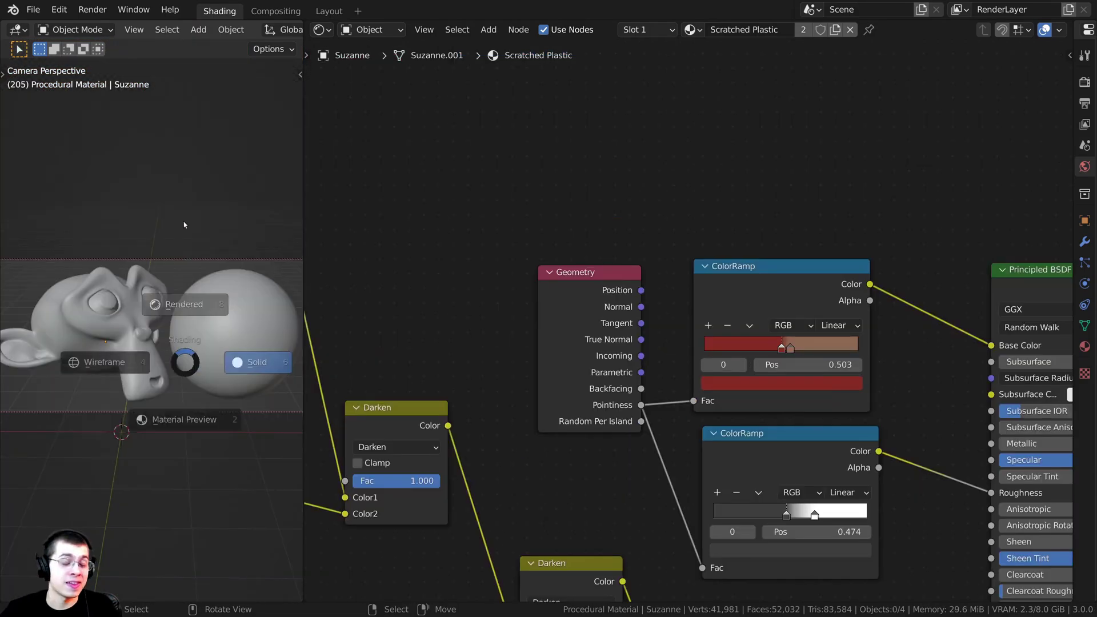
pyautogui.click(183, 224)
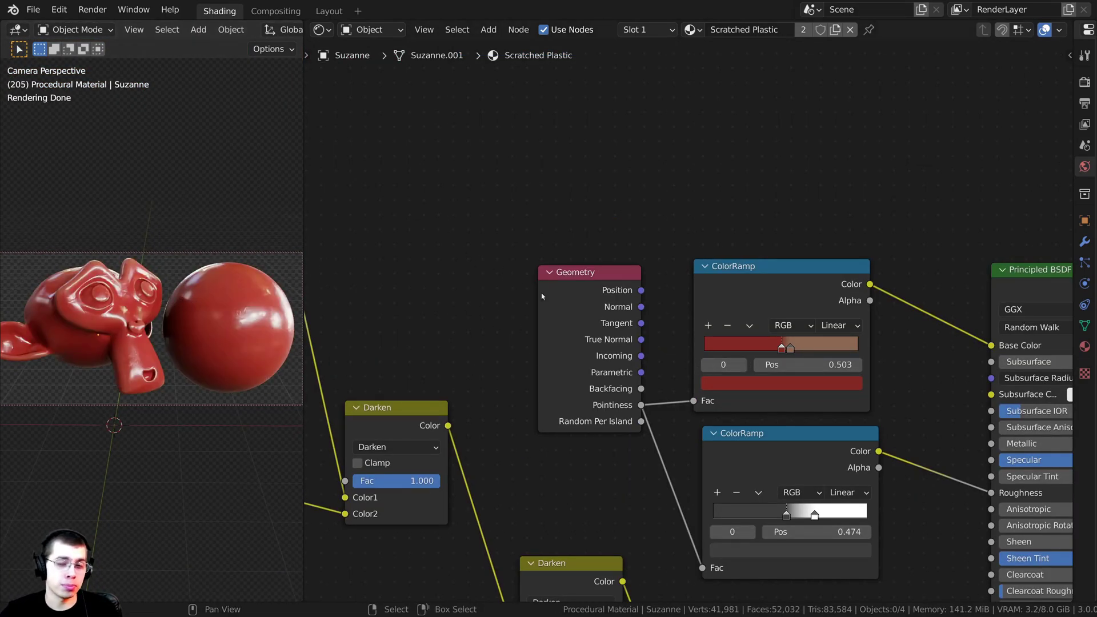
pyautogui.moveTo(547, 285); pyautogui.dragTo(521, 276)
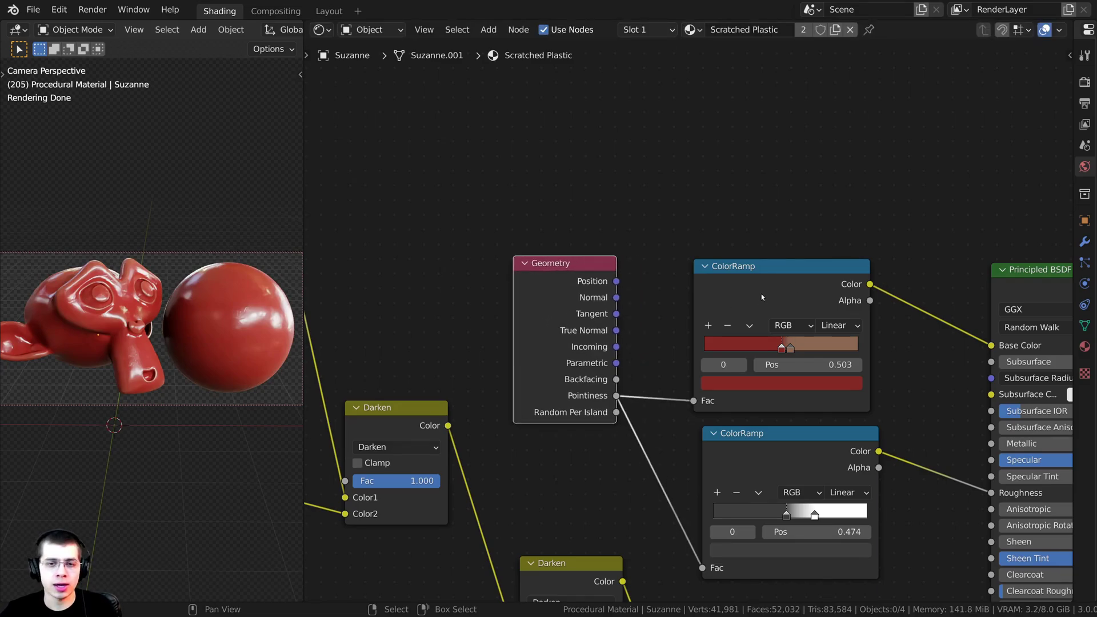
pyautogui.moveTo(761, 297); pyautogui.dragTo(756, 291)
# - Duplicate the base-color ColorRamp, place the copy above the original, and connect the Geometry node's Pointiness to its Fac
pyautogui.scroll(-1, 745, 365)
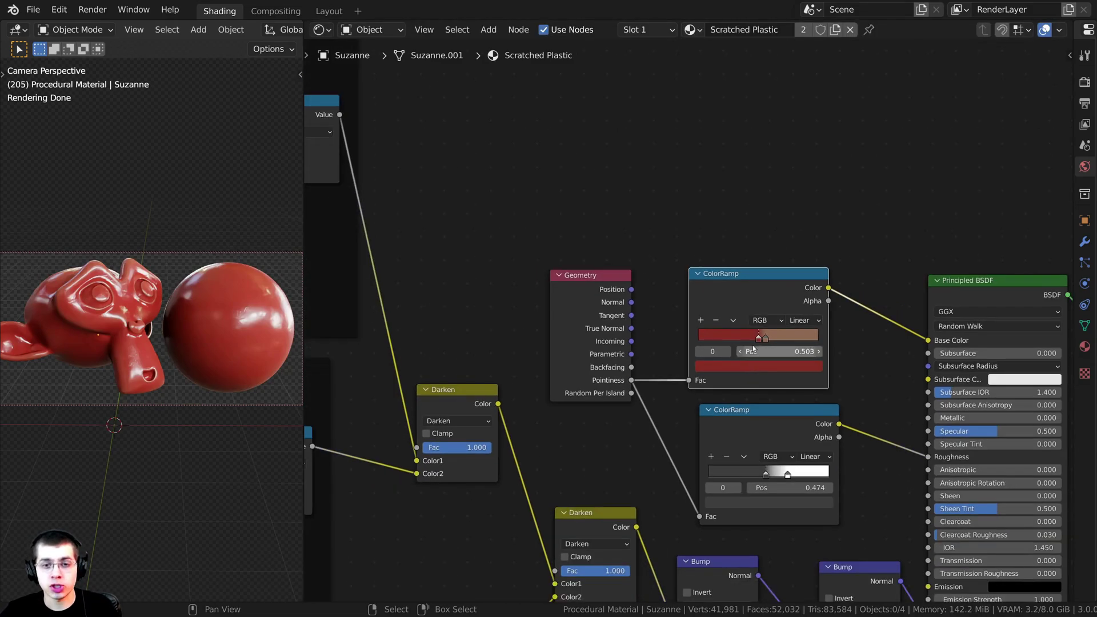
pyautogui.hotkey('shift', 'd')
pyautogui.click(749, 210)
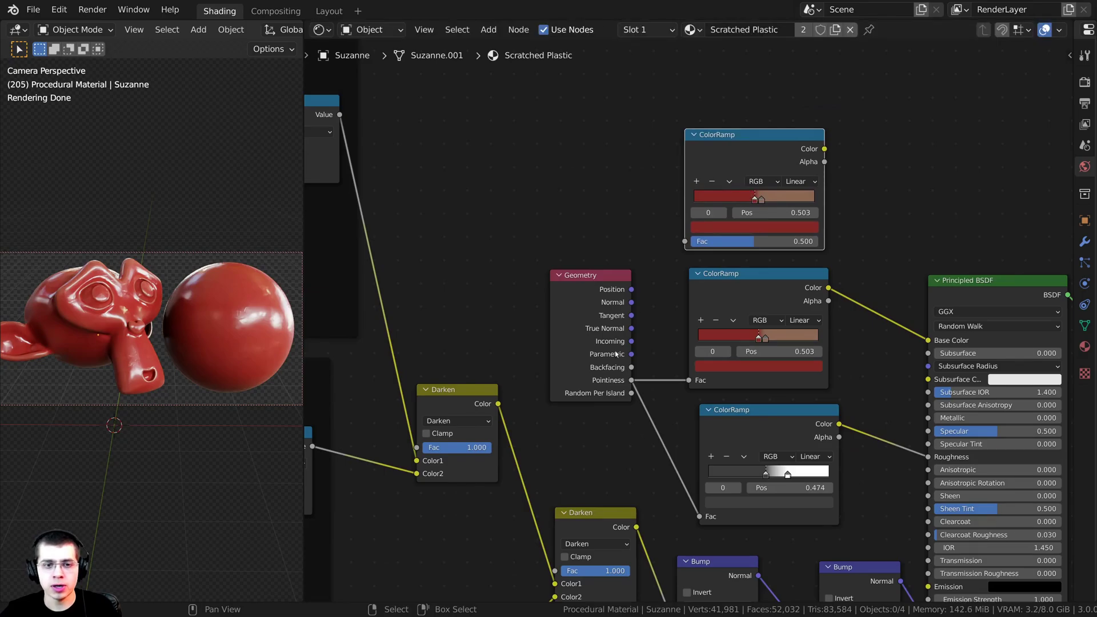
pyautogui.moveTo(632, 380); pyautogui.dragTo(687, 241)
pyautogui.scroll(2, 707, 200)
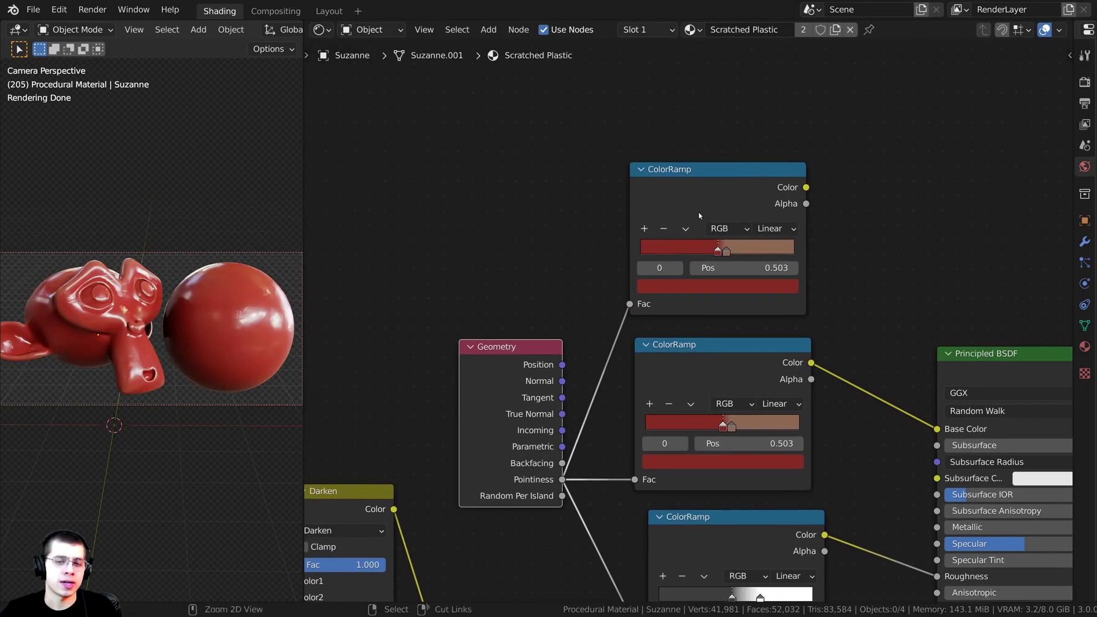
# - Preview the copied ColorRamp on Suzanne and move its red stop to position 0.505
pyautogui.keyDown('ctrl'); pyautogui.keyDown('shift'); pyautogui.click(708, 194); pyautogui.keyUp('shift'); pyautogui.keyUp('ctrl')
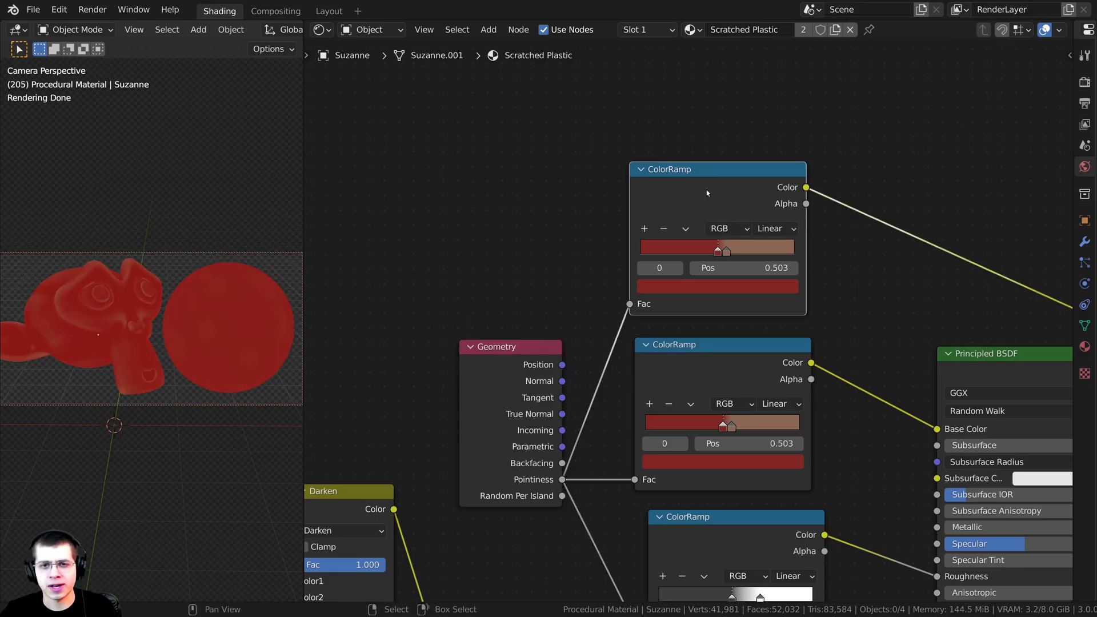
pyautogui.scroll(2, 81, 358)
pyautogui.keyDown('shift'); pyautogui.moveTo(106, 322); pyautogui.dragTo(176, 337, button='middle'); pyautogui.keyUp('shift')
pyautogui.scroll(2, 177, 337)
pyautogui.scroll(4, 754, 255)
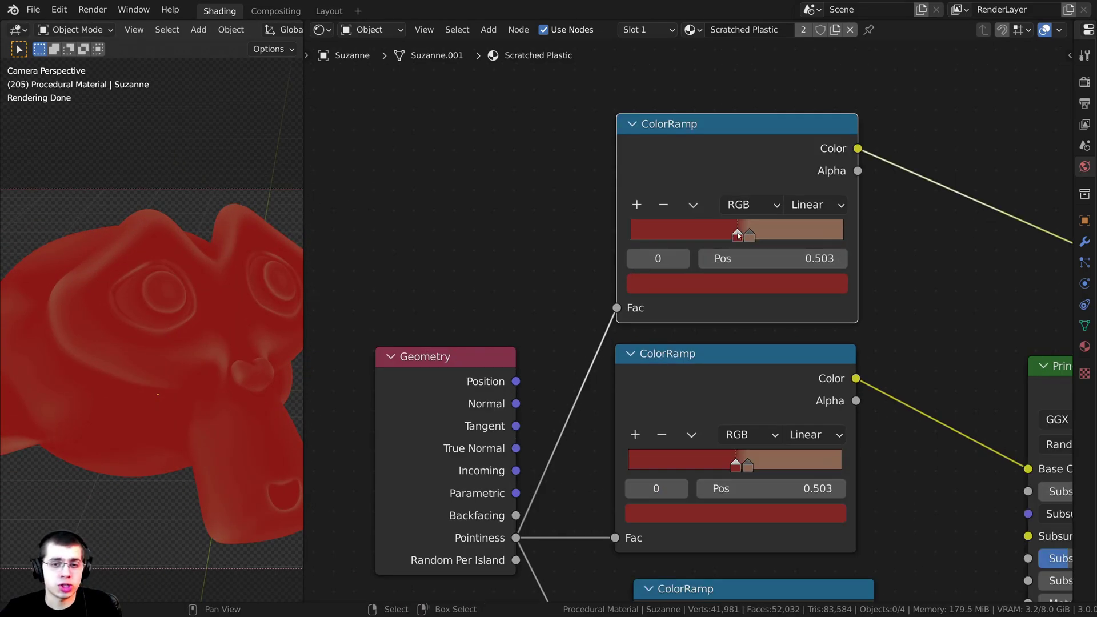
pyautogui.moveTo(737, 236); pyautogui.dragTo(738, 236)
# - Change the copied ColorRamp's red stop to dark blue, hex 233481
pyautogui.scroll(-1, 726, 308)
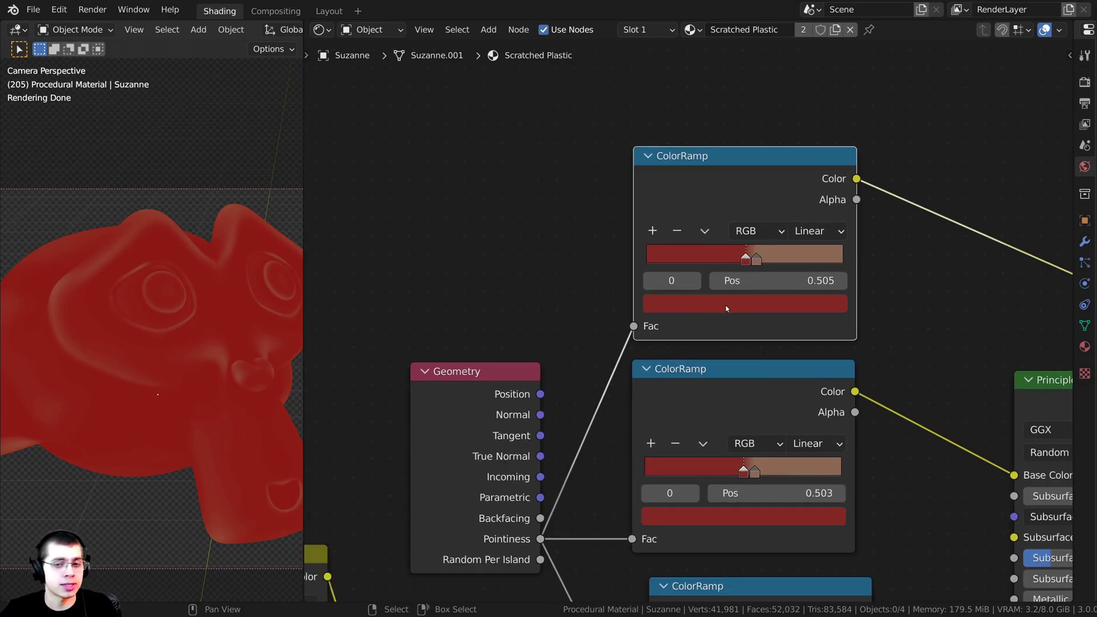
pyautogui.click(717, 304)
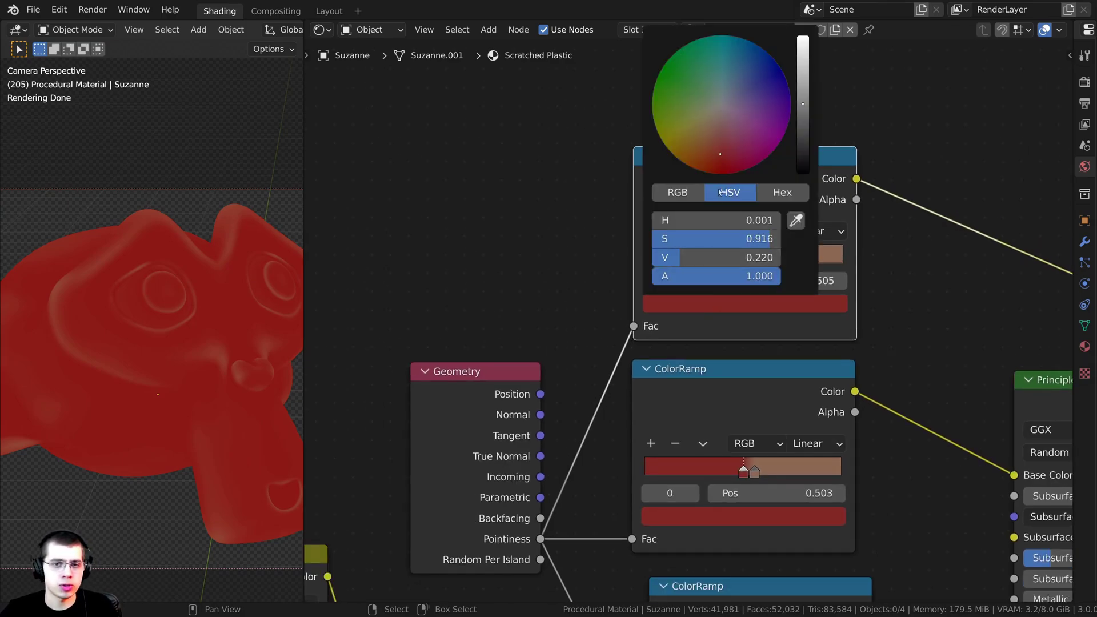
pyautogui.moveTo(735, 111); pyautogui.dragTo(747, 75)
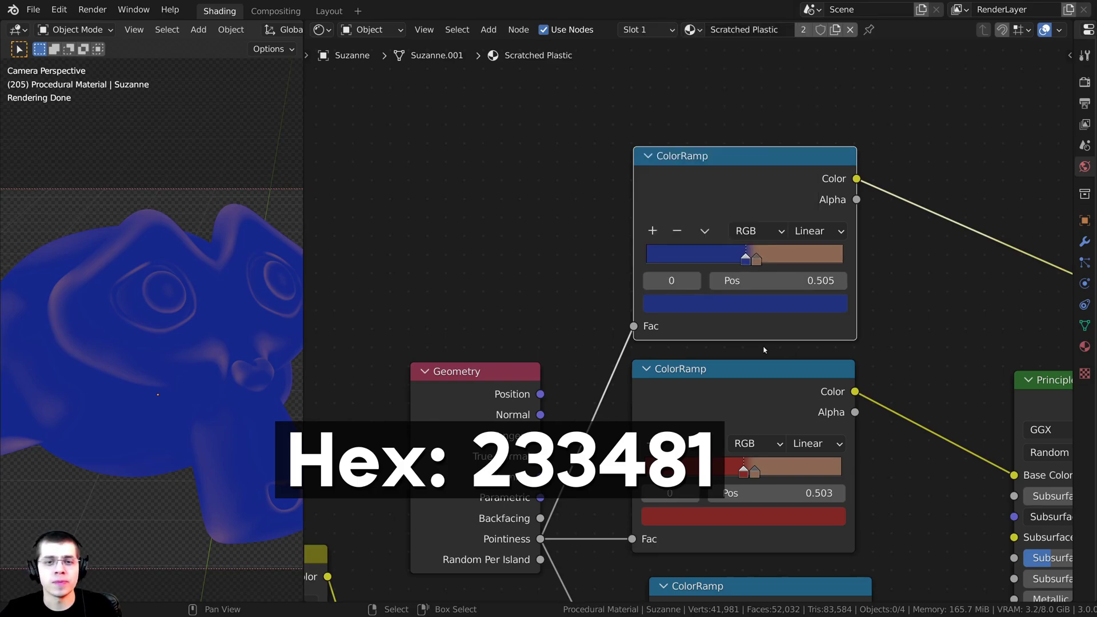
# - Change the blue ColorRamp's brown stop to a muted gray-blue, hex 696C7F
pyautogui.click(756, 258)
pyautogui.click(736, 303)
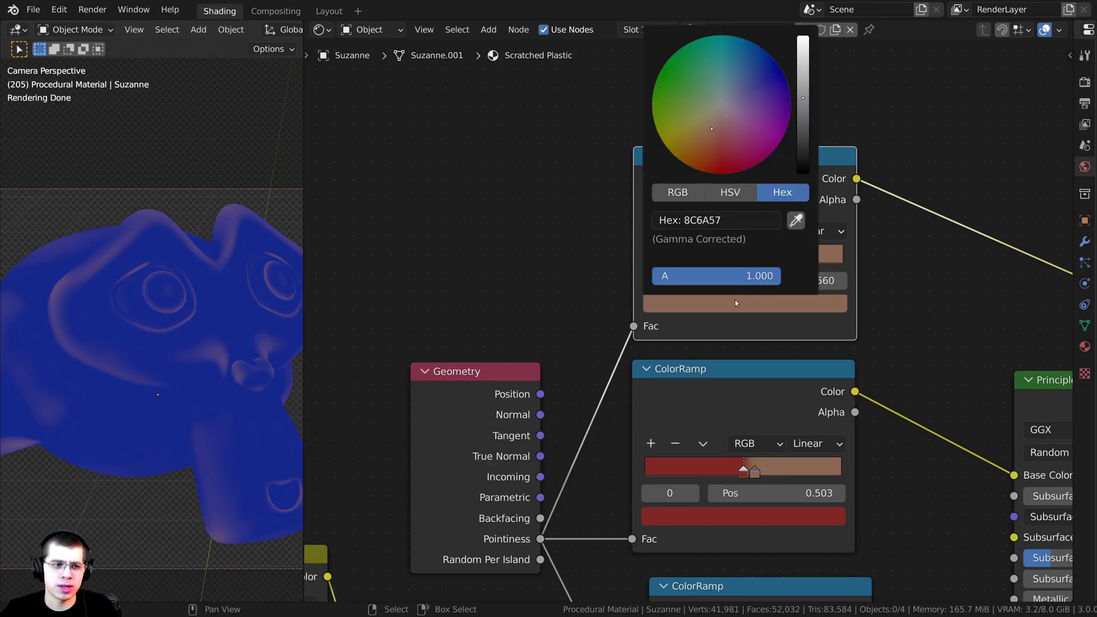
pyautogui.moveTo(721, 129); pyautogui.dragTo(726, 99)
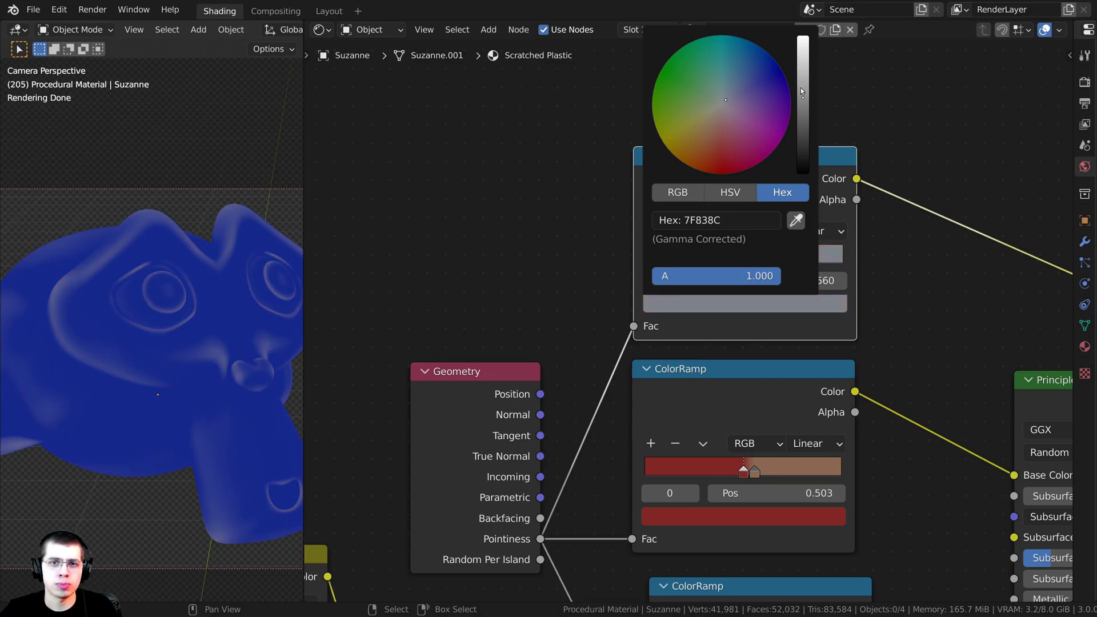
pyautogui.moveTo(801, 99); pyautogui.dragTo(801, 111)
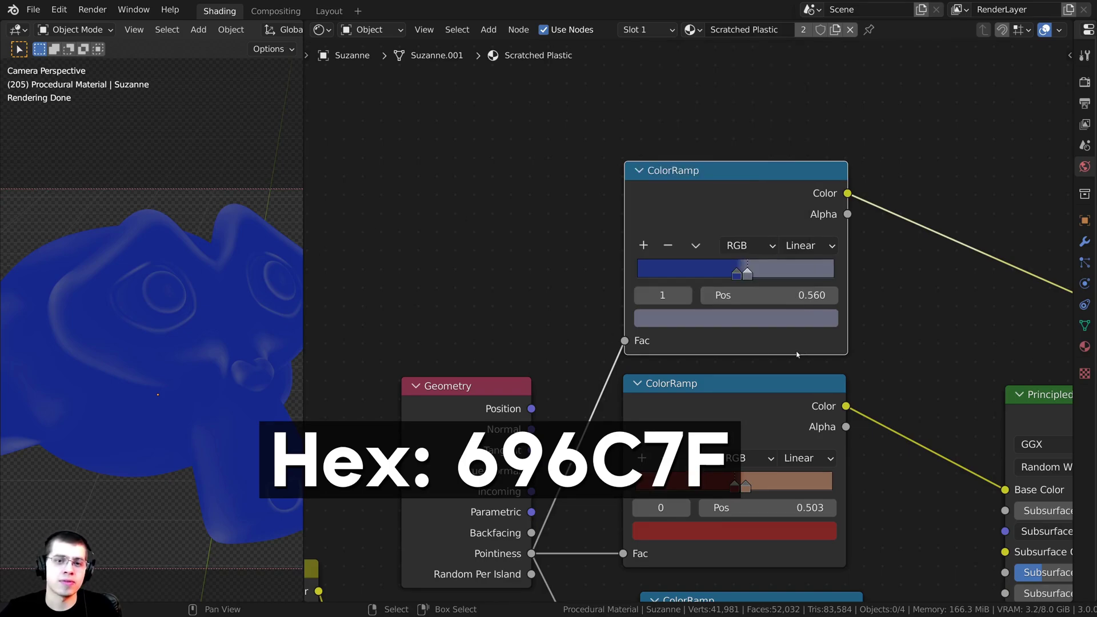
# - Connect the blue ColorRamp's Color to the Principled BSDF's Base Color and preview the full shader on Suzanne and the sphere
pyautogui.moveTo(670, 168); pyautogui.dragTo(794, 402)
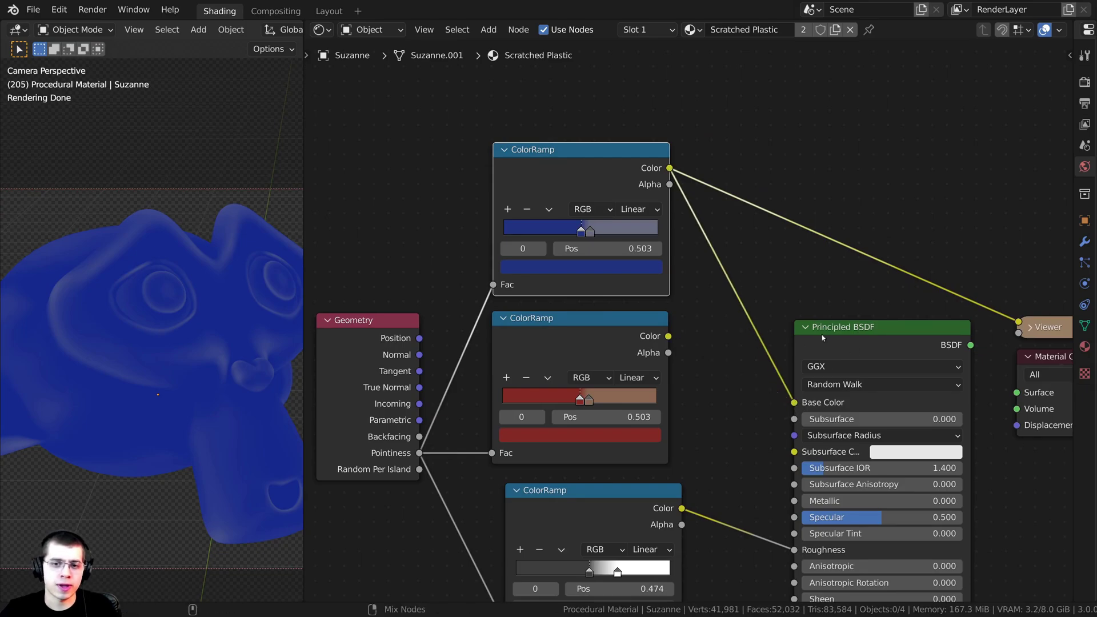
pyautogui.keyDown('ctrl'); pyautogui.keyDown('shift'); pyautogui.click(822, 338); pyautogui.keyUp('shift'); pyautogui.keyUp('ctrl')
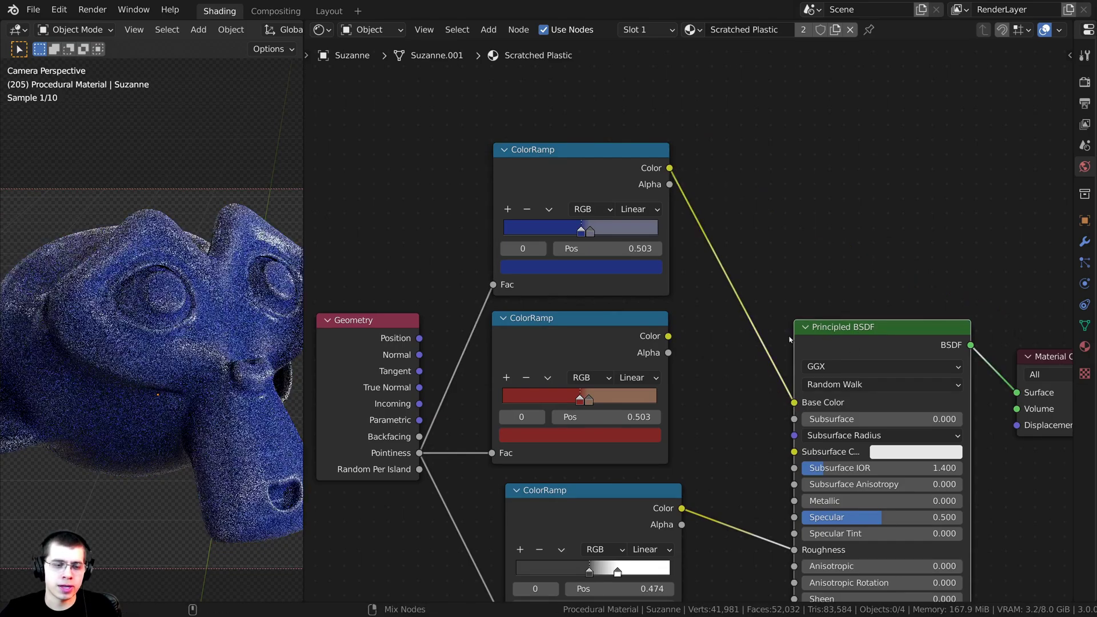
pyautogui.scroll(-1, 215, 329)
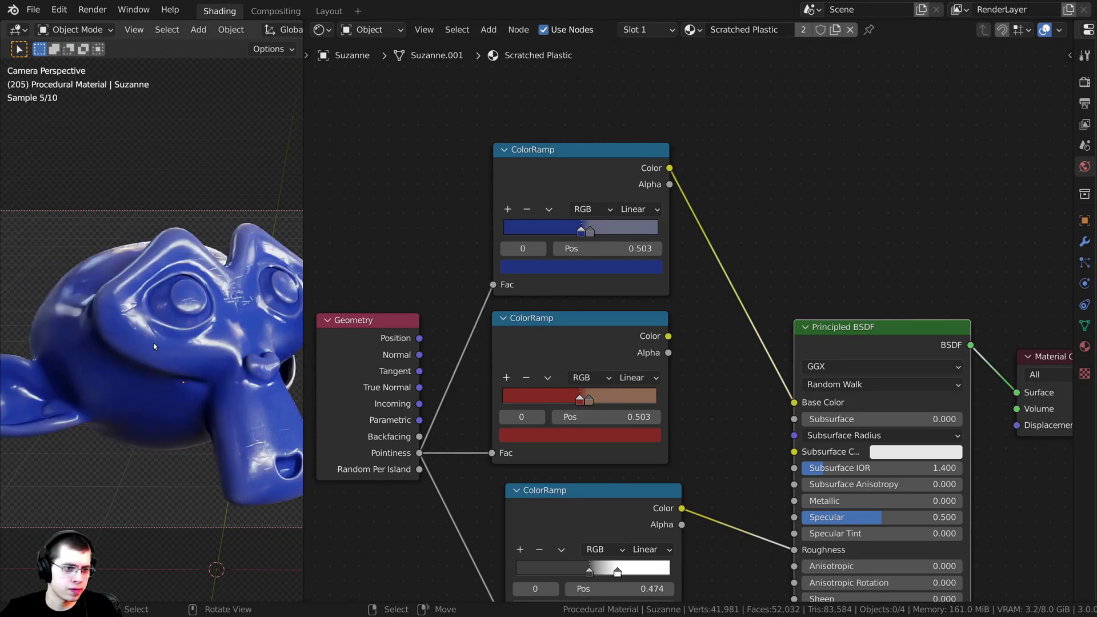
pyautogui.keyDown('shift'); pyautogui.moveTo(154, 346); pyautogui.dragTo(217, 238, button='middle'); pyautogui.keyUp('shift')
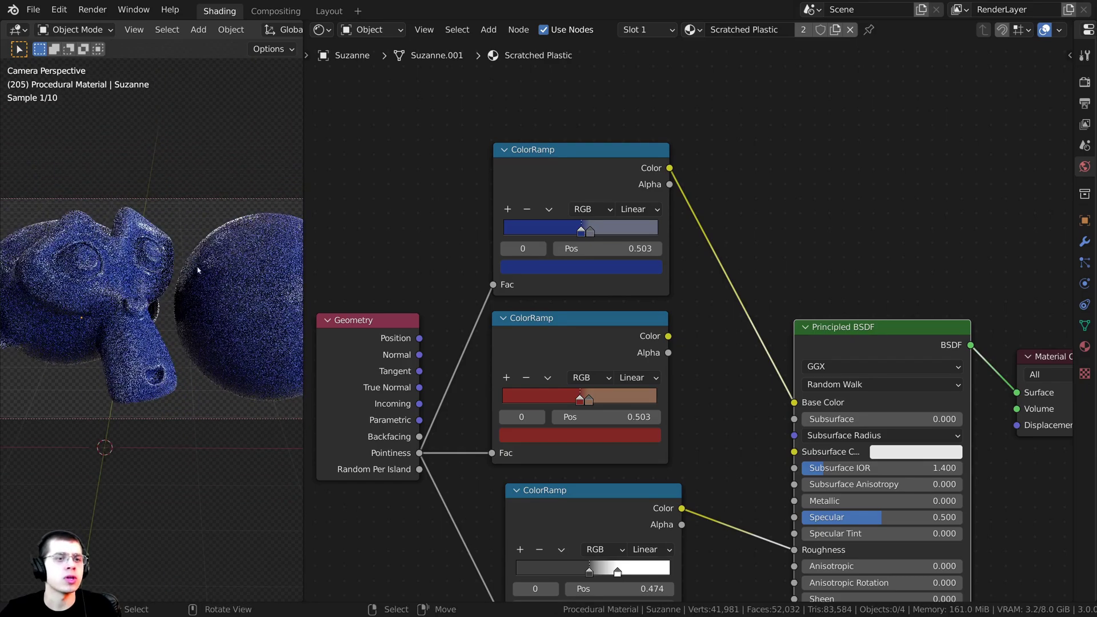
pyautogui.scroll(-1, 217, 238)
pyautogui.scroll(1, 688, 260)
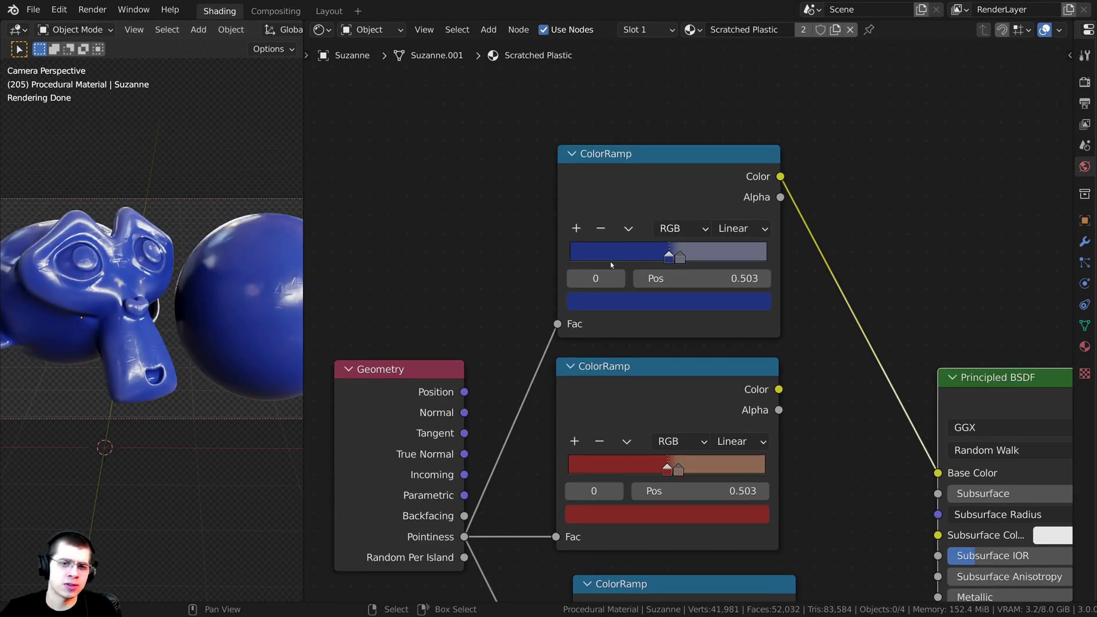
# - Reconnect the red ColorRamp's Color output to the Principled BSDF's Base Color in place of the blue one
pyautogui.moveTo(680, 333); pyautogui.dragTo(664, 322, button='middle')
pyautogui.moveTo(752, 289); pyautogui.dragTo(911, 373)
pyautogui.scroll(-2, 687, 320)
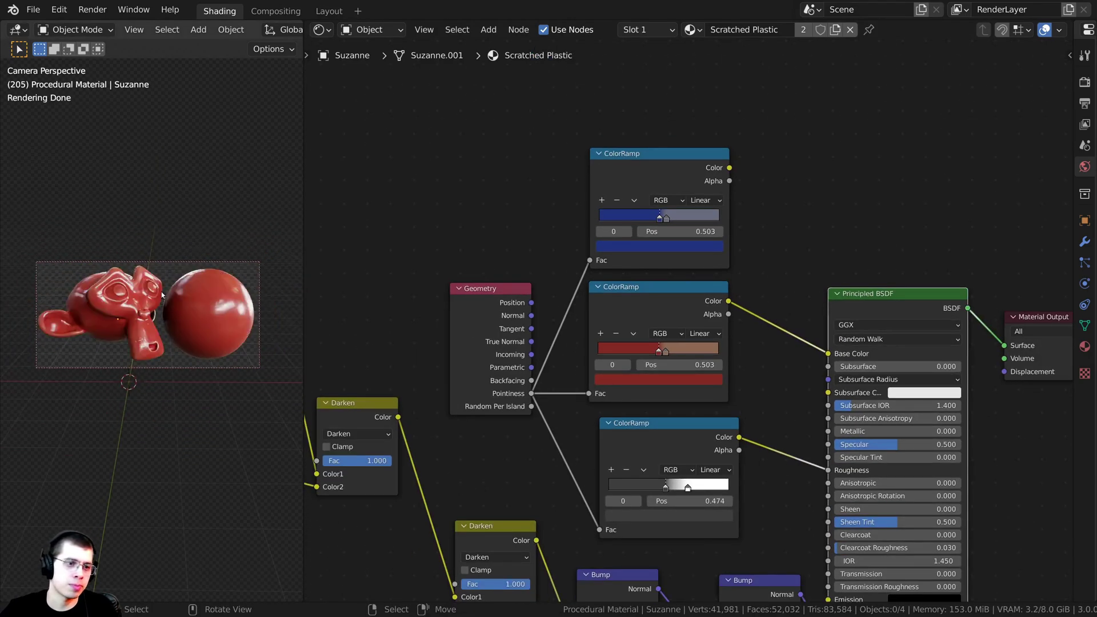
# - Review the complete scratched plastic node tree and display the Render Result image
pyautogui.scroll(-10, 517, 302)
pyautogui.moveTo(551, 279); pyautogui.dragTo(710, 165, button='middle')
pyautogui.scroll(2, 746, 205)
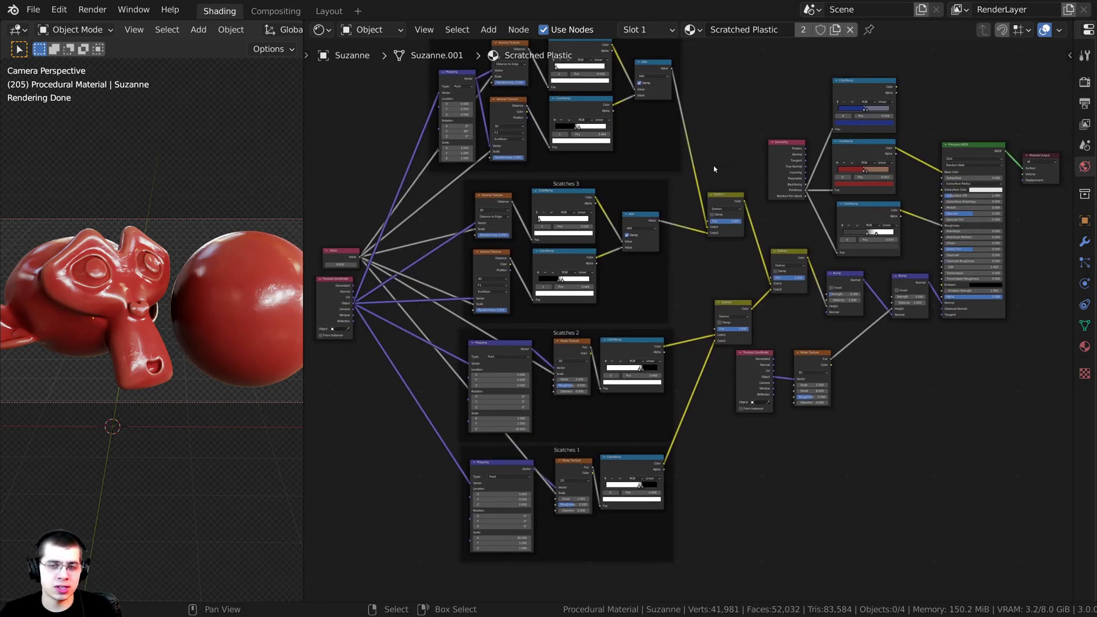
pyautogui.moveTo(807, 203); pyautogui.dragTo(807, 218, button='middle')
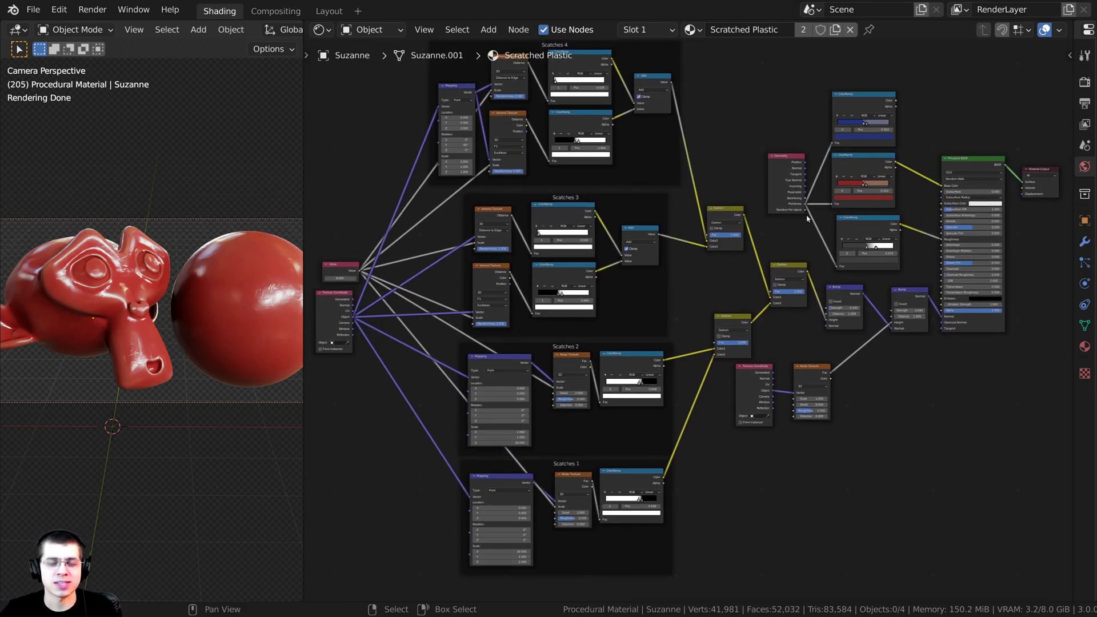
pyautogui.press('F11')
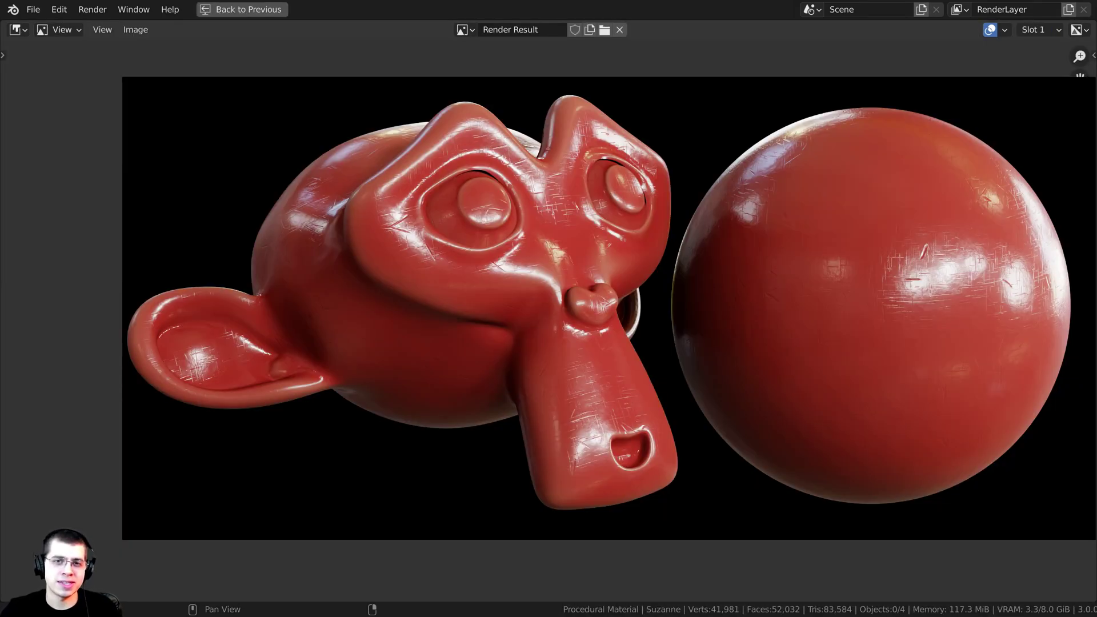